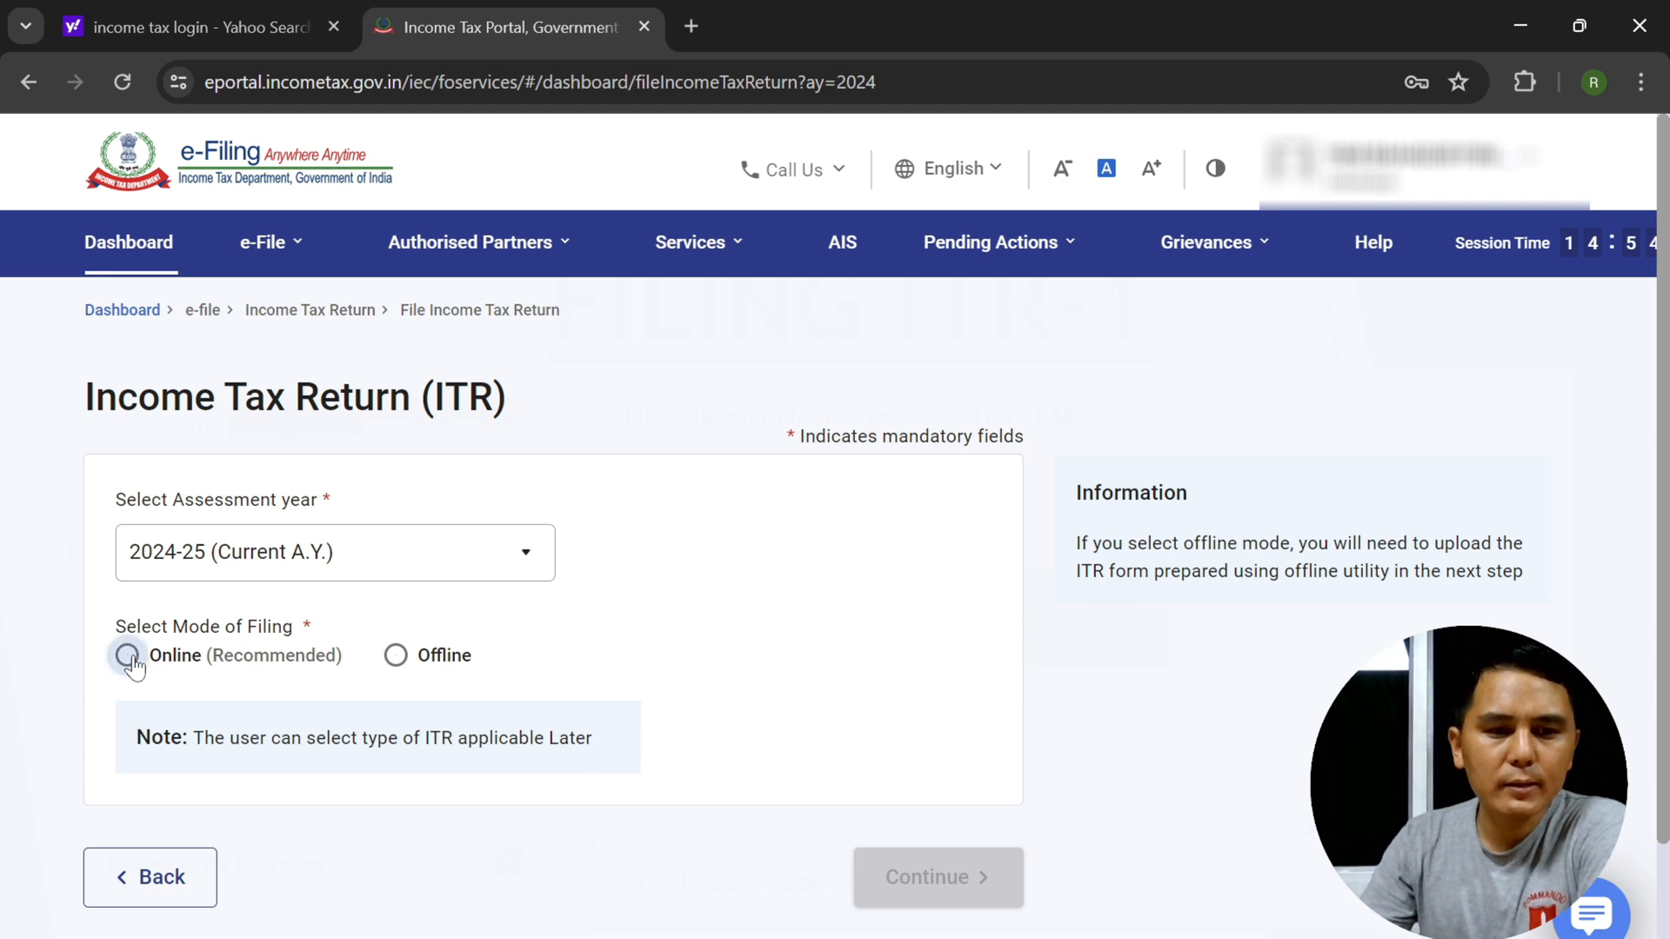
# - Continue with online filing for A.Y. 2024-25, starting a new return with the Individual status
pyautogui.click(943, 877)
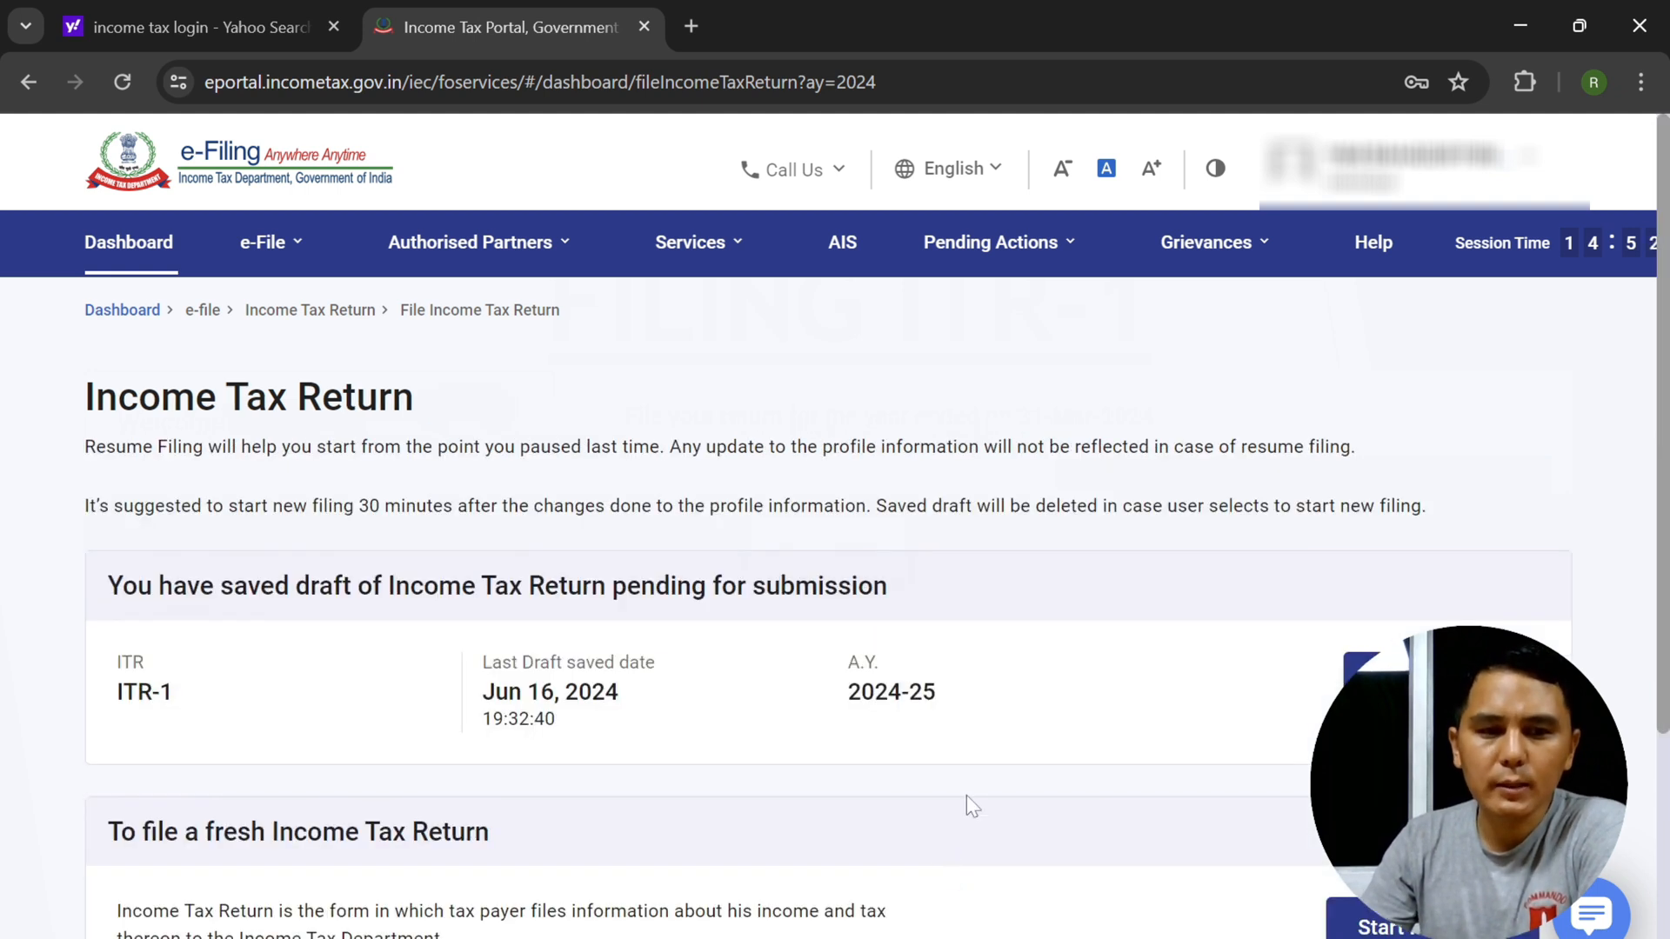
pyautogui.scroll(-4, 1026, 692)
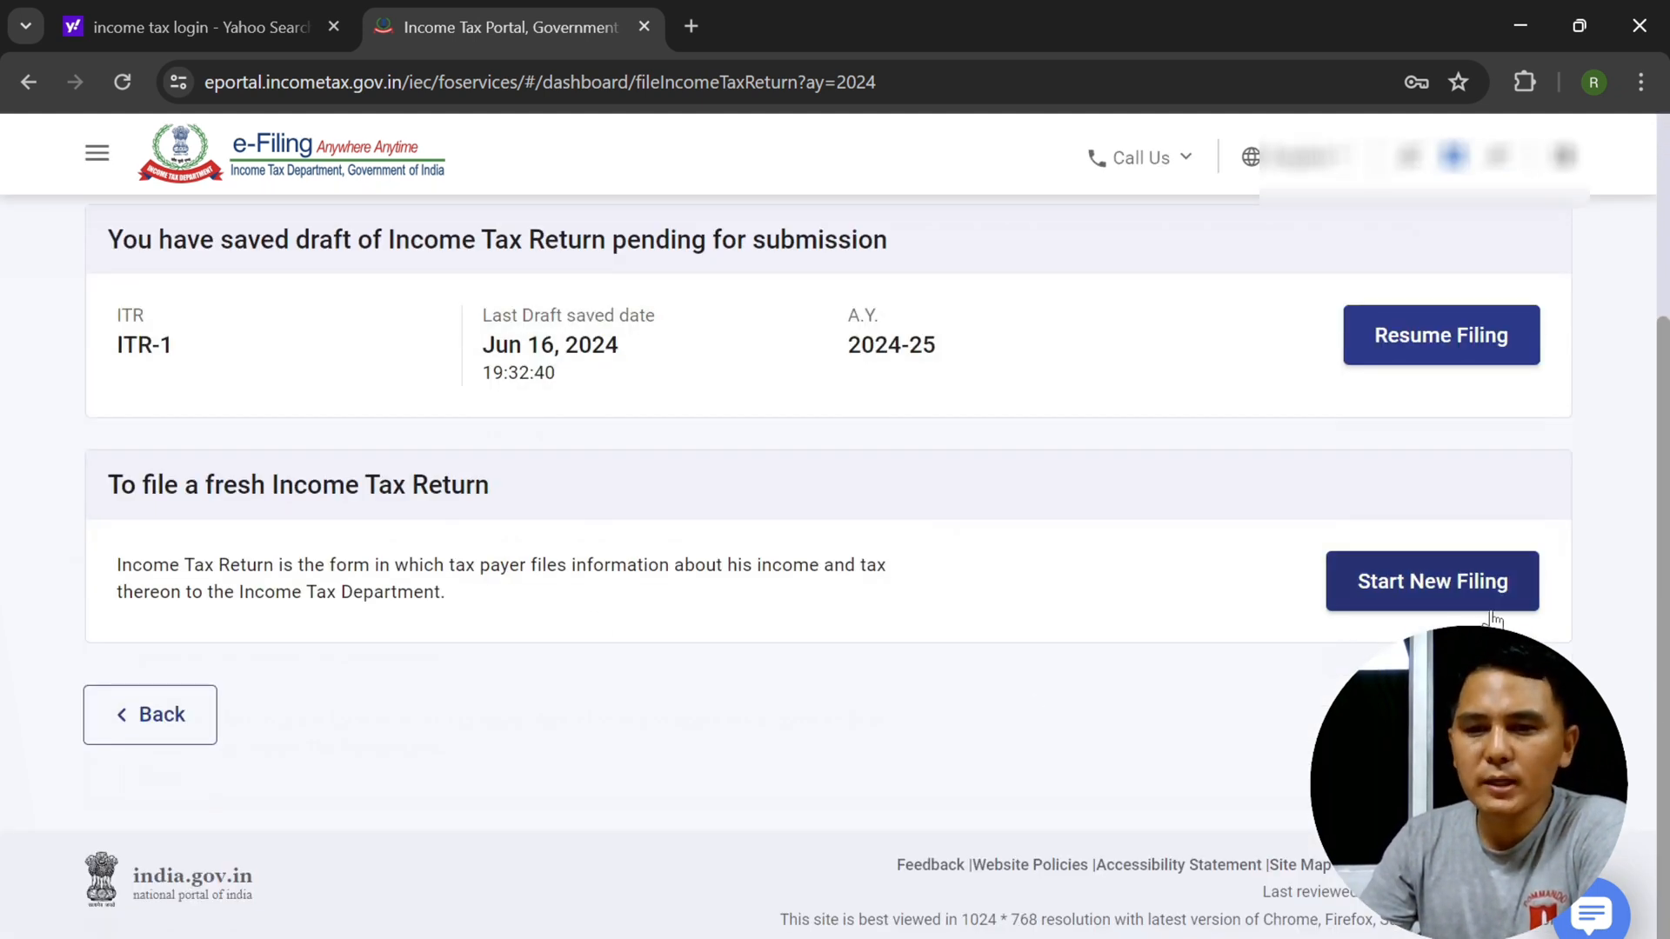
pyautogui.click(1460, 583)
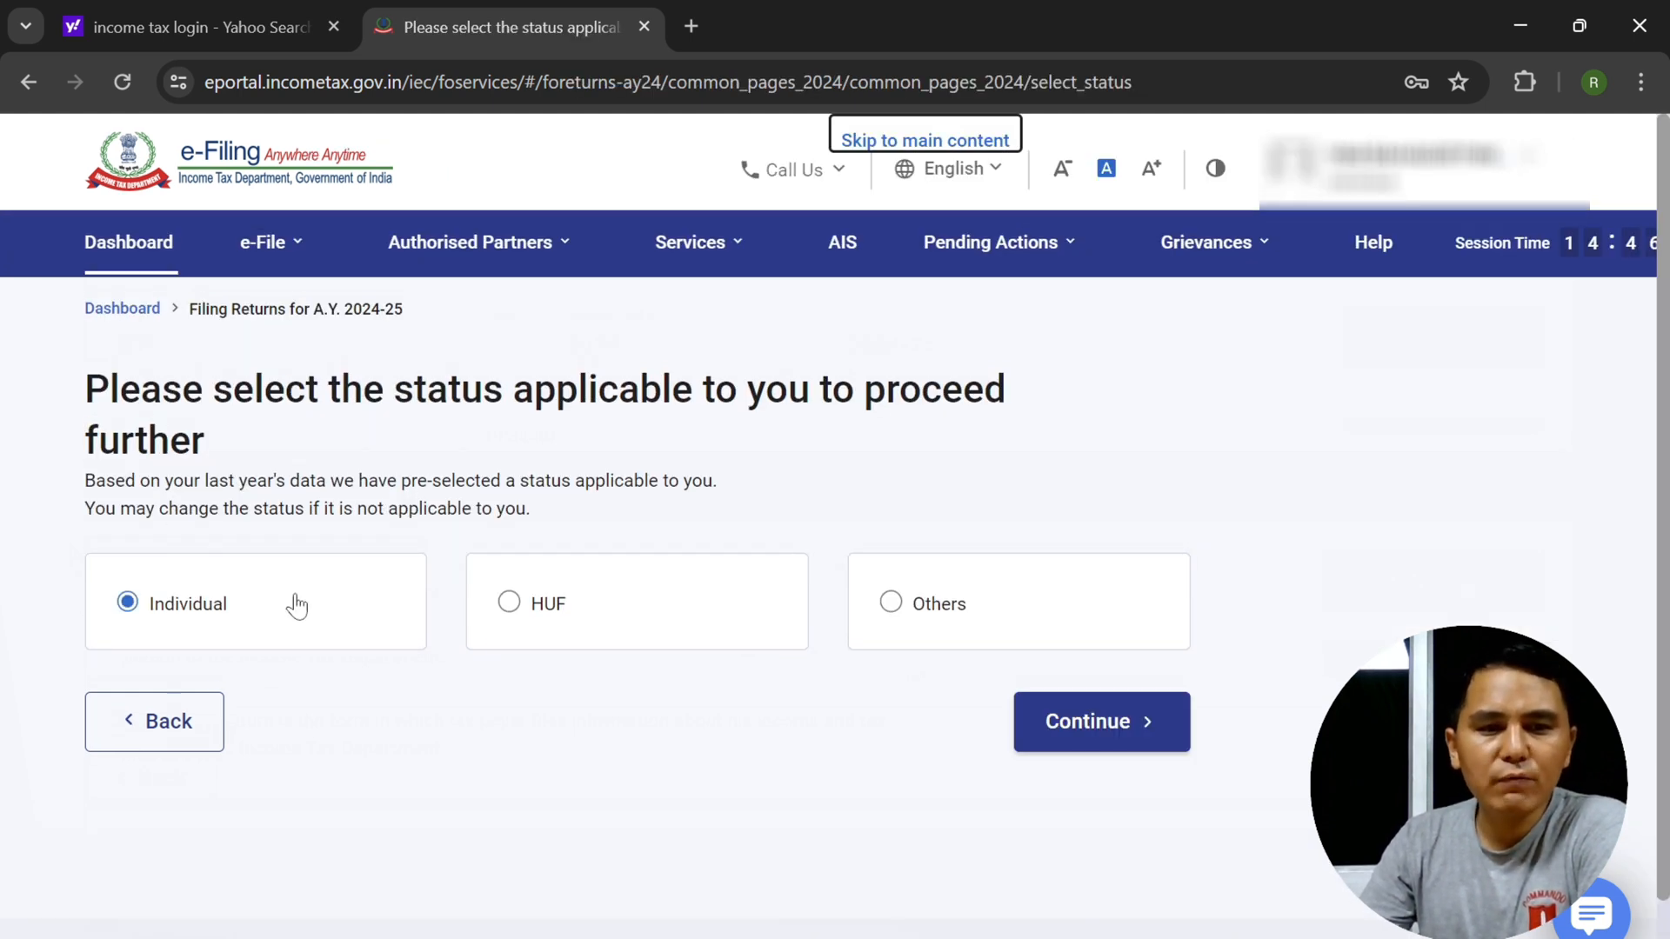
pyautogui.click(1101, 724)
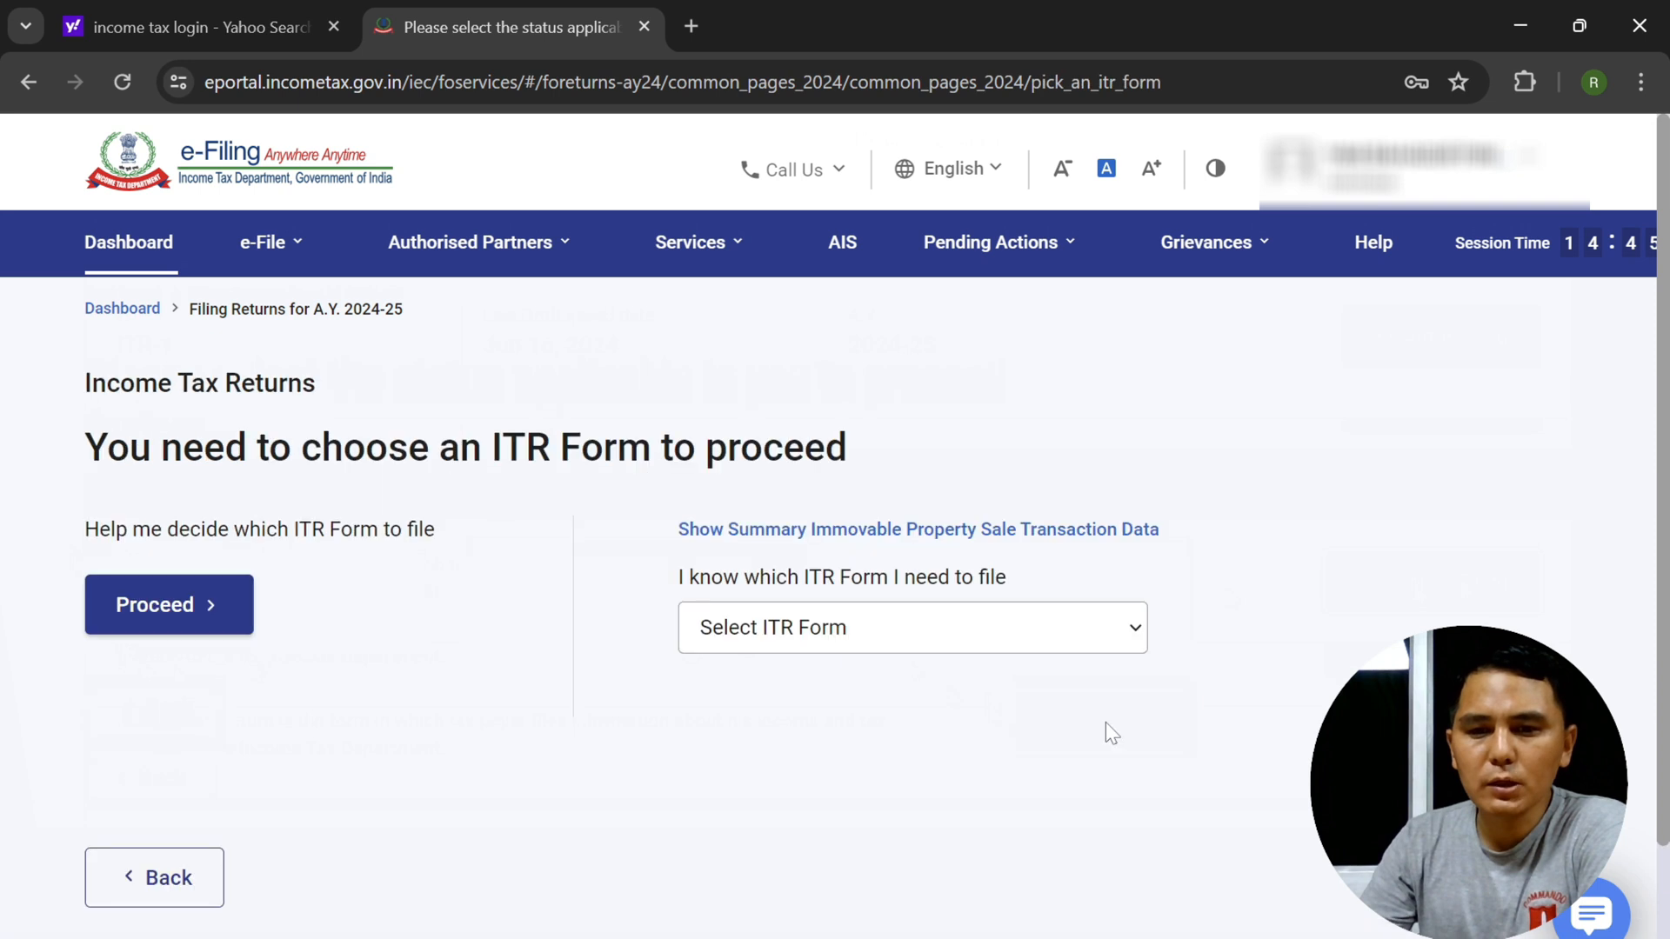
# - Choose ITR-1 as the form to file and get started with it
pyautogui.click(981, 640)
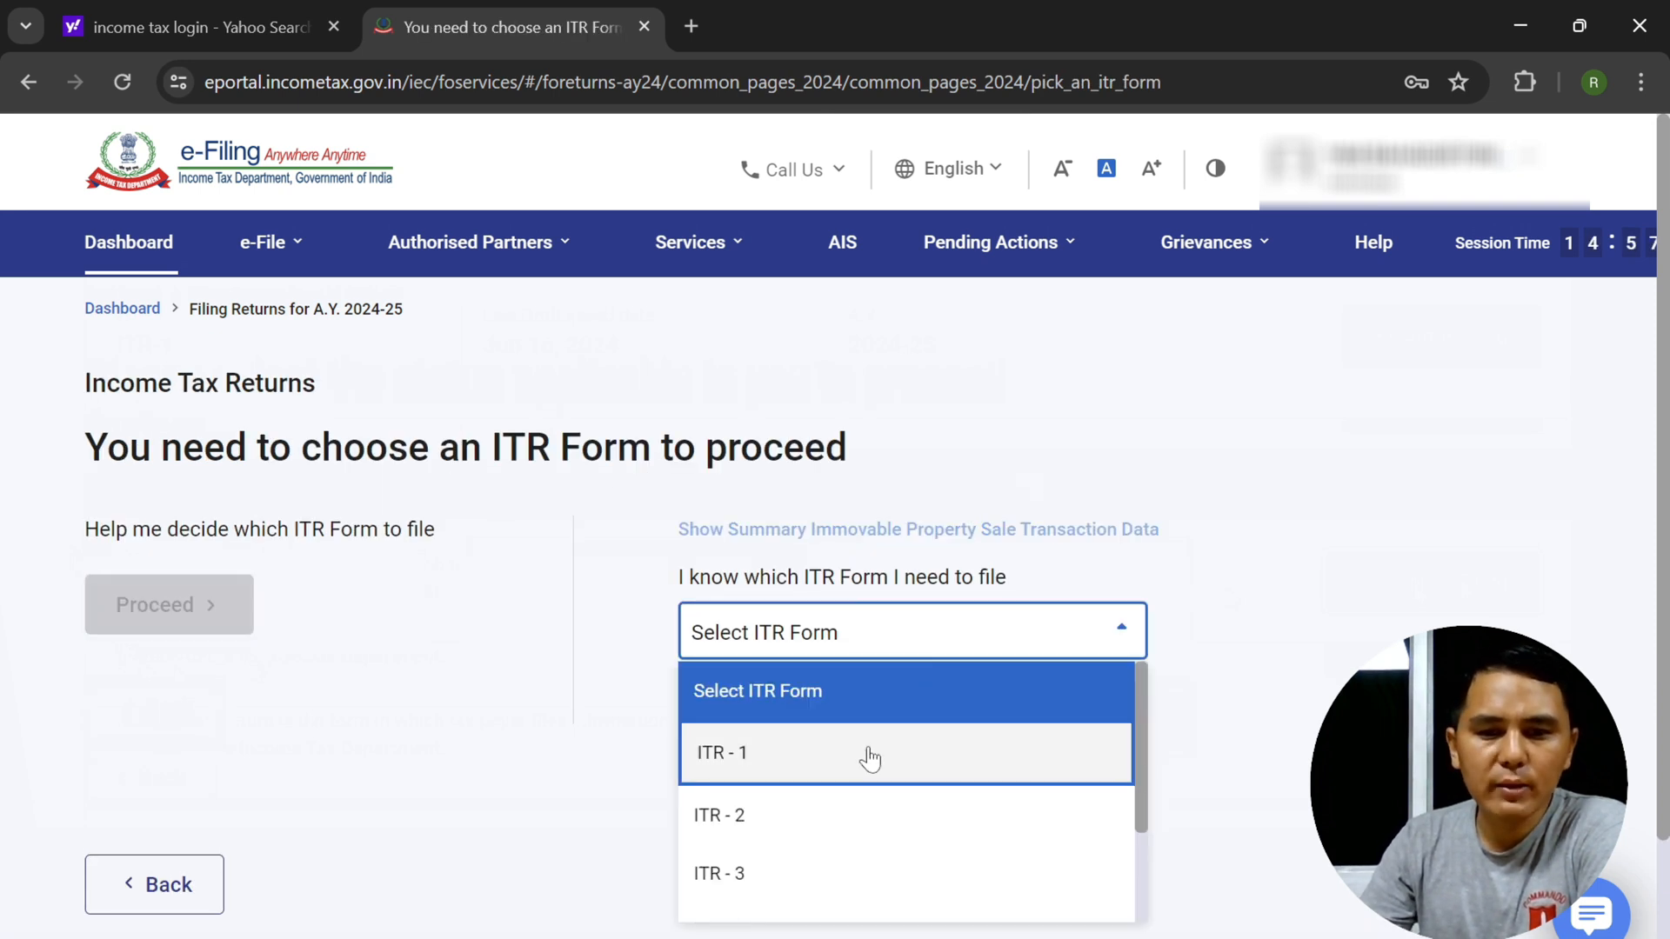
pyautogui.click(869, 752)
pyautogui.scroll(-3, 838, 704)
pyautogui.click(819, 621)
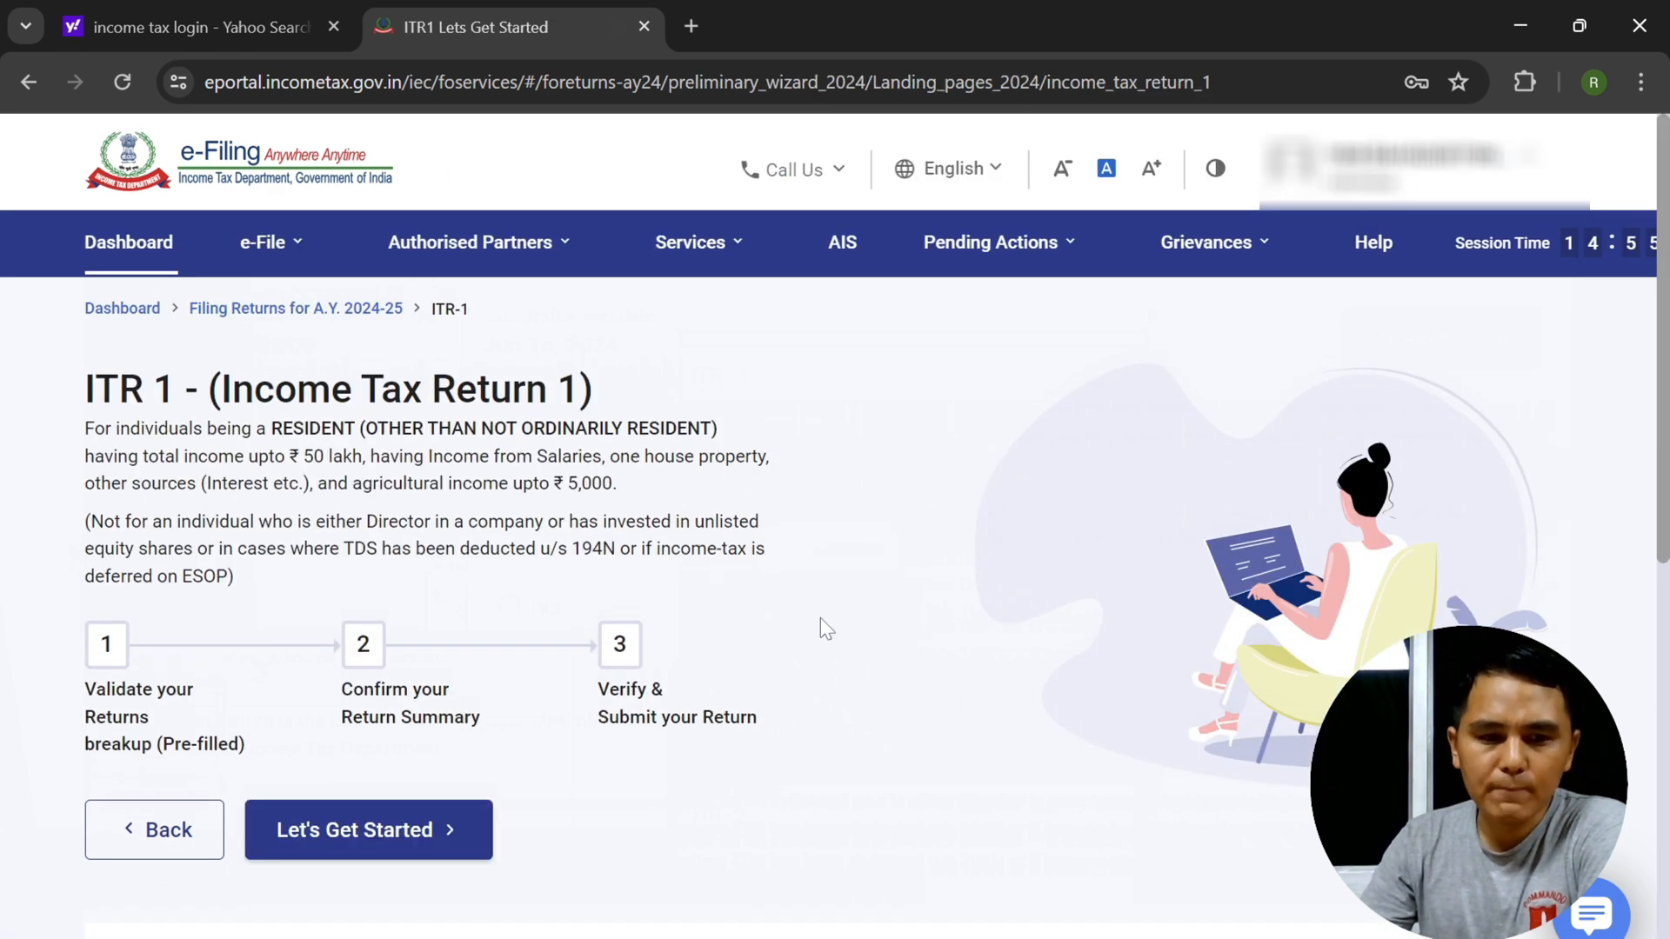
pyautogui.click(409, 831)
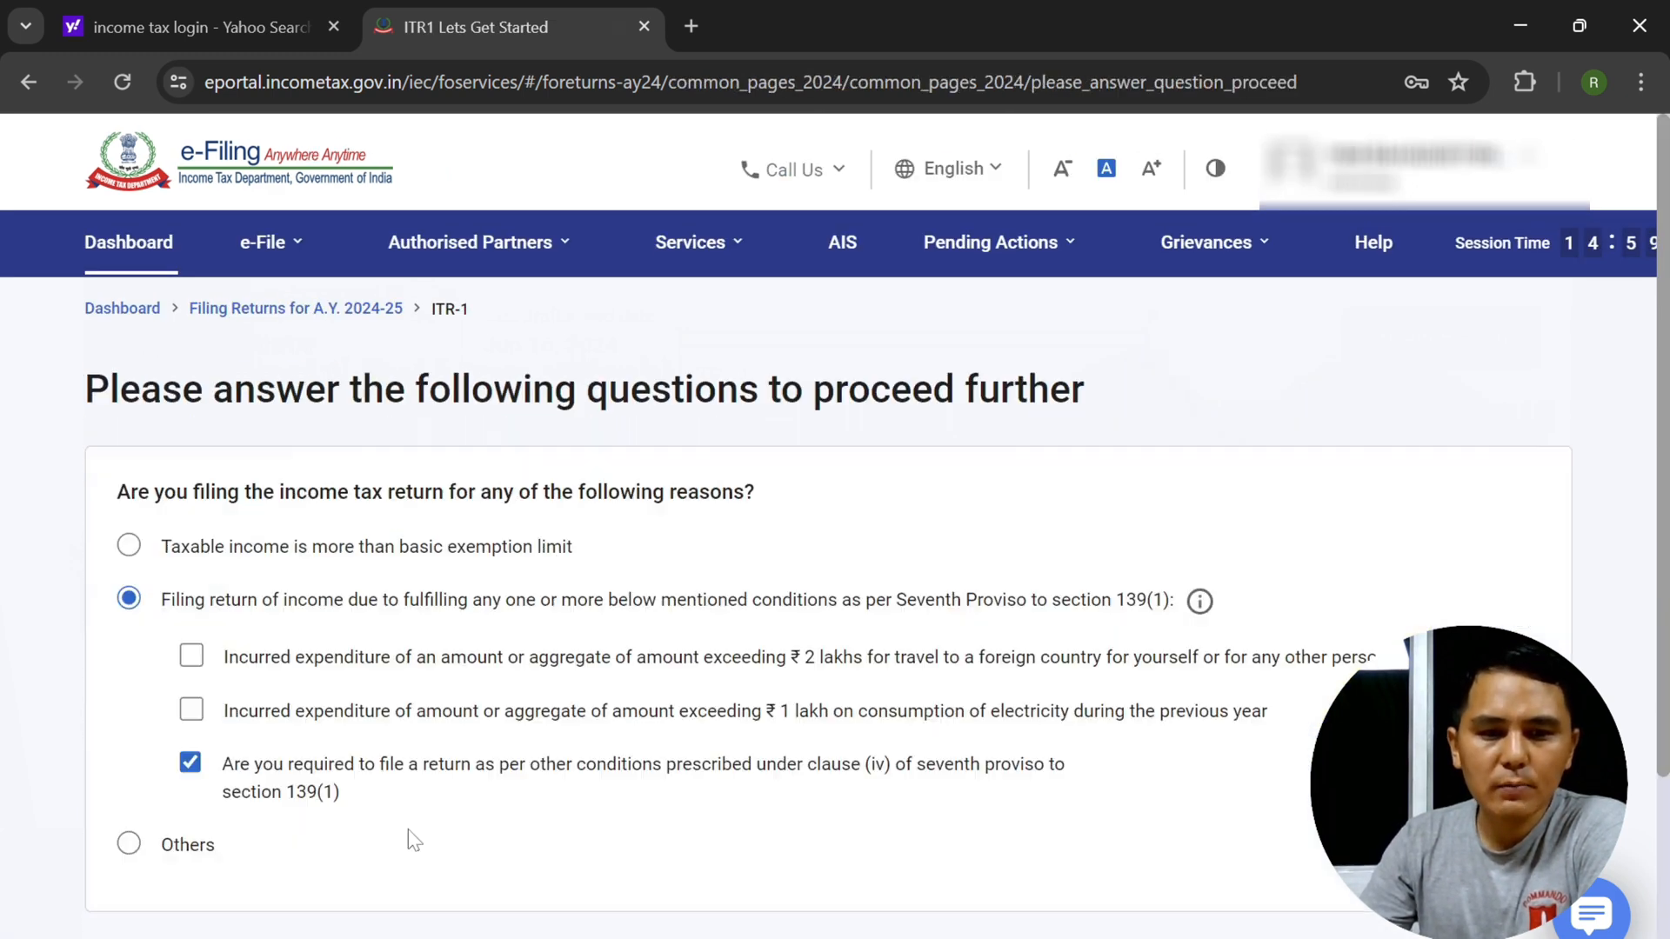
# - Give taxable income above the basic exemption limit as the filing reason, continue and acknowledge the pre-filled data notice
pyautogui.click(130, 548)
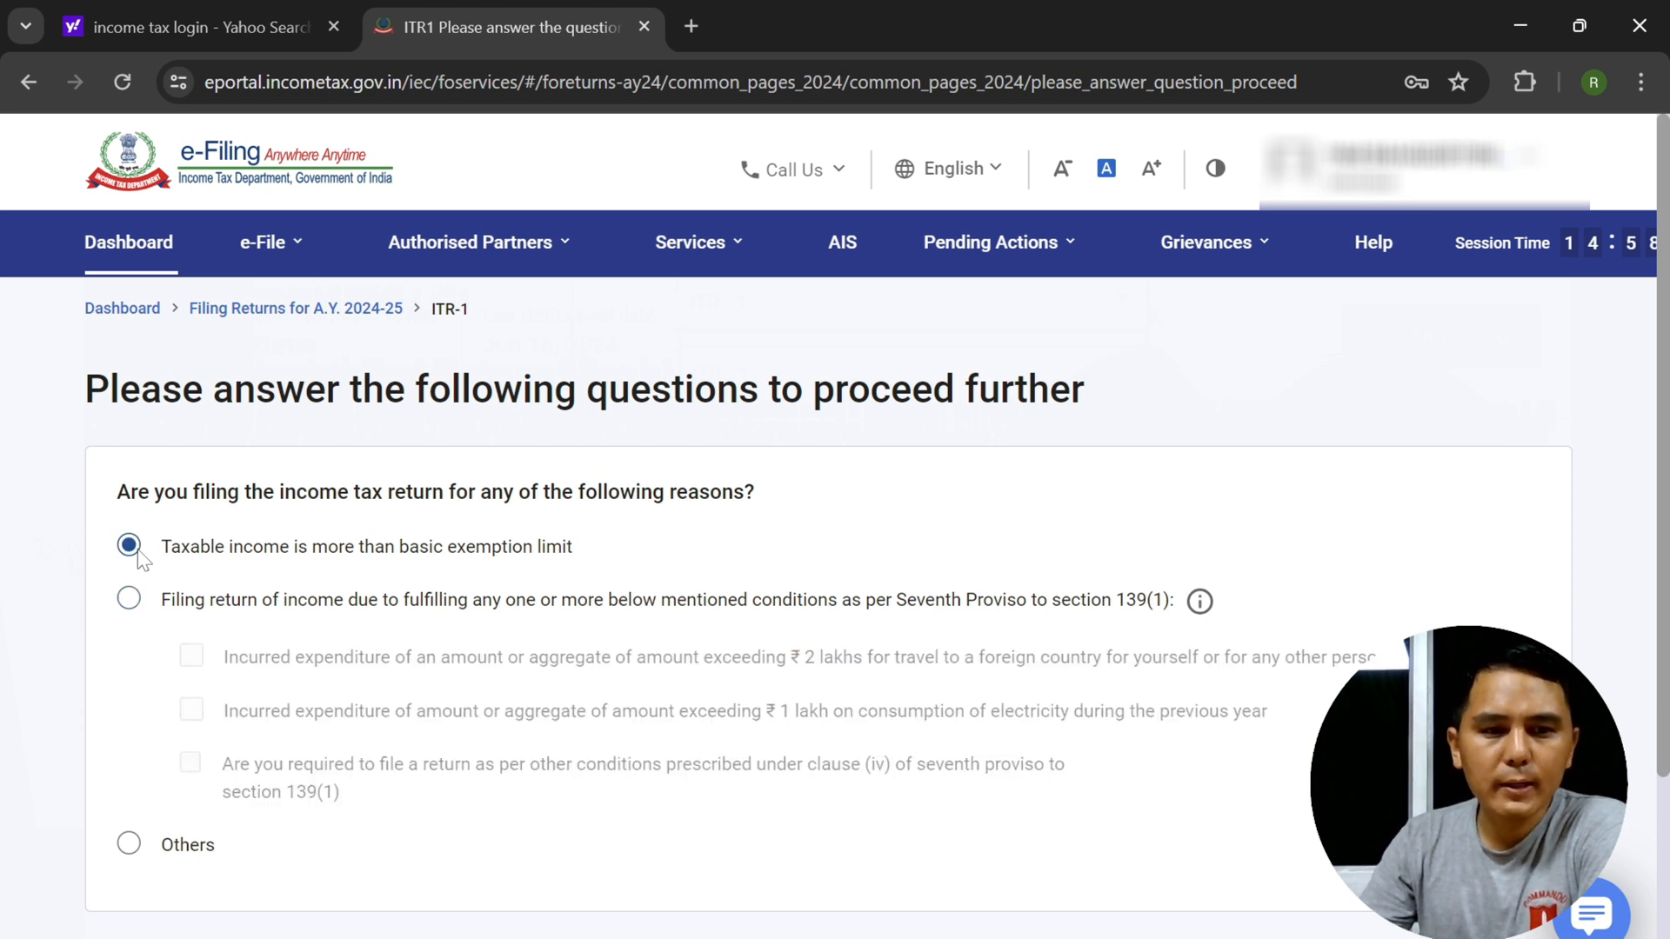
pyautogui.scroll(-3, 628, 641)
pyautogui.click(1489, 716)
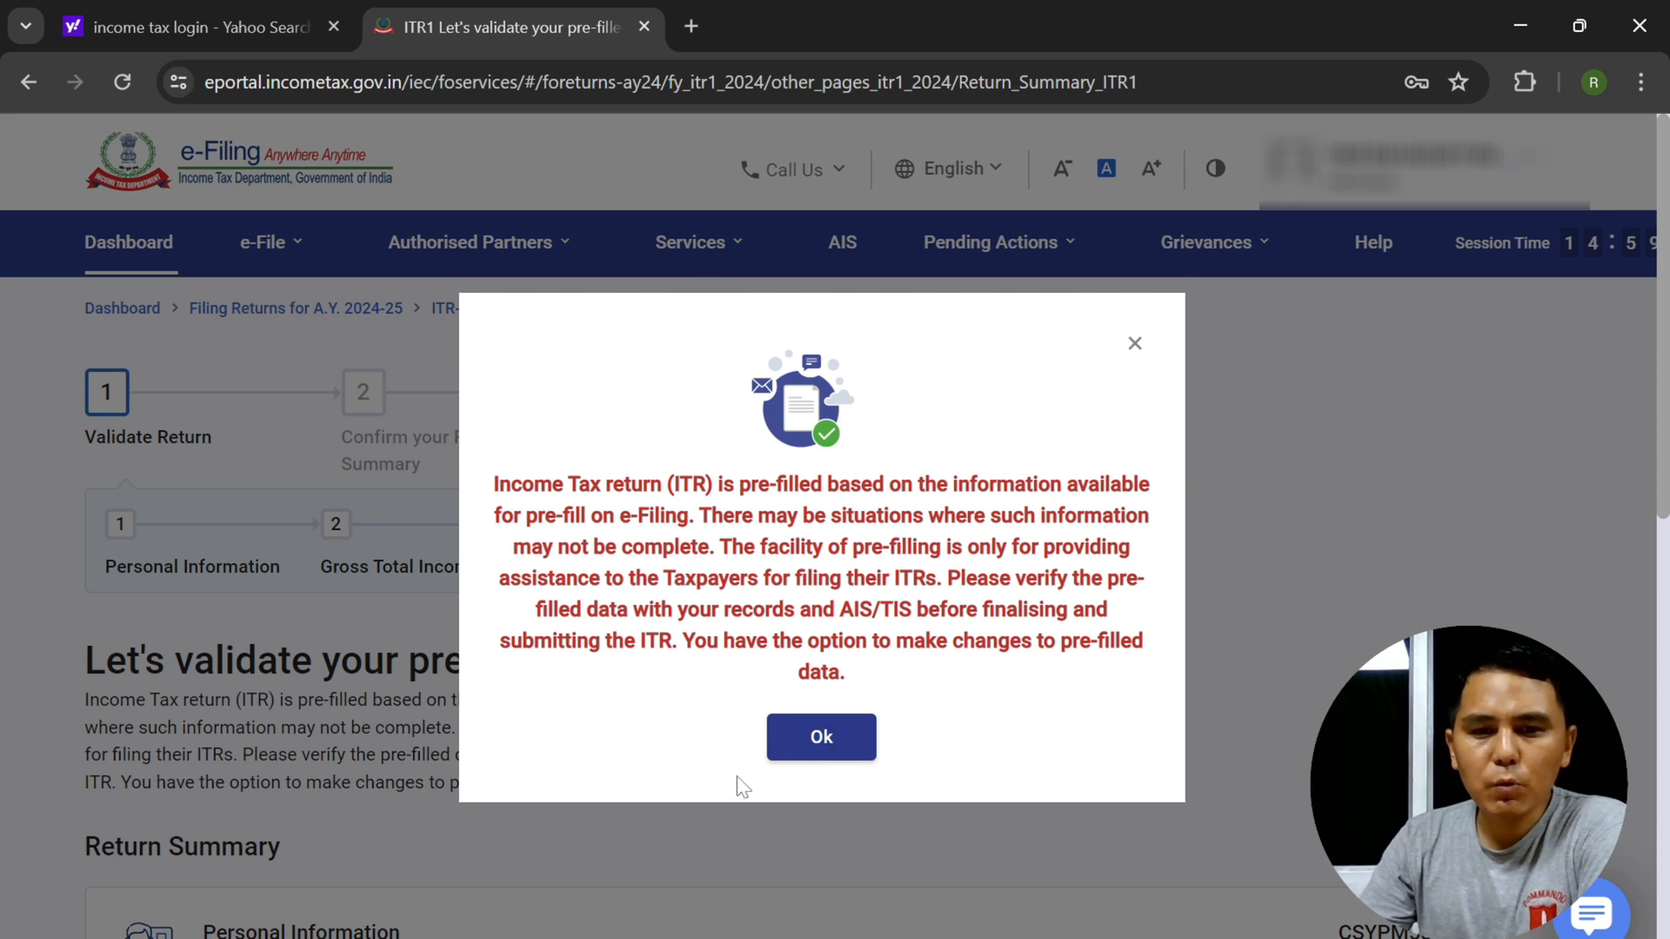
pyautogui.click(821, 737)
# - Review the profile, contact, filing section and bank details under Personal Information and confirm the section
pyautogui.scroll(-4, 824, 737)
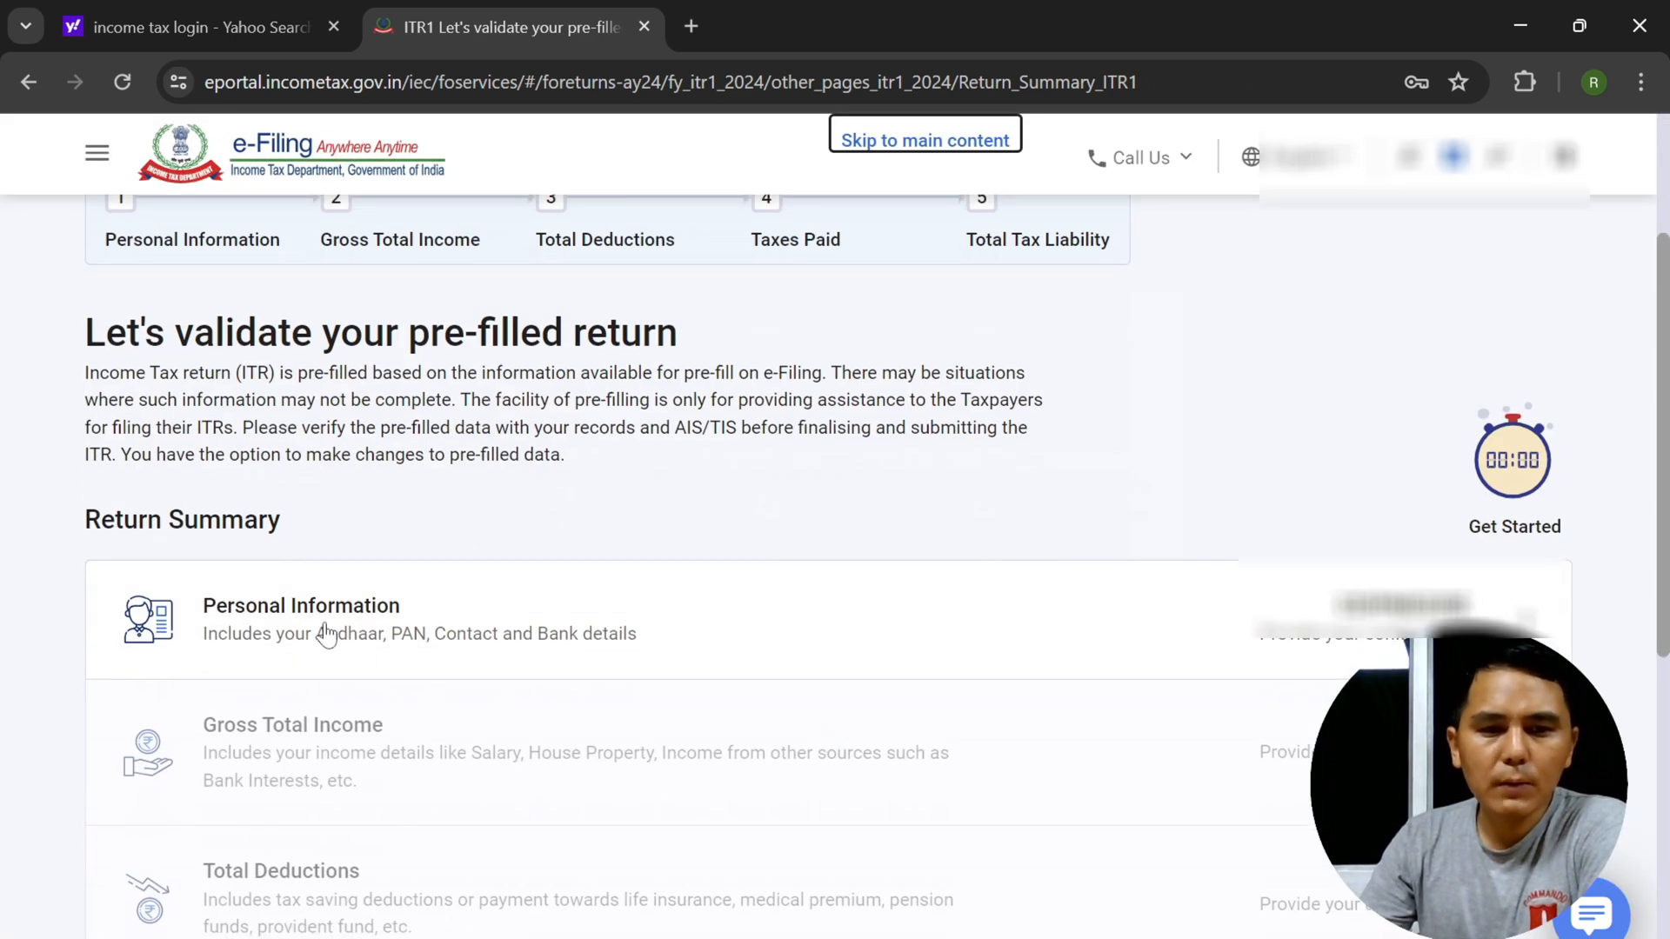
pyautogui.click(1527, 620)
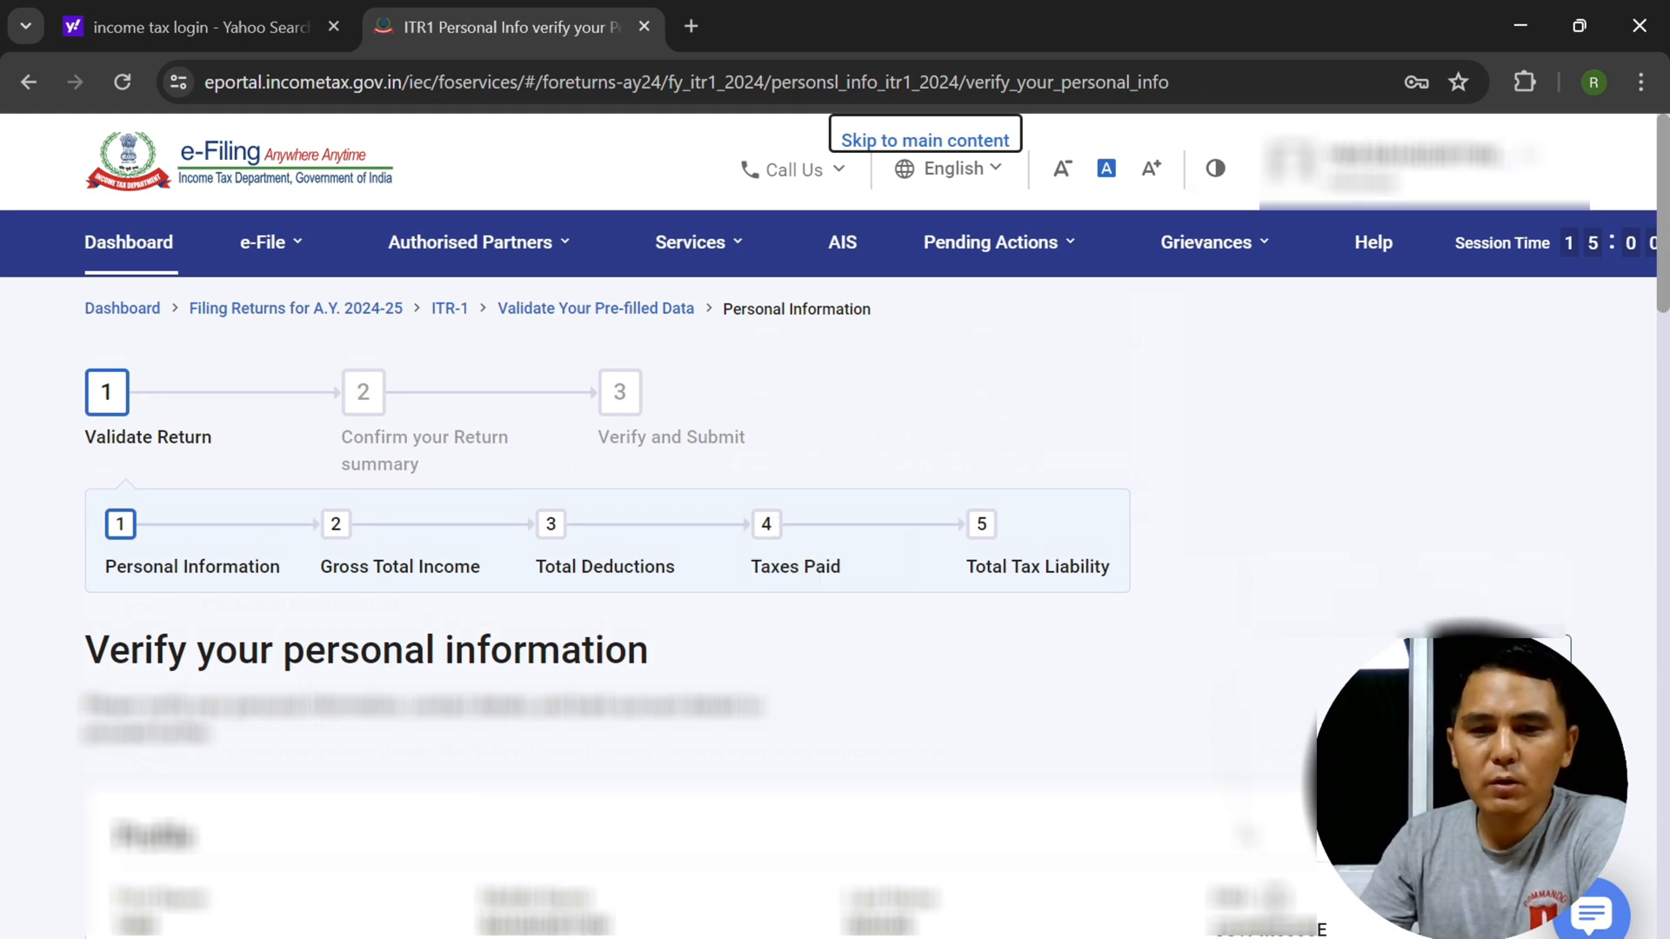
pyautogui.scroll(-2, 1322, 652)
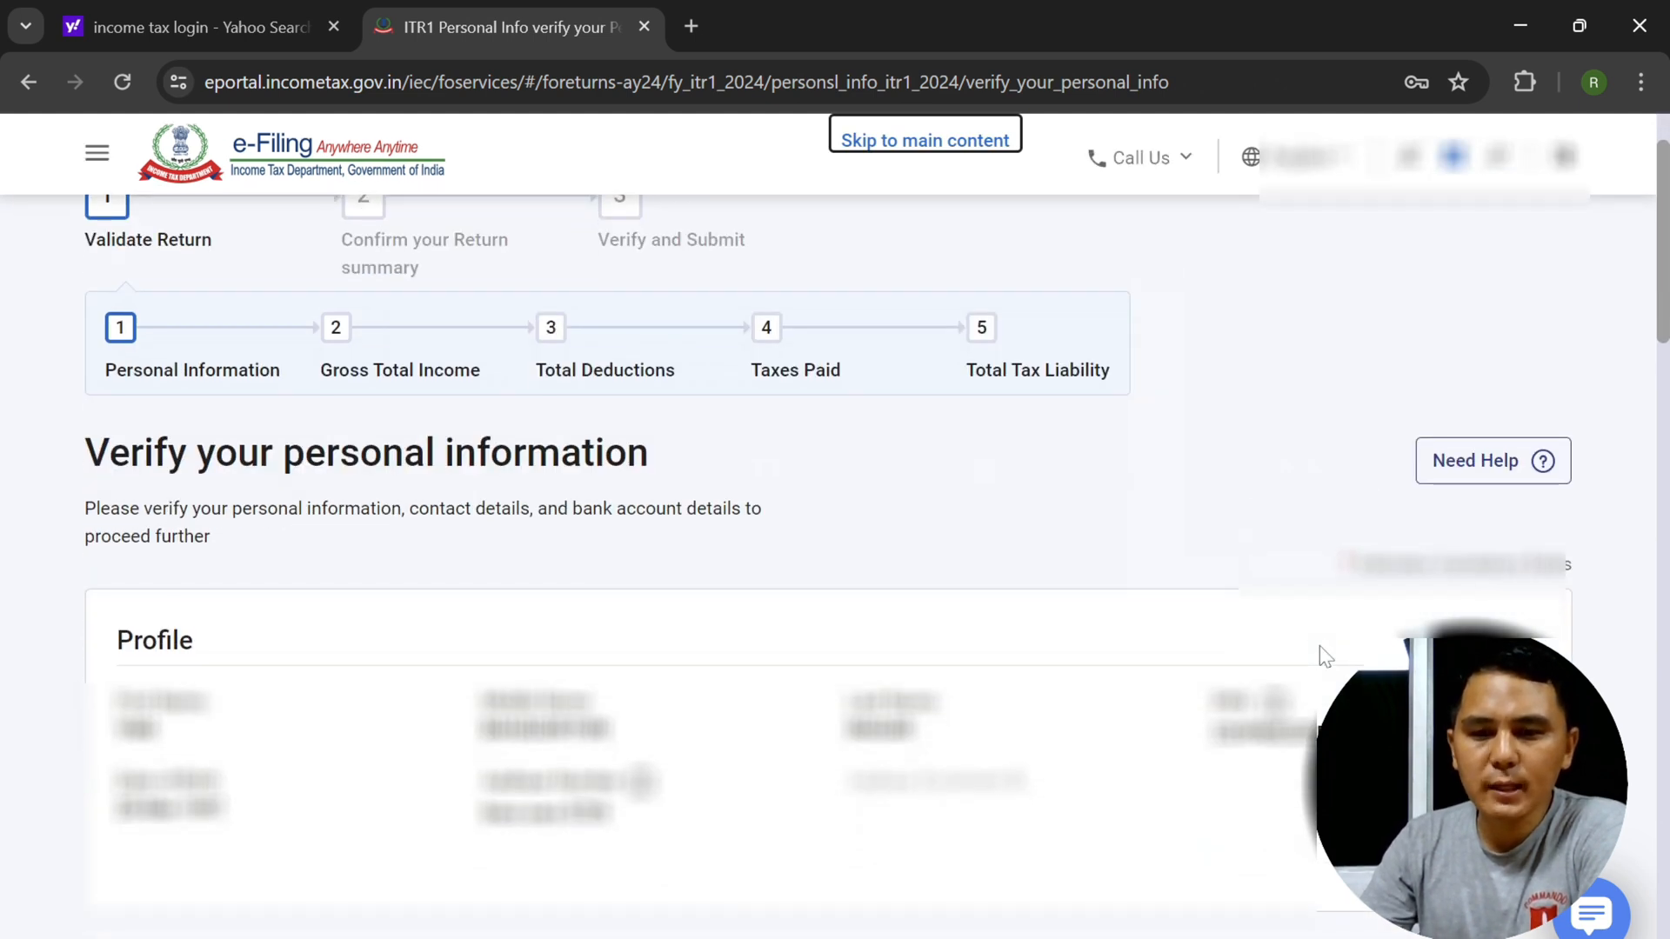
pyautogui.scroll(-5, 1320, 647)
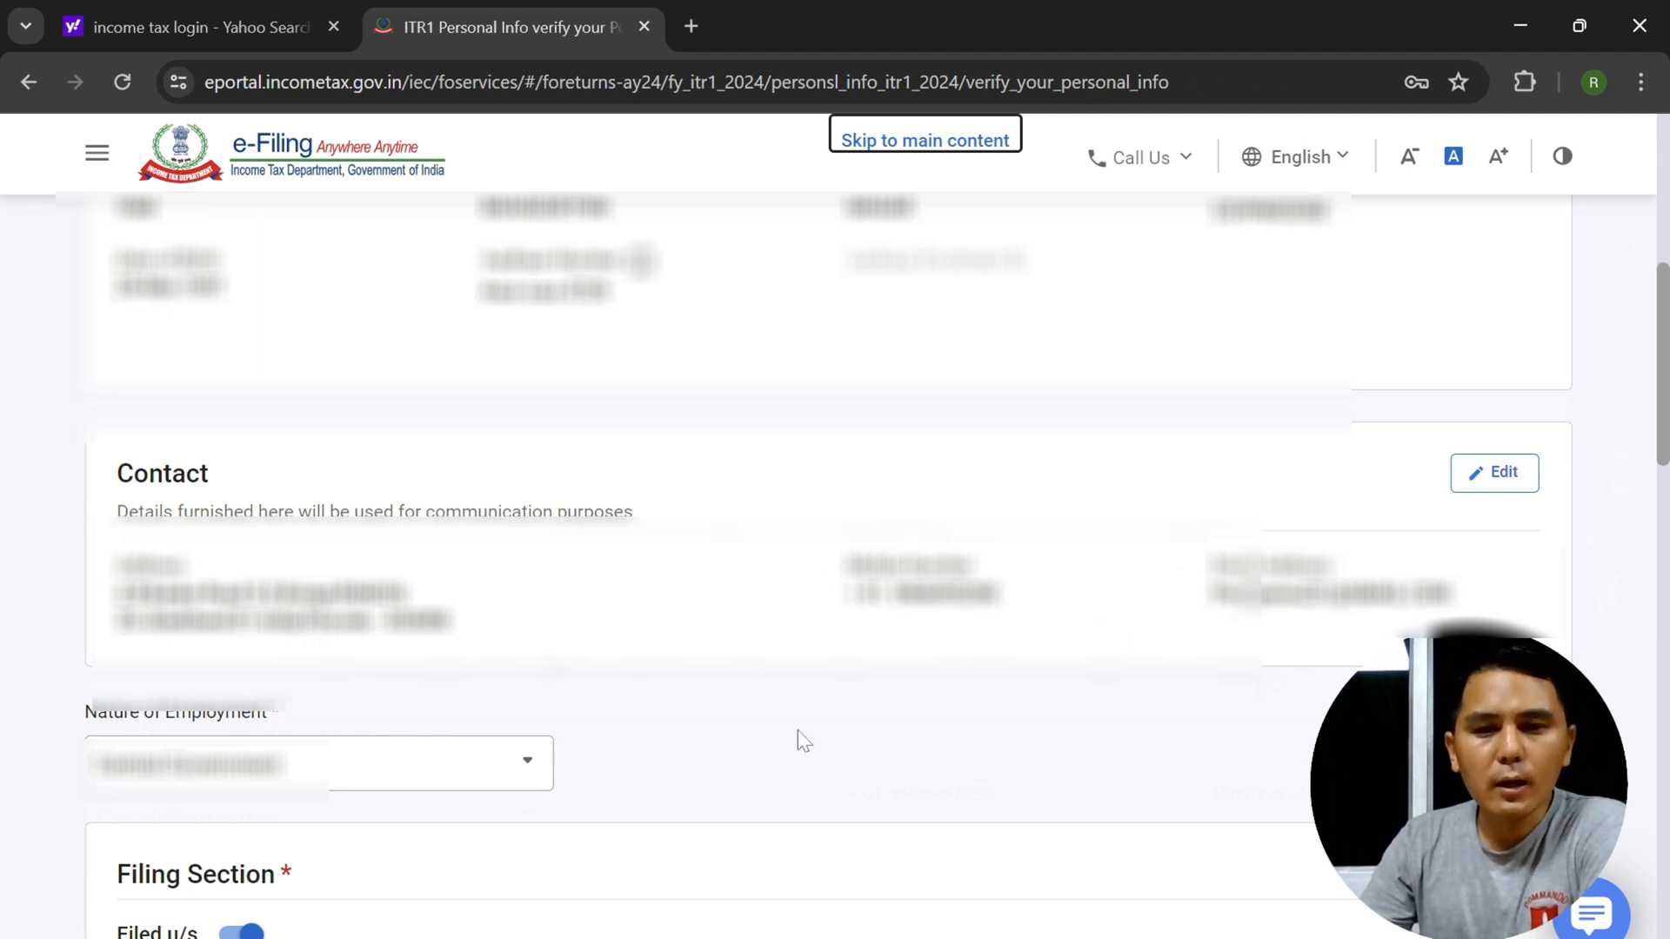
pyautogui.scroll(-3, 1111, 564)
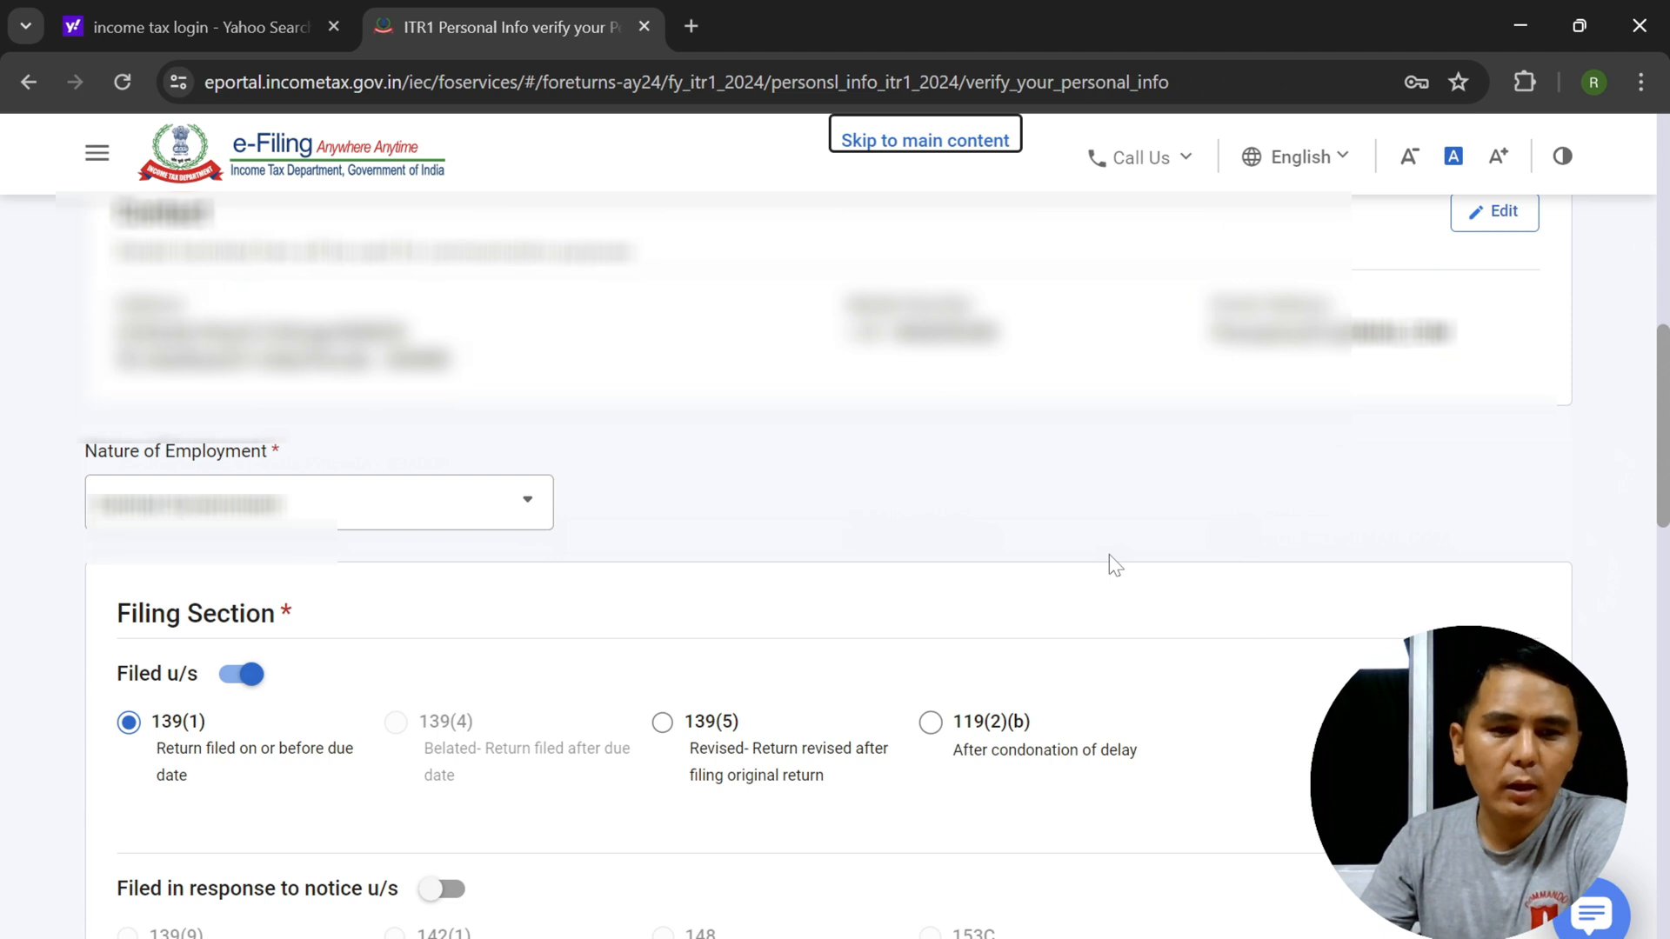
pyautogui.scroll(-2, 1109, 555)
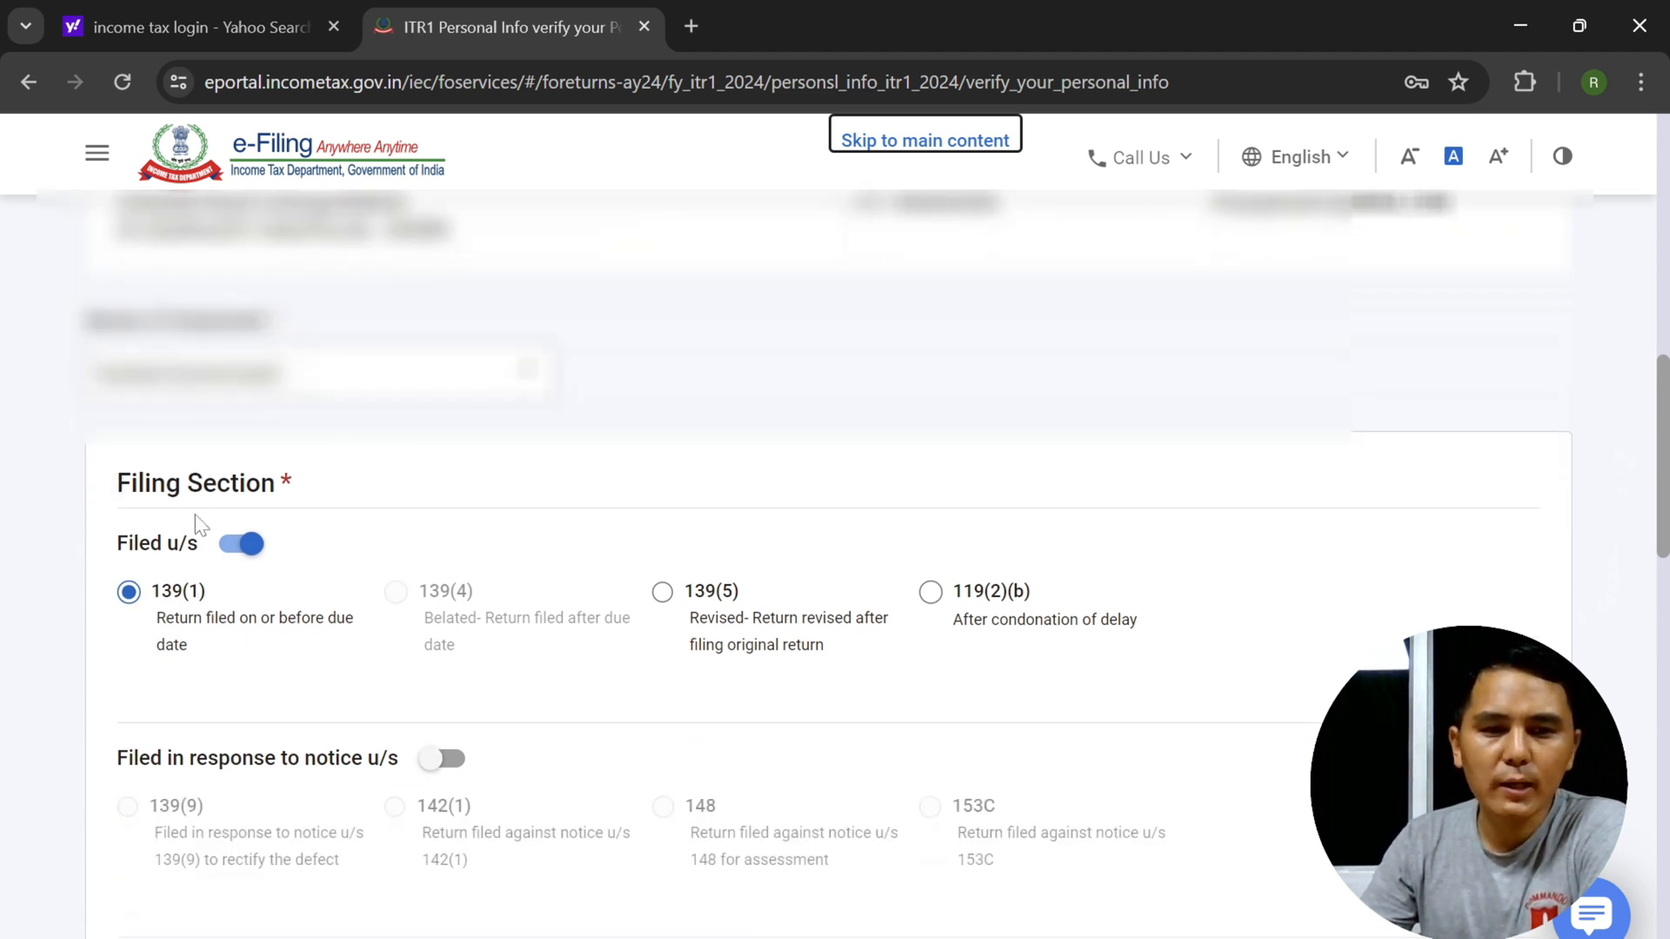
pyautogui.scroll(-9, 331, 570)
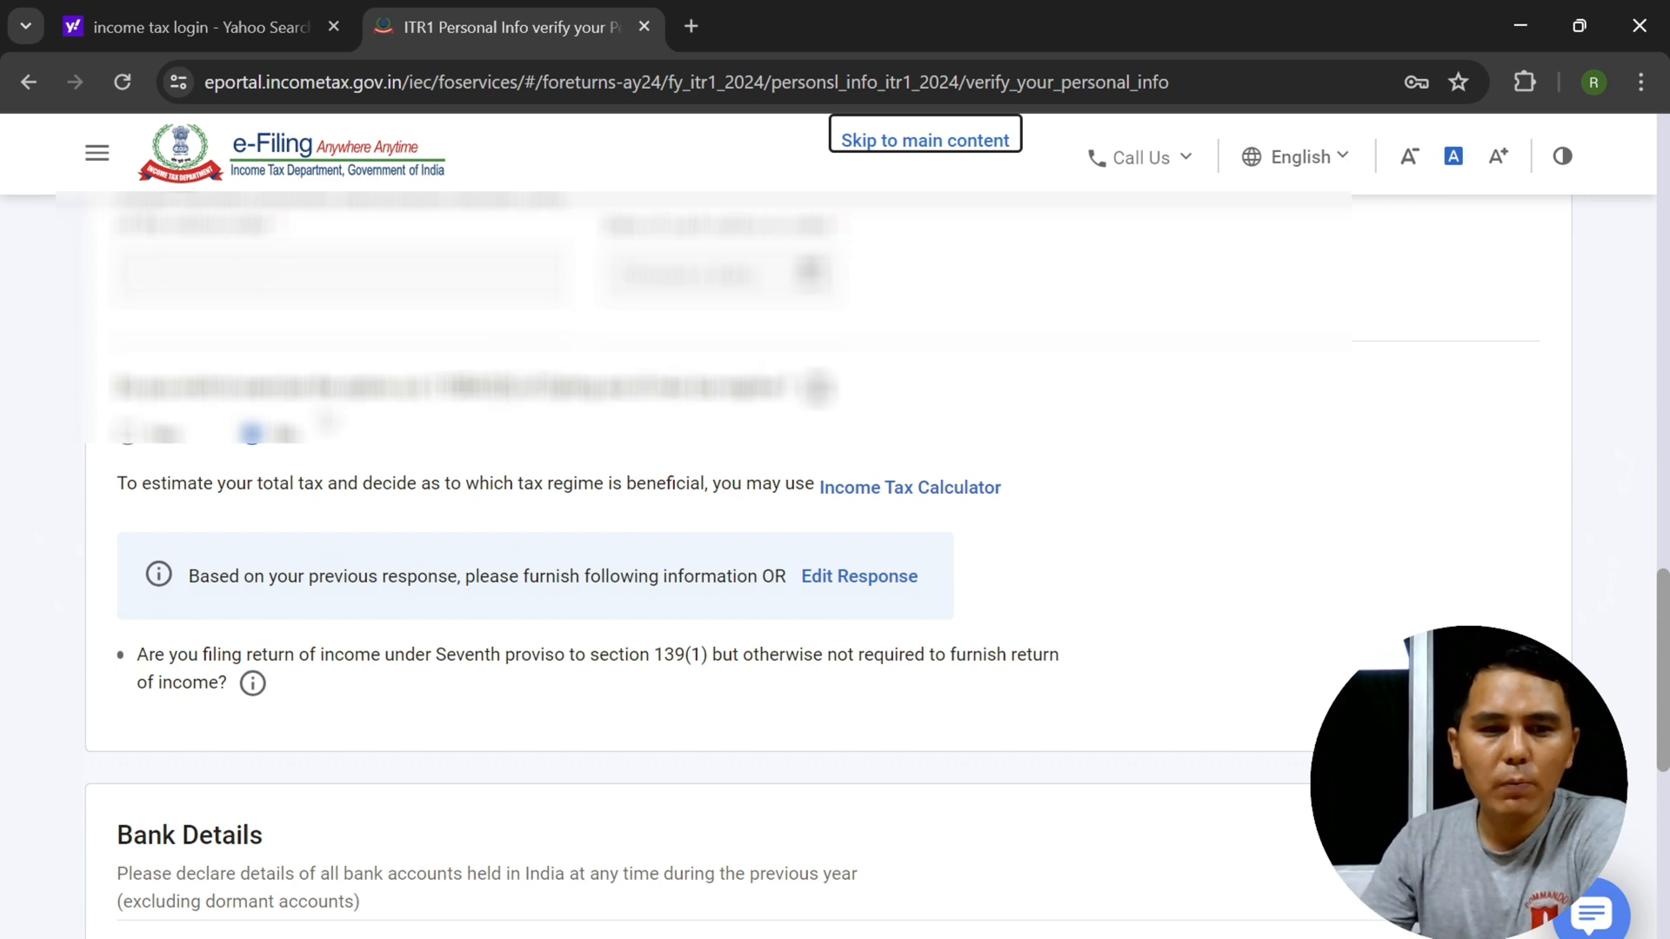
pyautogui.scroll(-10, 626, 496)
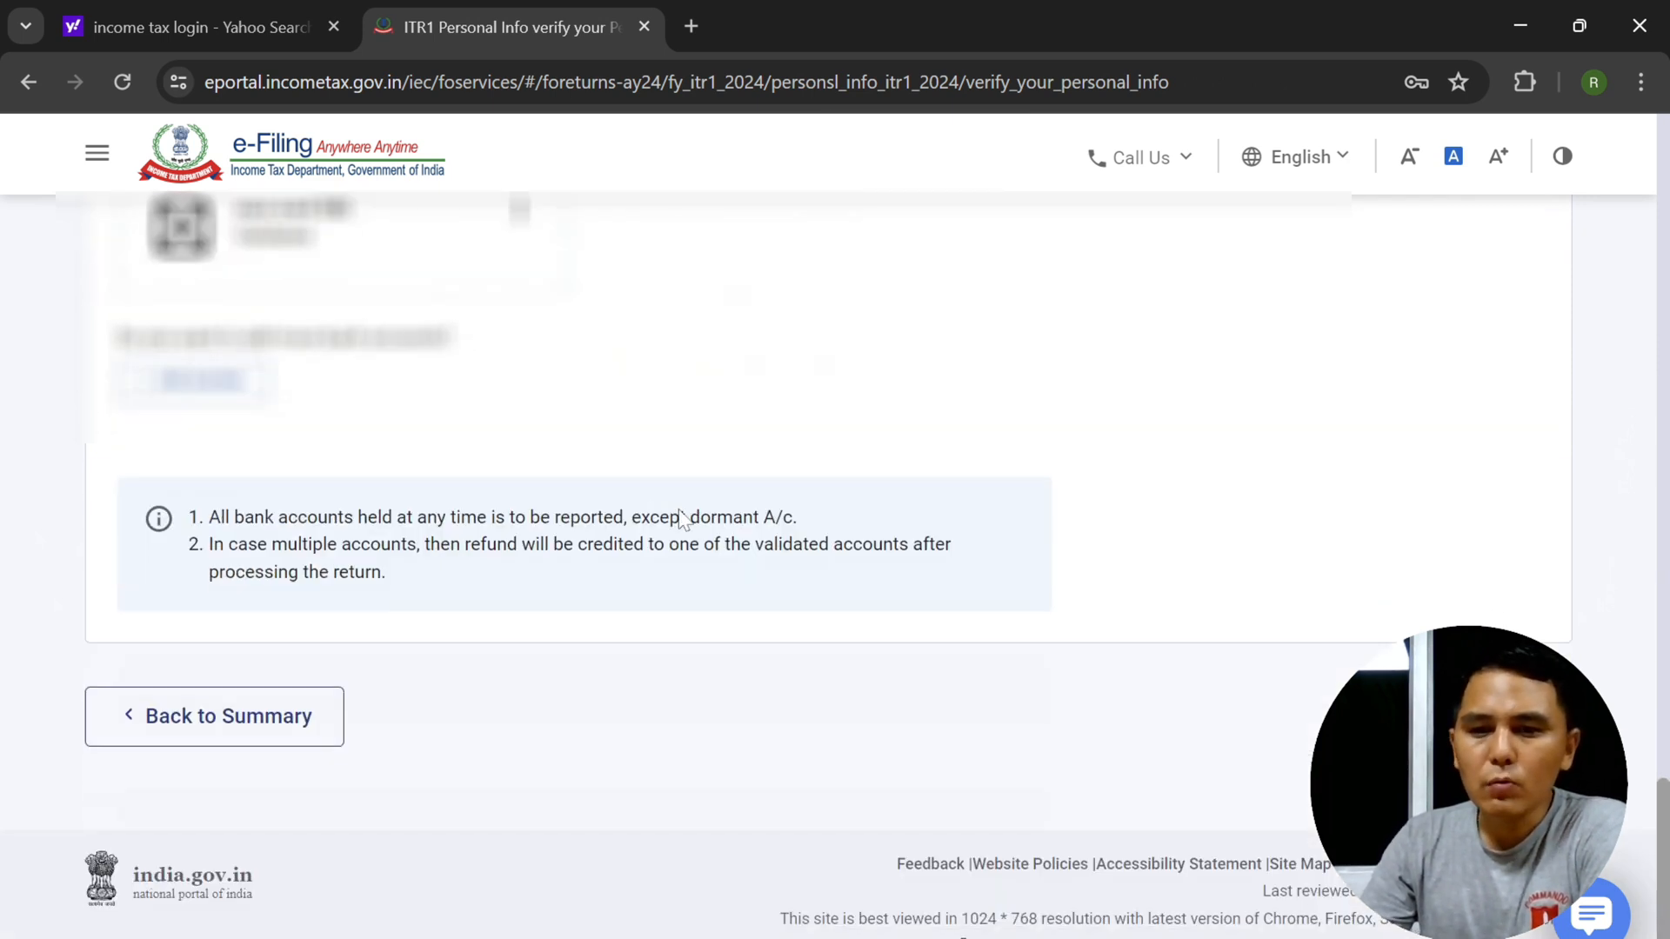
pyautogui.click(1481, 717)
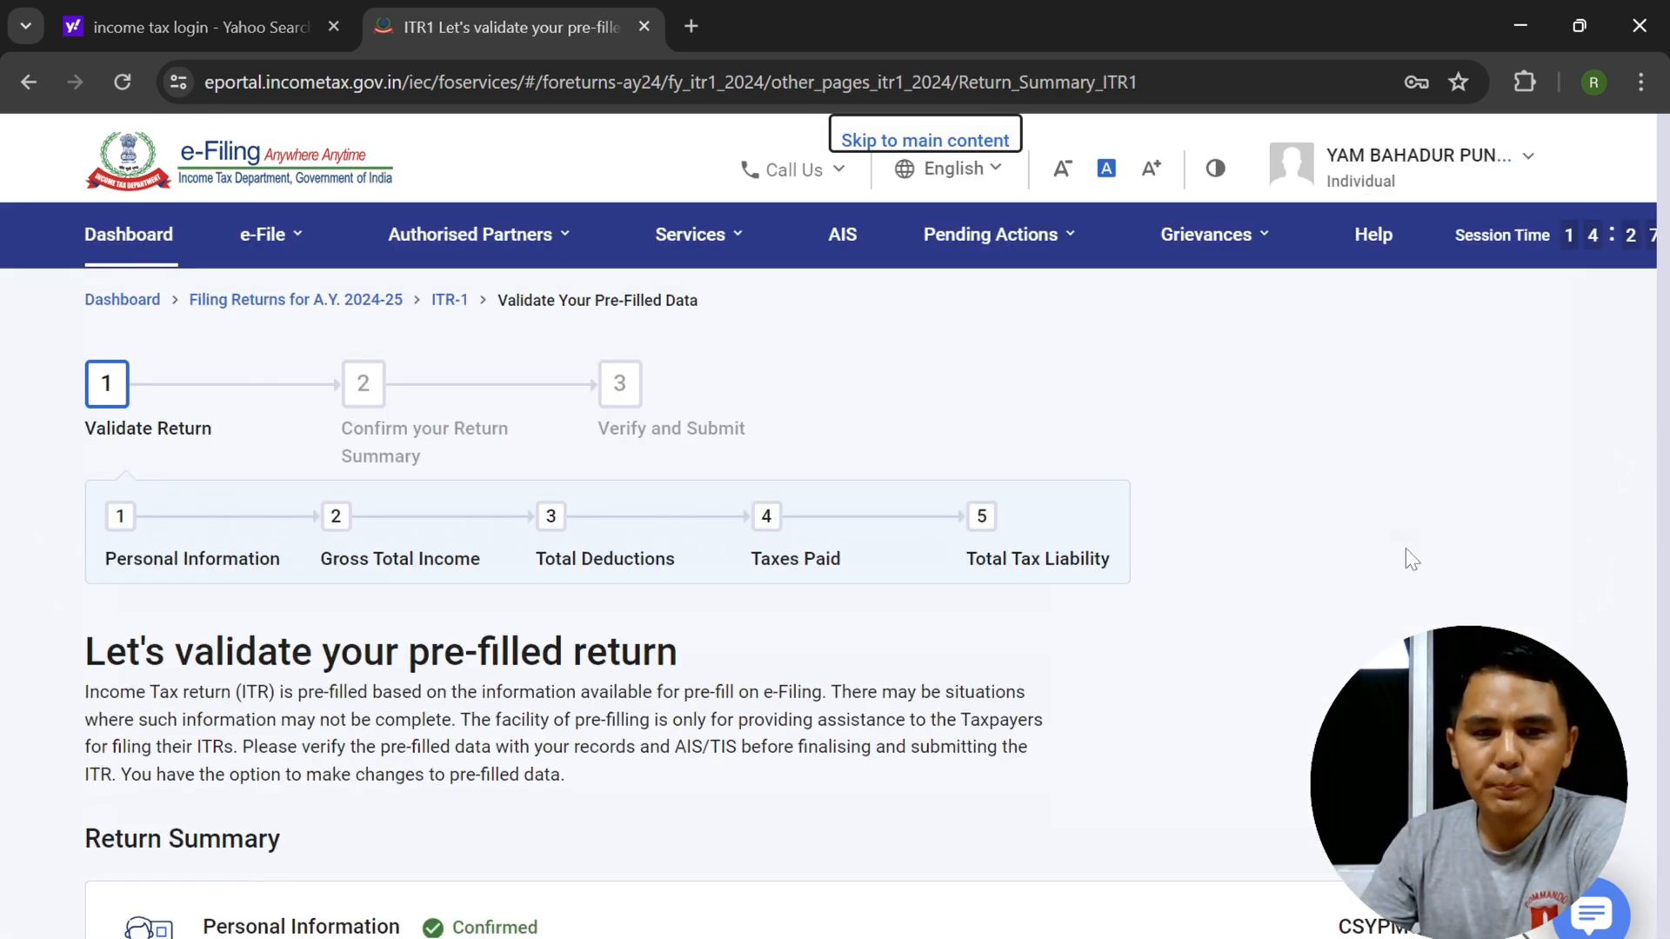
# - Open Gross Total Income and claim a ₹44,800 exemption for travel, transfer and uniform expenditure under Section 10(14)(i)
pyautogui.scroll(-5, 269, 623)
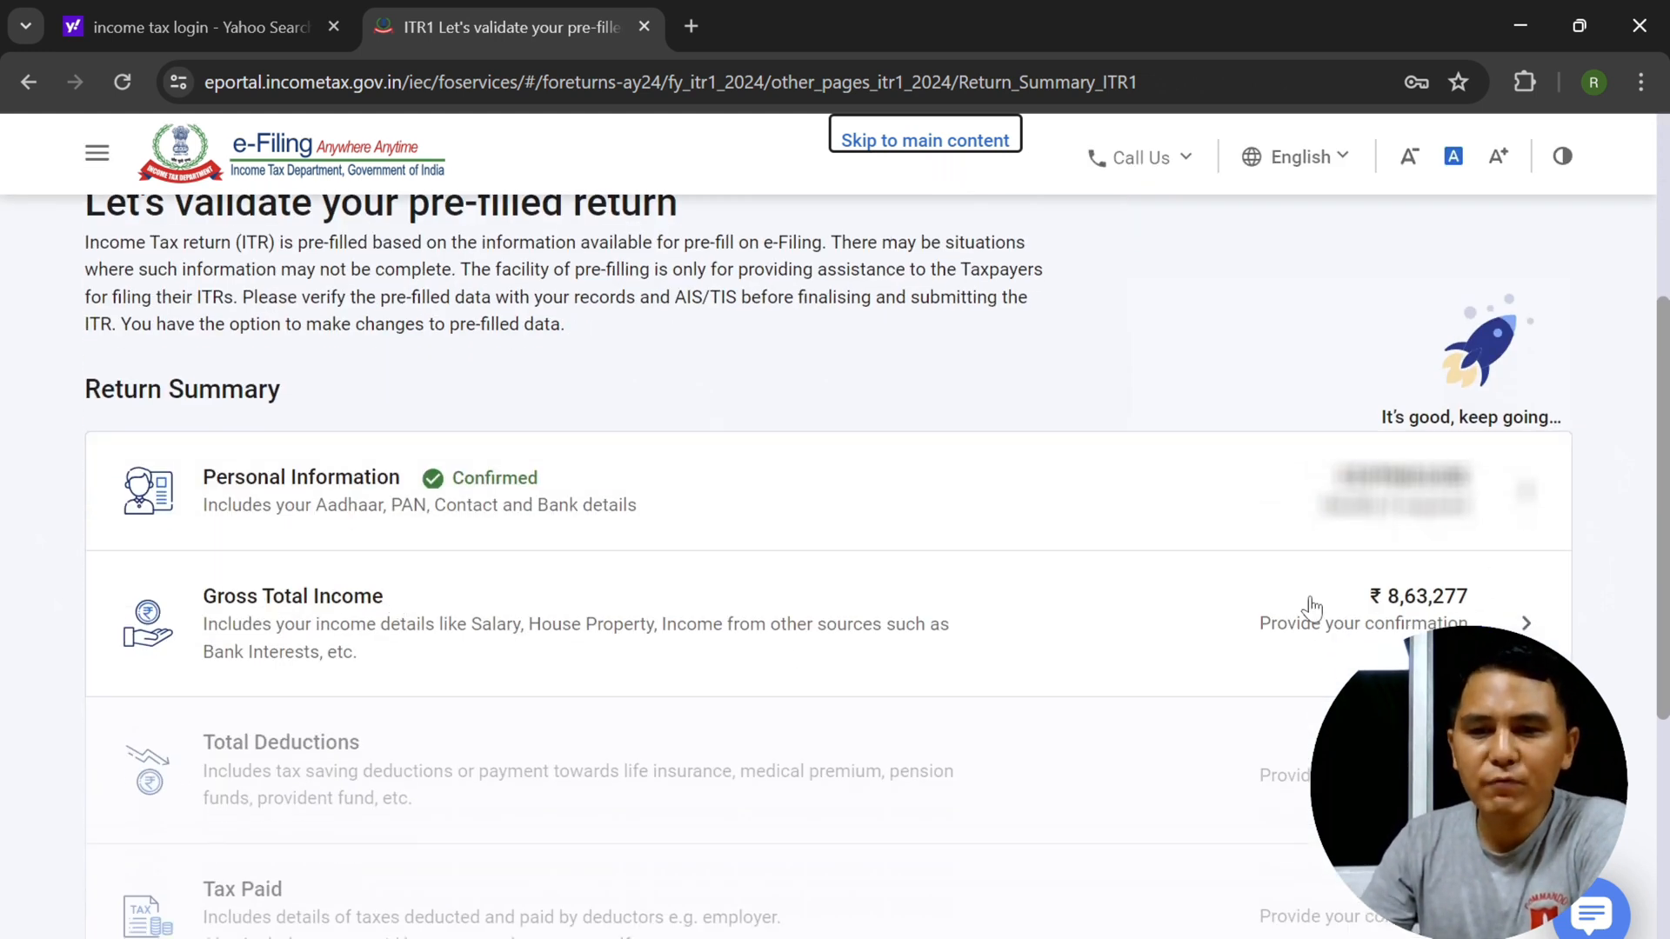
pyautogui.click(1441, 608)
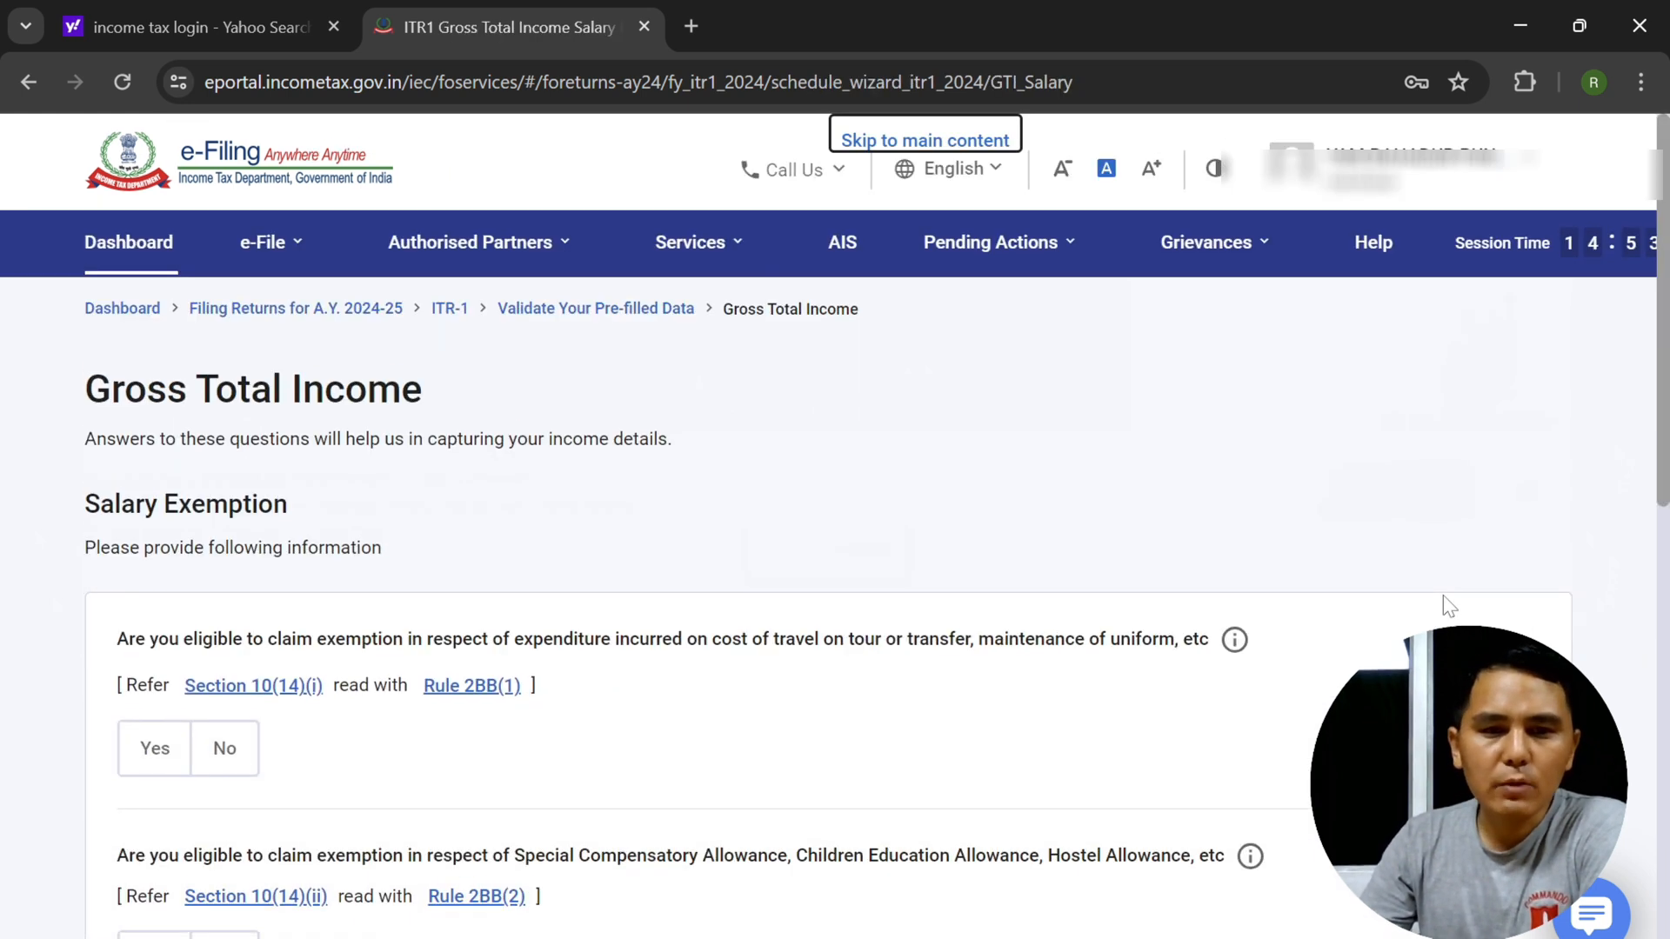
pyautogui.scroll(-4, 887, 385)
pyautogui.scroll(2, 750, 336)
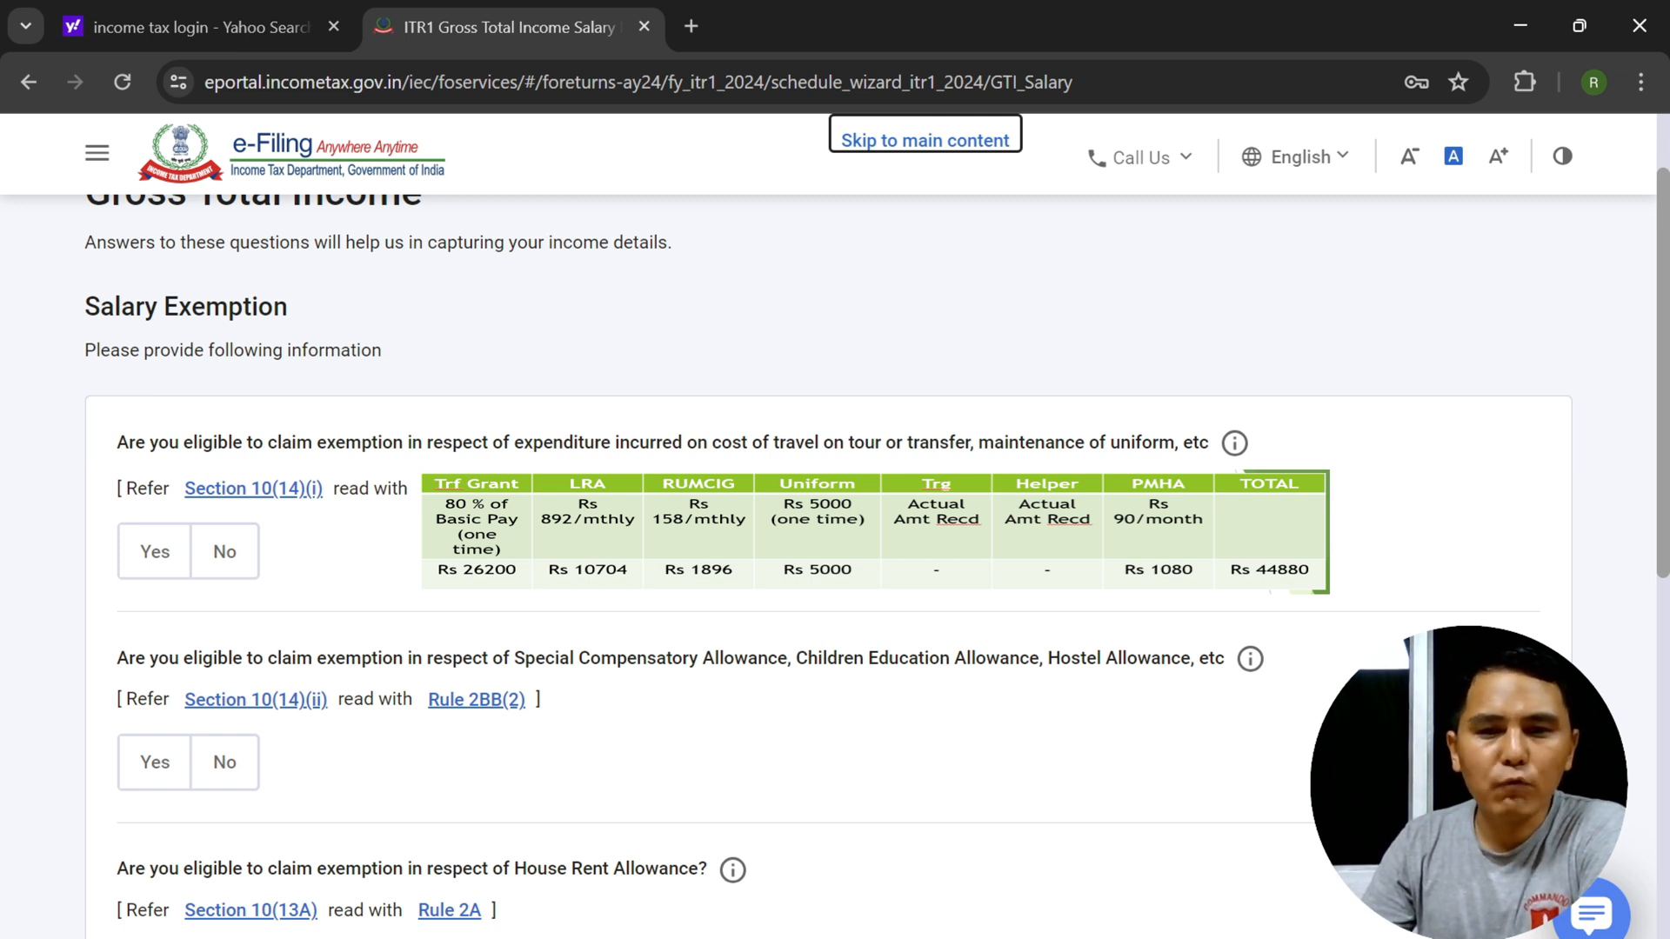
pyautogui.click(156, 555)
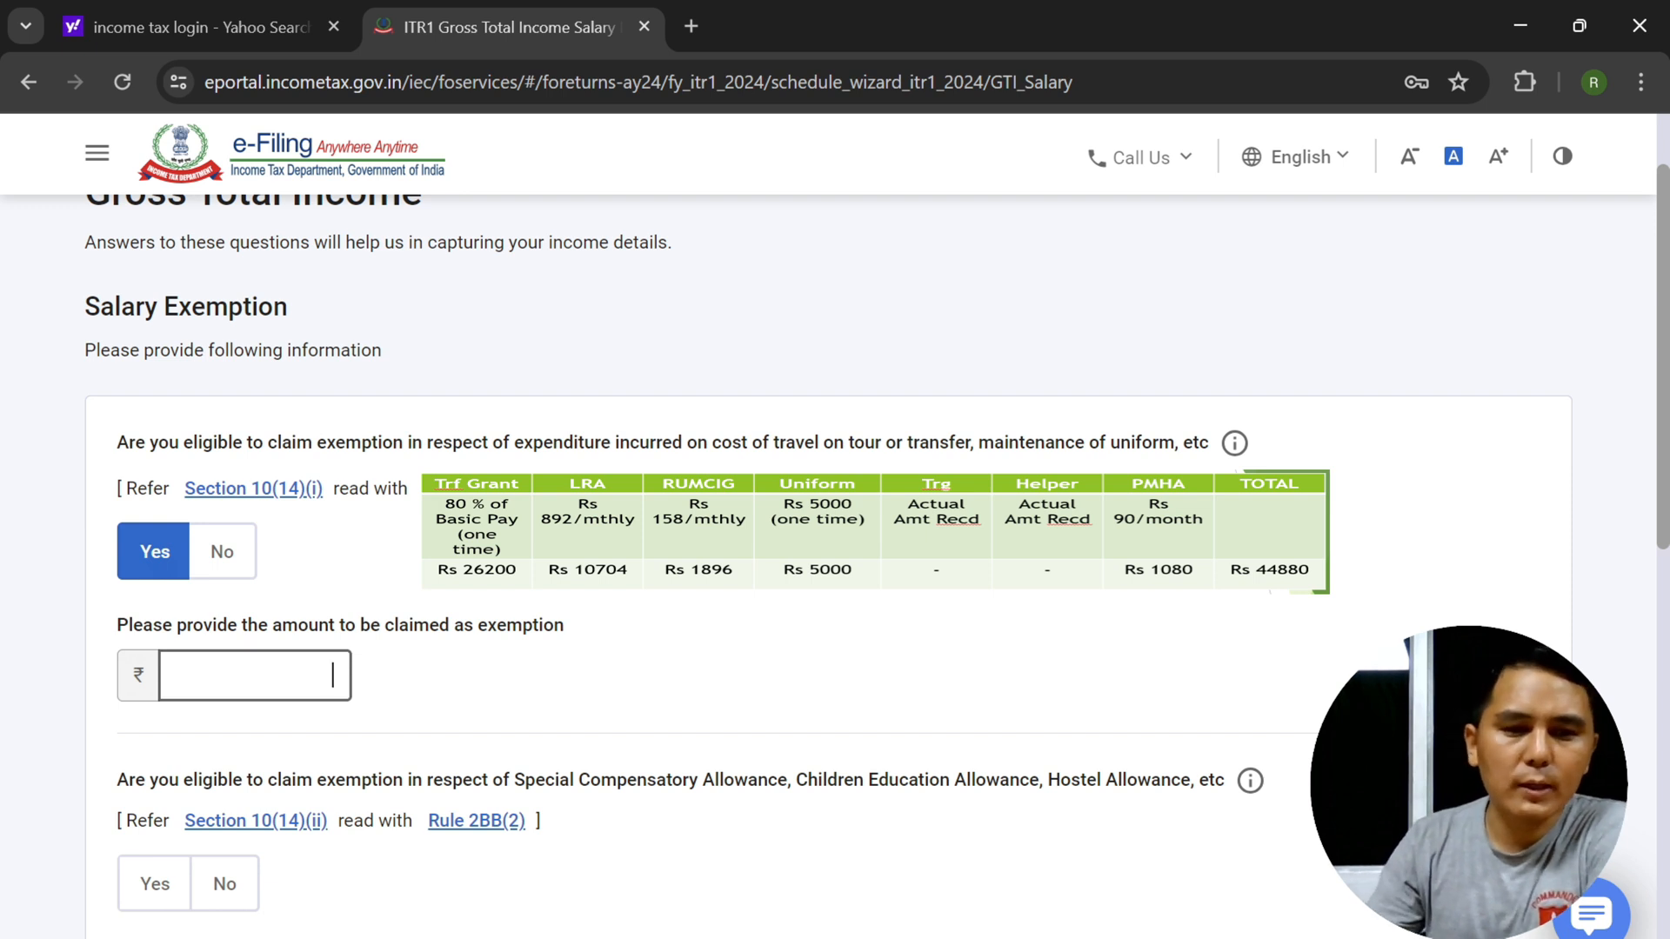
pyautogui.write('44')
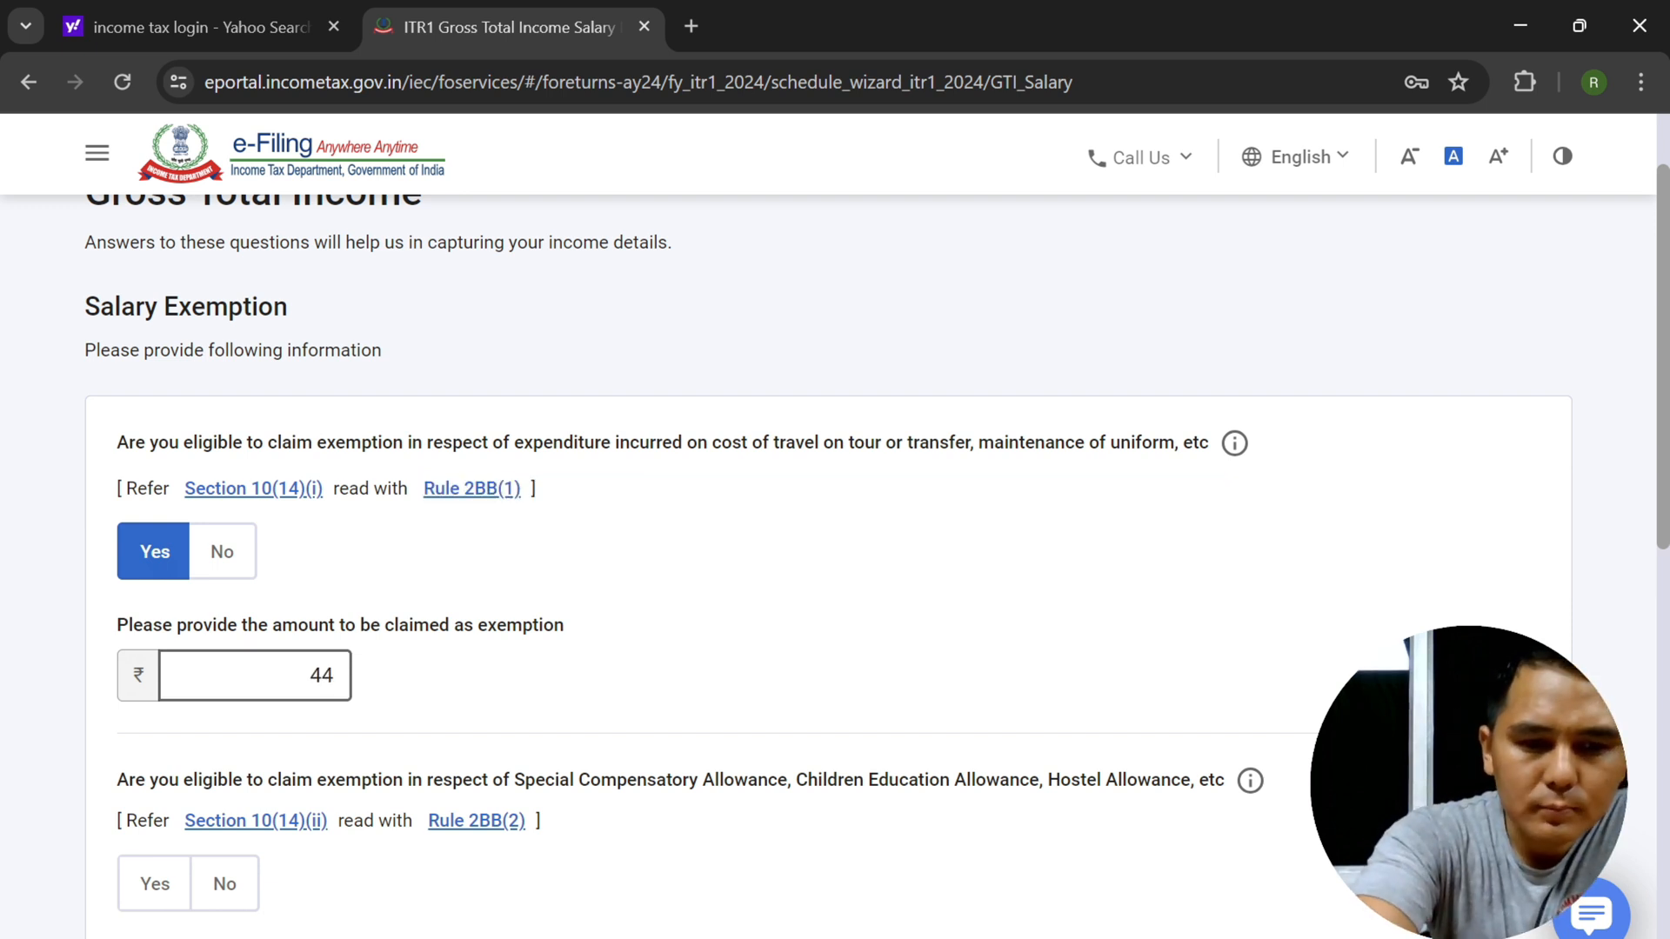
pyautogui.write('800')
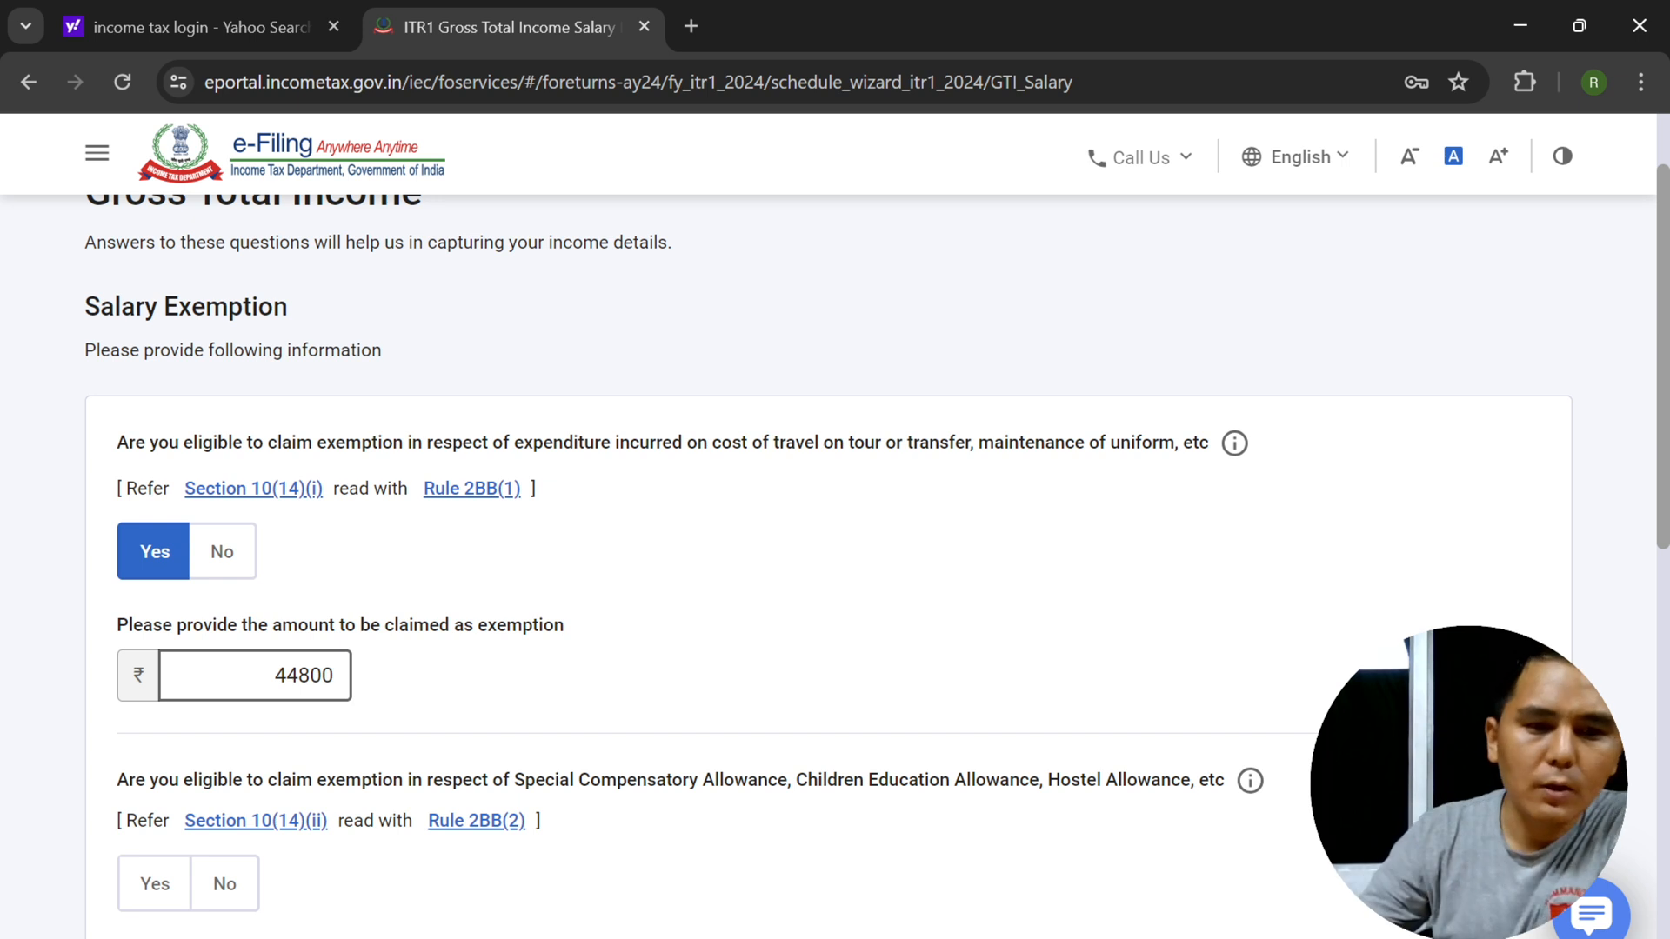
pyautogui.click(764, 589)
# - Claim a ₹16,800 exemption for Special Compensatory, Children Education and Hostel Allowance under Section 10(14)(ii)
pyautogui.scroll(-1, 615, 684)
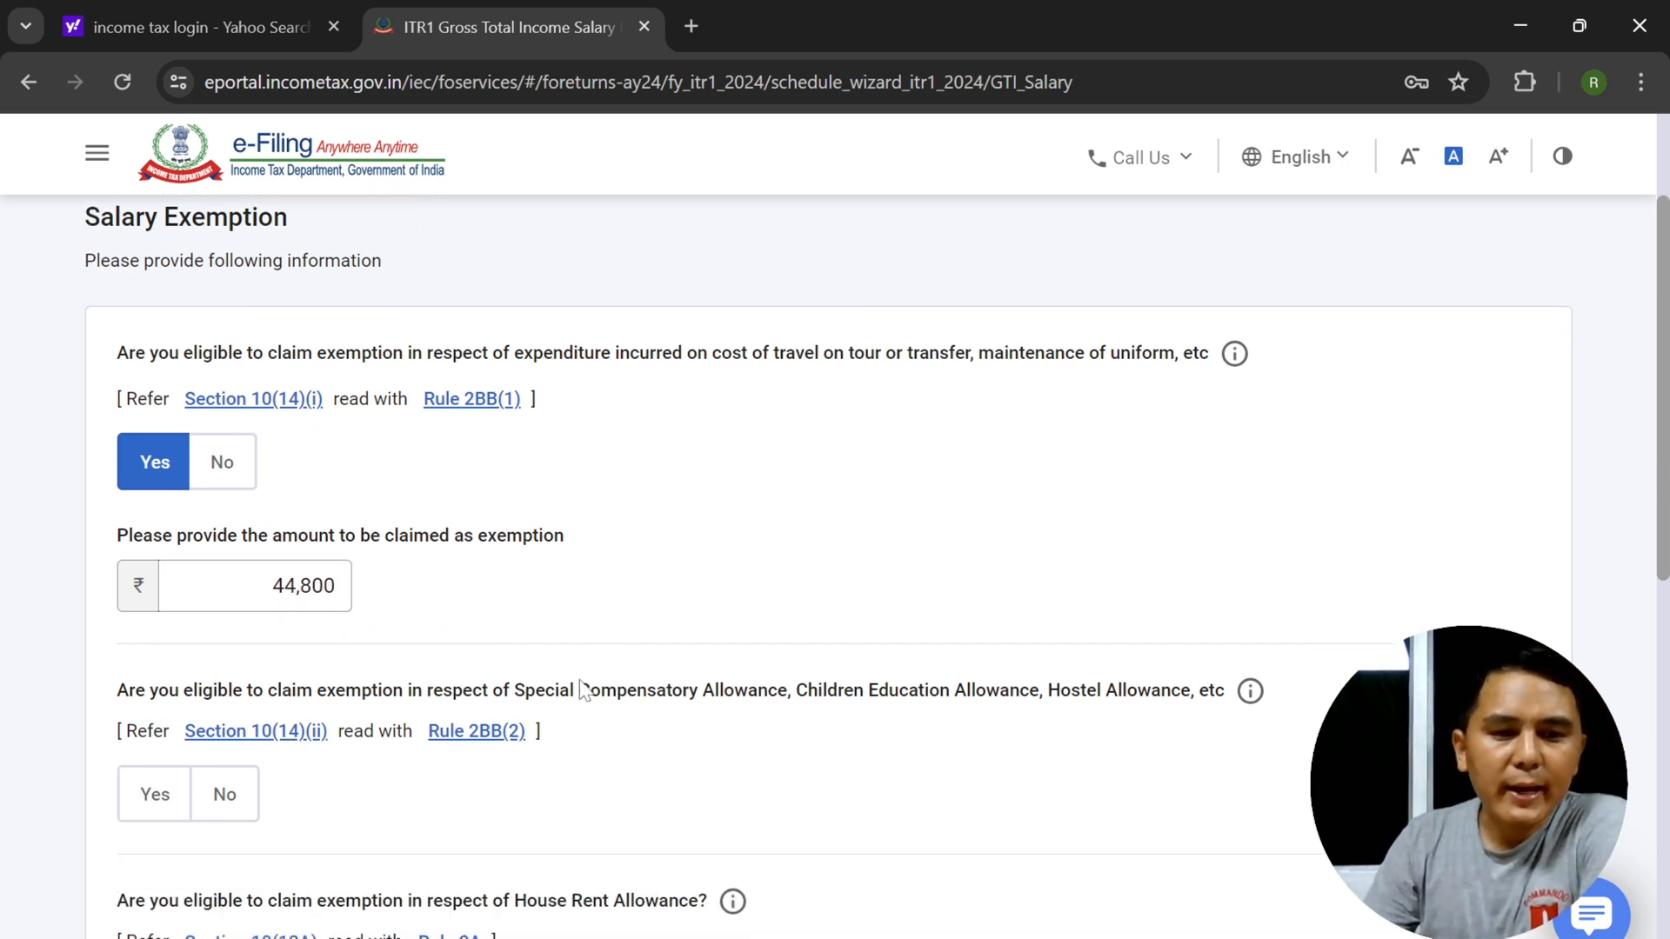
pyautogui.scroll(-2, 615, 684)
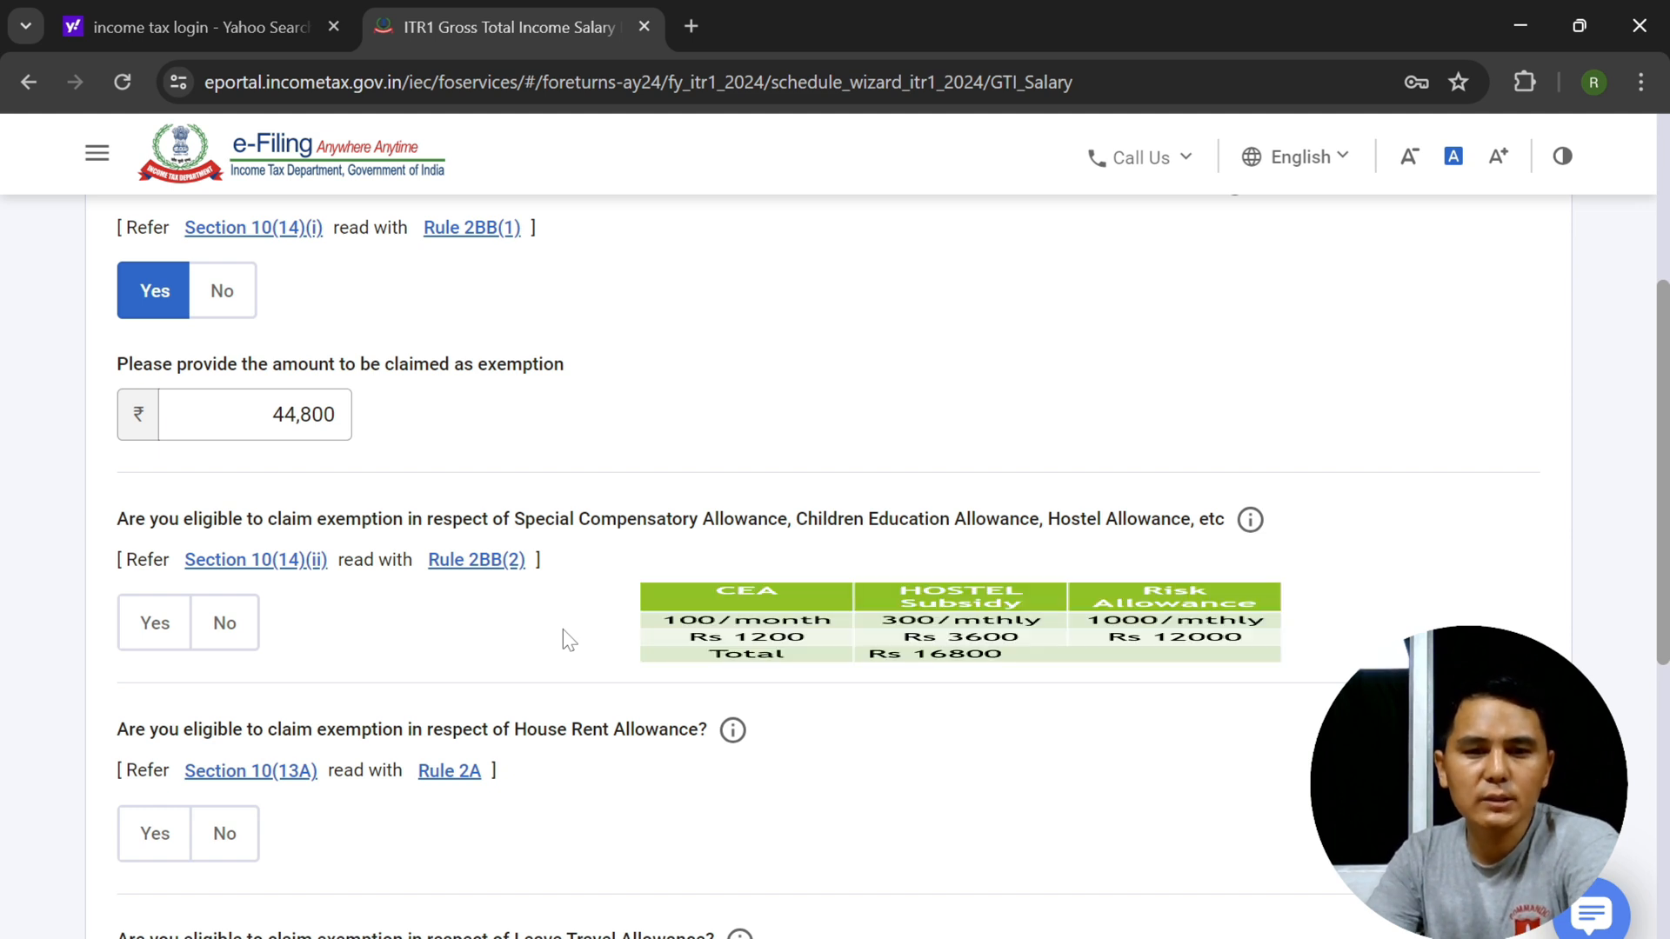
pyautogui.click(159, 628)
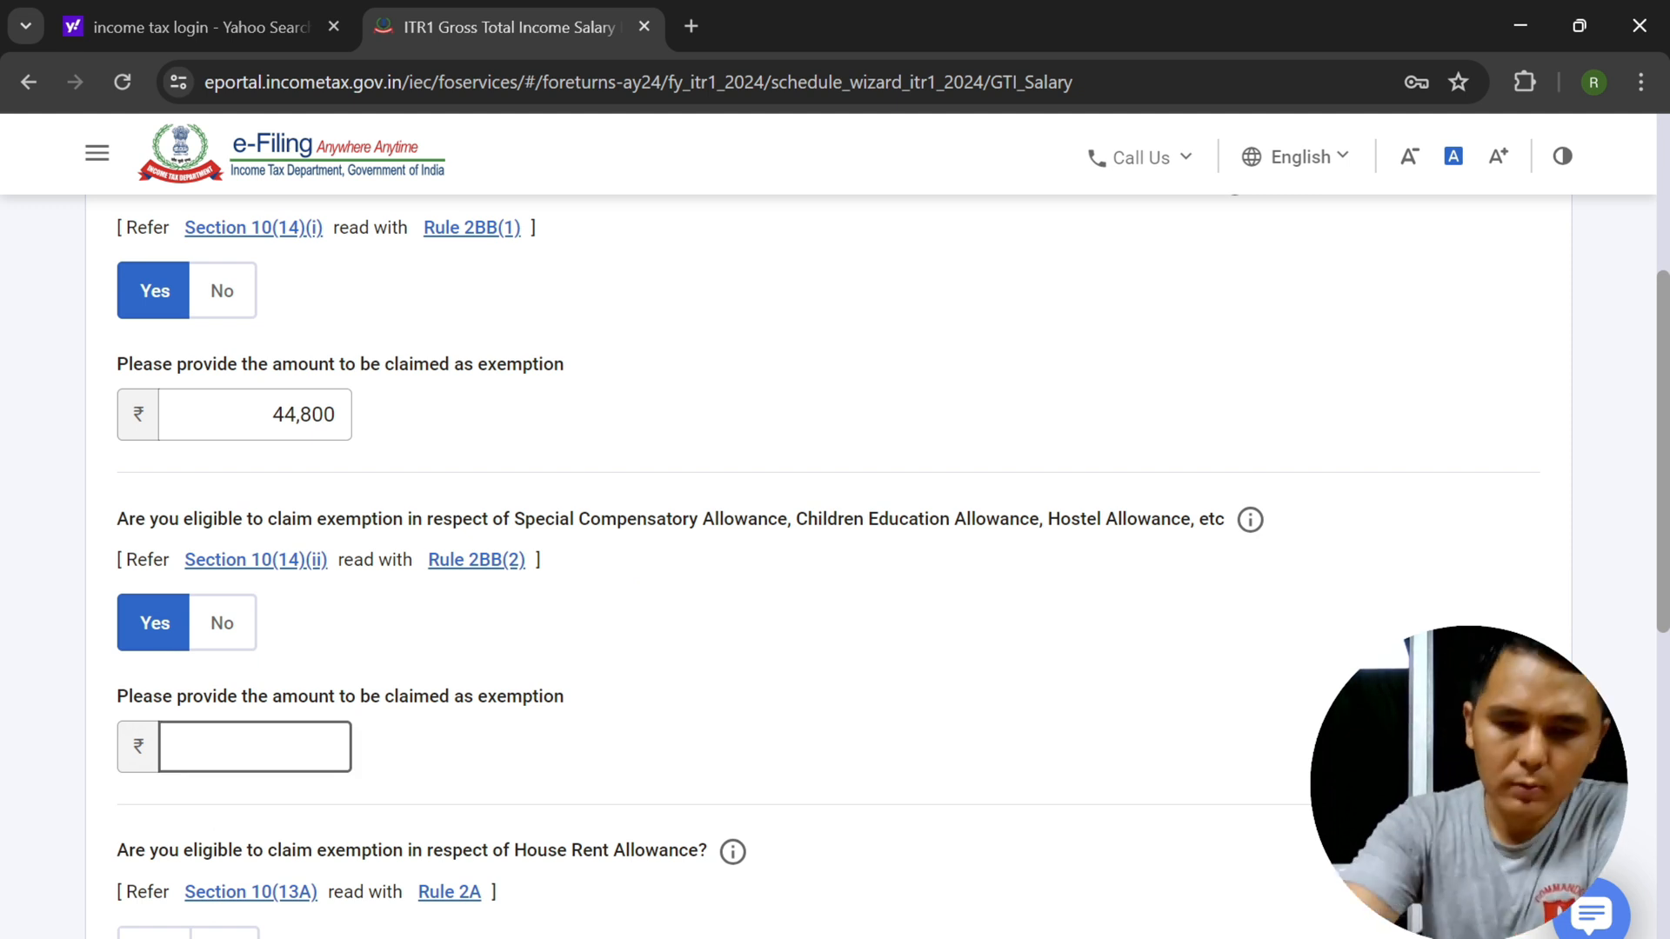
pyautogui.write('16800')
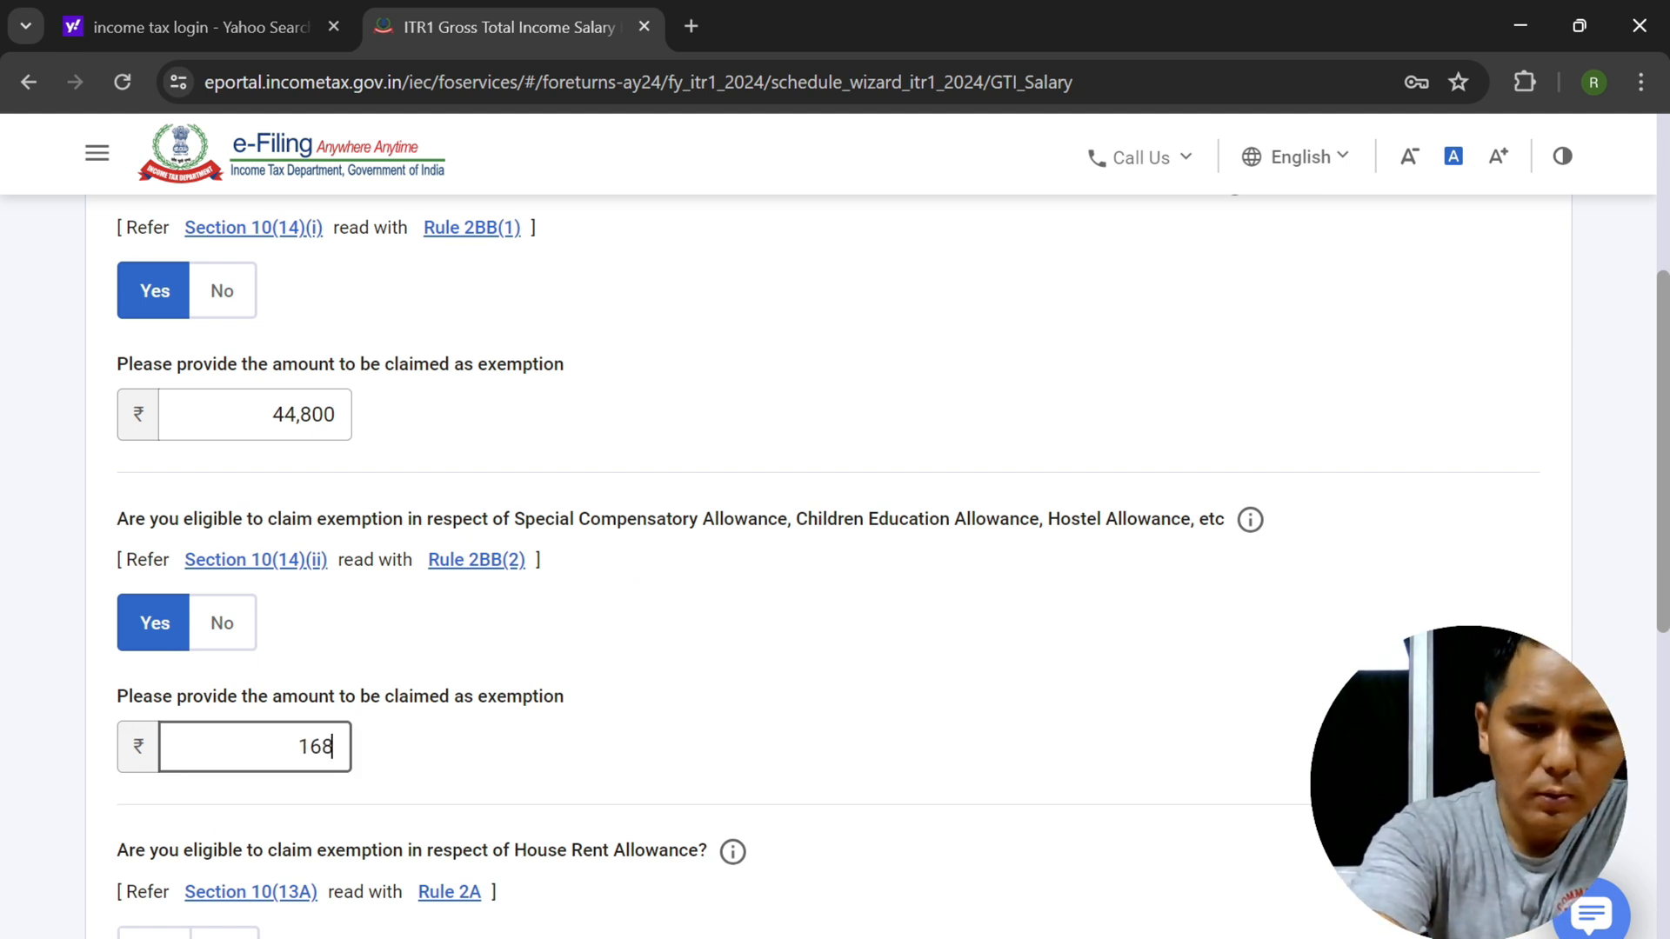
pyautogui.click(621, 655)
# - Claim a House Rent Allowance exemption of ₹41,100 under Section 10(13A)
pyautogui.scroll(-3, 621, 656)
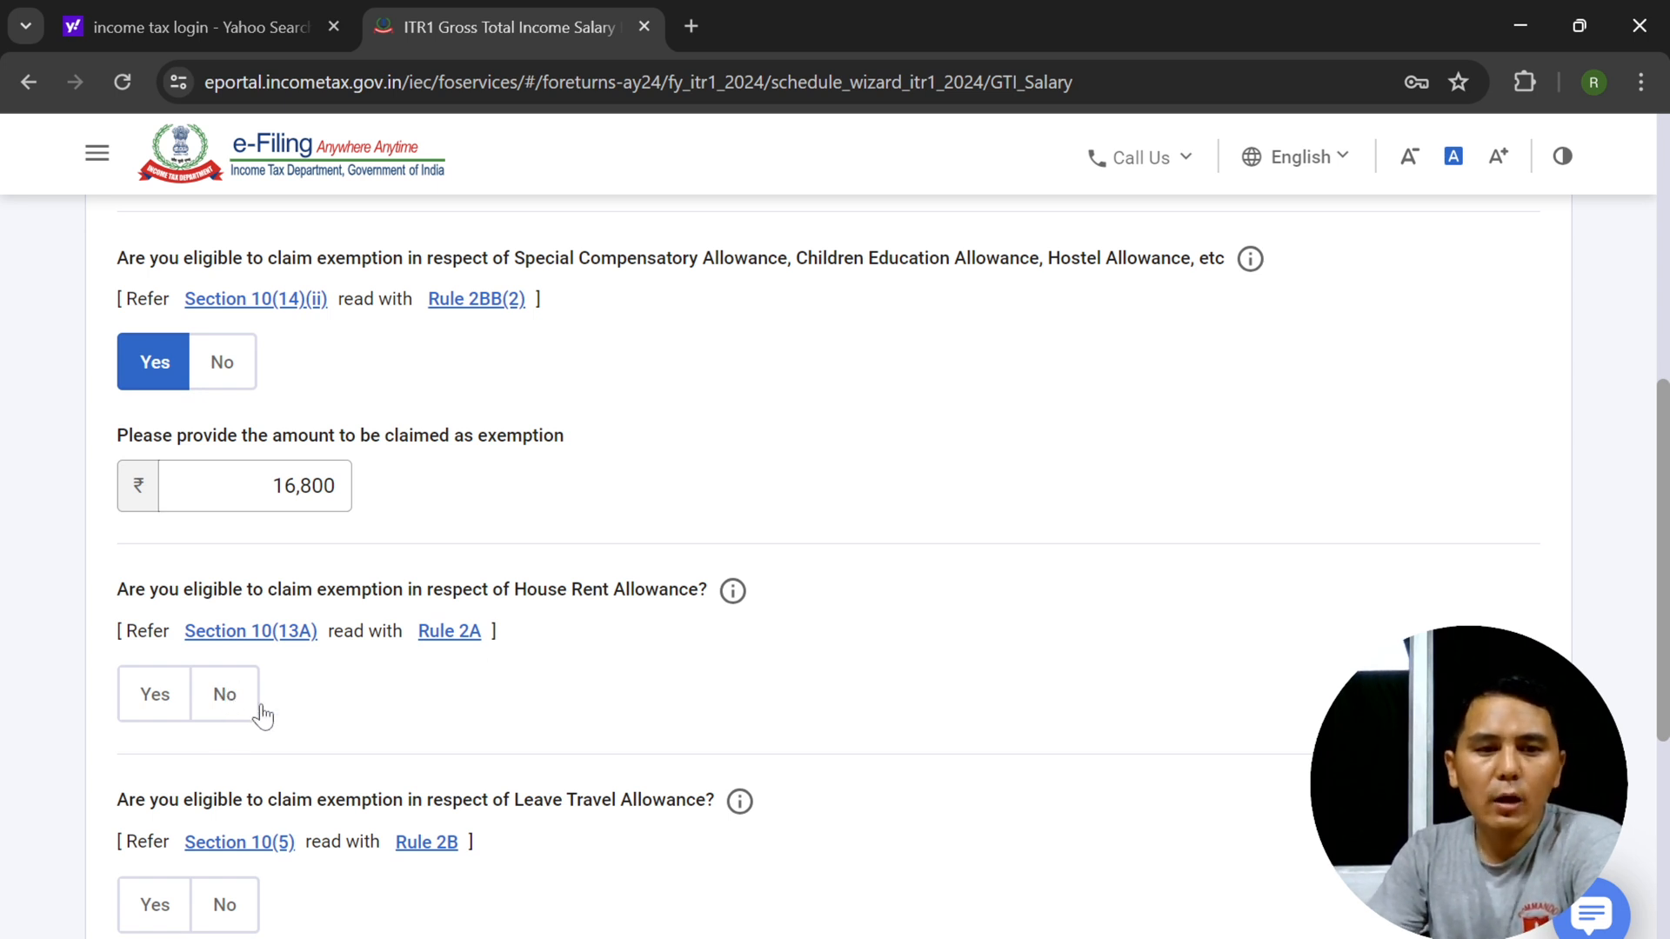
pyautogui.click(157, 696)
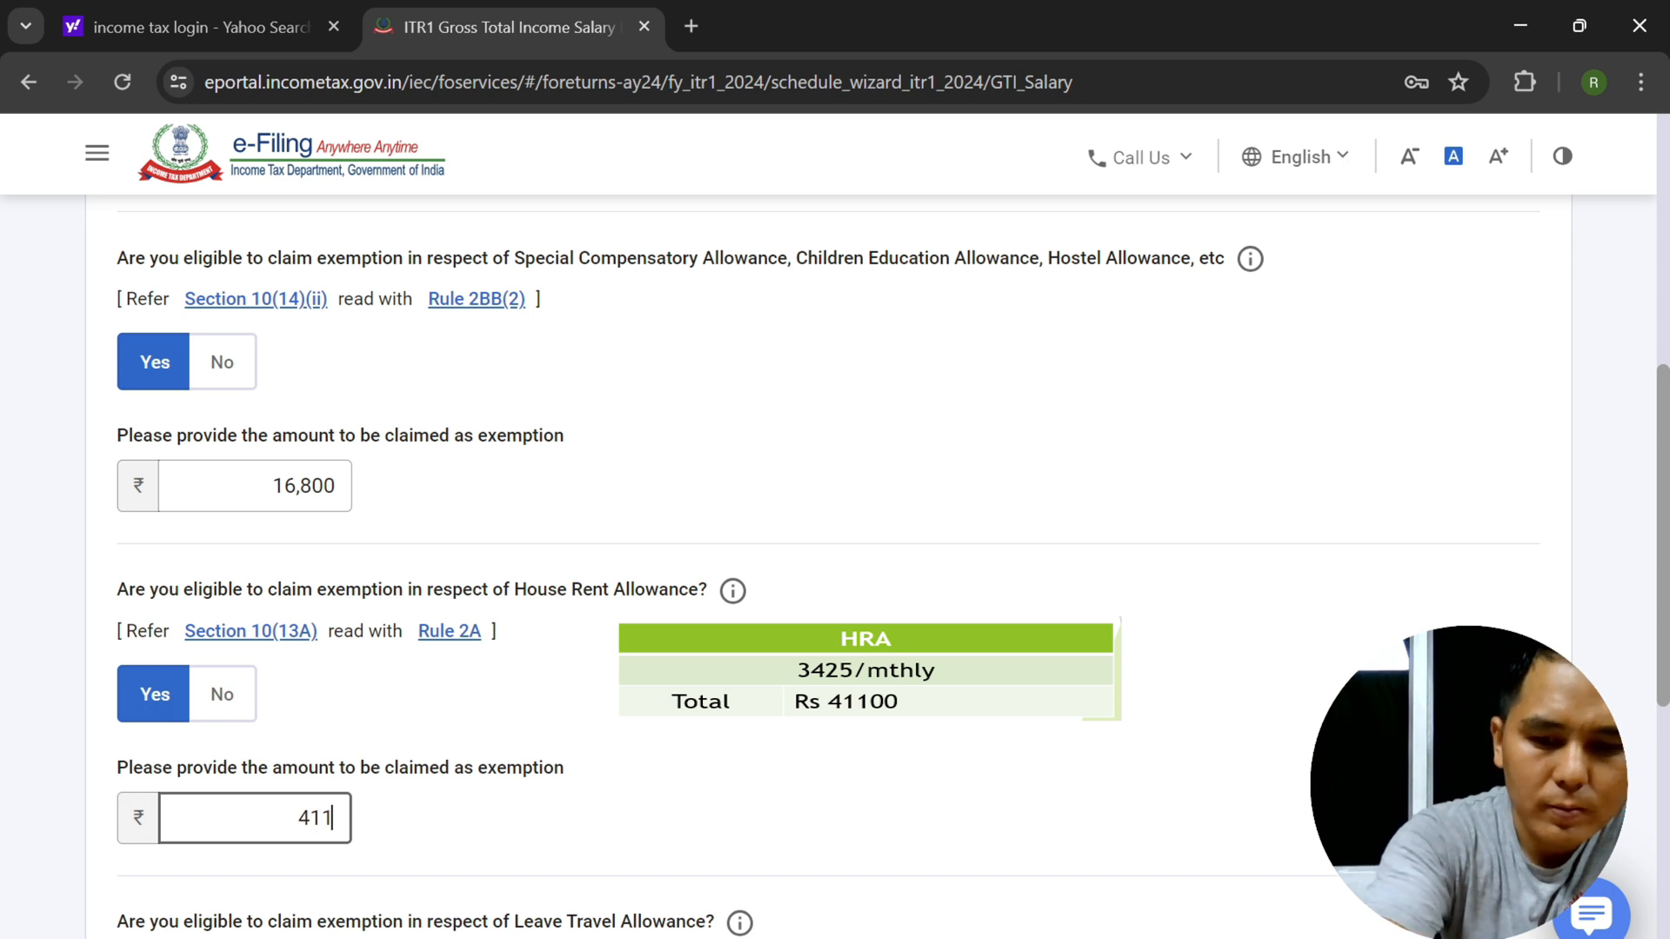
pyautogui.click(720, 729)
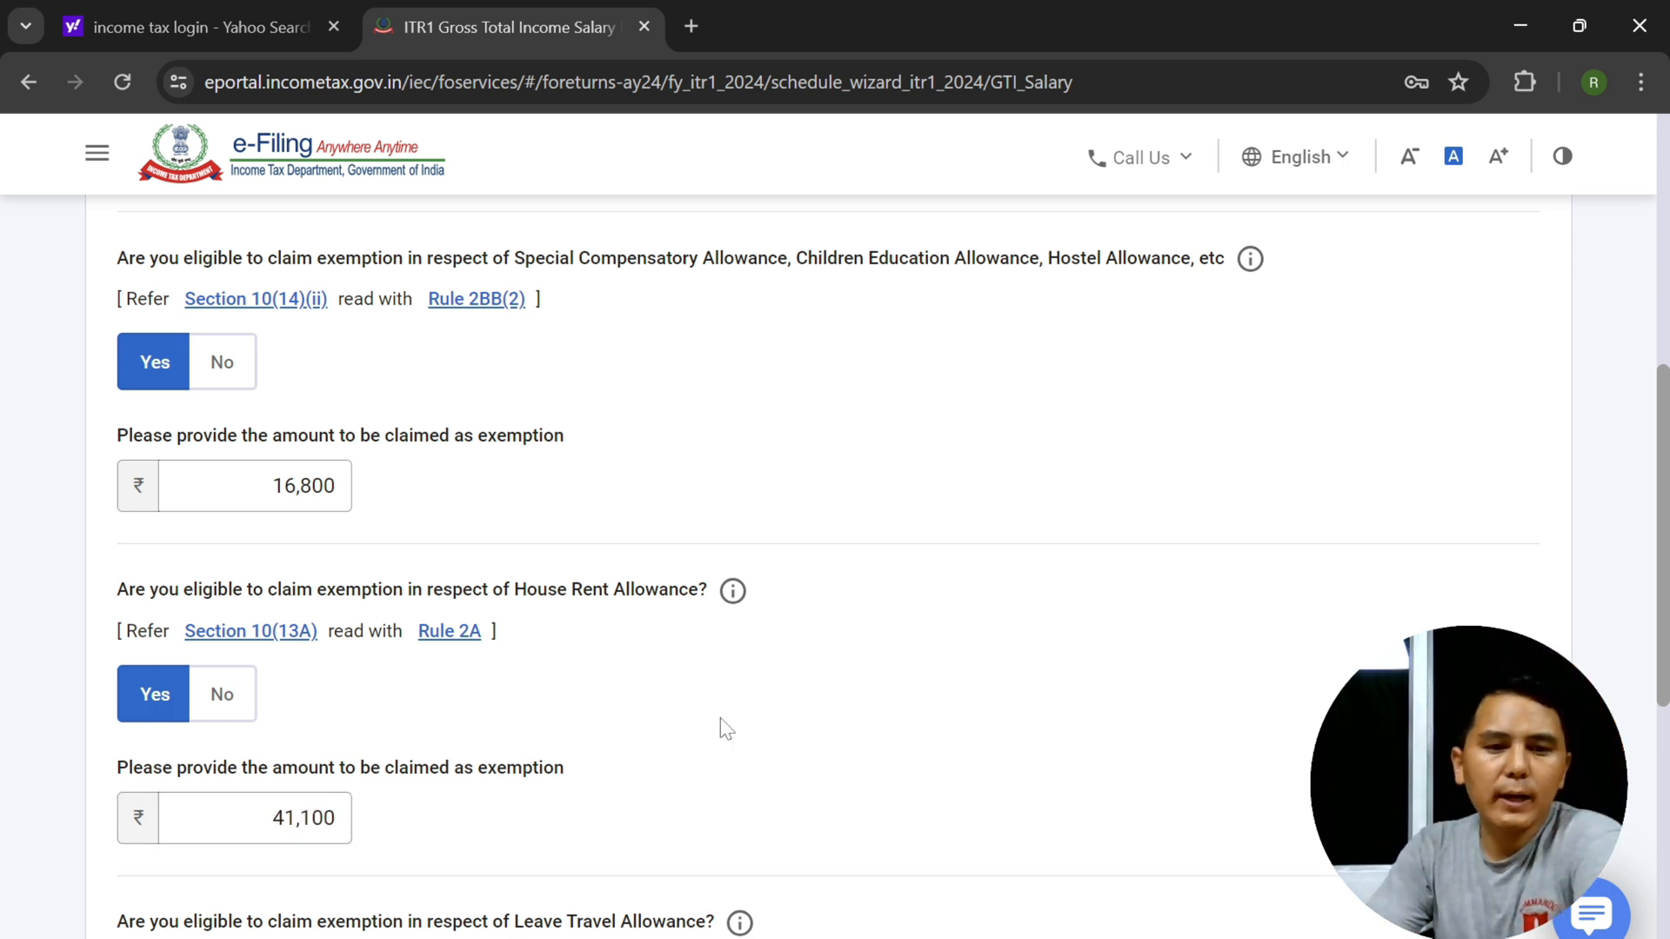
# - Claim a Leave Travel Allowance exemption of ₹28,800 under Section 10(5)
pyautogui.scroll(-2, 726, 729)
pyautogui.scroll(-1, 616, 752)
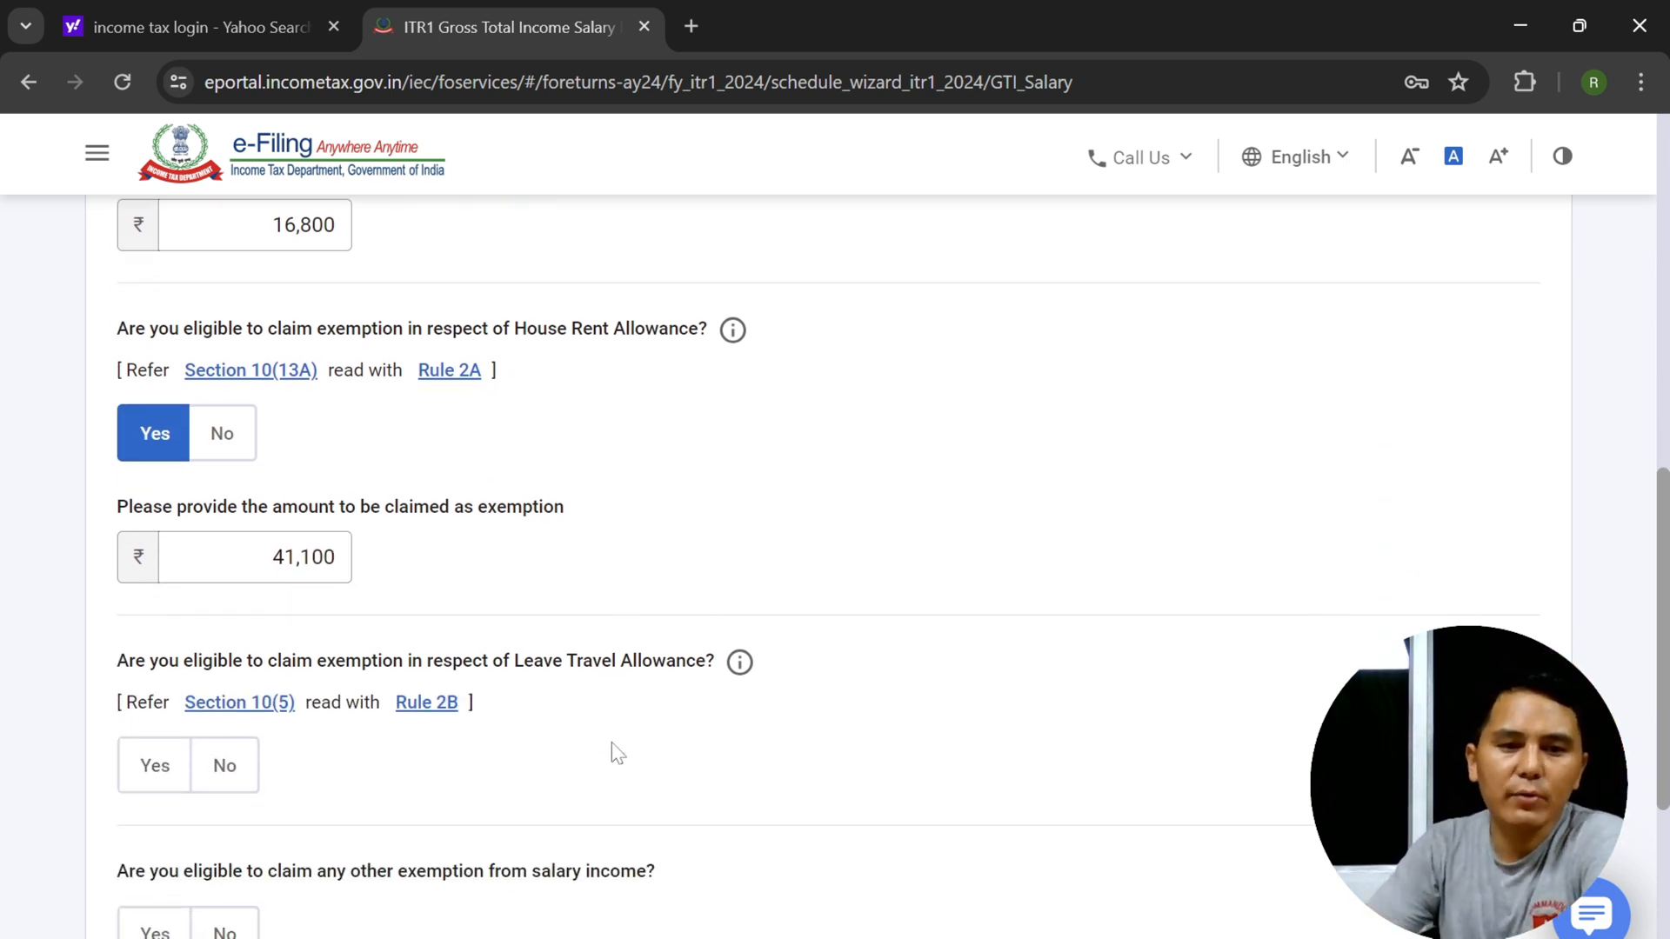
pyautogui.scroll(-2, 616, 753)
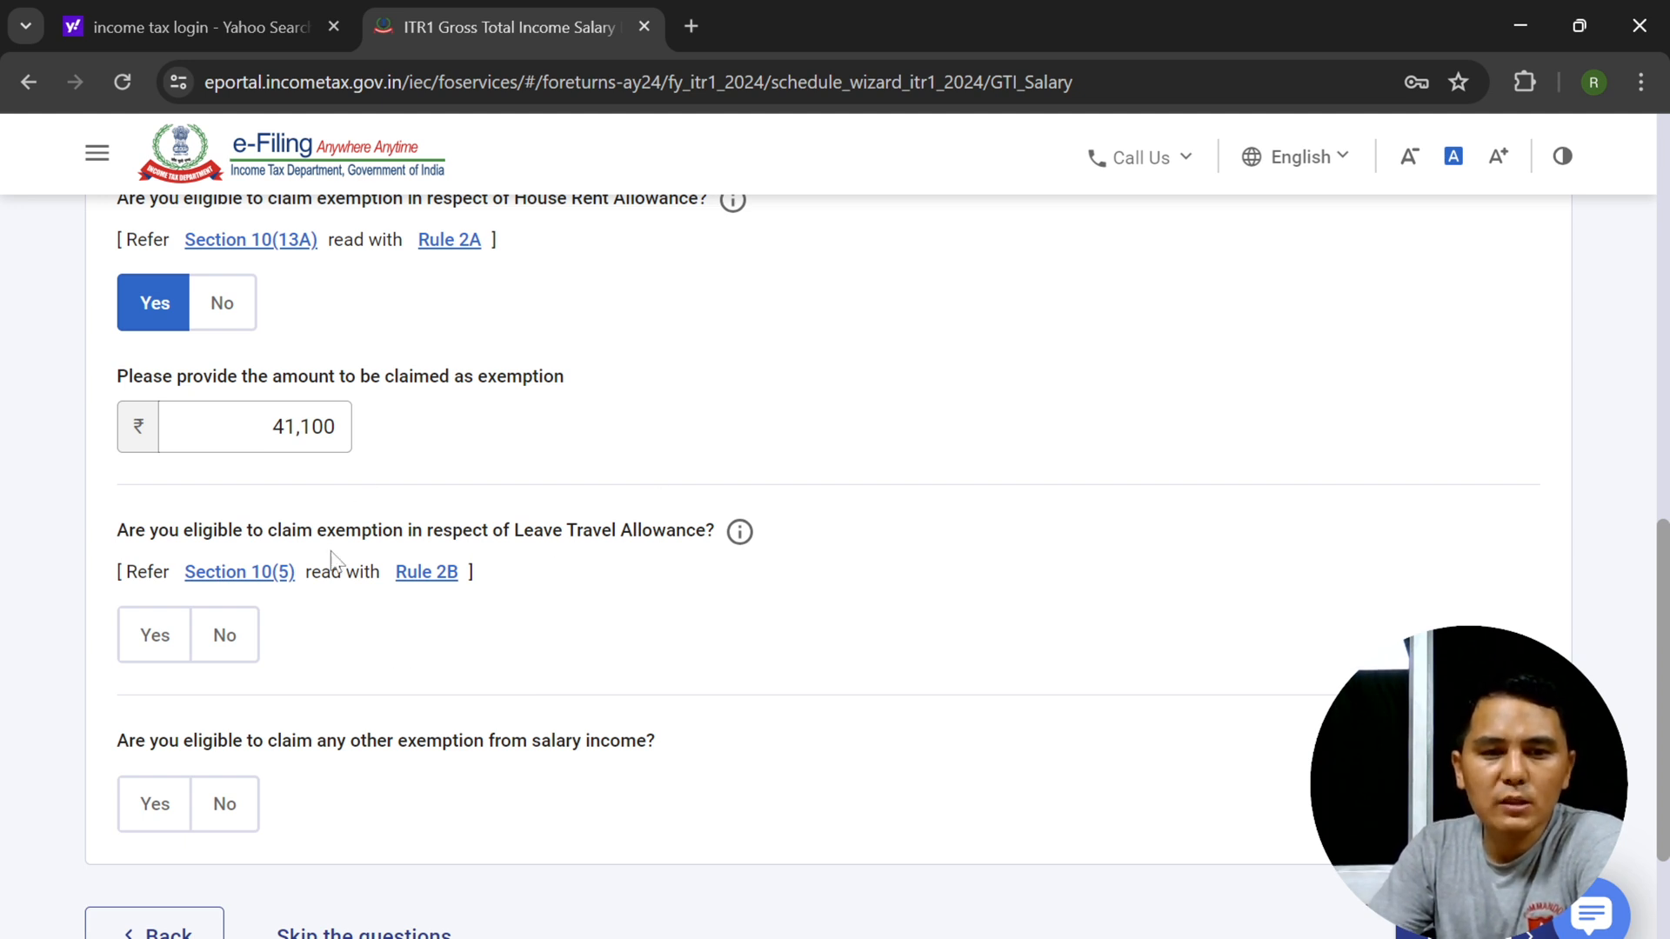
pyautogui.click(153, 654)
pyautogui.click(209, 739)
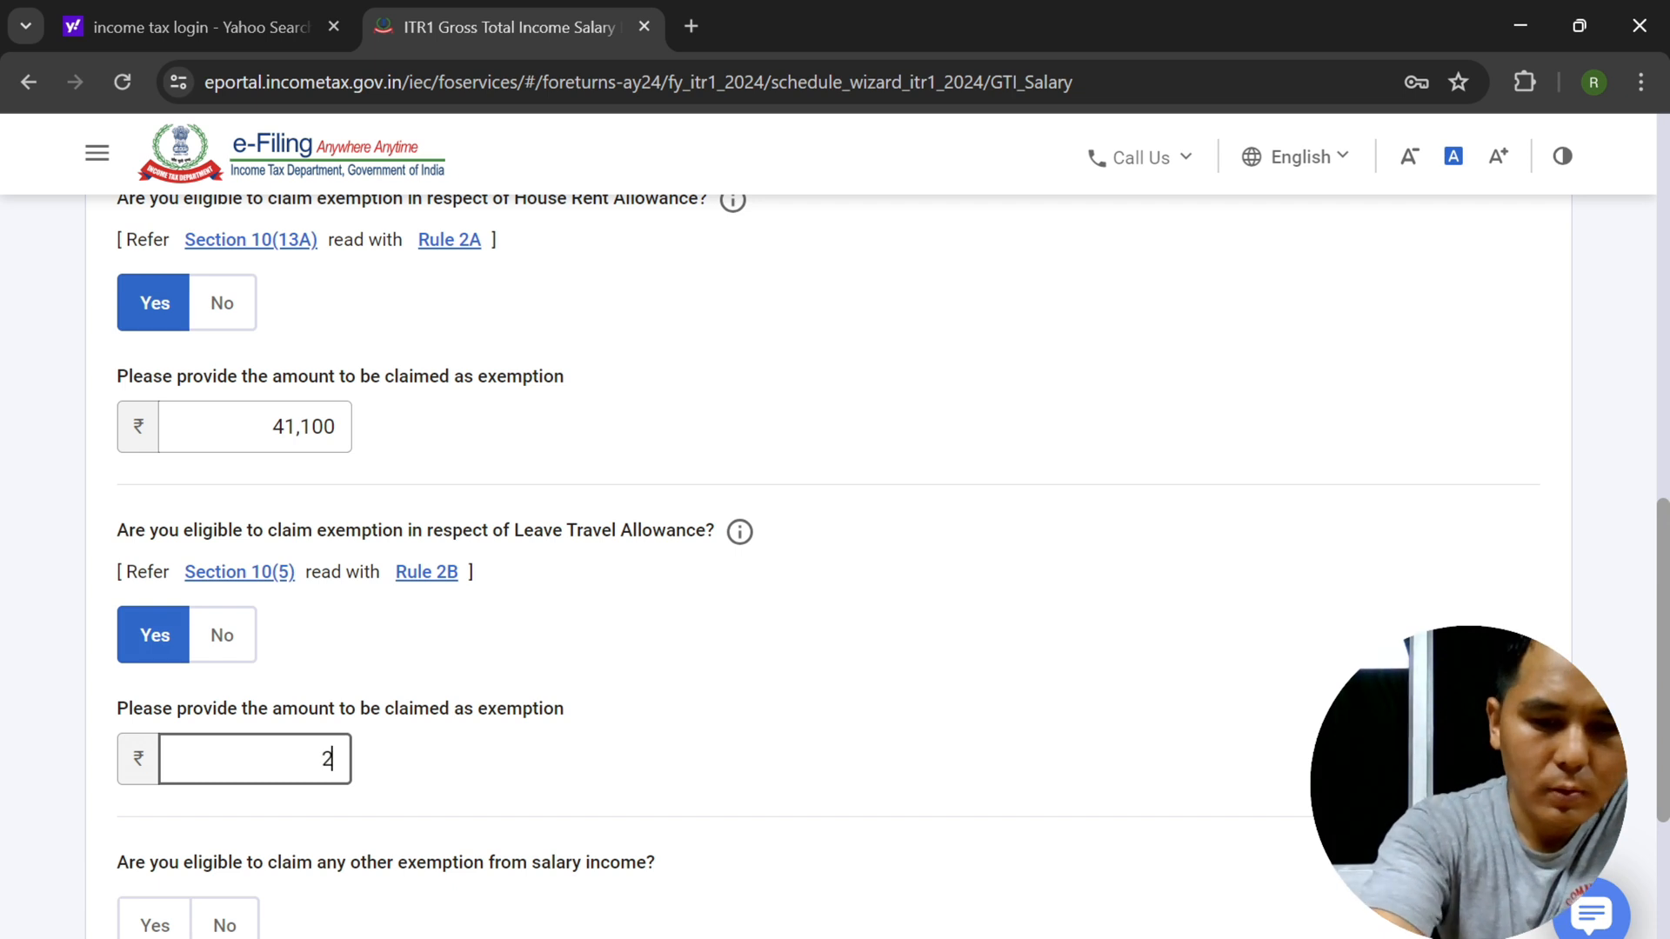
pyautogui.write('28800')
pyautogui.click(584, 798)
# - Answer No to any other exemption from salary income and continue to the income source details
pyautogui.scroll(-2, 252, 795)
pyautogui.click(230, 794)
pyautogui.scroll(-3, 1114, 649)
pyautogui.click(1483, 622)
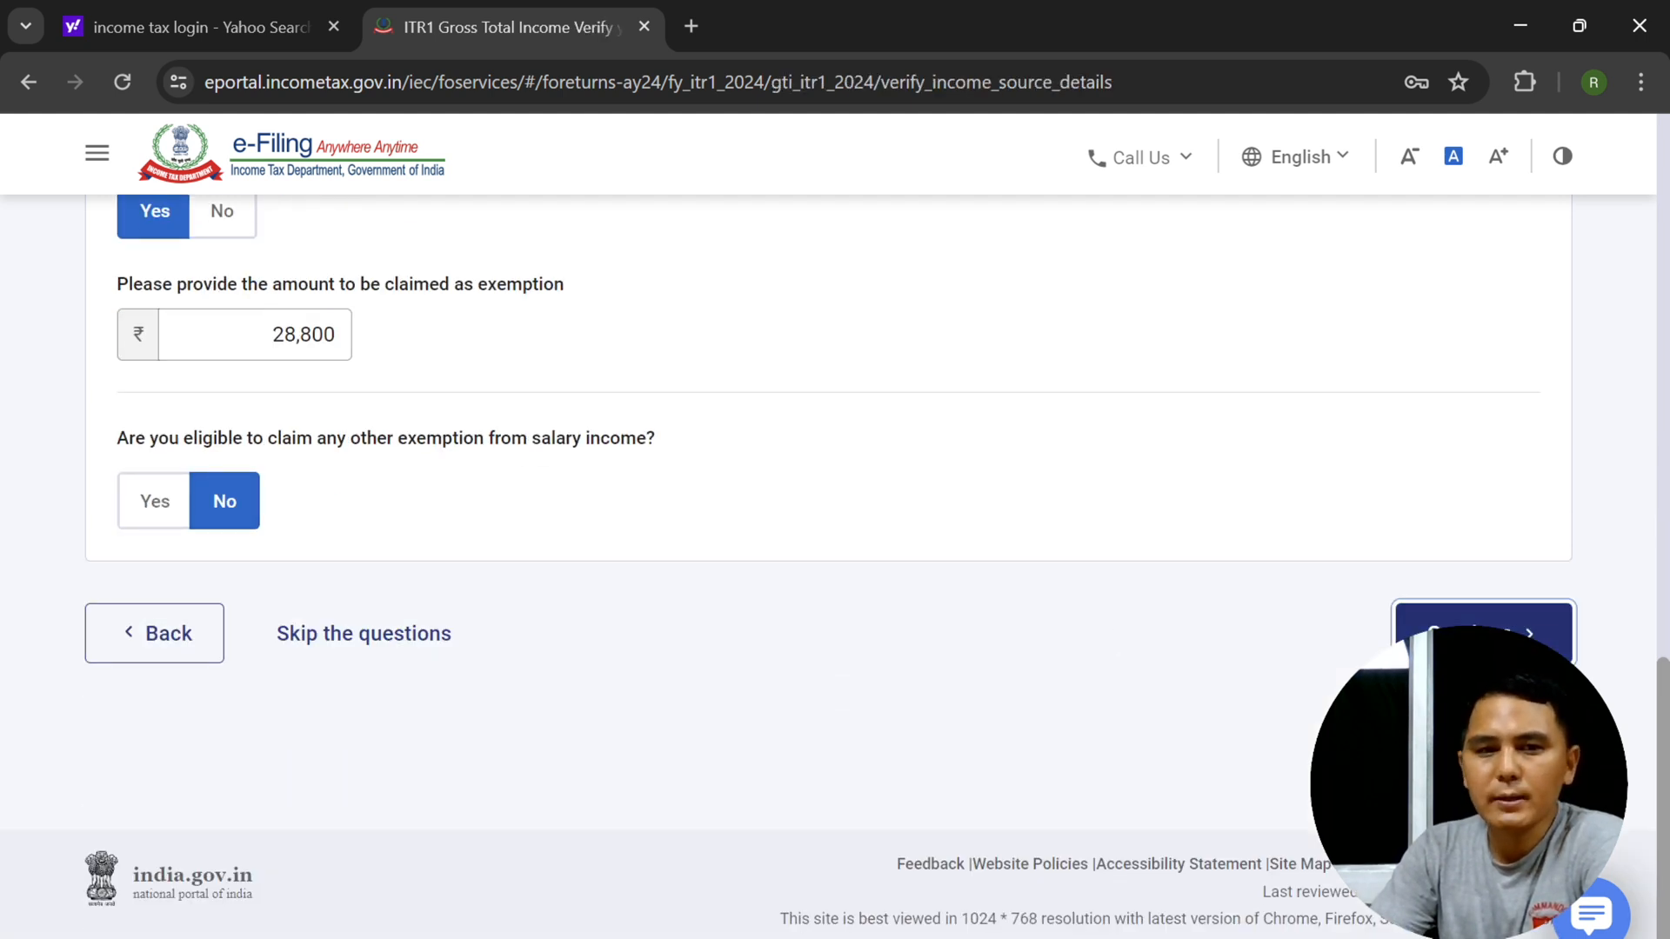
# - Edit the income from salary and set the salary as per section 17(1) to ₹10,45,000
pyautogui.scroll(-4, 1030, 468)
pyautogui.scroll(-3, 1030, 468)
pyautogui.scroll(3, 1030, 468)
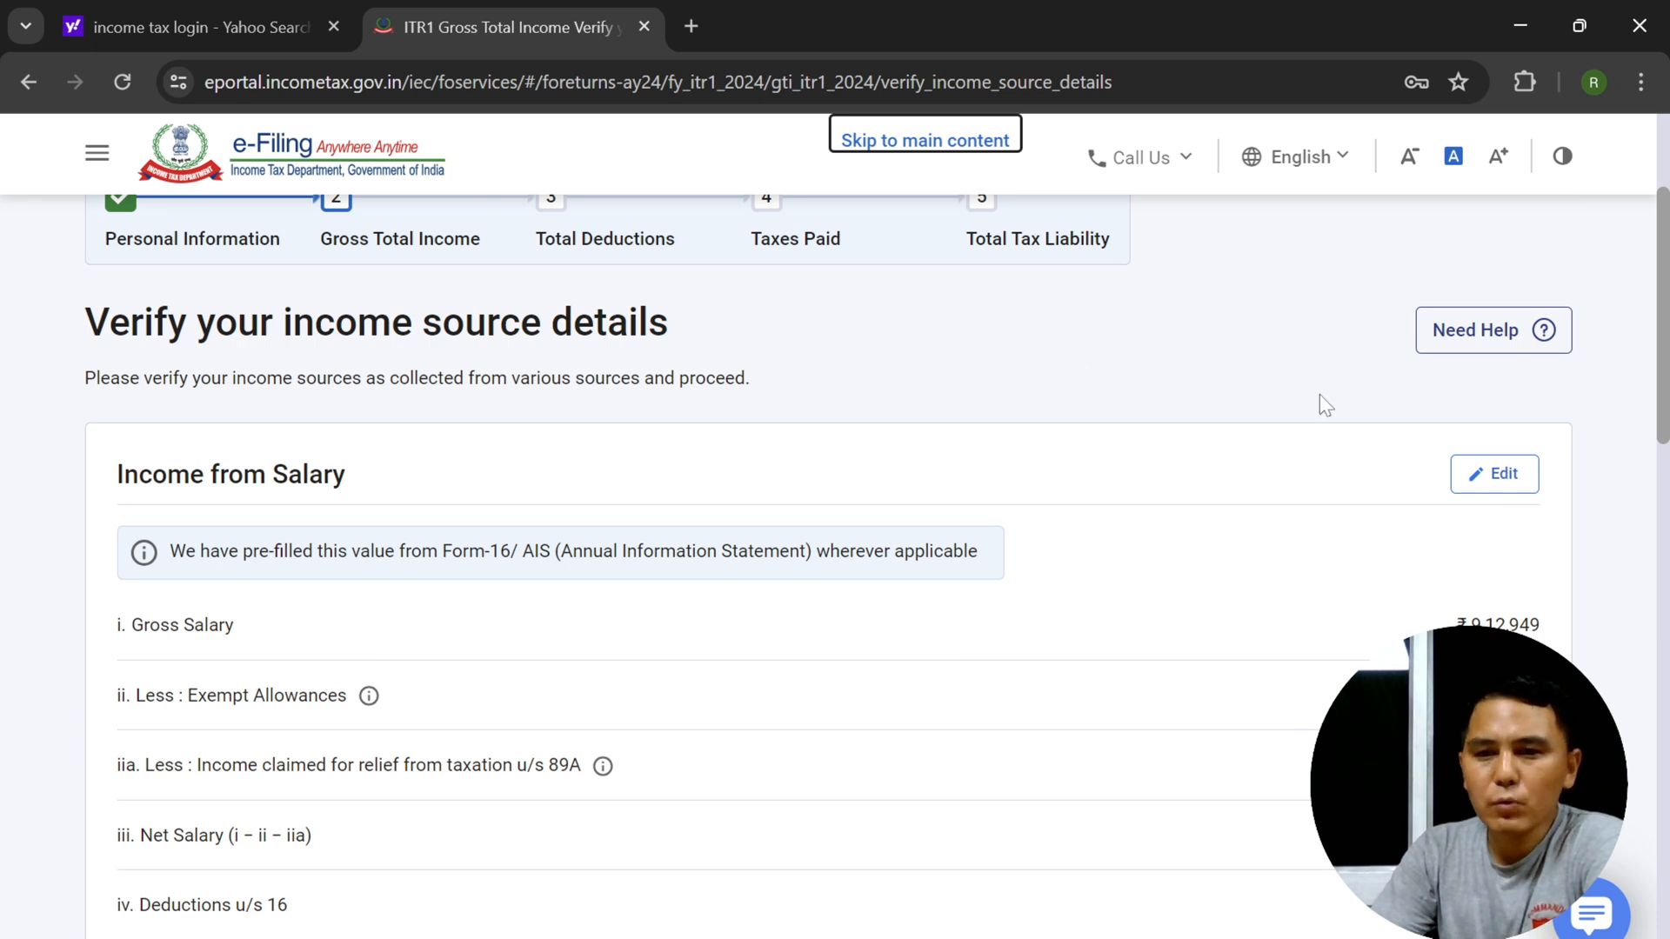
pyautogui.click(1517, 489)
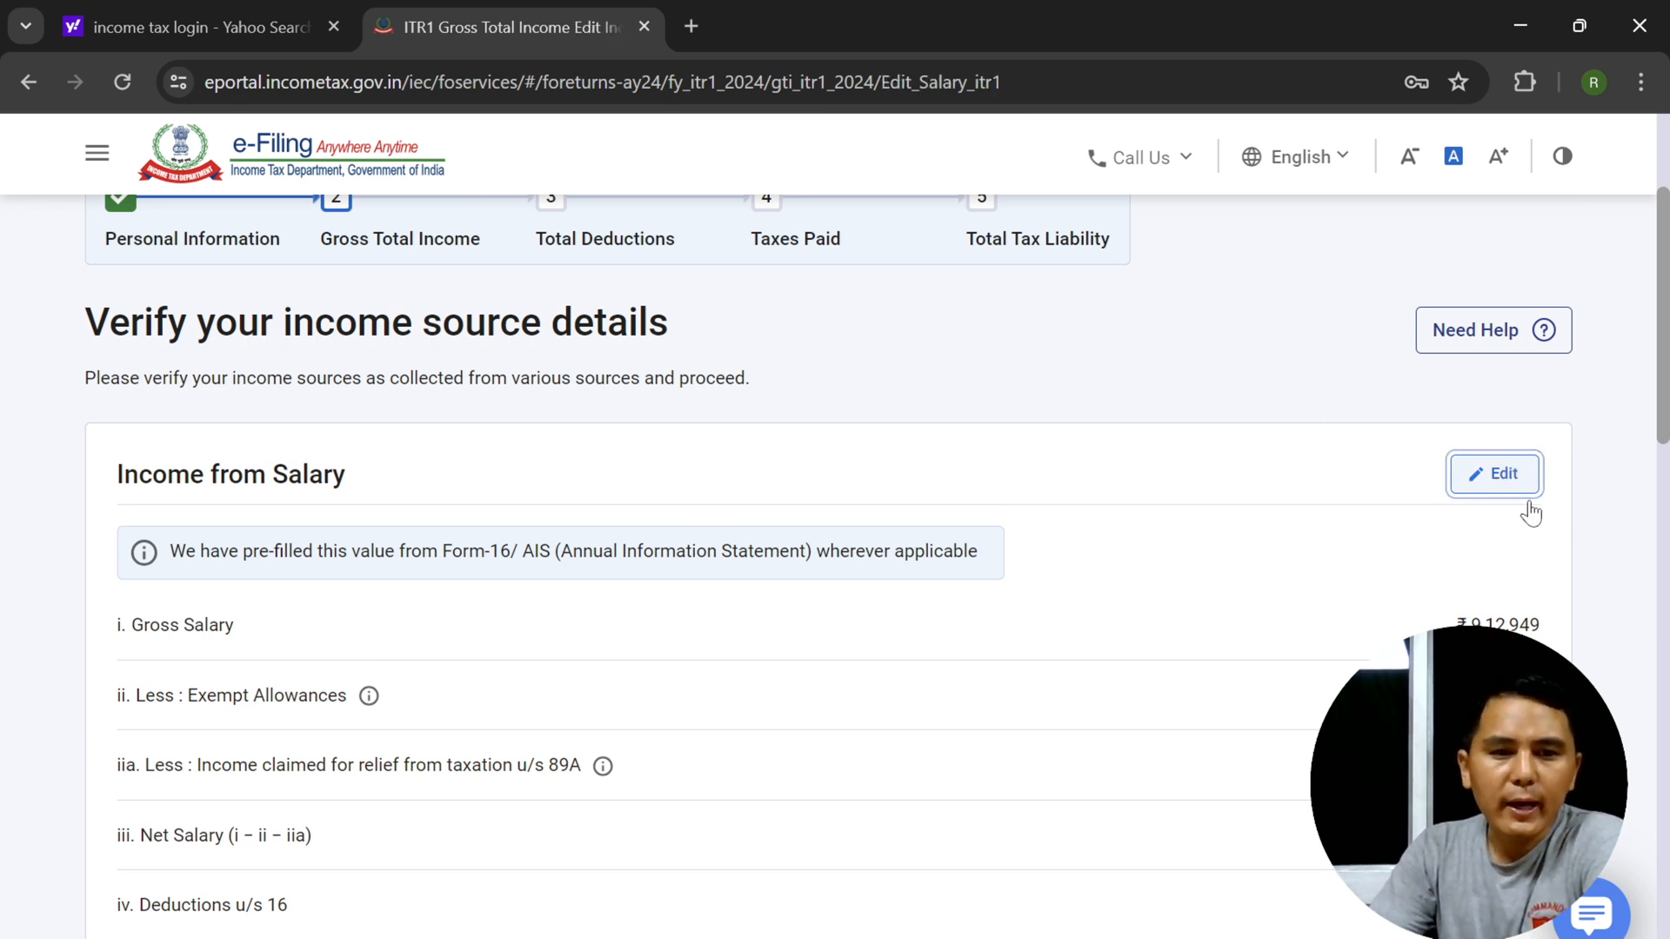
pyautogui.scroll(-2, 954, 631)
pyautogui.click(1467, 491)
pyautogui.moveTo(1442, 488); pyautogui.dragTo(1559, 496)
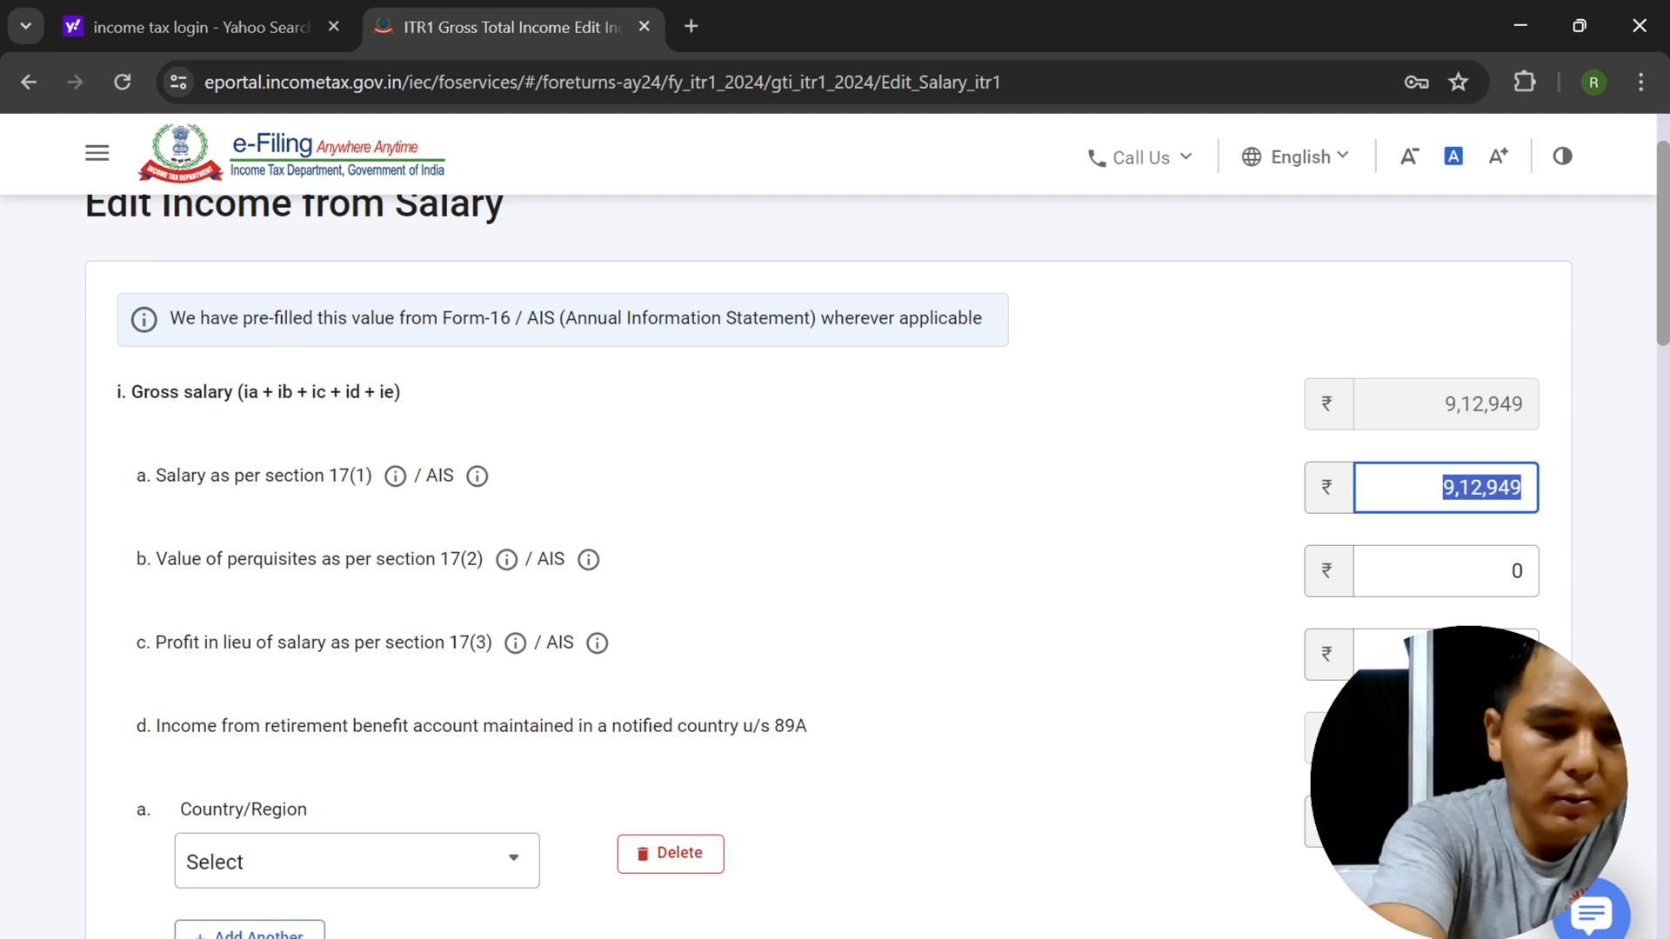
pyautogui.write('10')
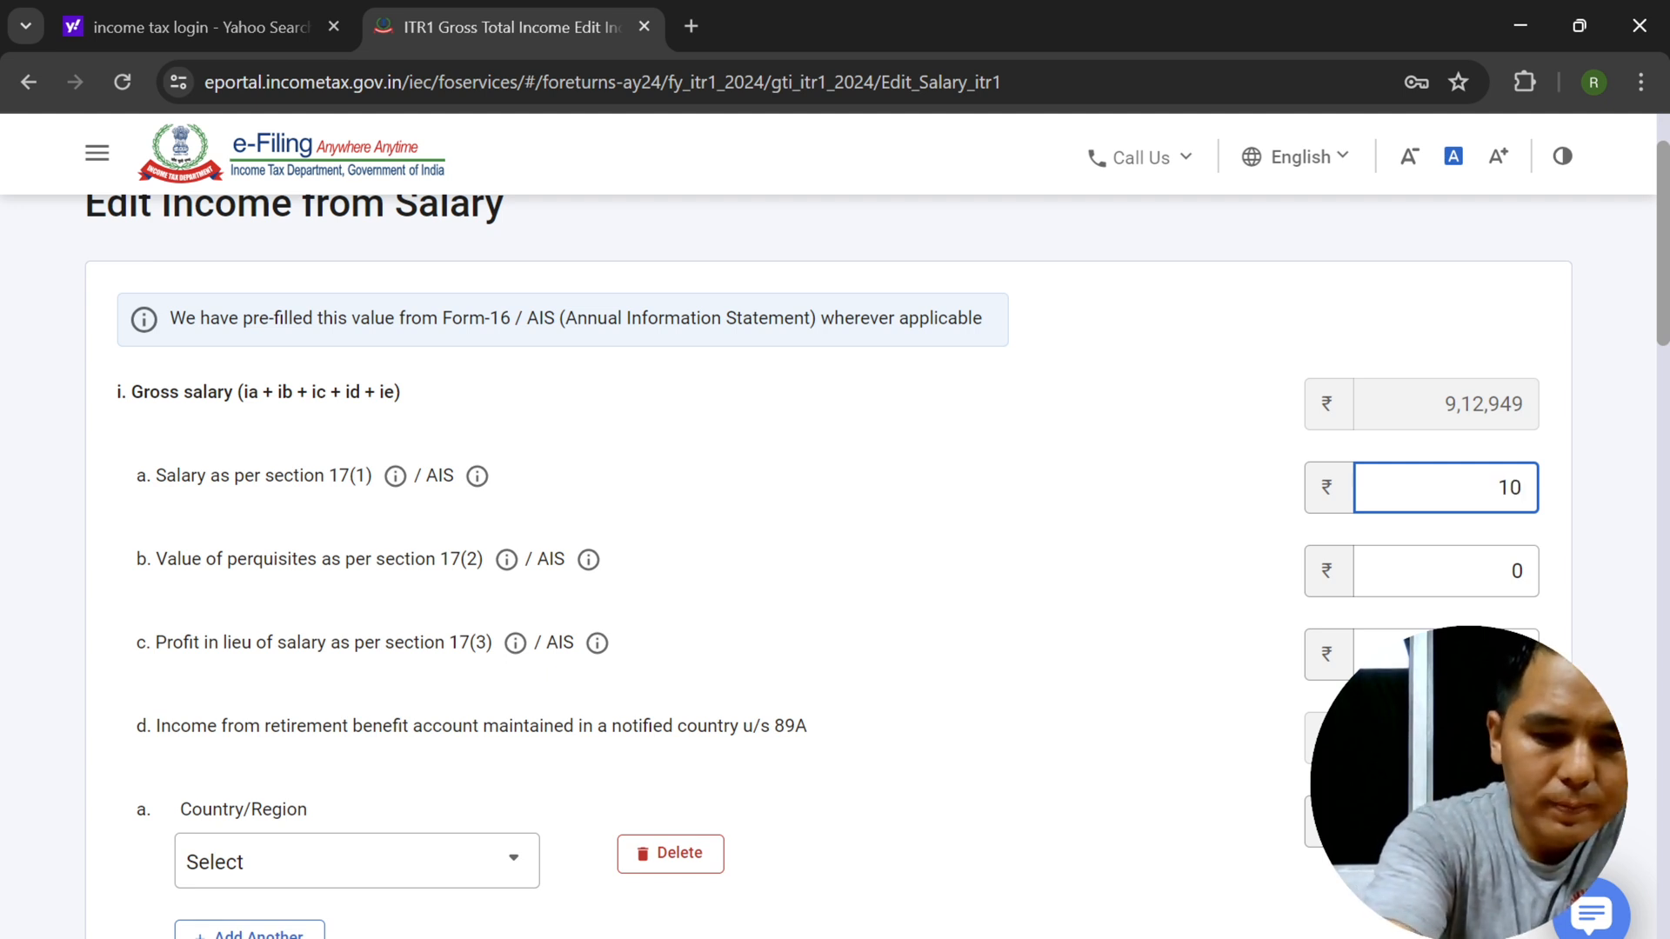
pyautogui.write('4500')
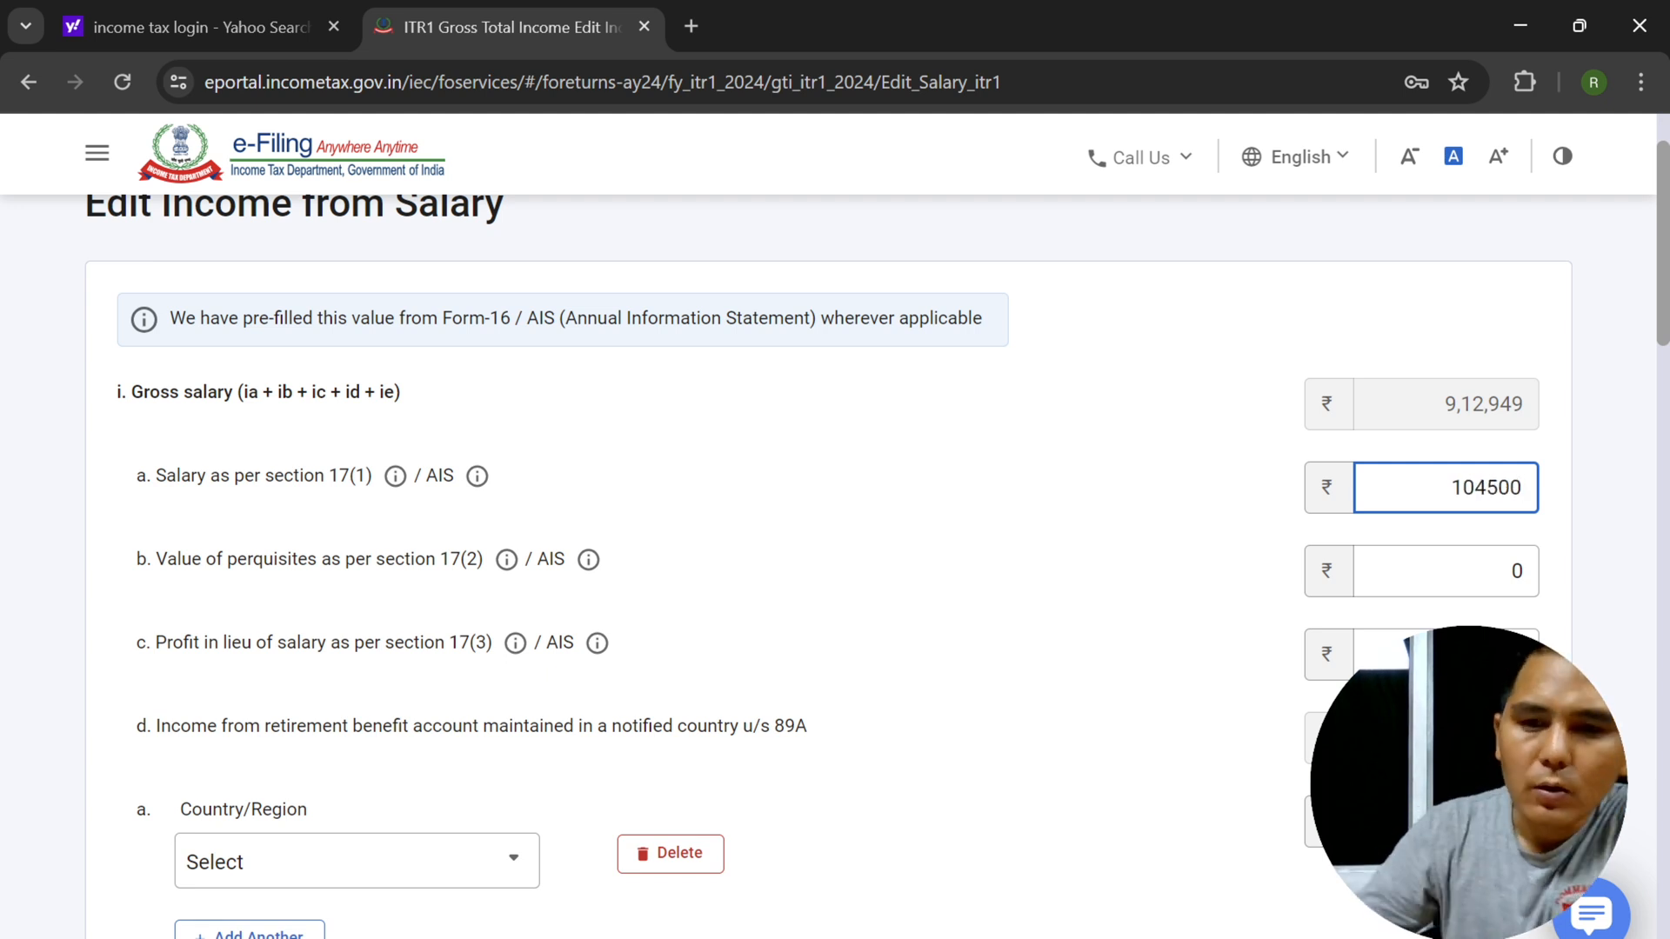
pyautogui.write('0')
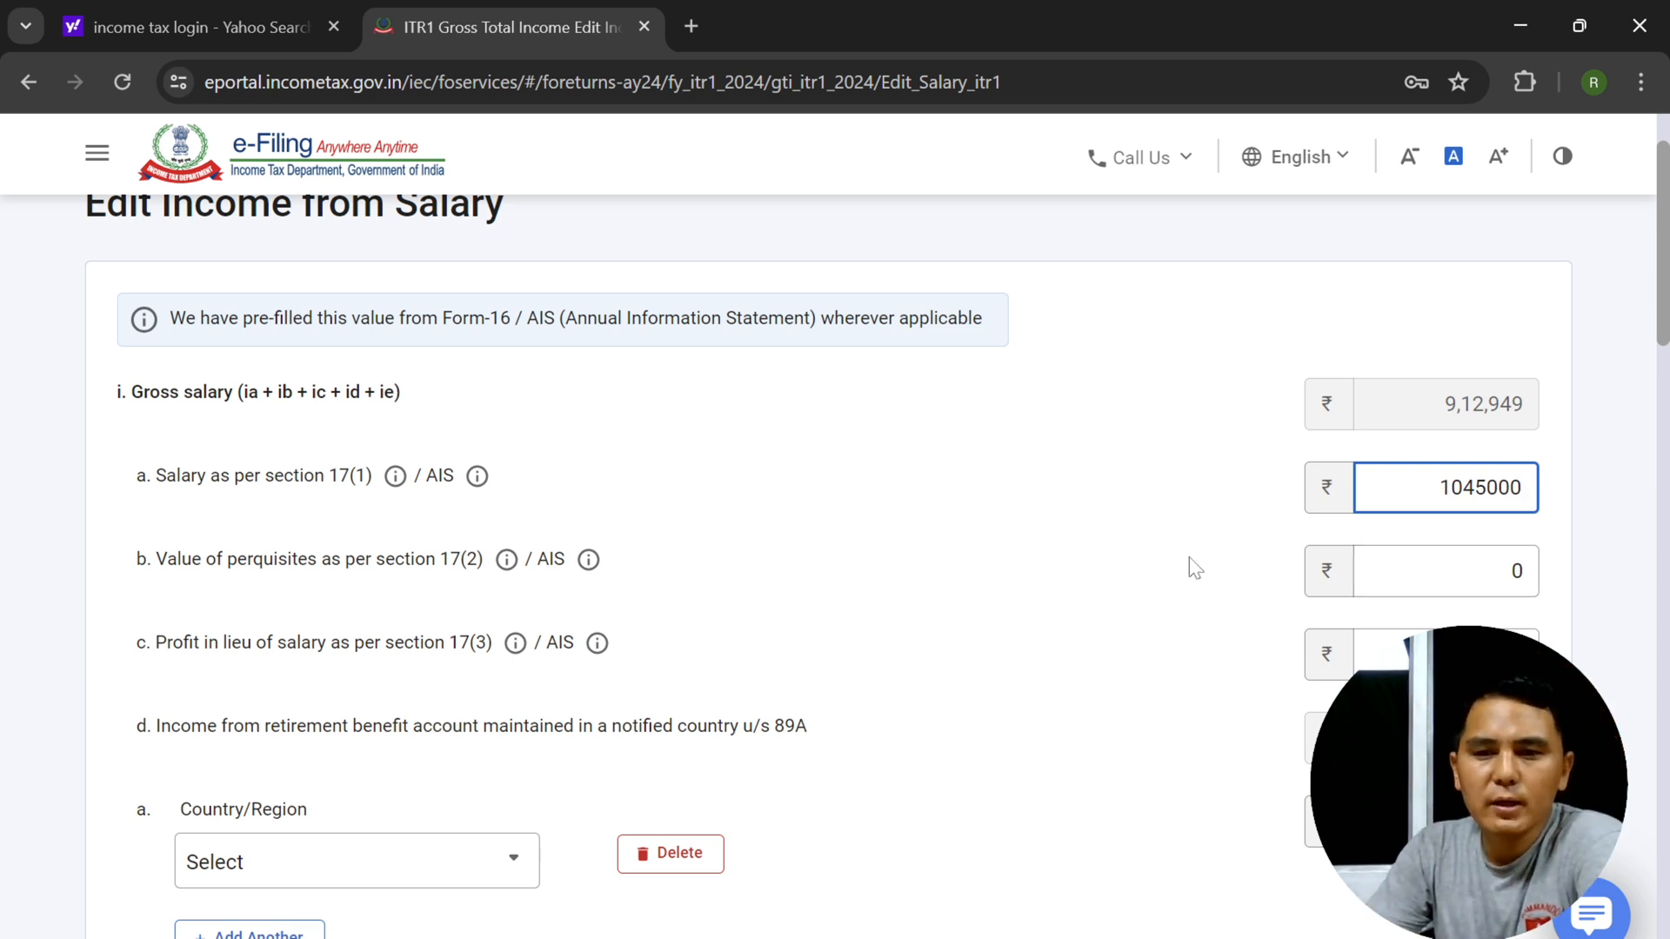
pyautogui.click(1084, 550)
# - Delete the blank country/region entry under the section 89A retirement benefit income
pyautogui.scroll(-3, 1044, 556)
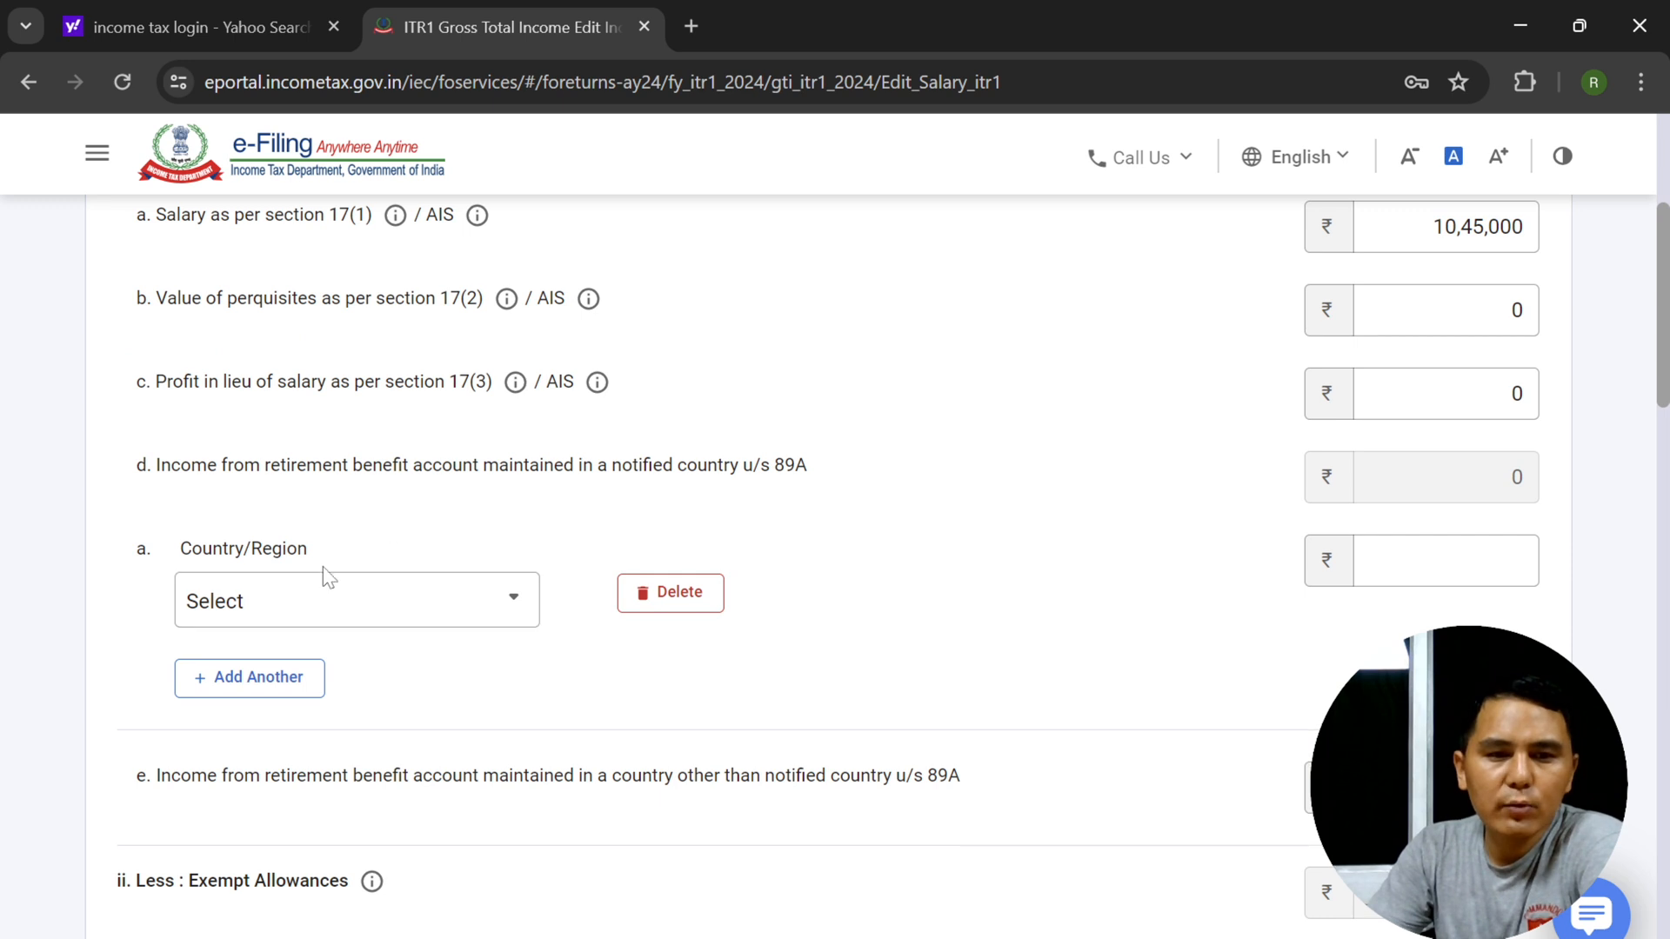
pyautogui.click(683, 607)
pyautogui.click(1070, 654)
# - Check the listed exempt allowances and section 16 deductions, and save the salary income details
pyautogui.scroll(-3, 1062, 652)
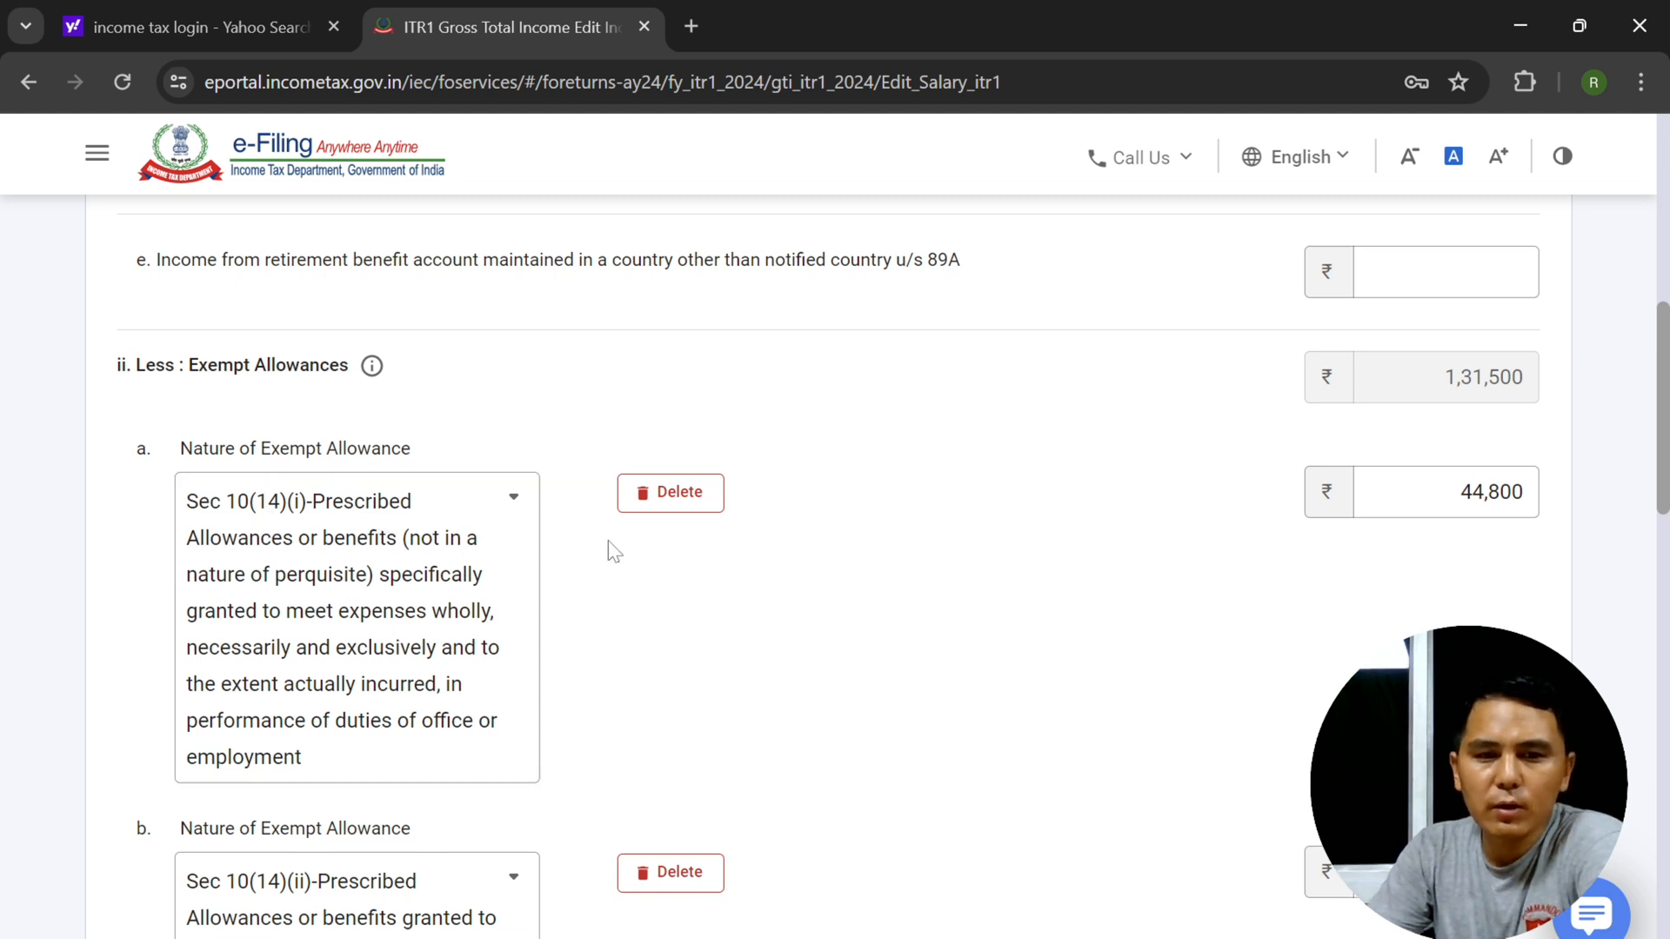
pyautogui.scroll(-3, 835, 615)
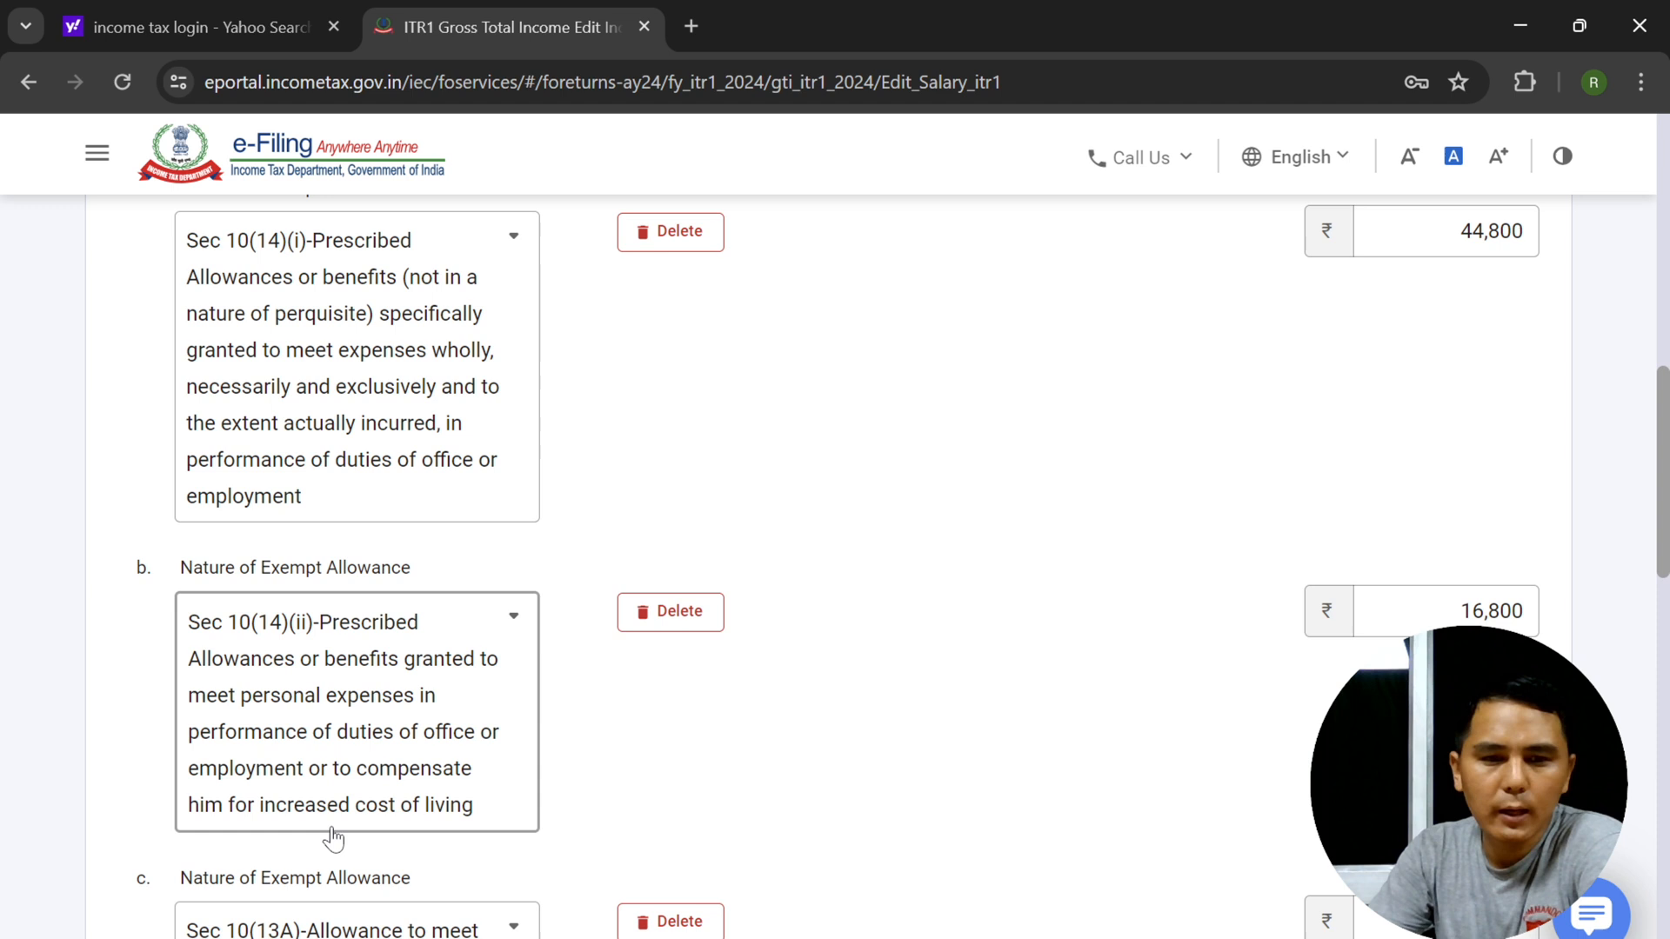
pyautogui.scroll(-3, 377, 794)
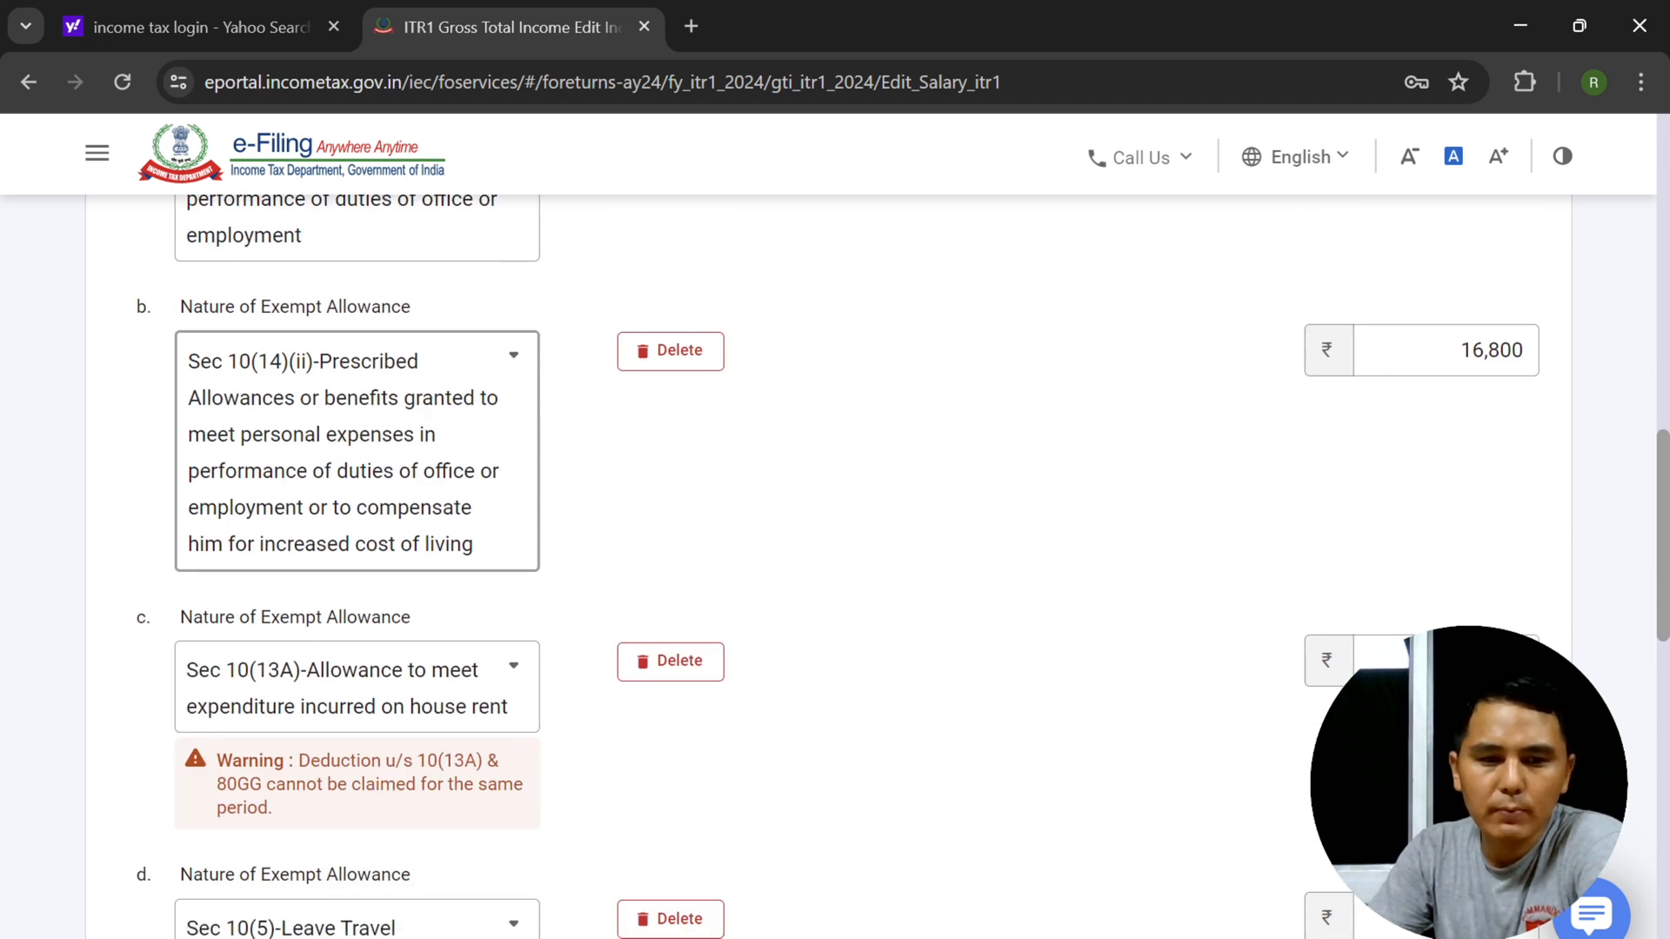
pyautogui.scroll(-4, 1302, 742)
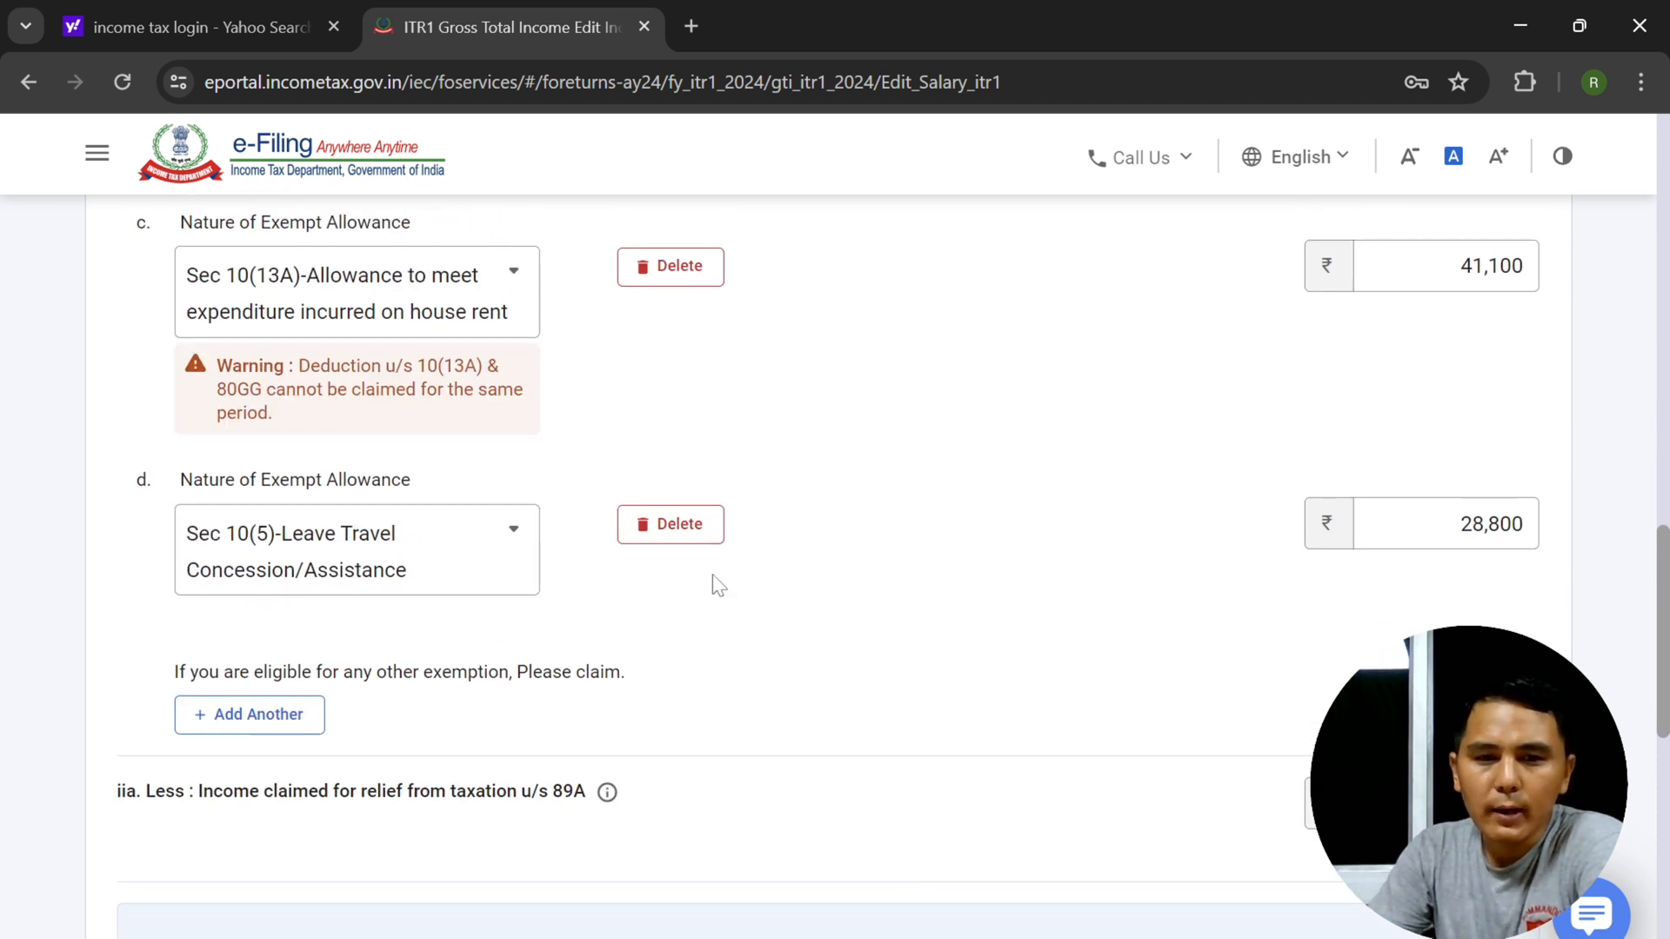
pyautogui.scroll(-10, 1360, 512)
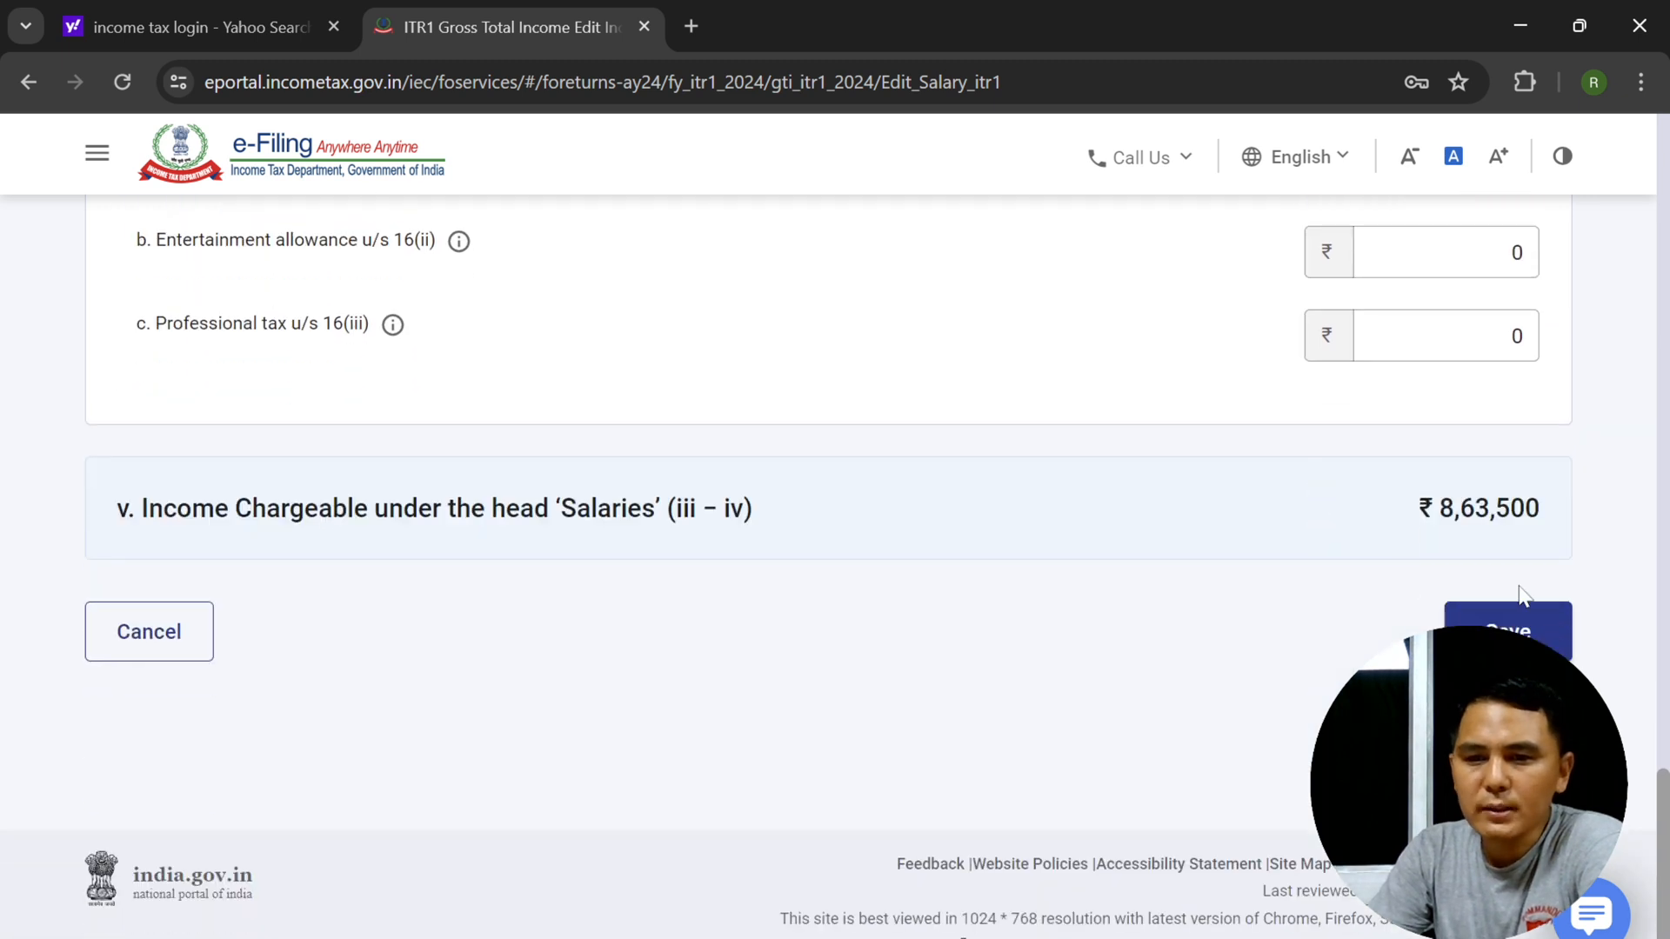
pyautogui.click(1547, 642)
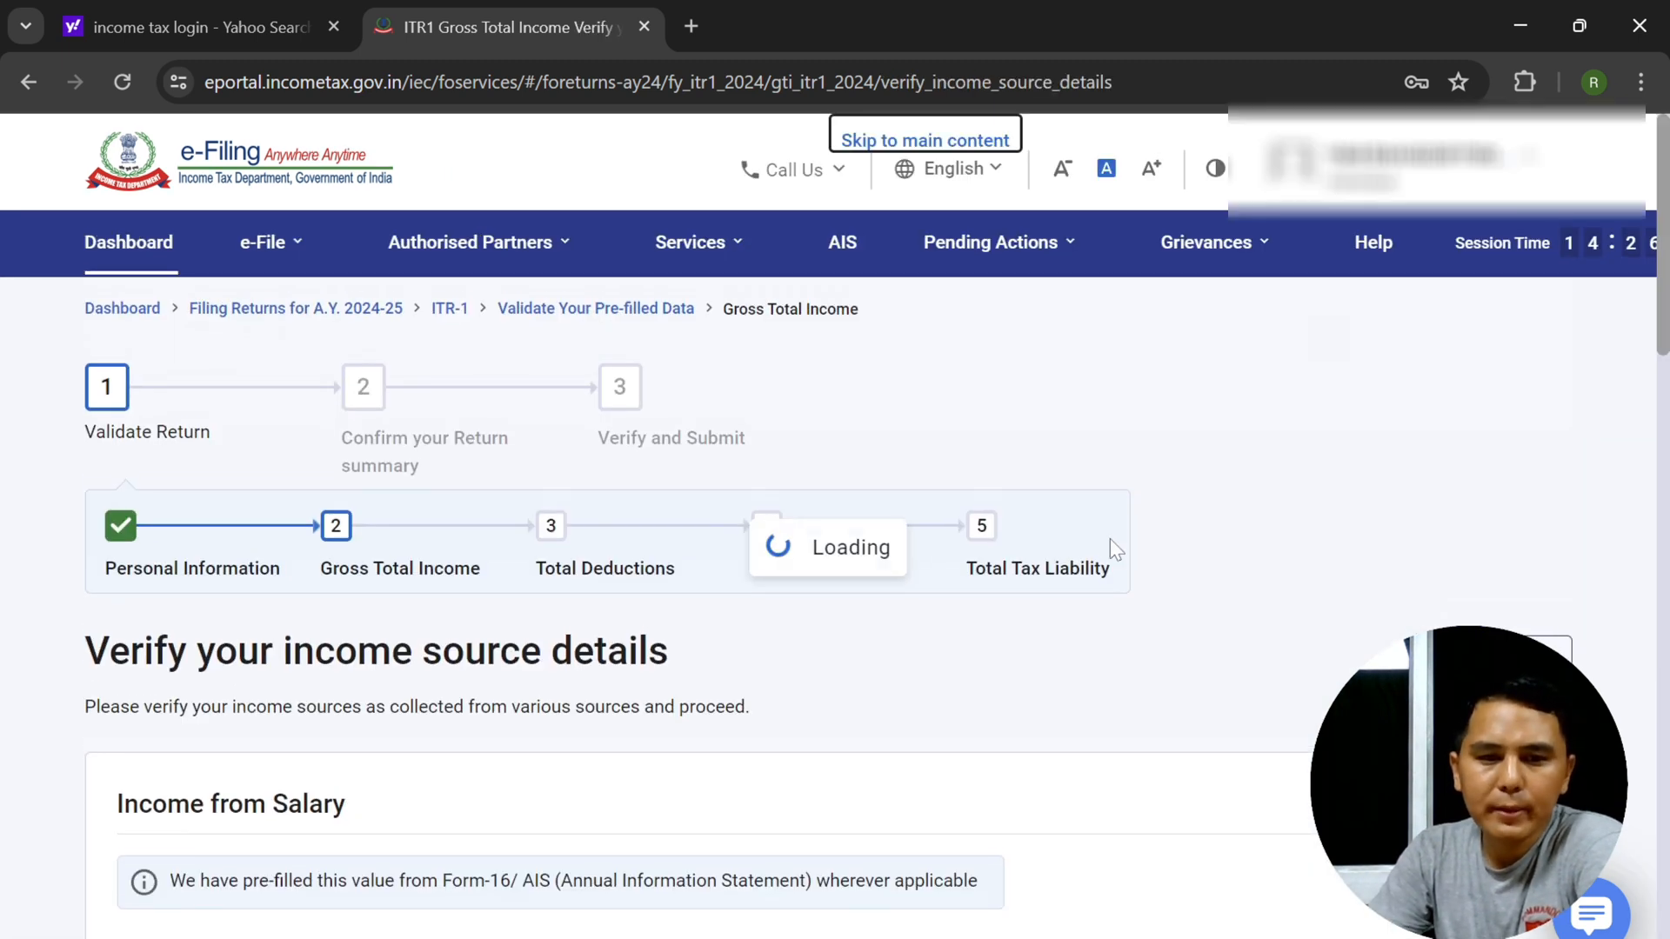
# - Open the breakup details for Income from House Property and set the type of house property to Self Occupied
pyautogui.scroll(-3, 1103, 521)
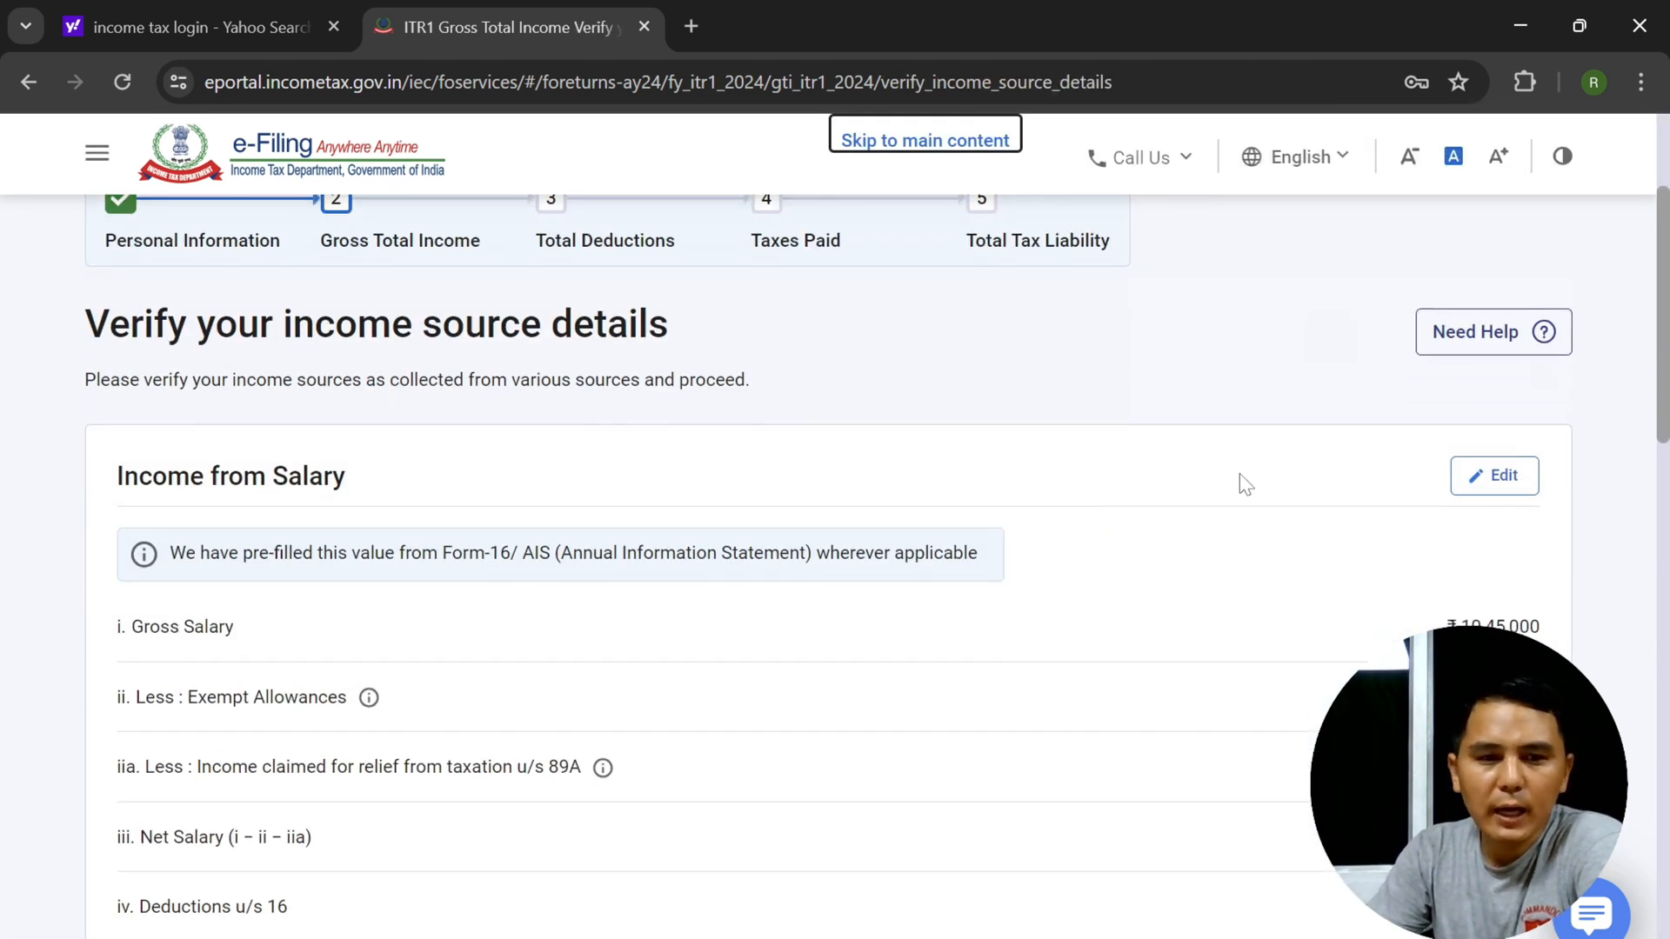
pyautogui.scroll(-2, 1239, 473)
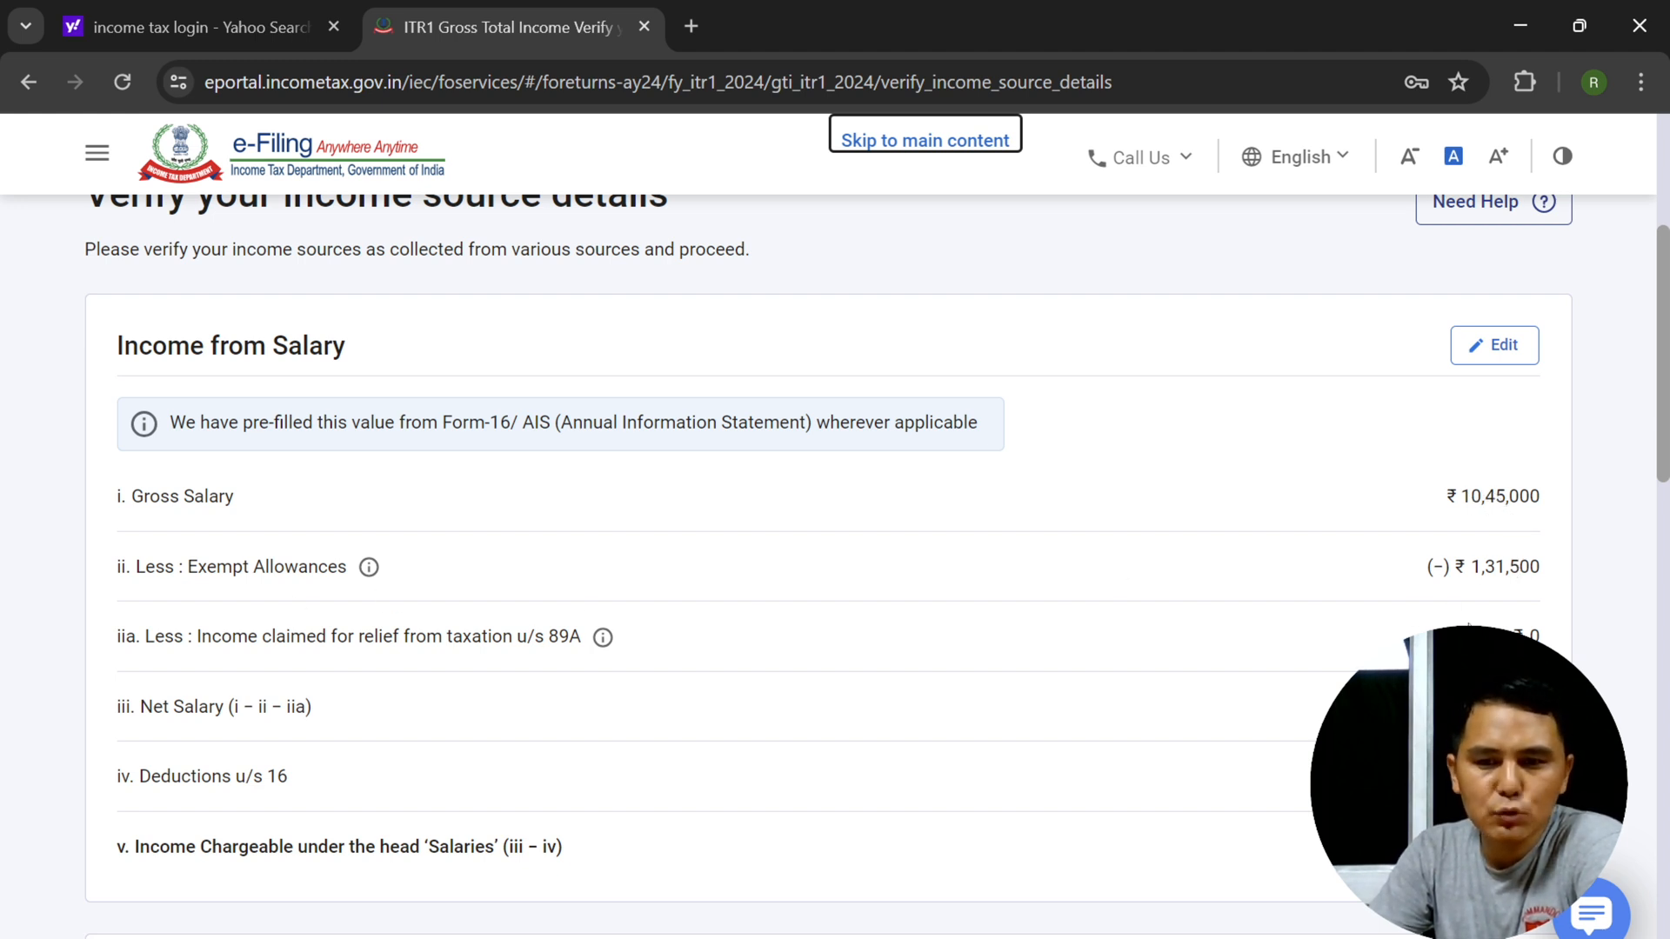
pyautogui.scroll(-2, 1383, 637)
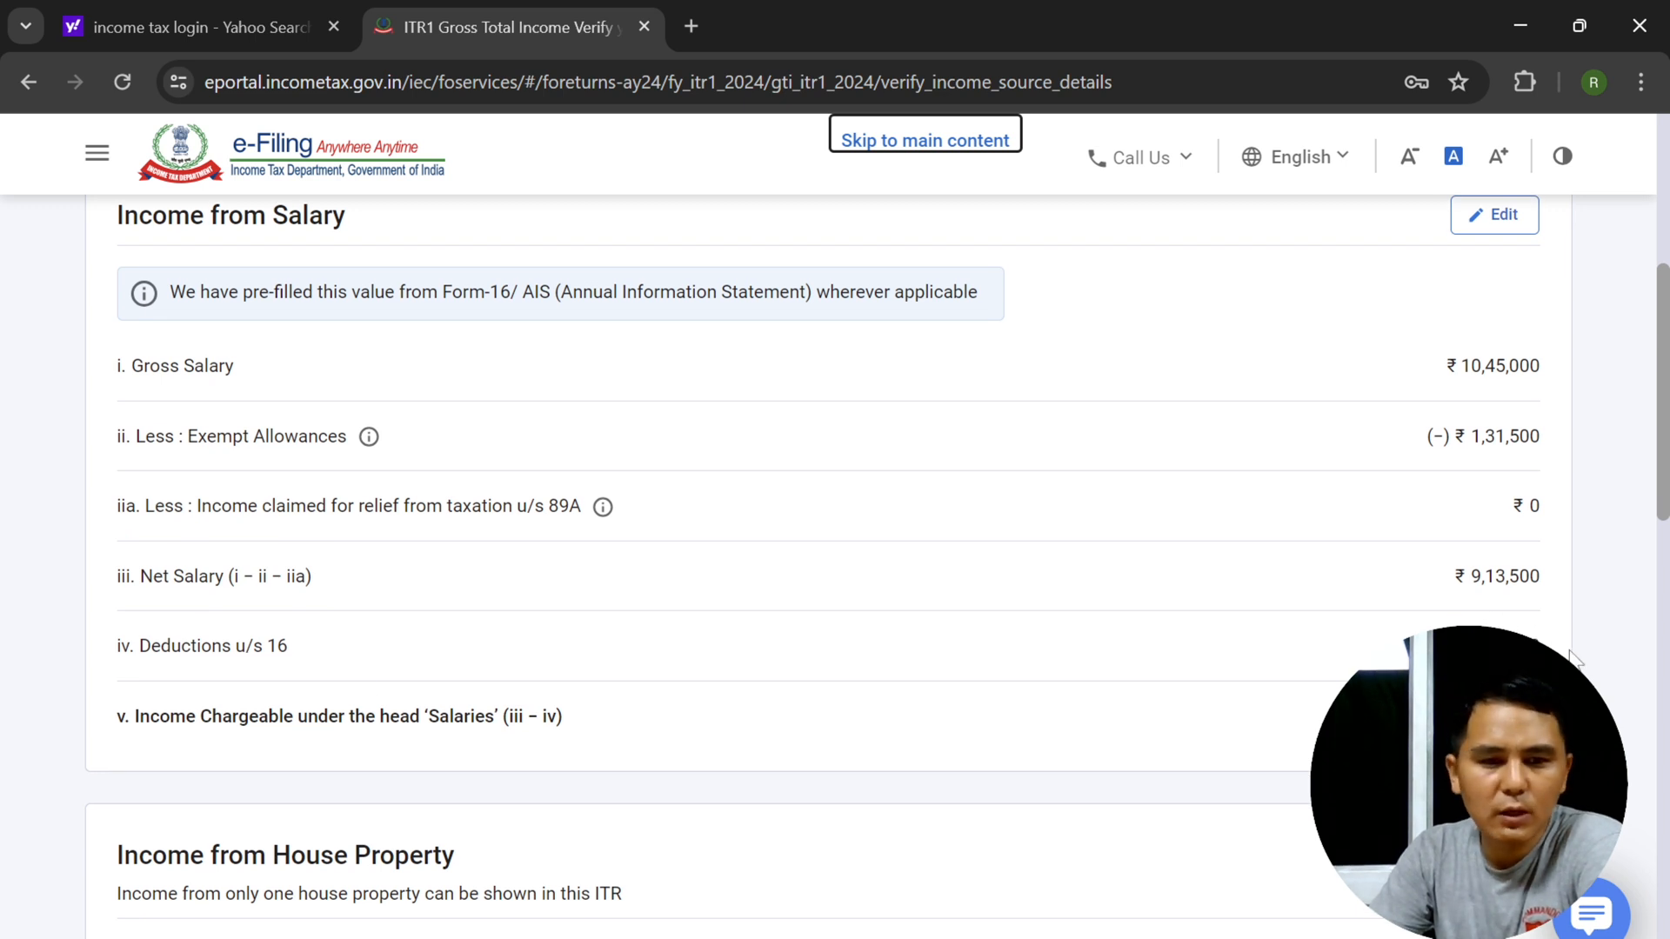
pyautogui.scroll(-5, 1572, 658)
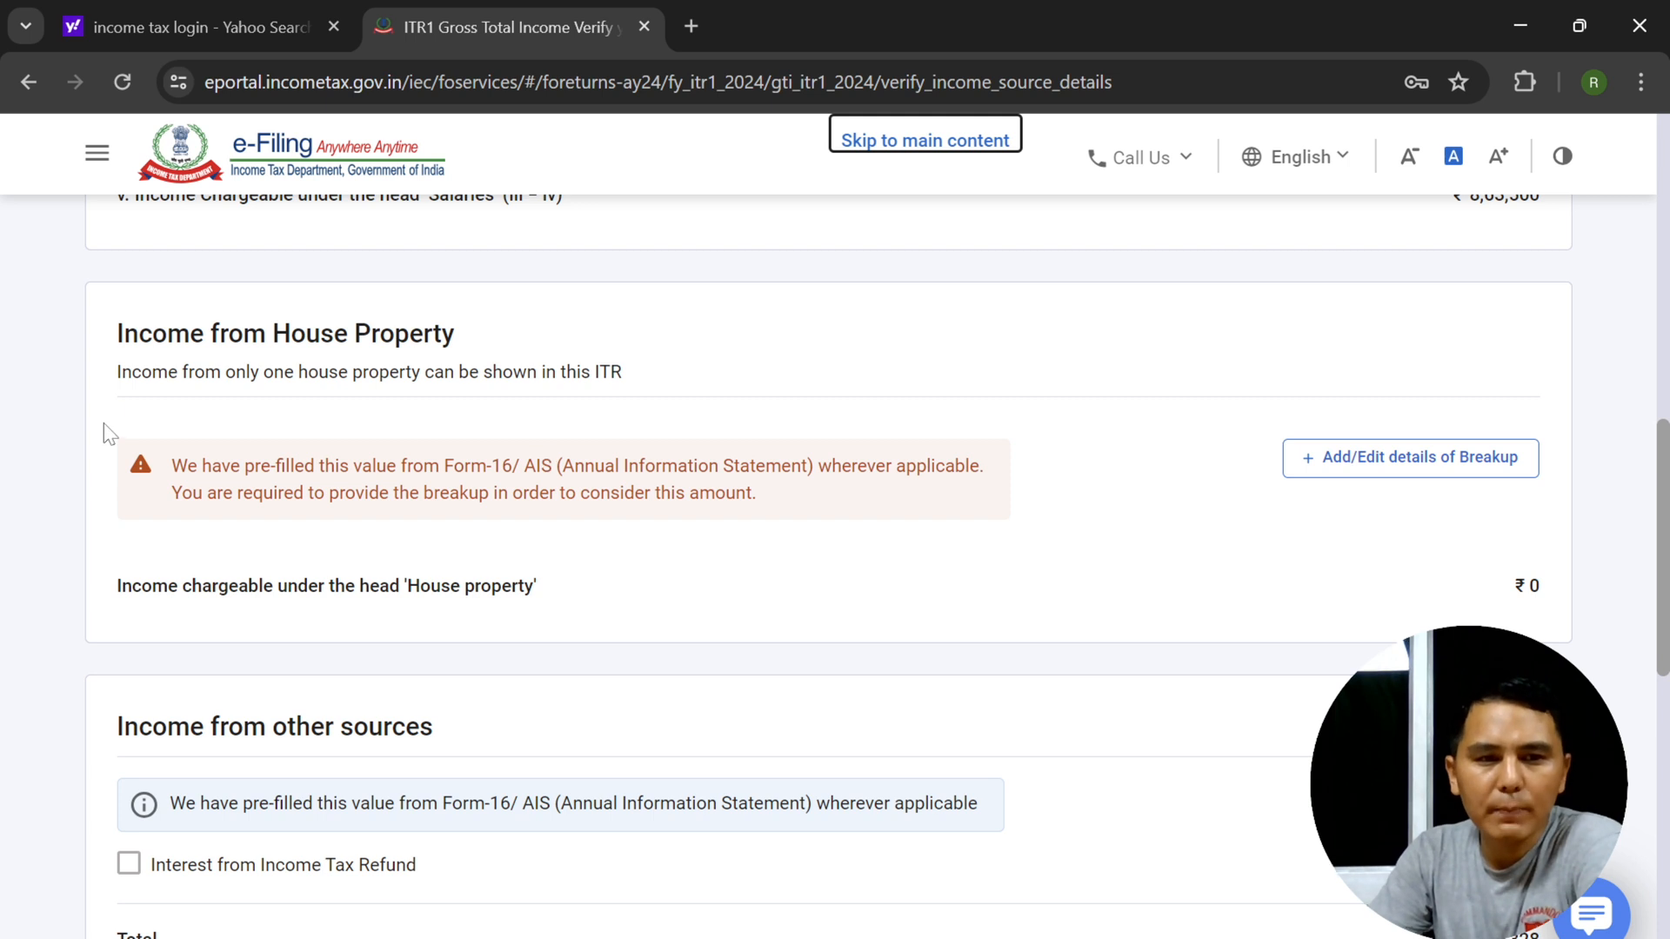
pyautogui.moveTo(120, 334); pyautogui.dragTo(449, 345)
pyautogui.click(550, 346)
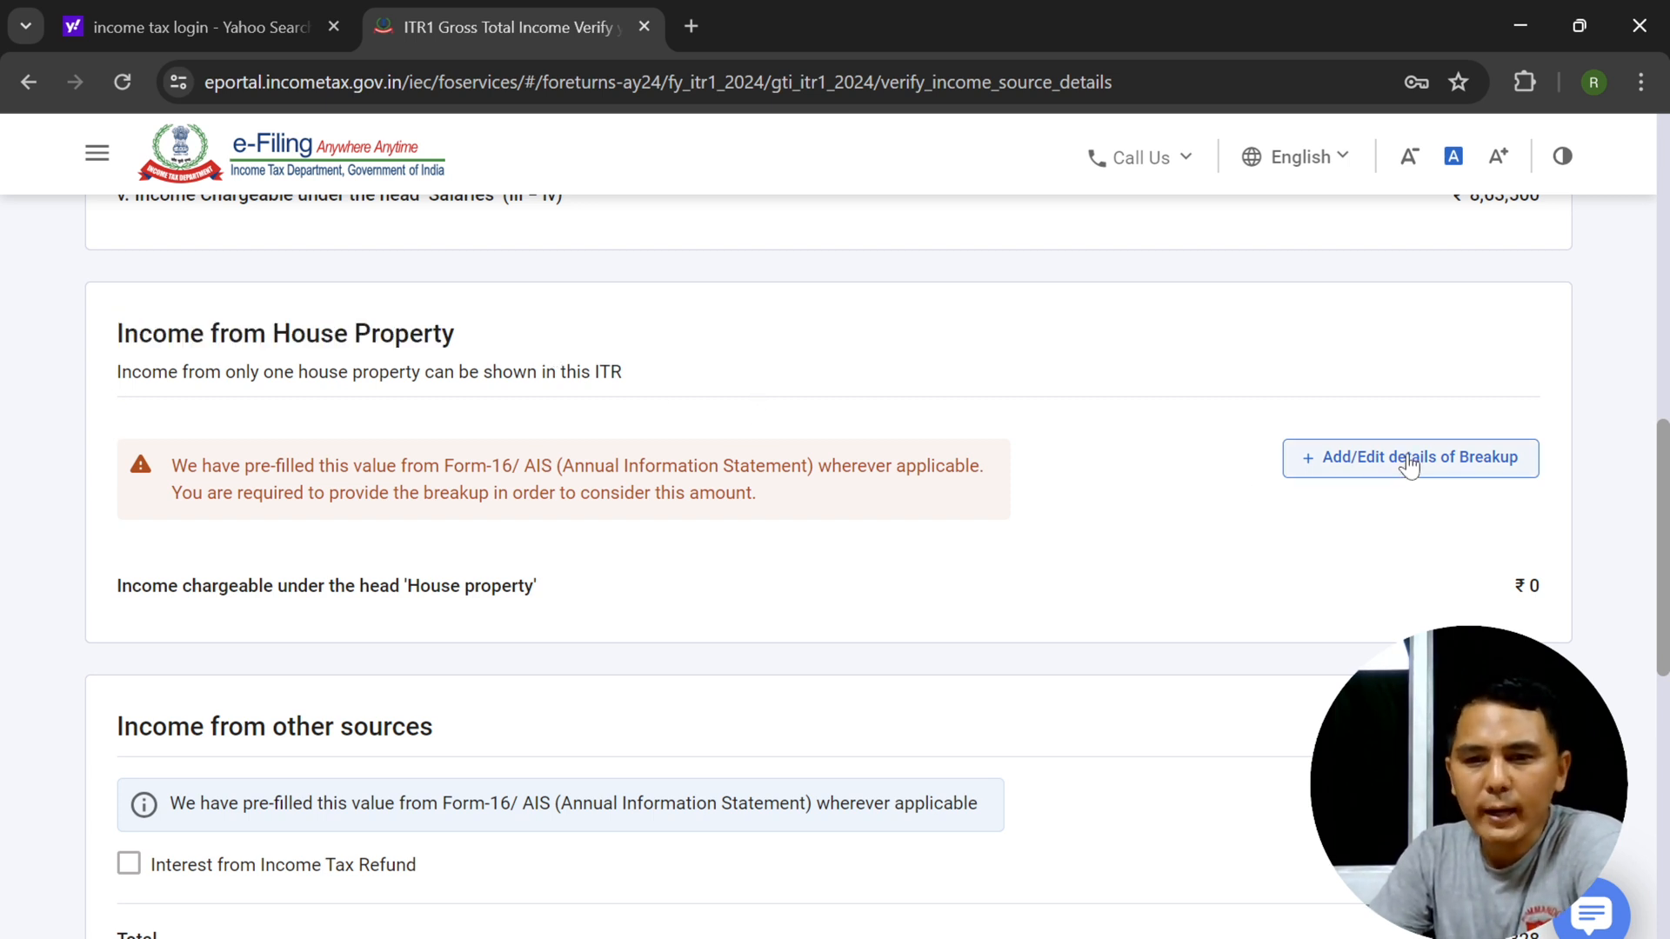
pyautogui.click(1383, 471)
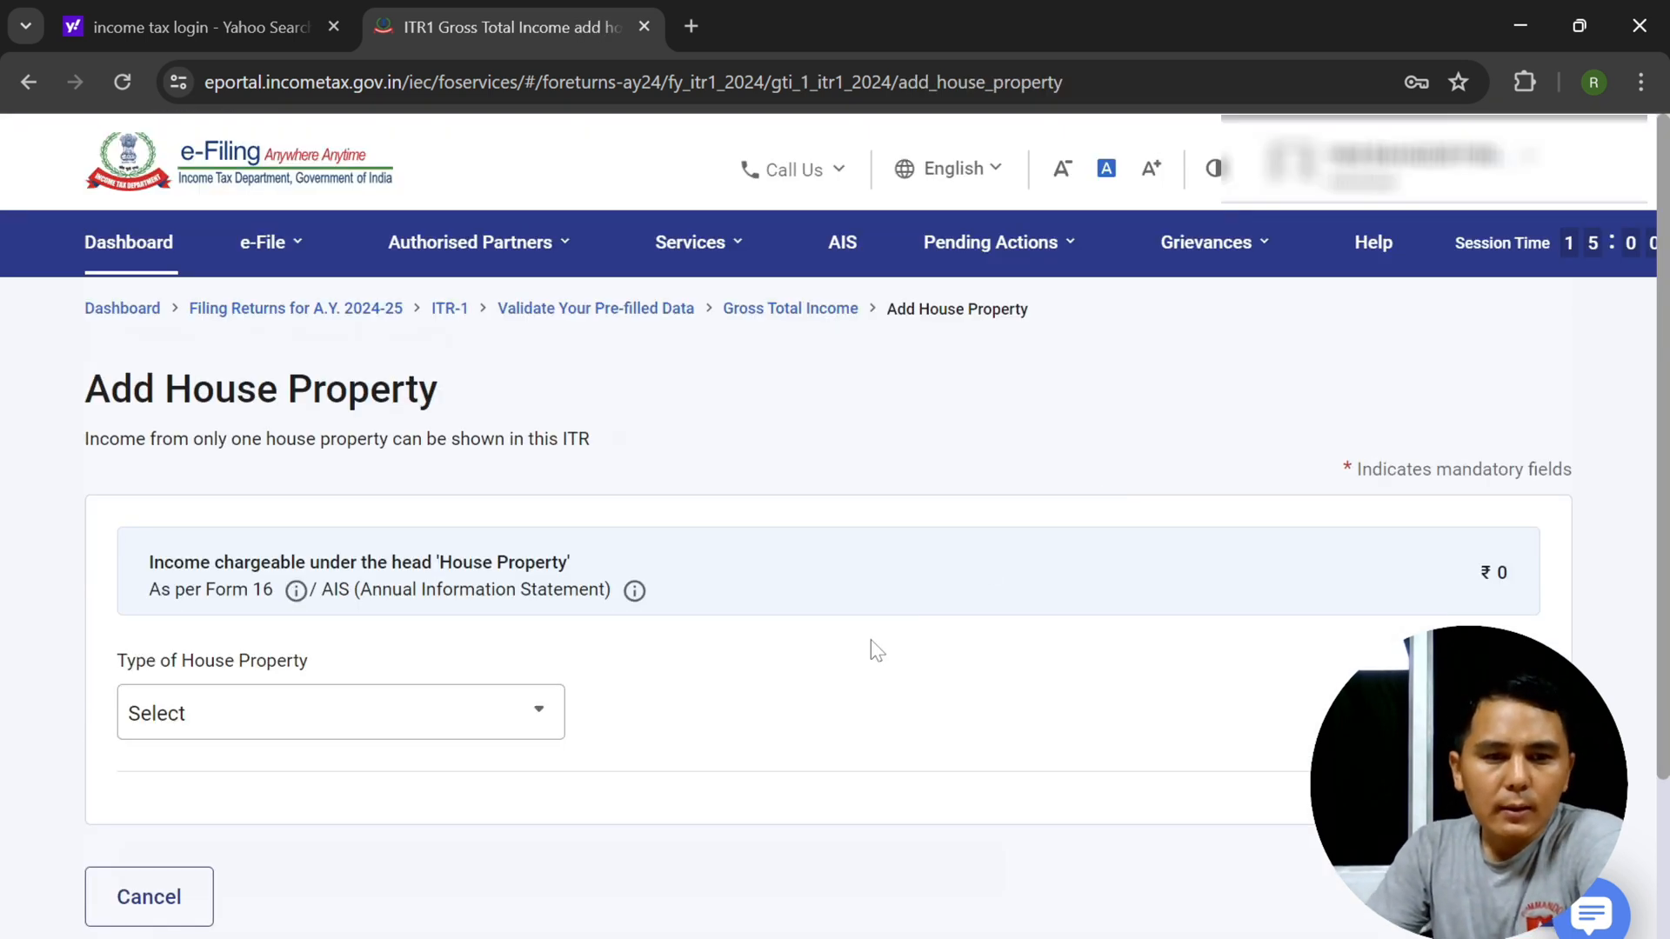
pyautogui.click(481, 731)
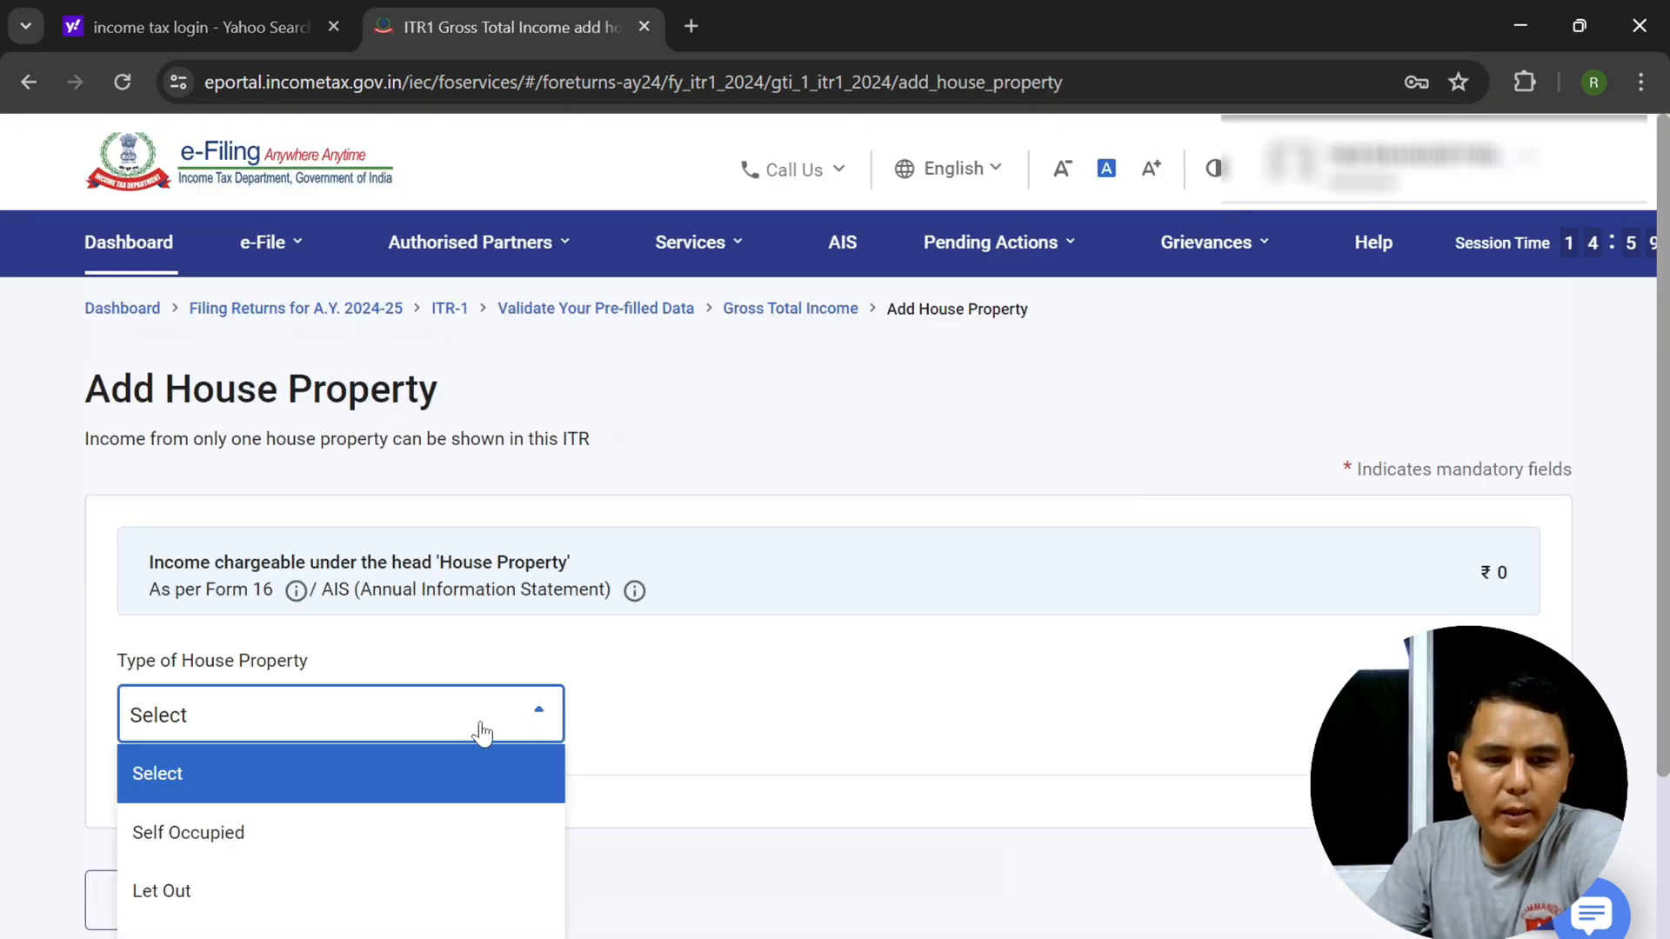
pyautogui.click(354, 821)
# - Enter ₹1,53,000 as interest payable on borrowed capital and add the house property
pyautogui.scroll(-4, 1059, 631)
pyautogui.click(1520, 469)
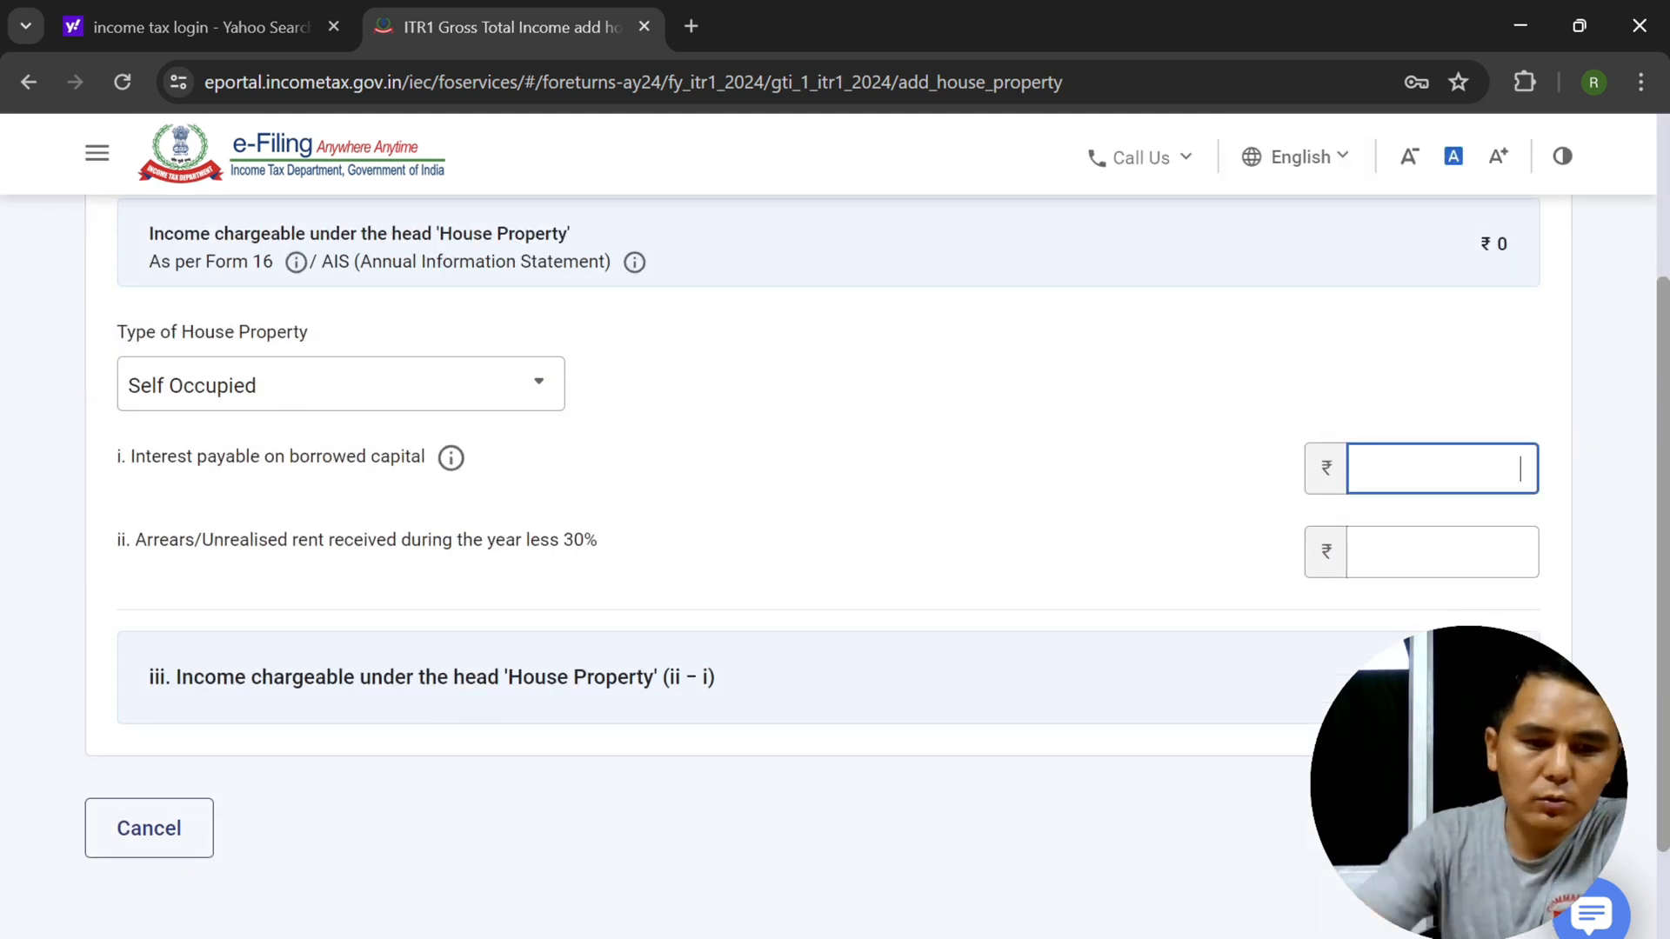
pyautogui.write('153000')
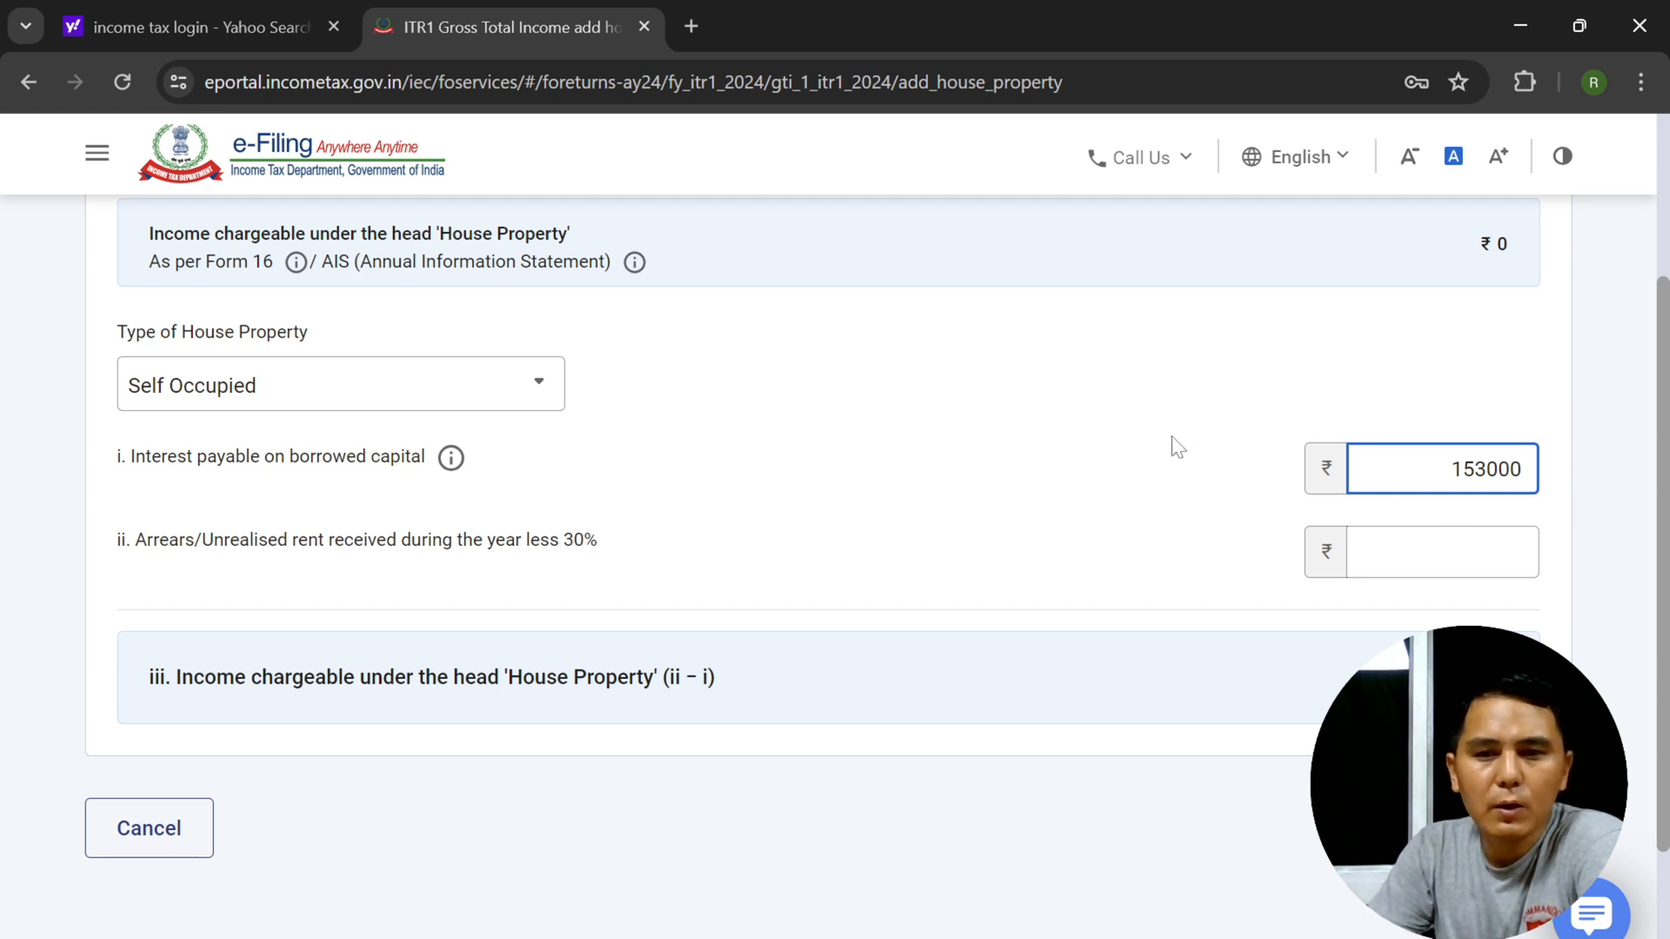
pyautogui.click(1085, 443)
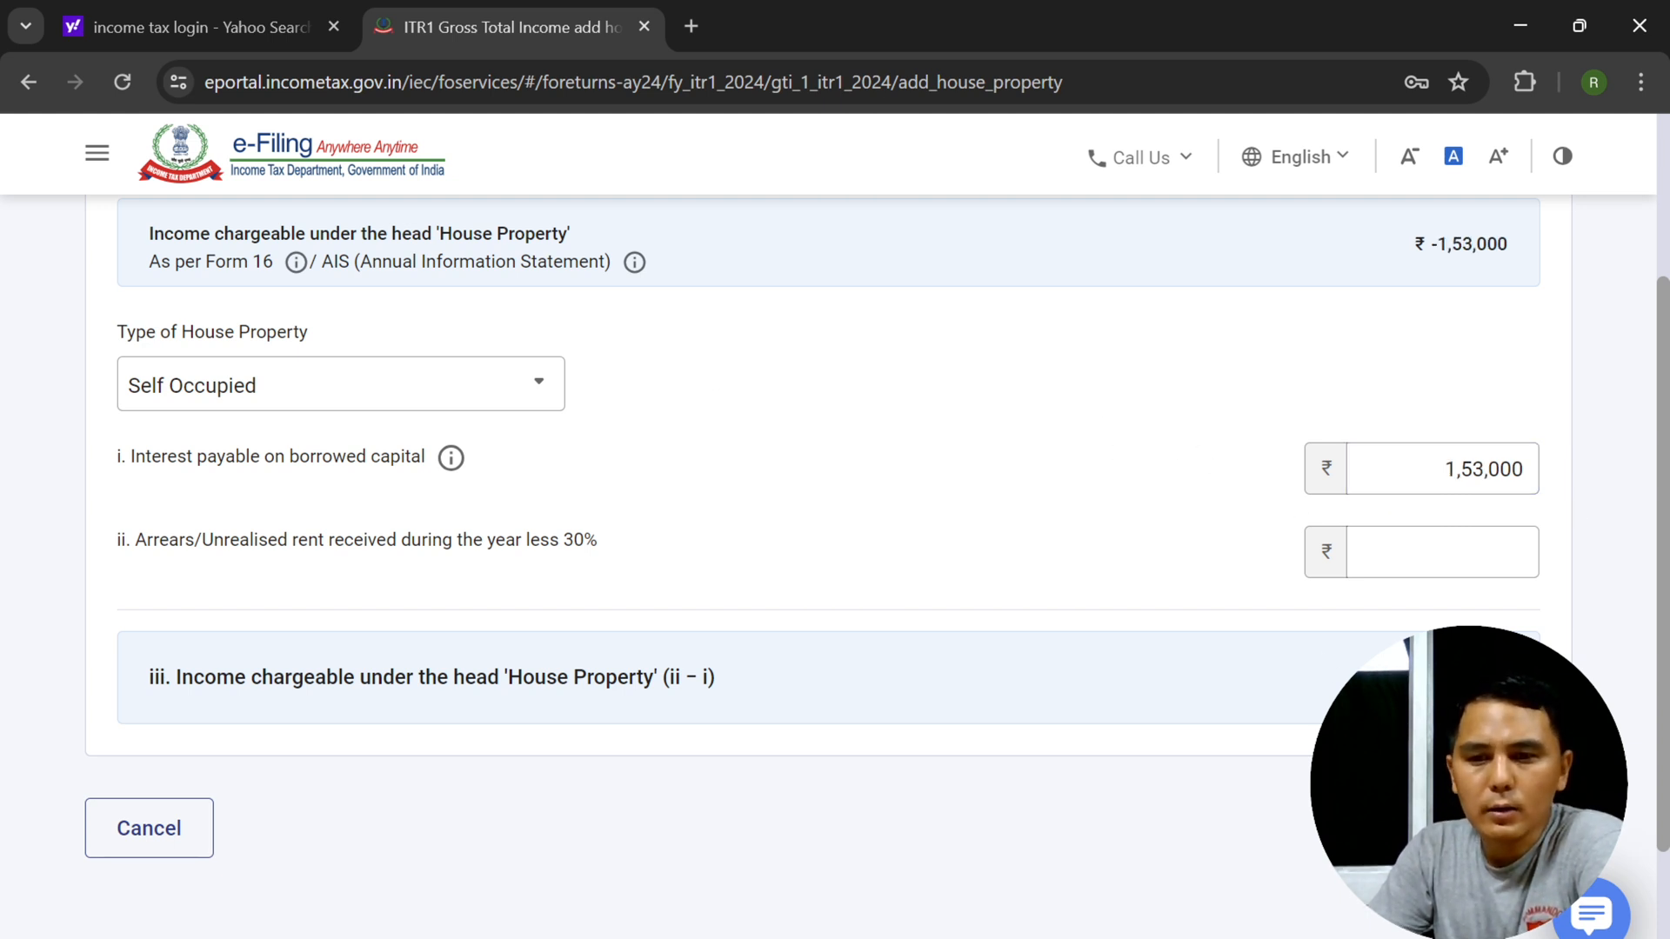
pyautogui.click(1510, 828)
# - Select the Interest from Income Tax Refund entry under Income from other sources and clear the selection again
pyautogui.scroll(-10, 1263, 513)
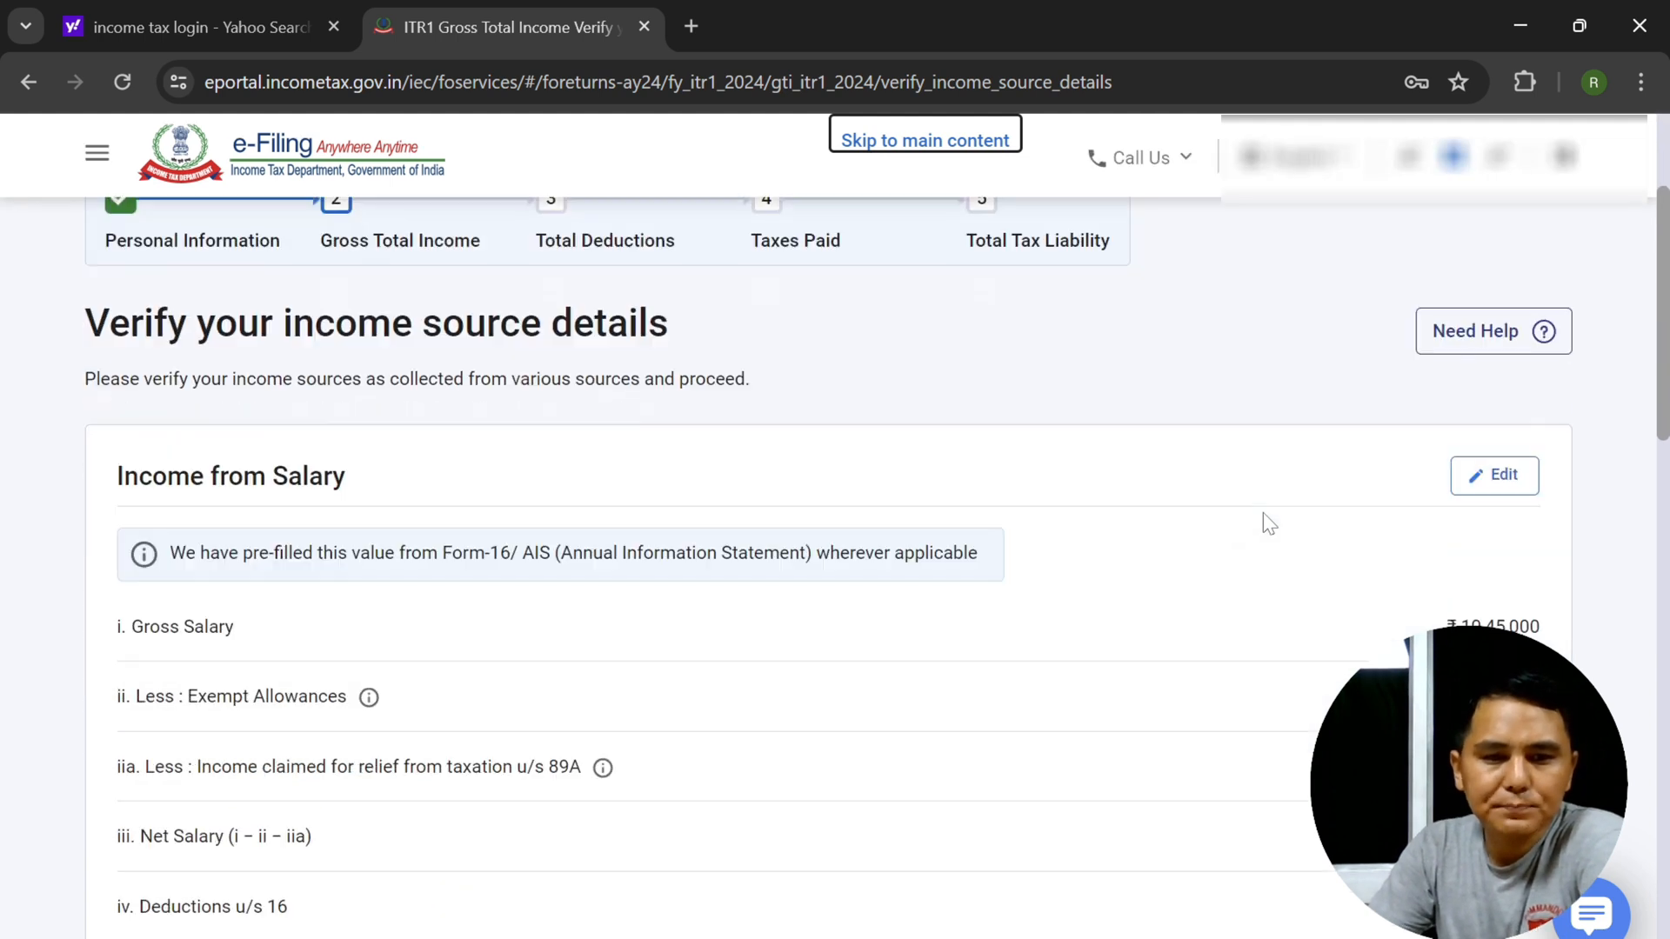
pyautogui.scroll(-3, 1260, 515)
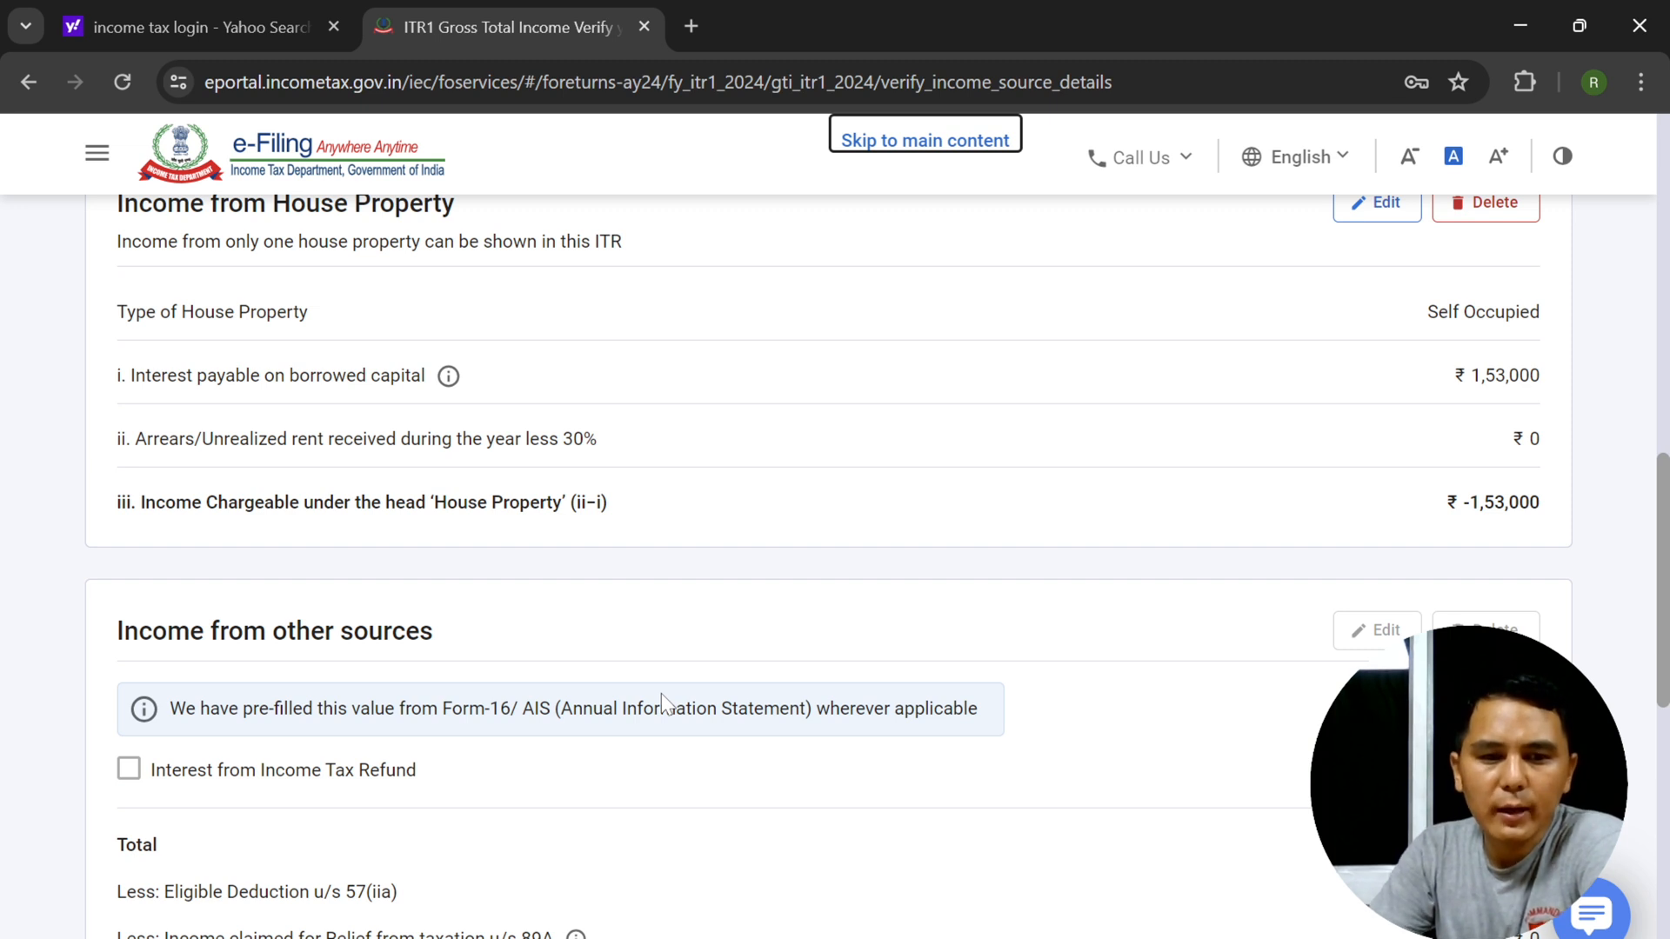
pyautogui.scroll(-2, 661, 694)
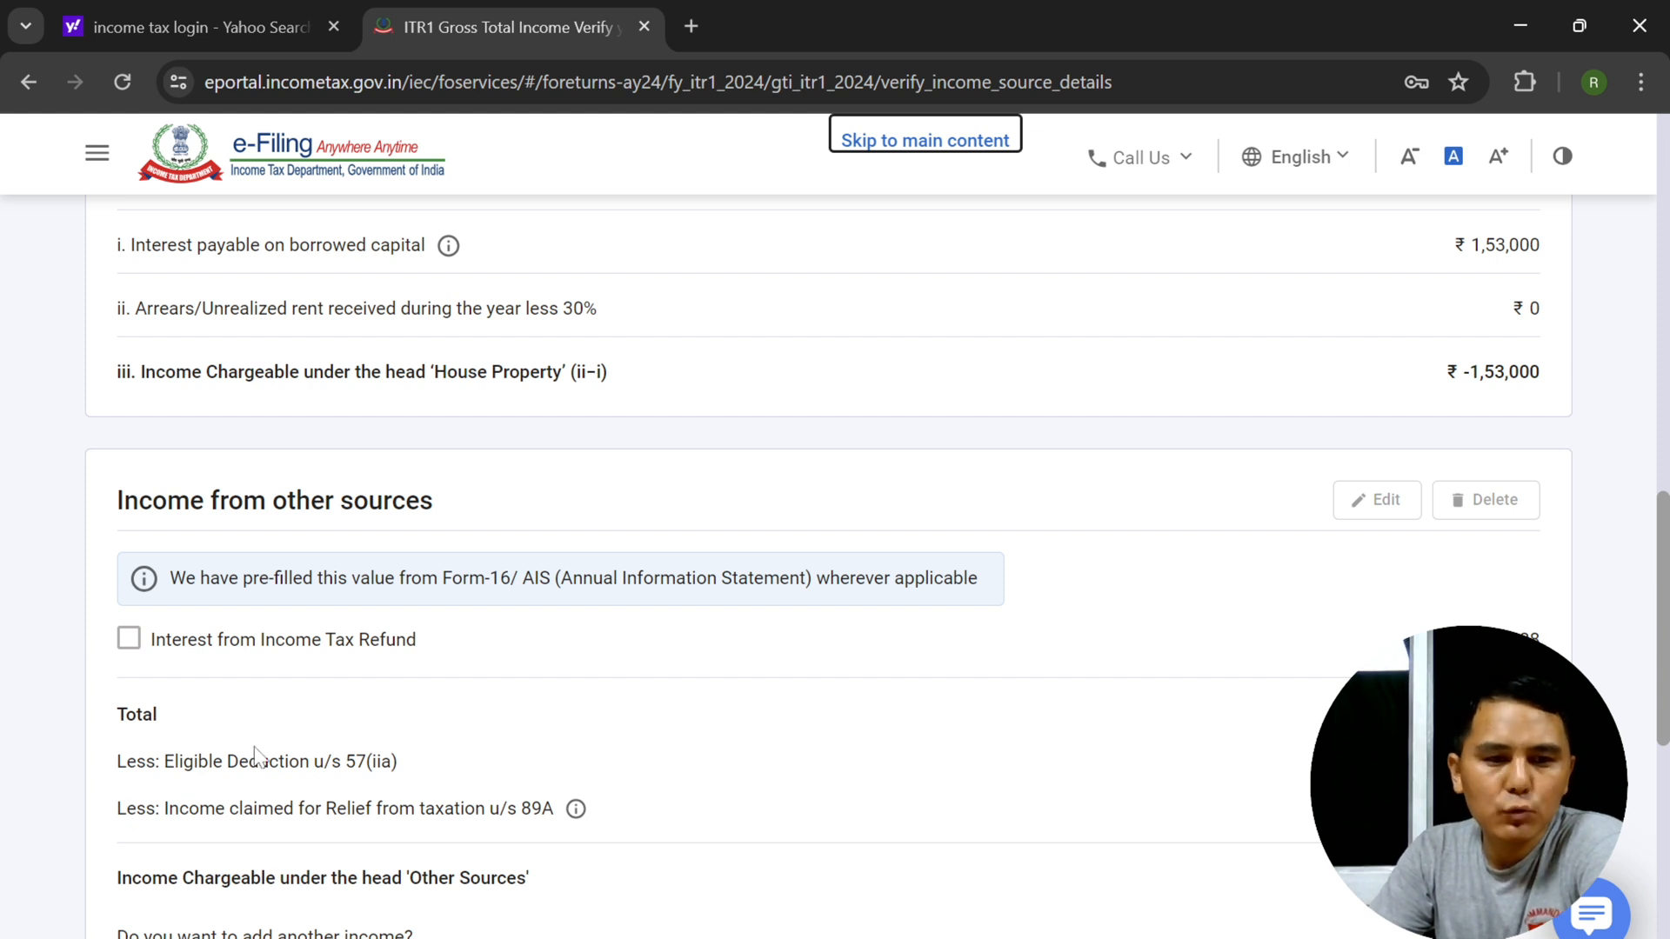
pyautogui.click(127, 645)
pyautogui.click(128, 640)
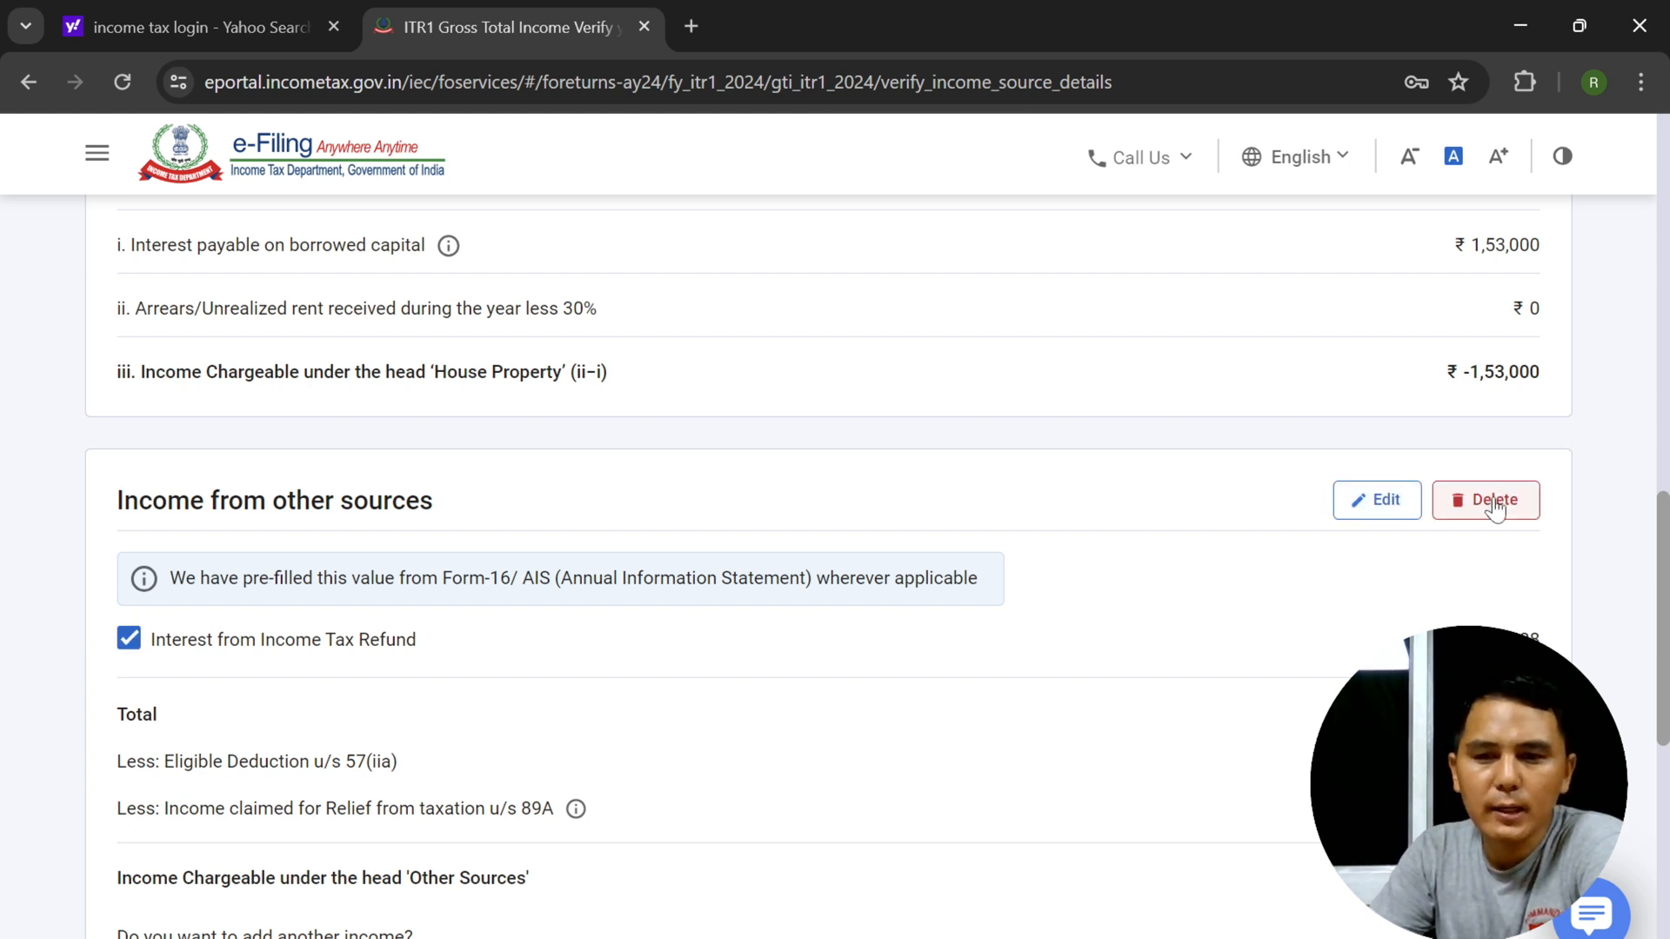
pyautogui.click(128, 644)
# - Add another income from other sources, declaring ₹2,325 of interest income from savings bank accounts in India
pyautogui.scroll(-2, 1018, 705)
pyautogui.scroll(-3, 1019, 699)
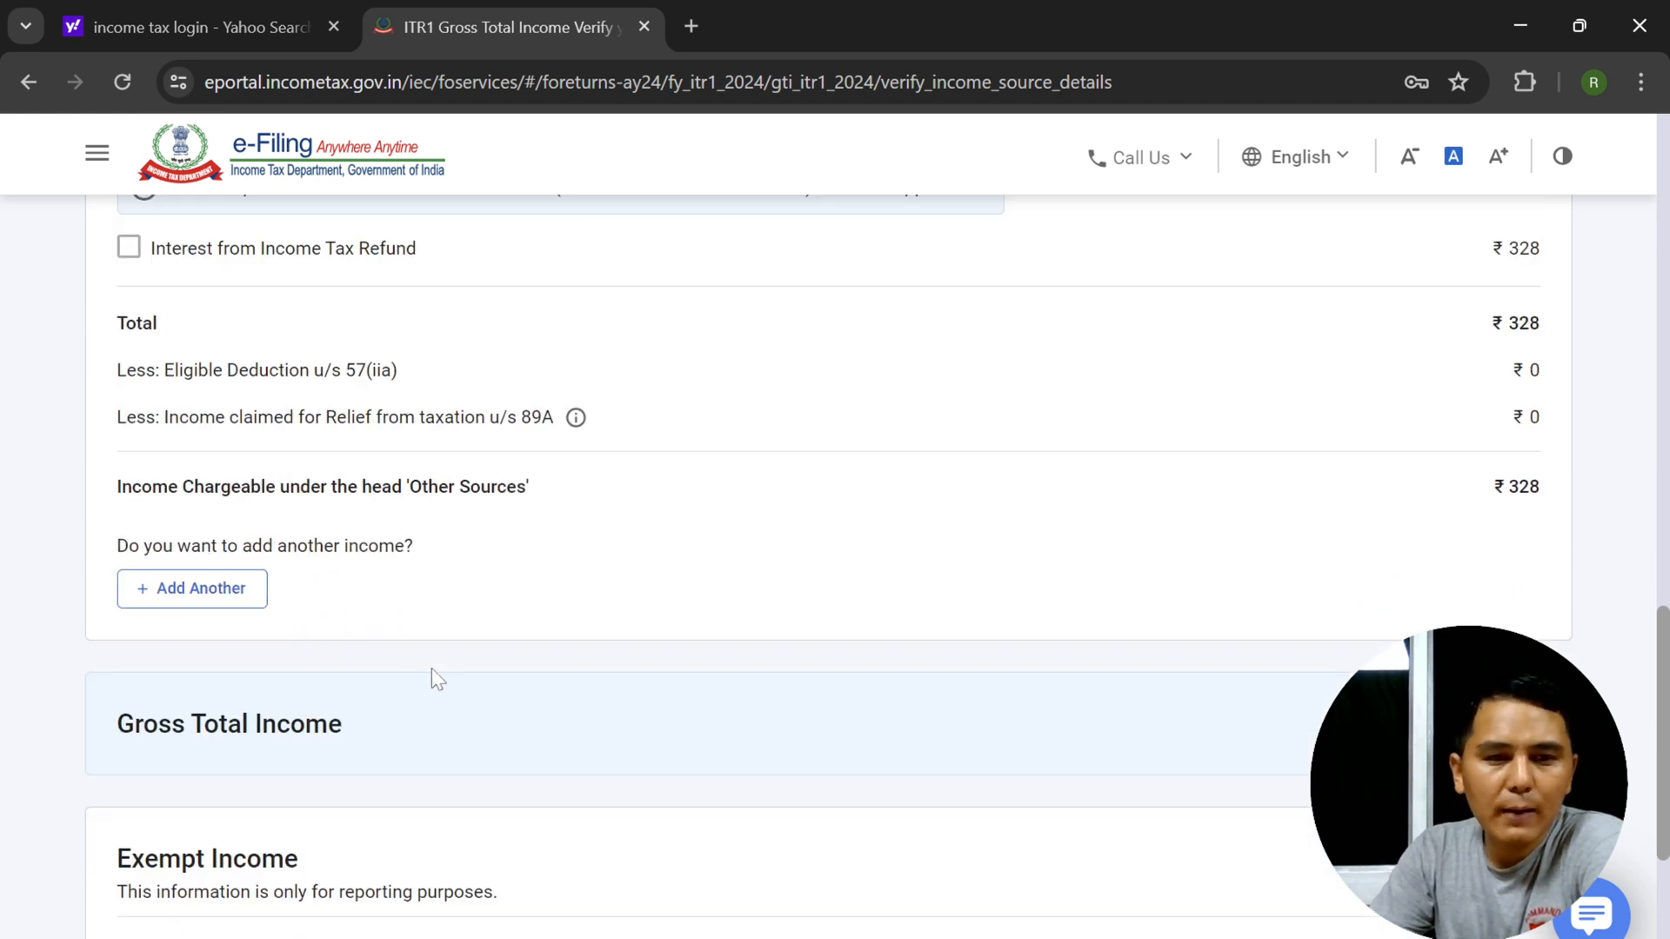
pyautogui.click(200, 591)
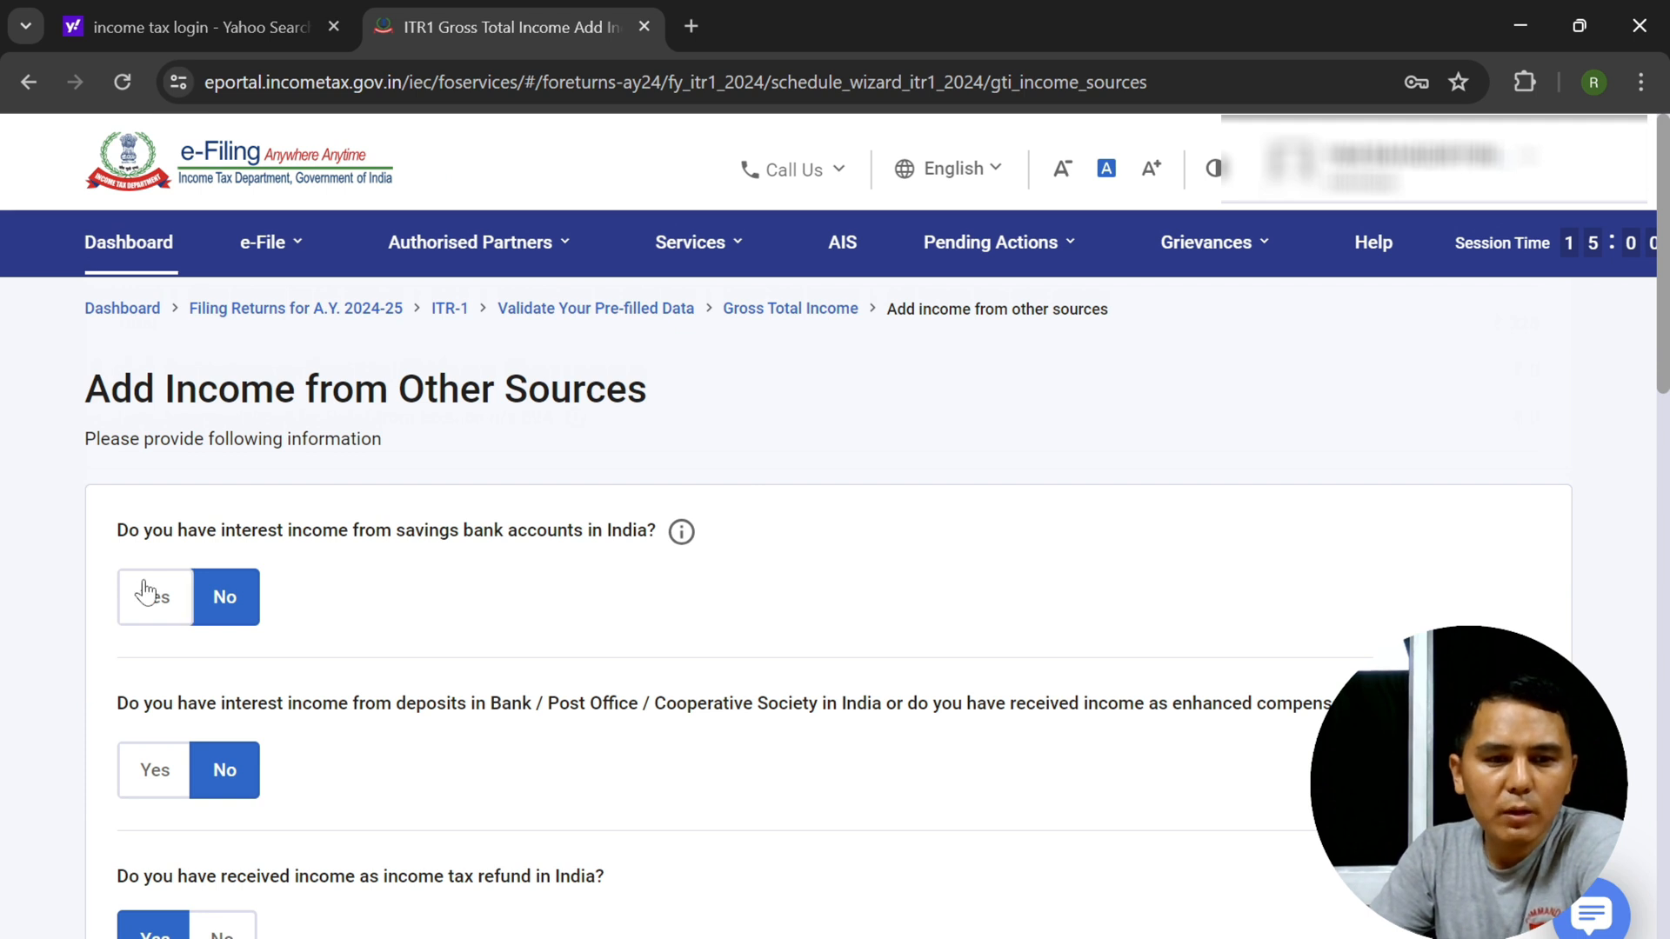
pyautogui.click(142, 593)
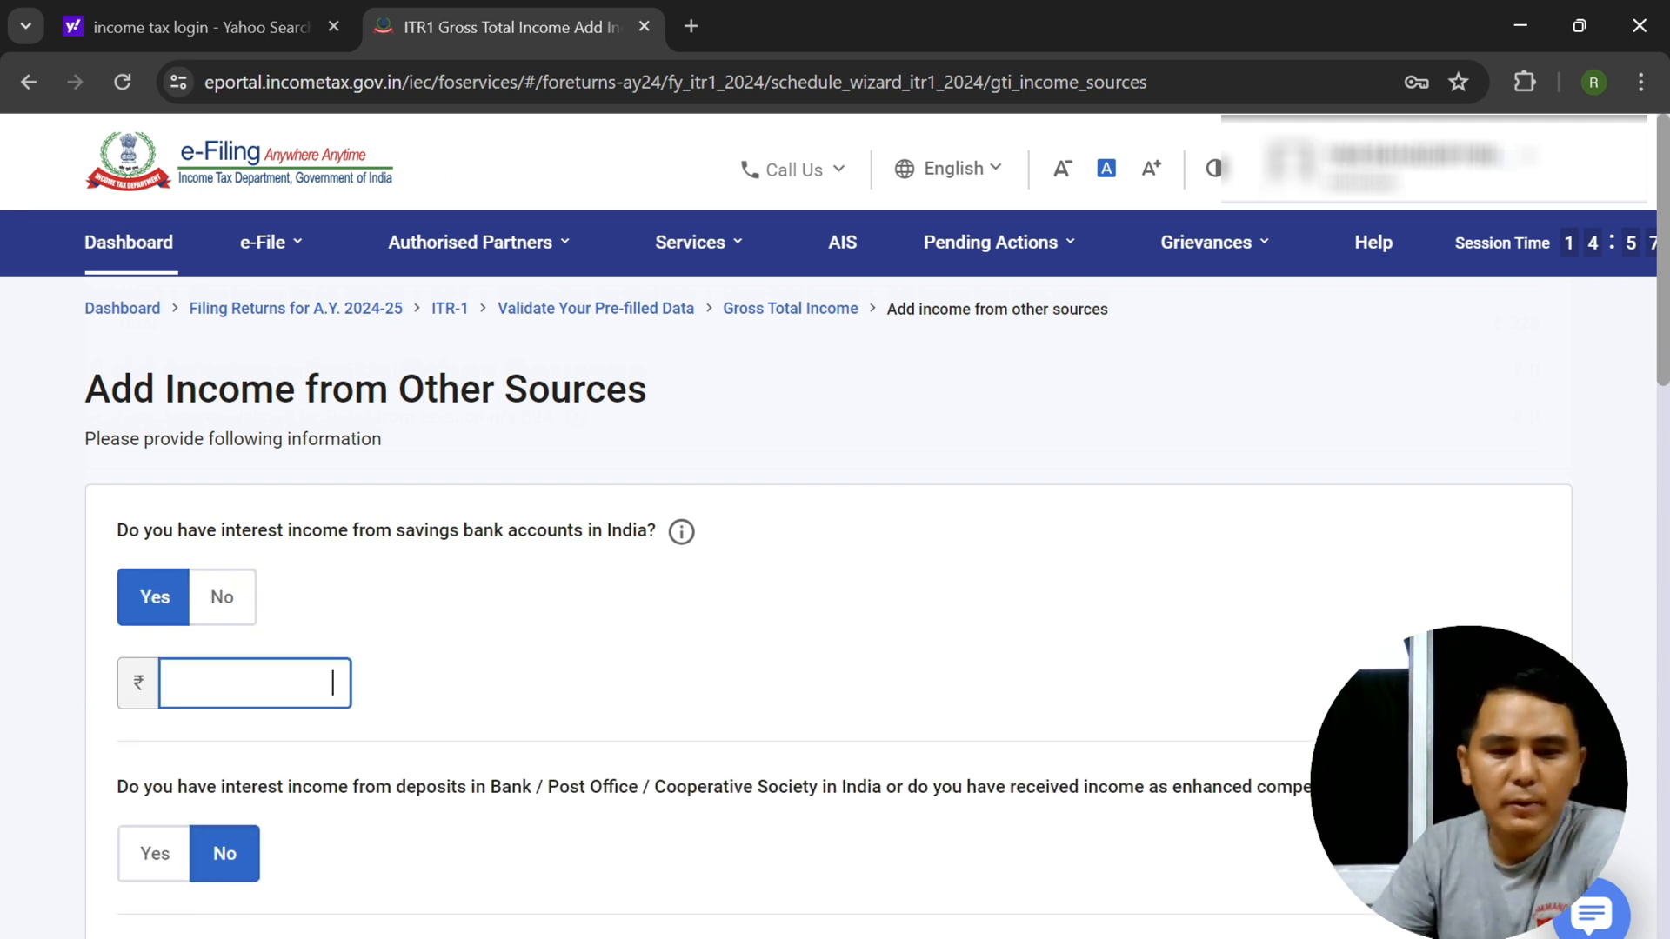
pyautogui.write('2325')
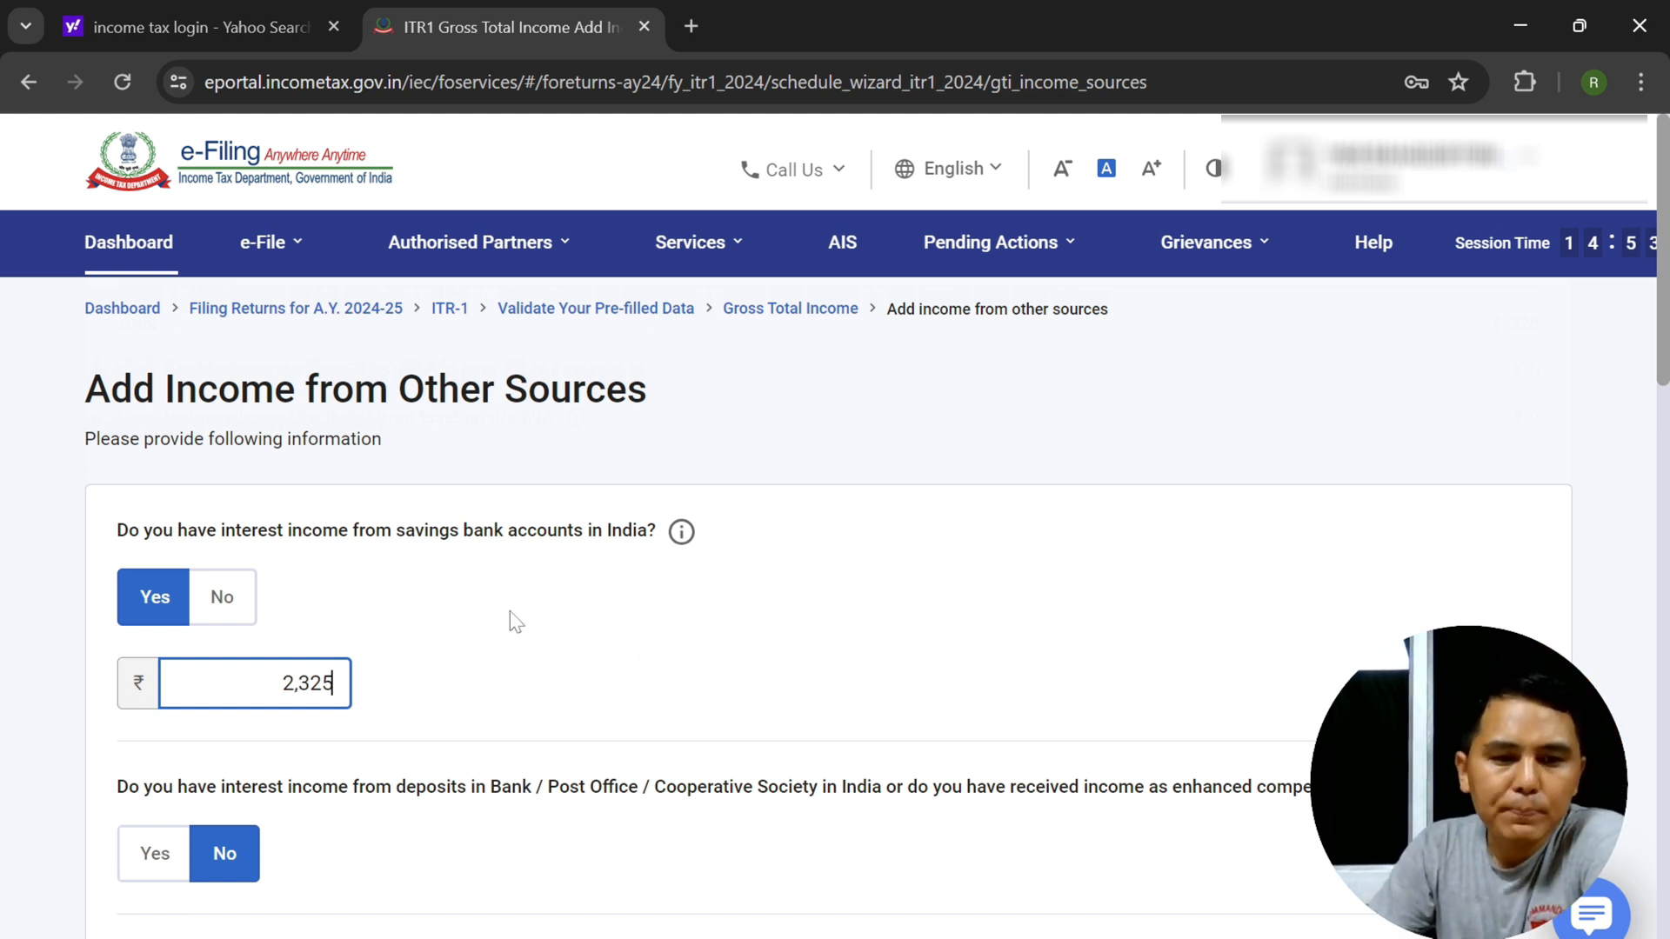
# - Declare ₹5,436 of interest income from deposits in Bank / Post Office / Cooperative Society
pyautogui.scroll(-3, 510, 618)
pyautogui.click(168, 541)
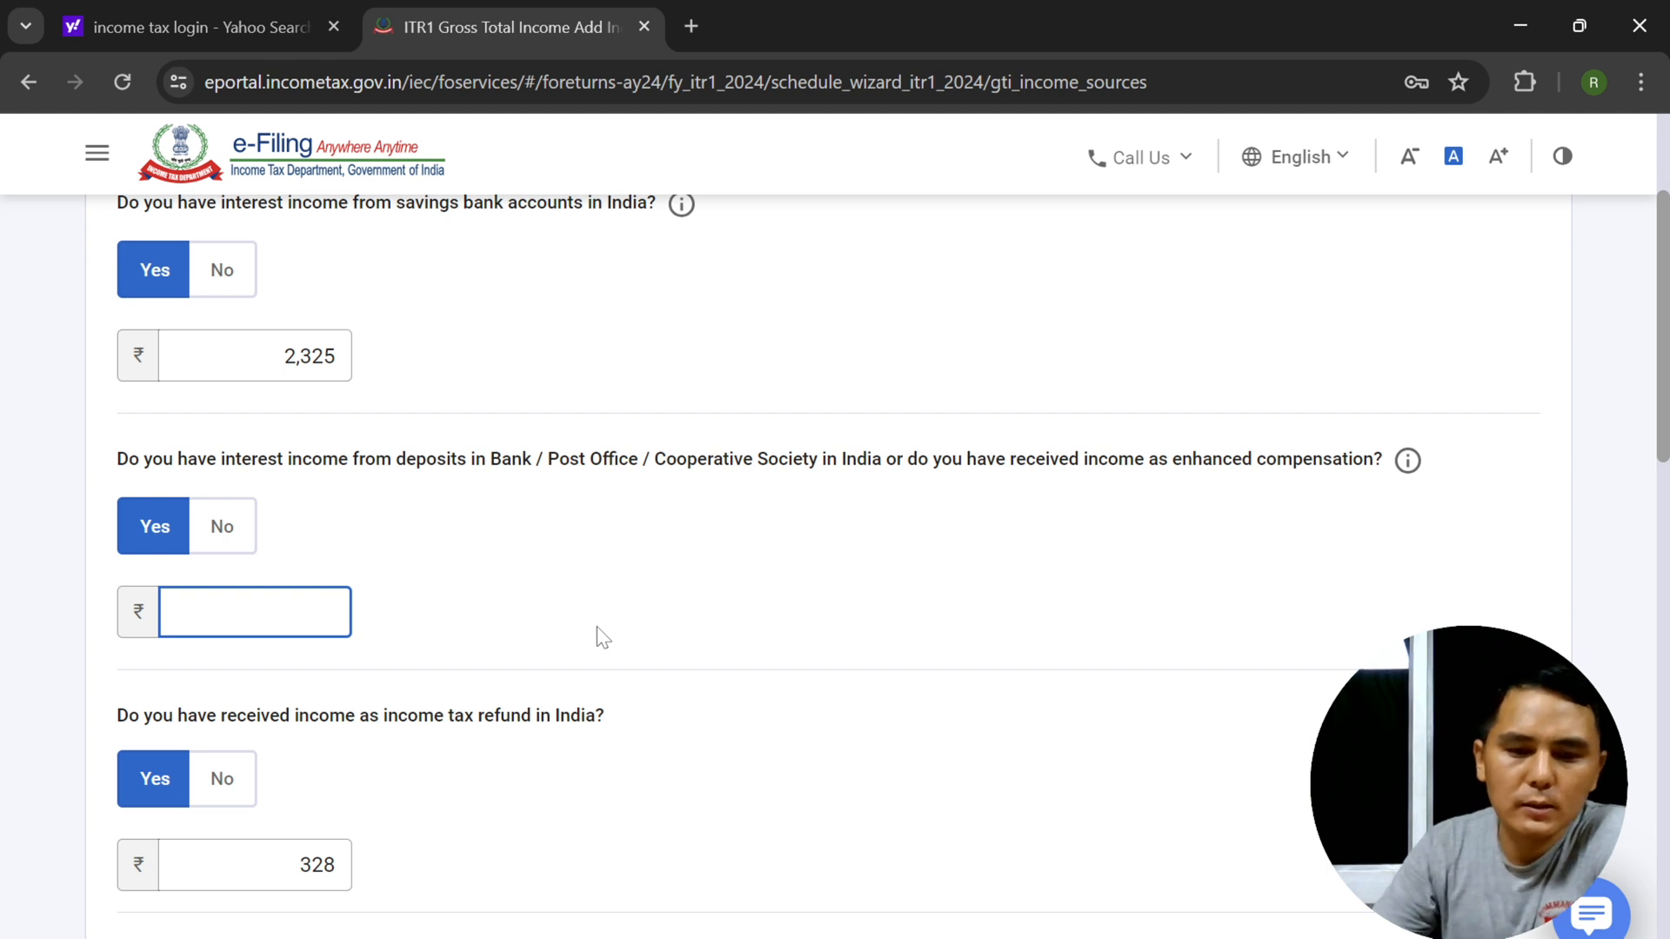
pyautogui.write('5436')
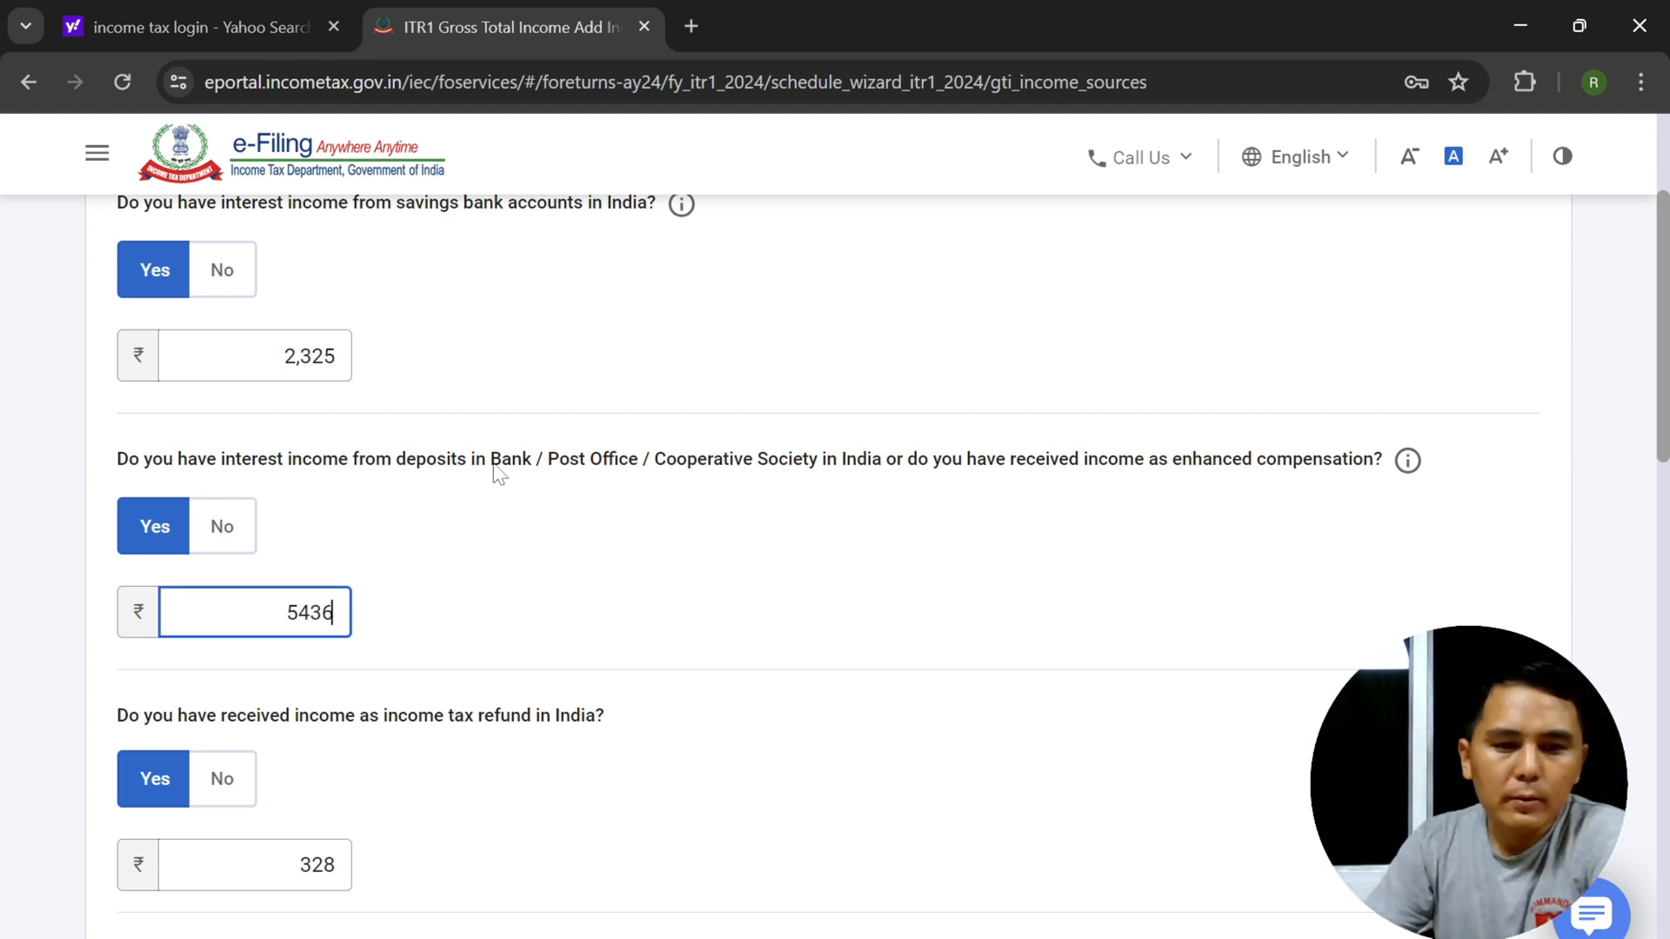
pyautogui.click(436, 585)
# - Leave the dividend income question answered No and continue to the income source verification
pyautogui.scroll(-10, 426, 583)
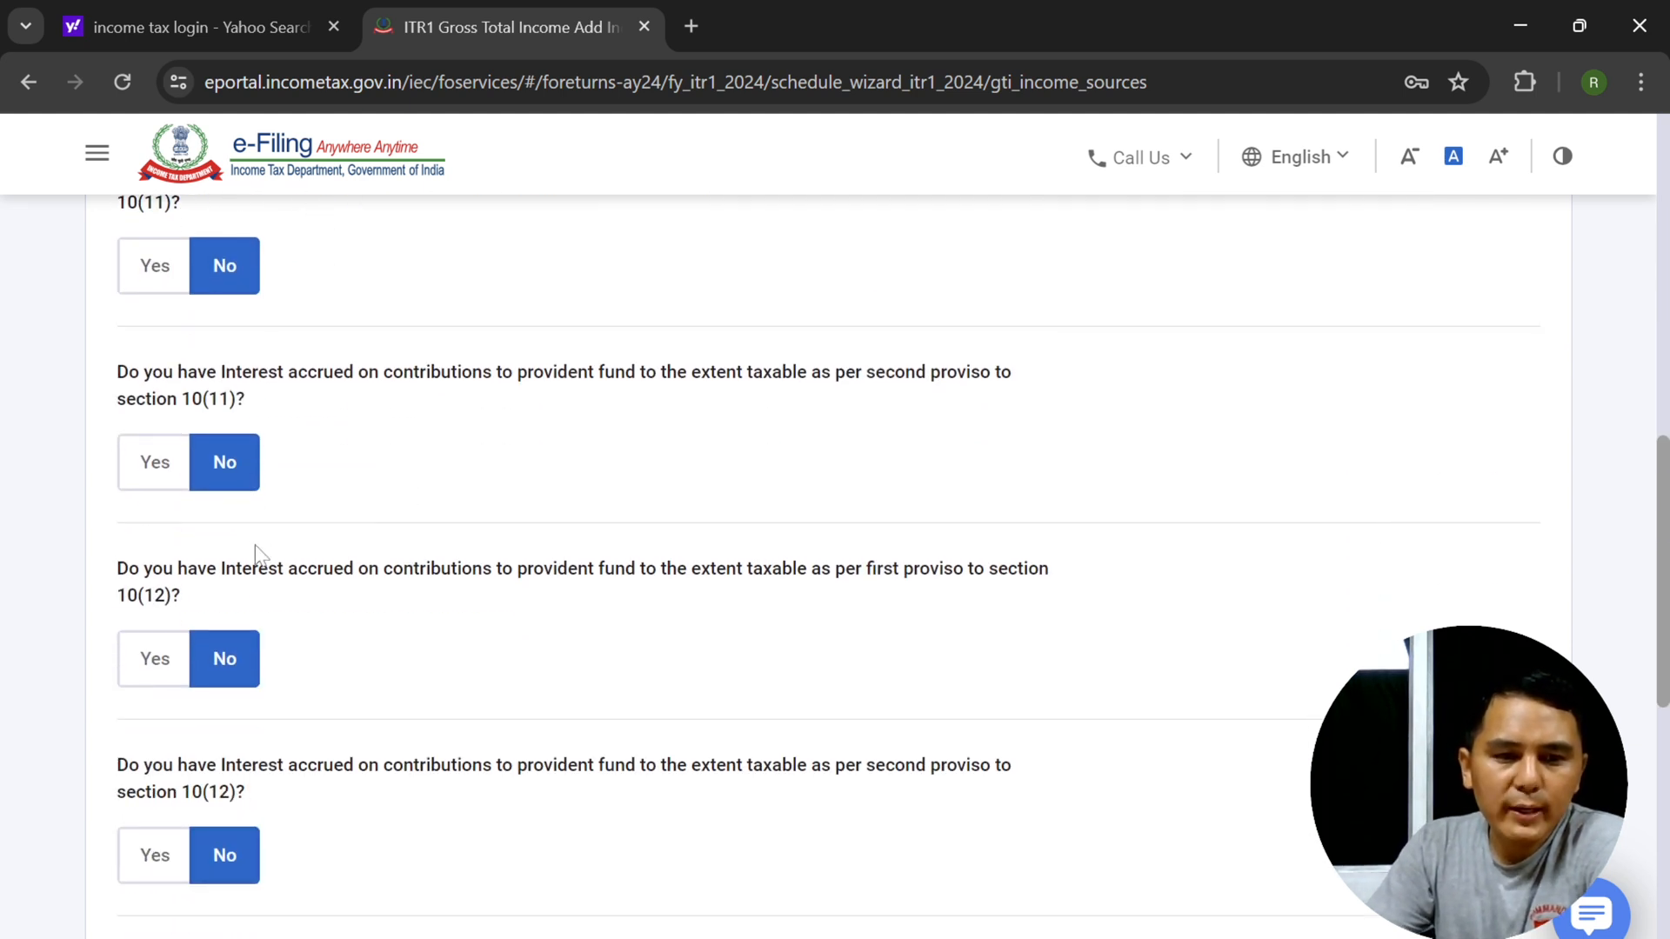
pyautogui.scroll(-9, 255, 553)
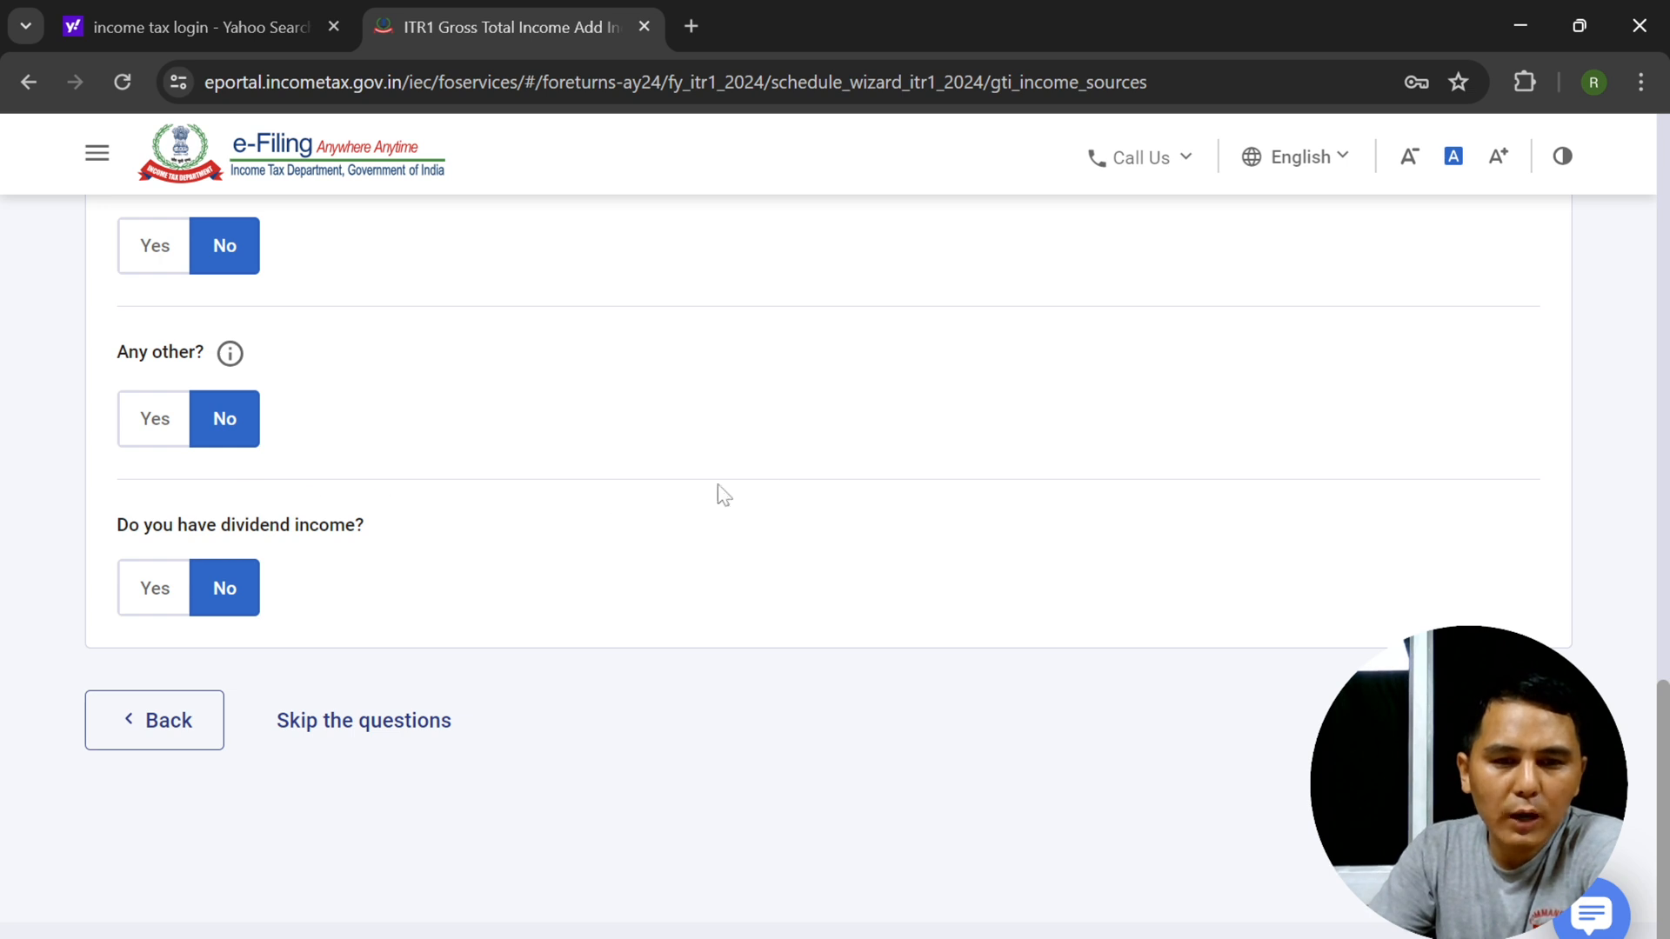
pyautogui.click(174, 584)
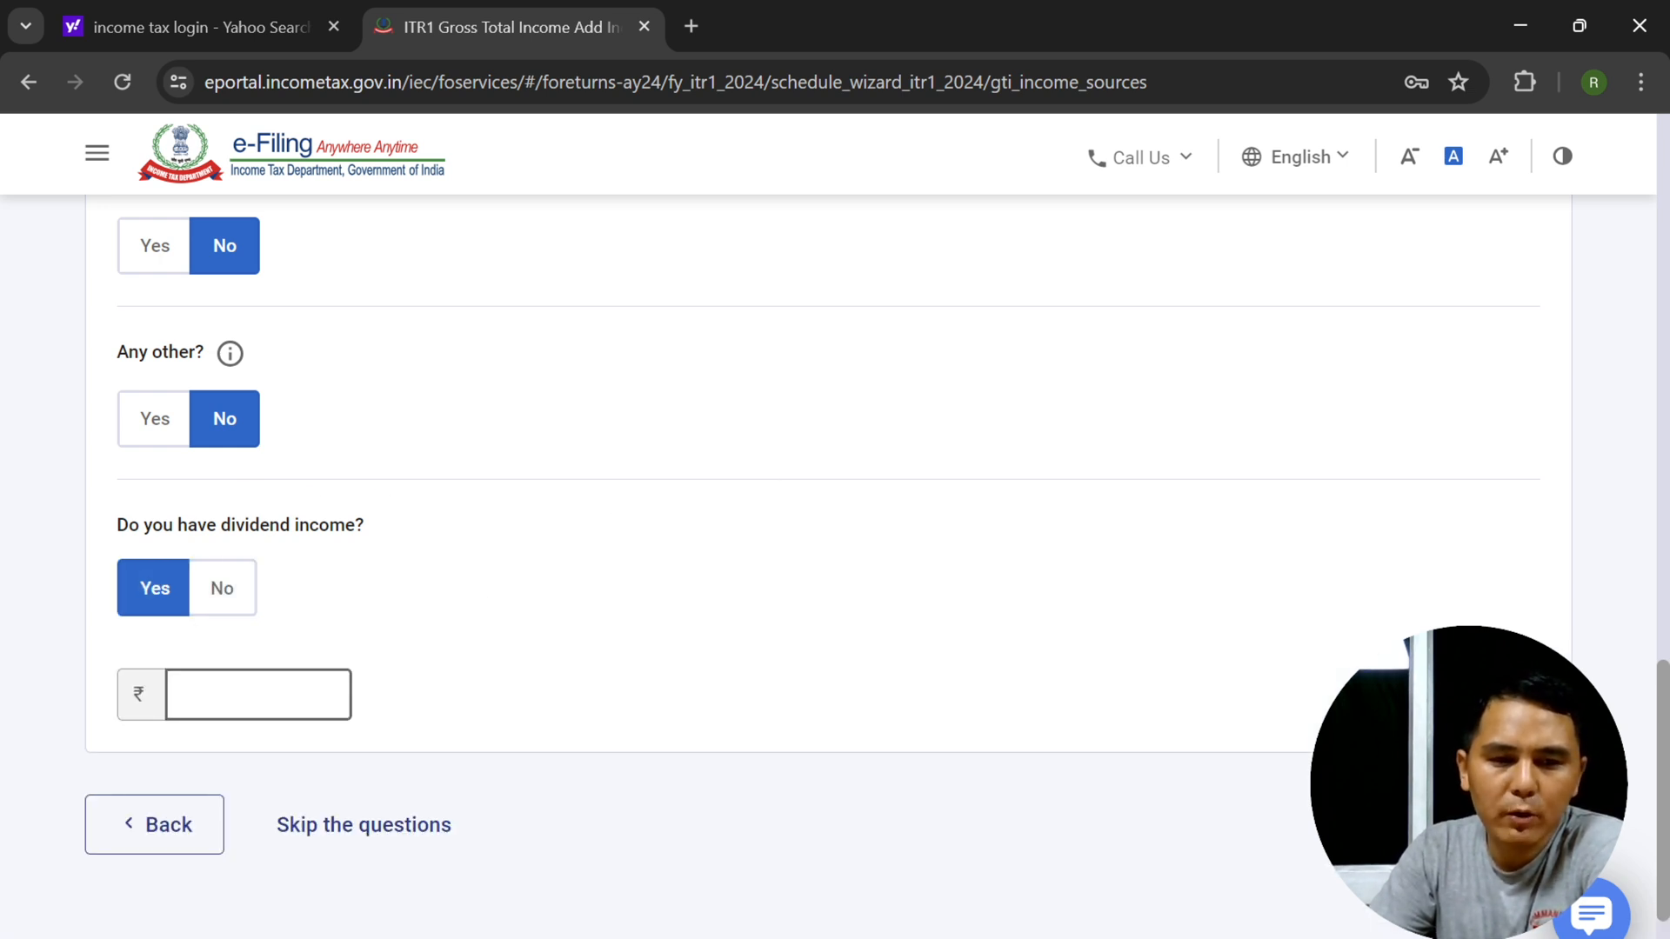
pyautogui.click(243, 607)
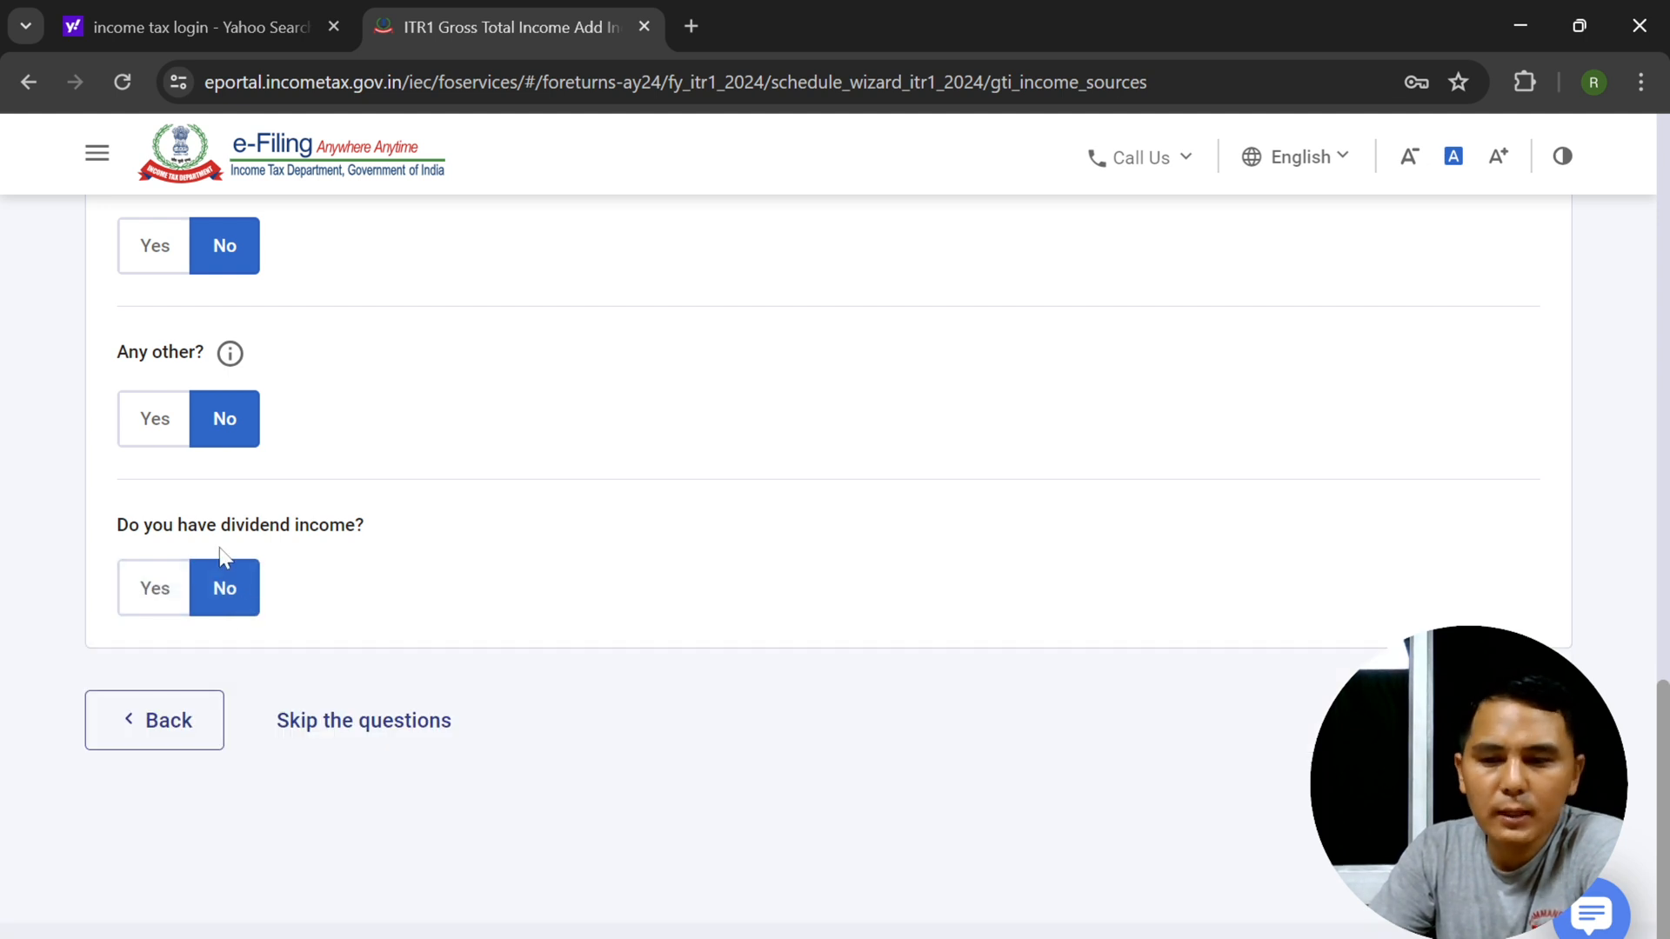
pyautogui.click(1487, 721)
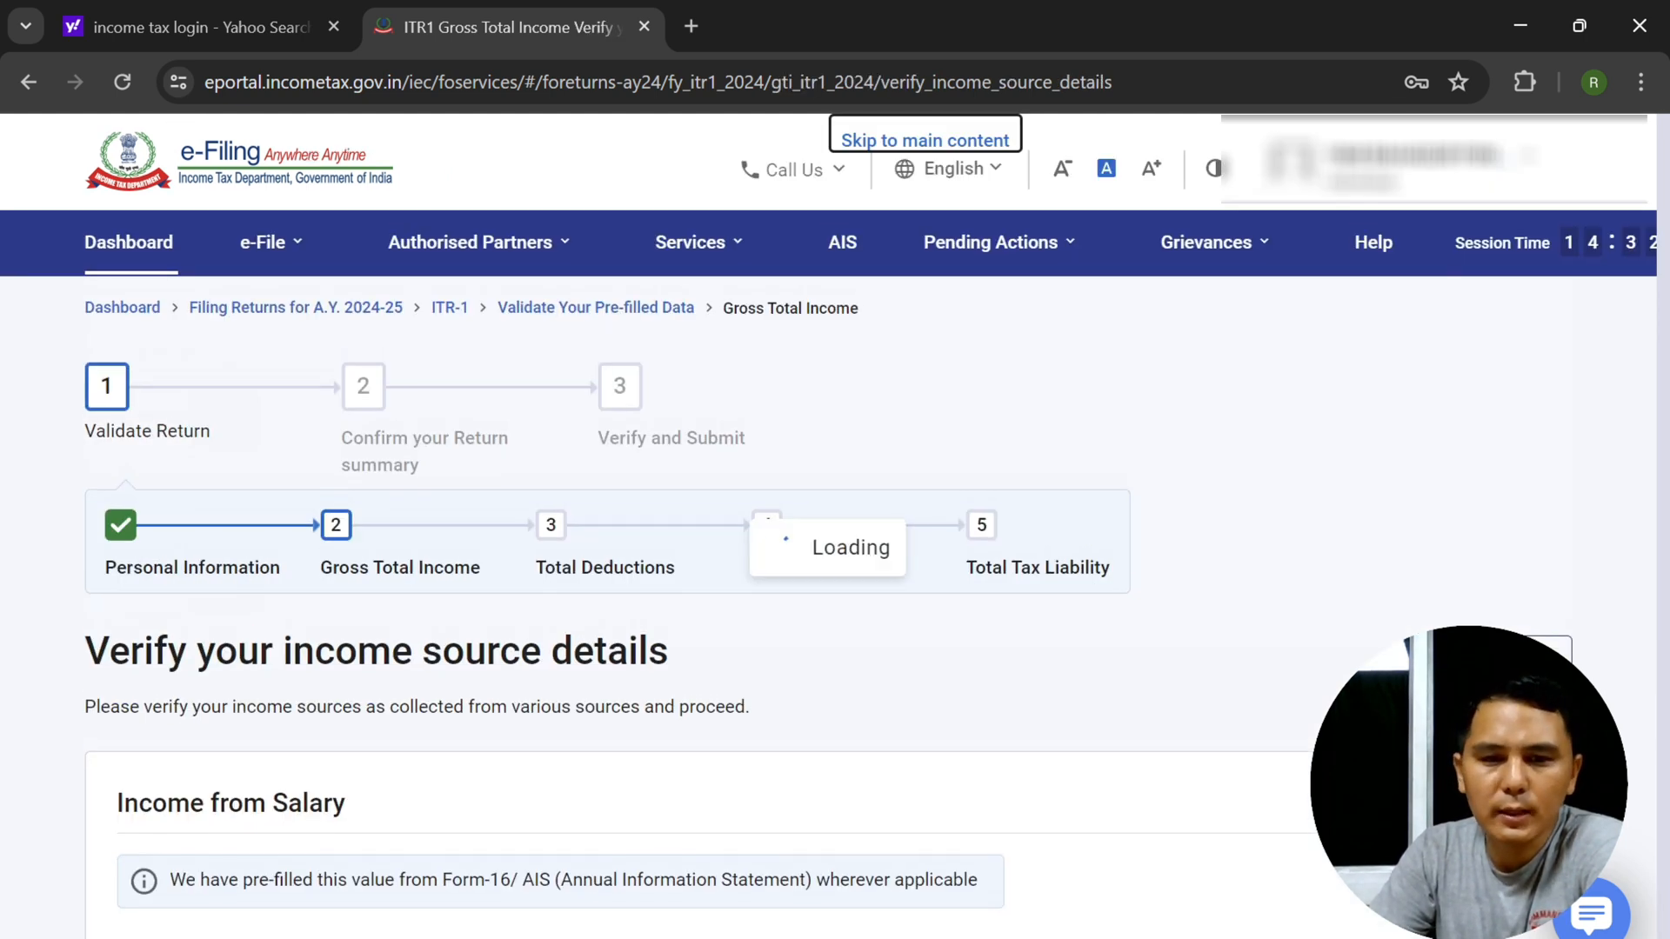
# - Review the salary, house property and other-source income details and confirm the Gross Total Income section
pyautogui.scroll(-2, 828, 565)
pyautogui.scroll(-10, 827, 565)
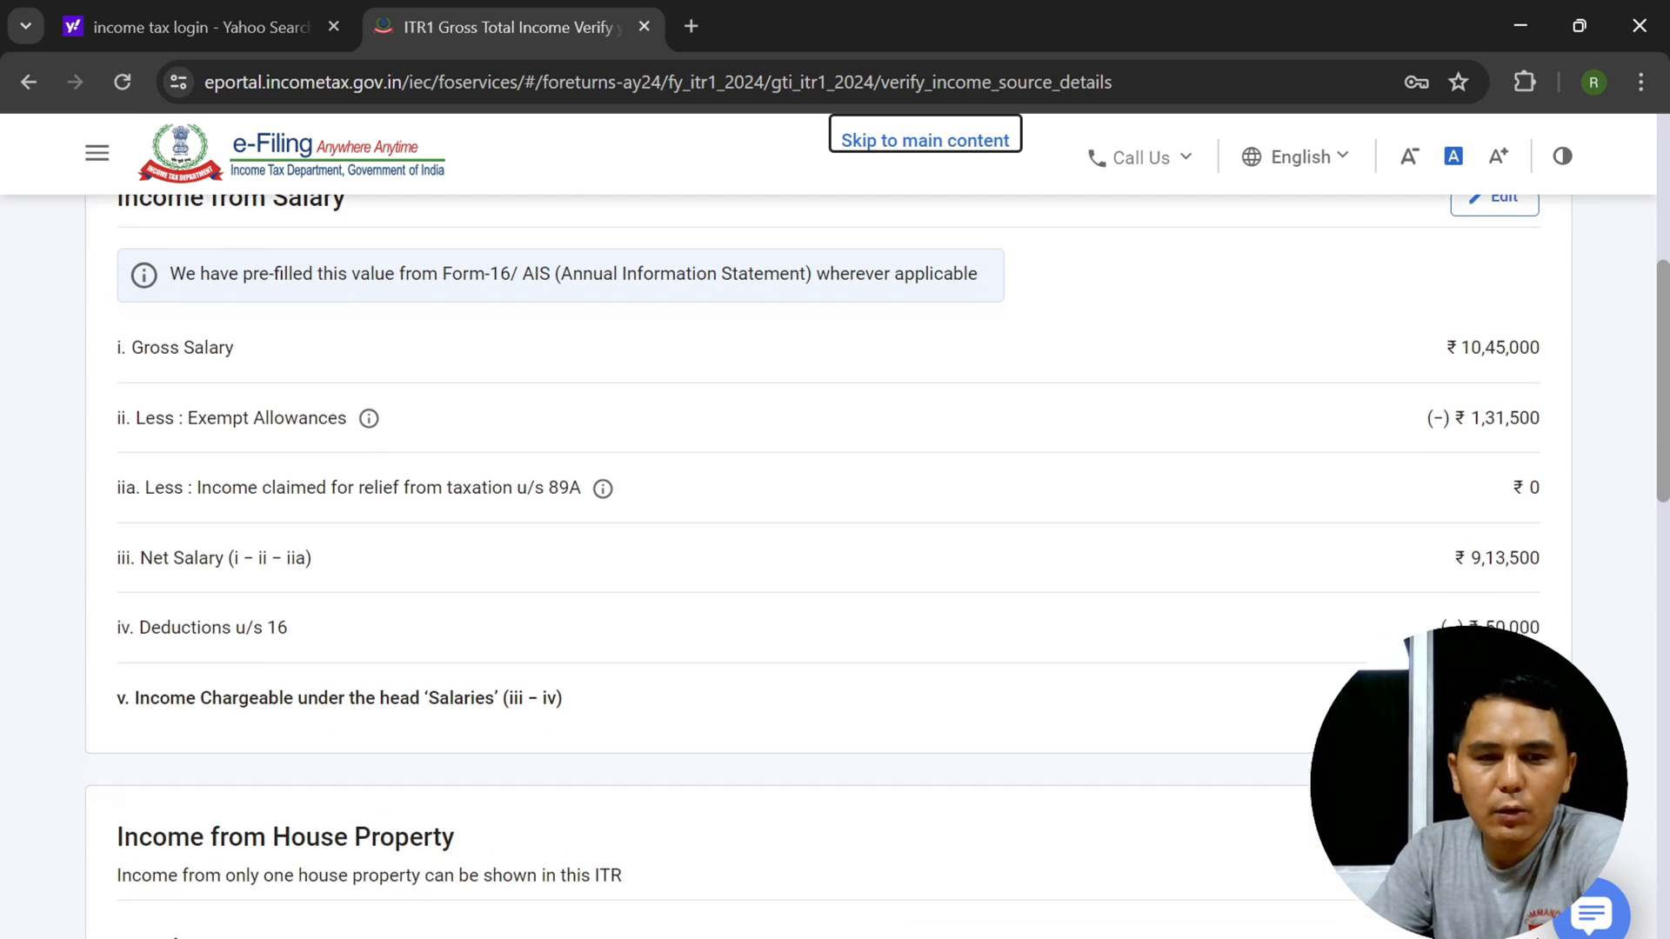
pyautogui.scroll(-3, 363, 506)
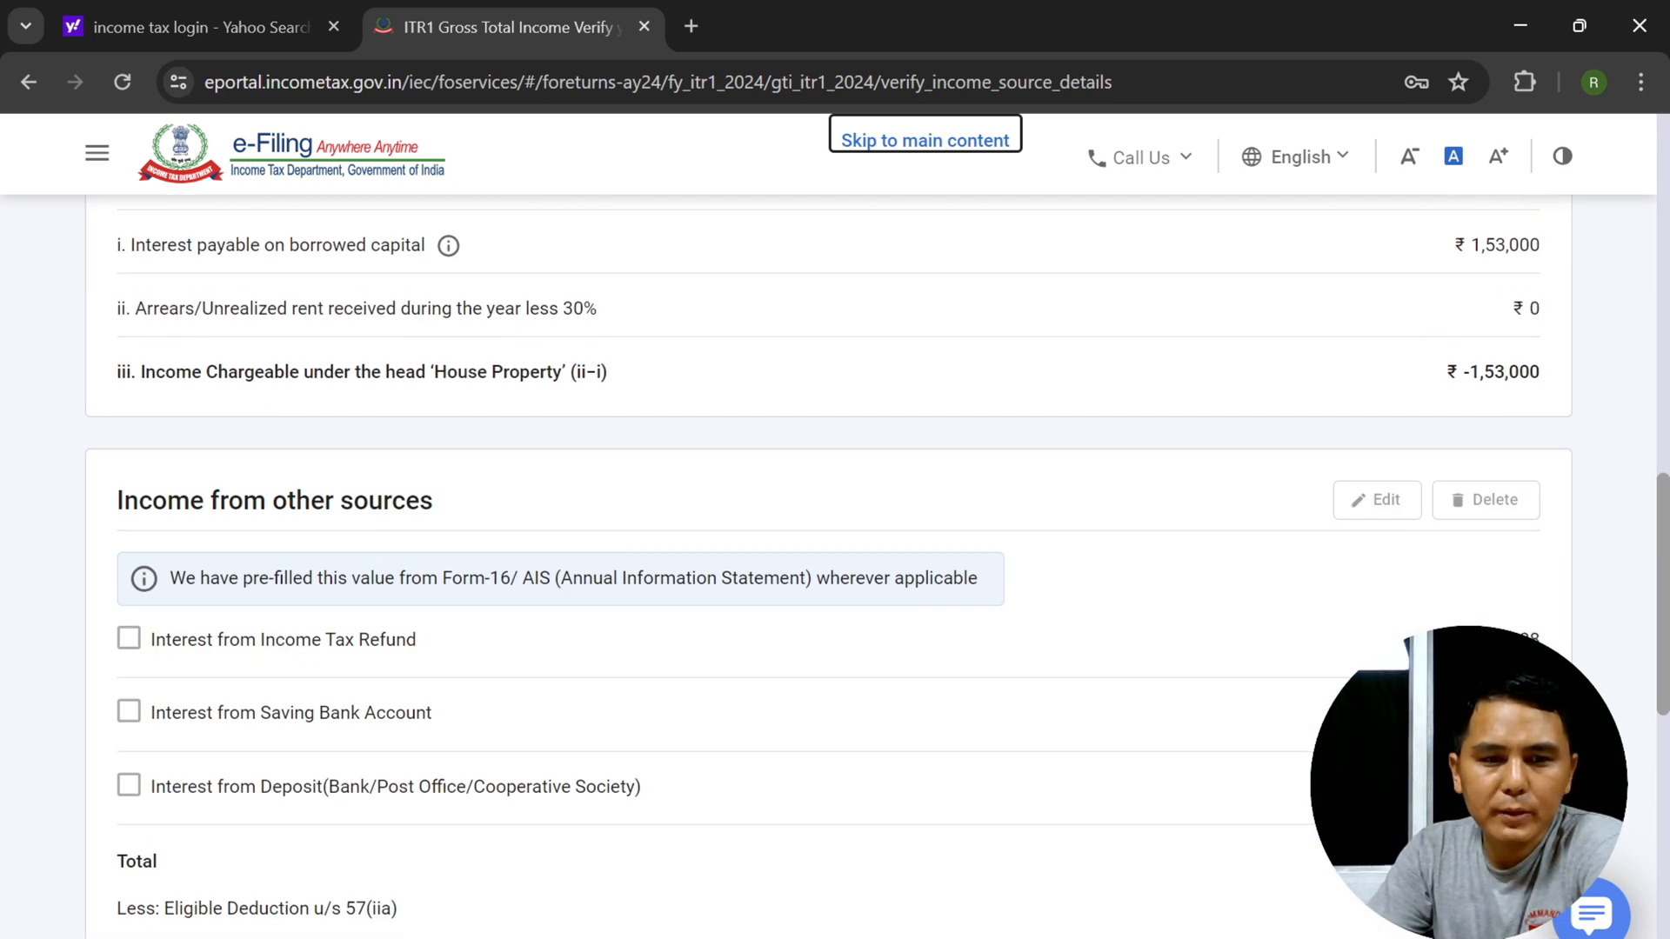
pyautogui.scroll(10, 363, 506)
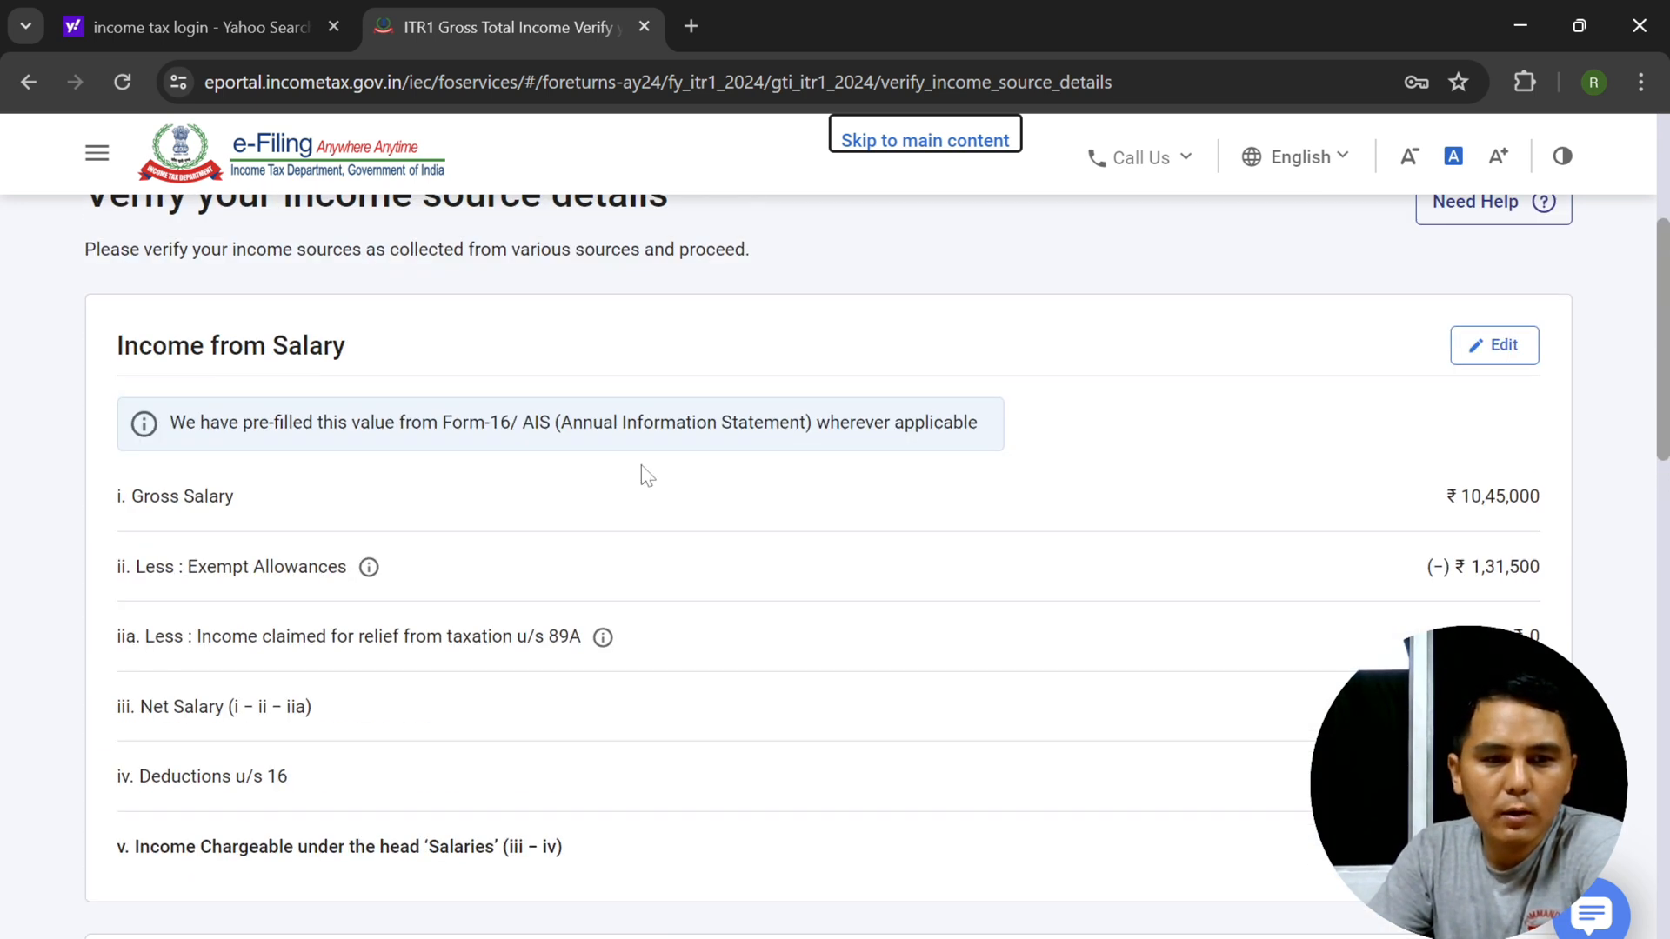
pyautogui.scroll(-5, 659, 566)
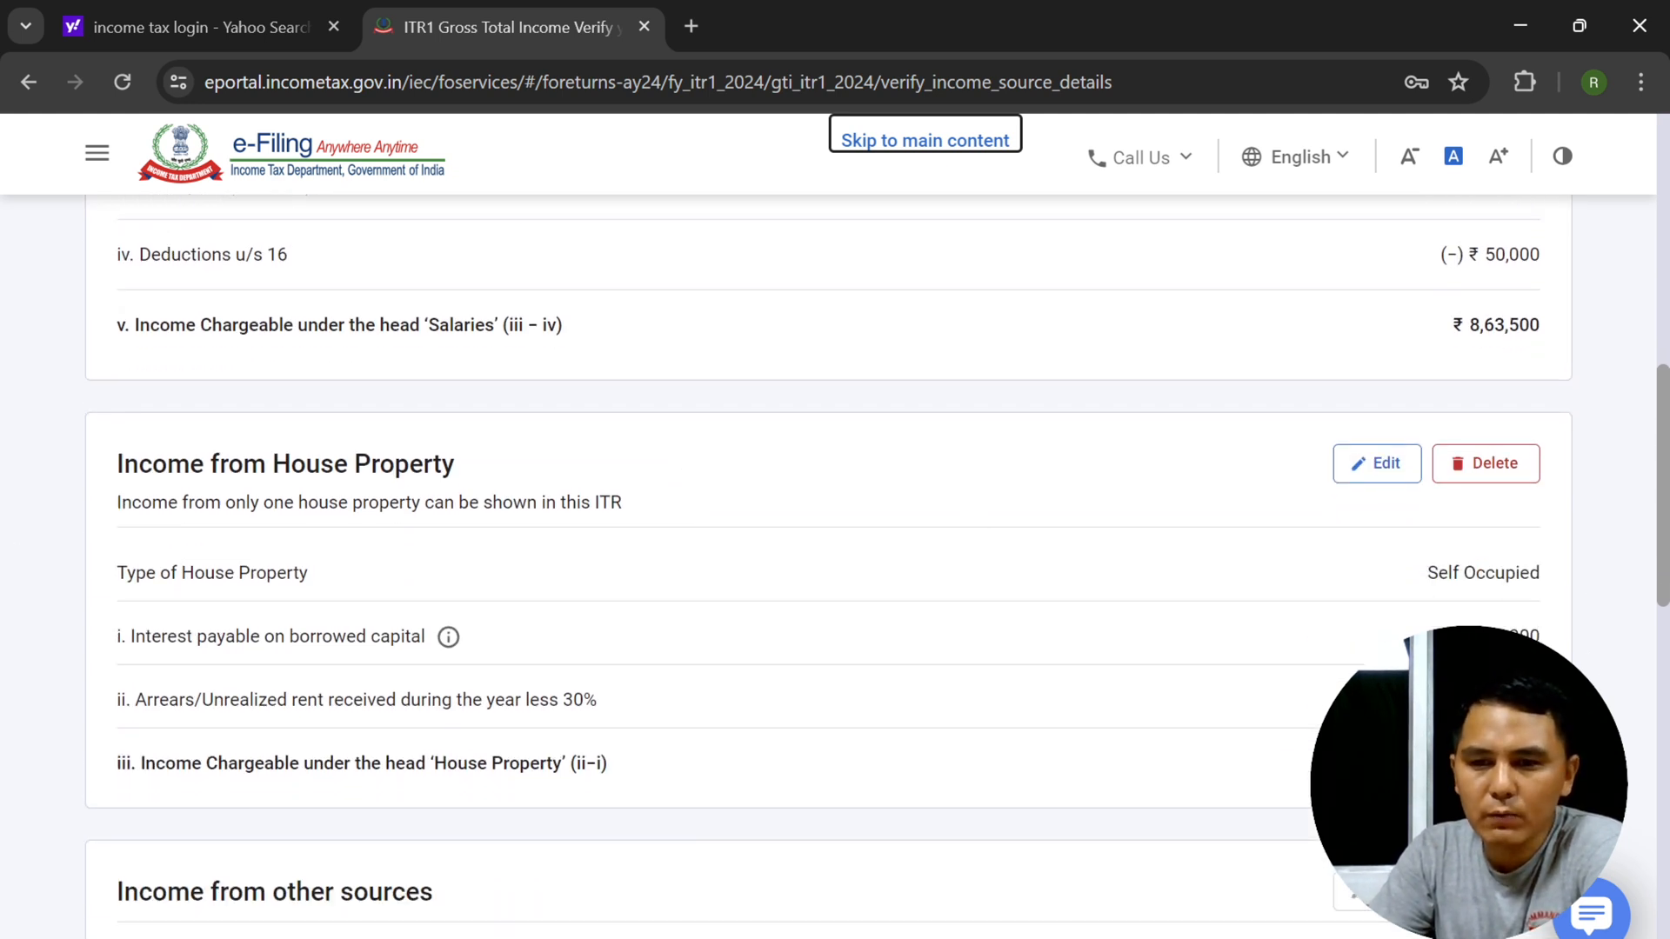
pyautogui.scroll(-6, 835, 574)
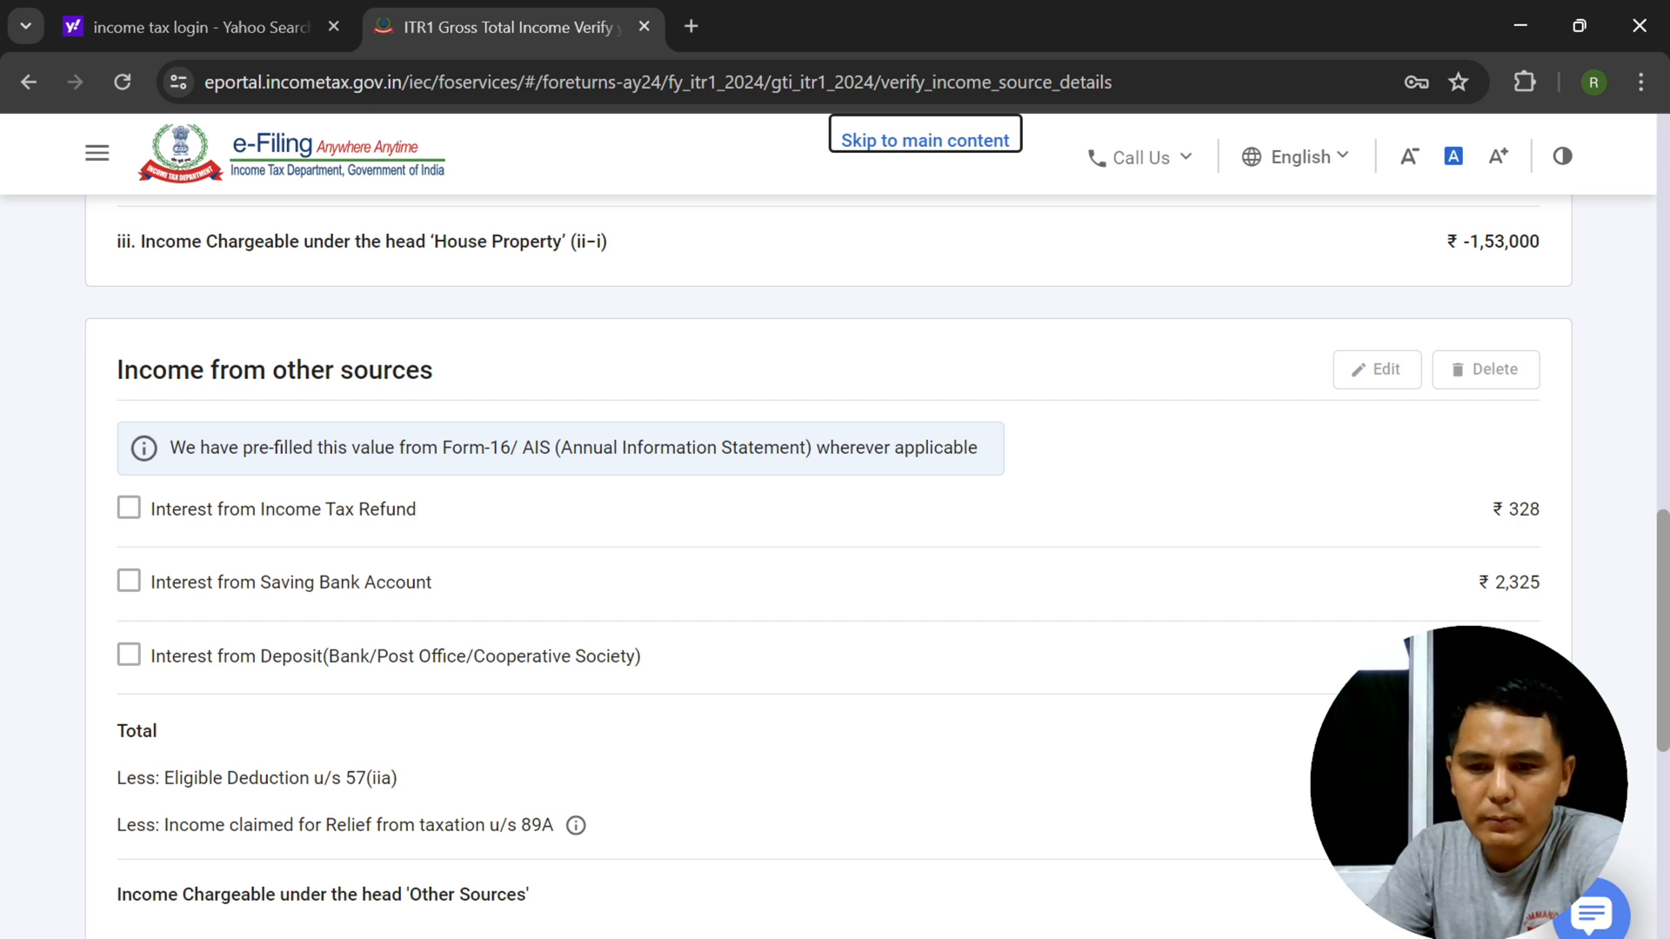
pyautogui.scroll(-5, 571, 608)
pyautogui.scroll(-5, 1270, 618)
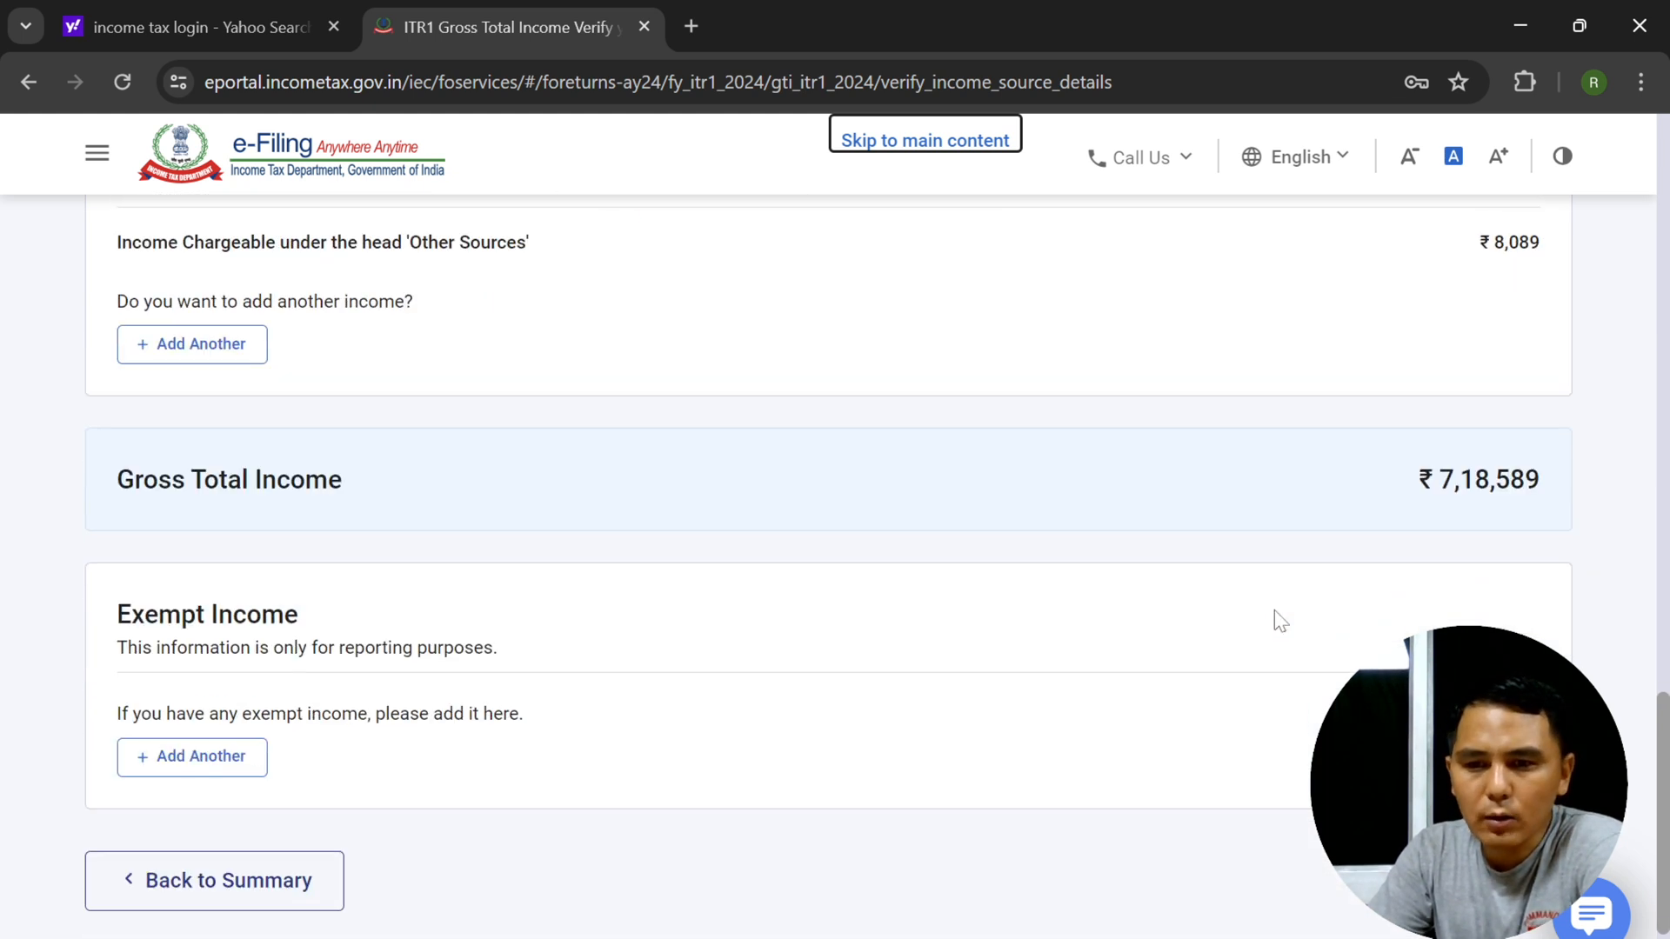
pyautogui.click(1470, 713)
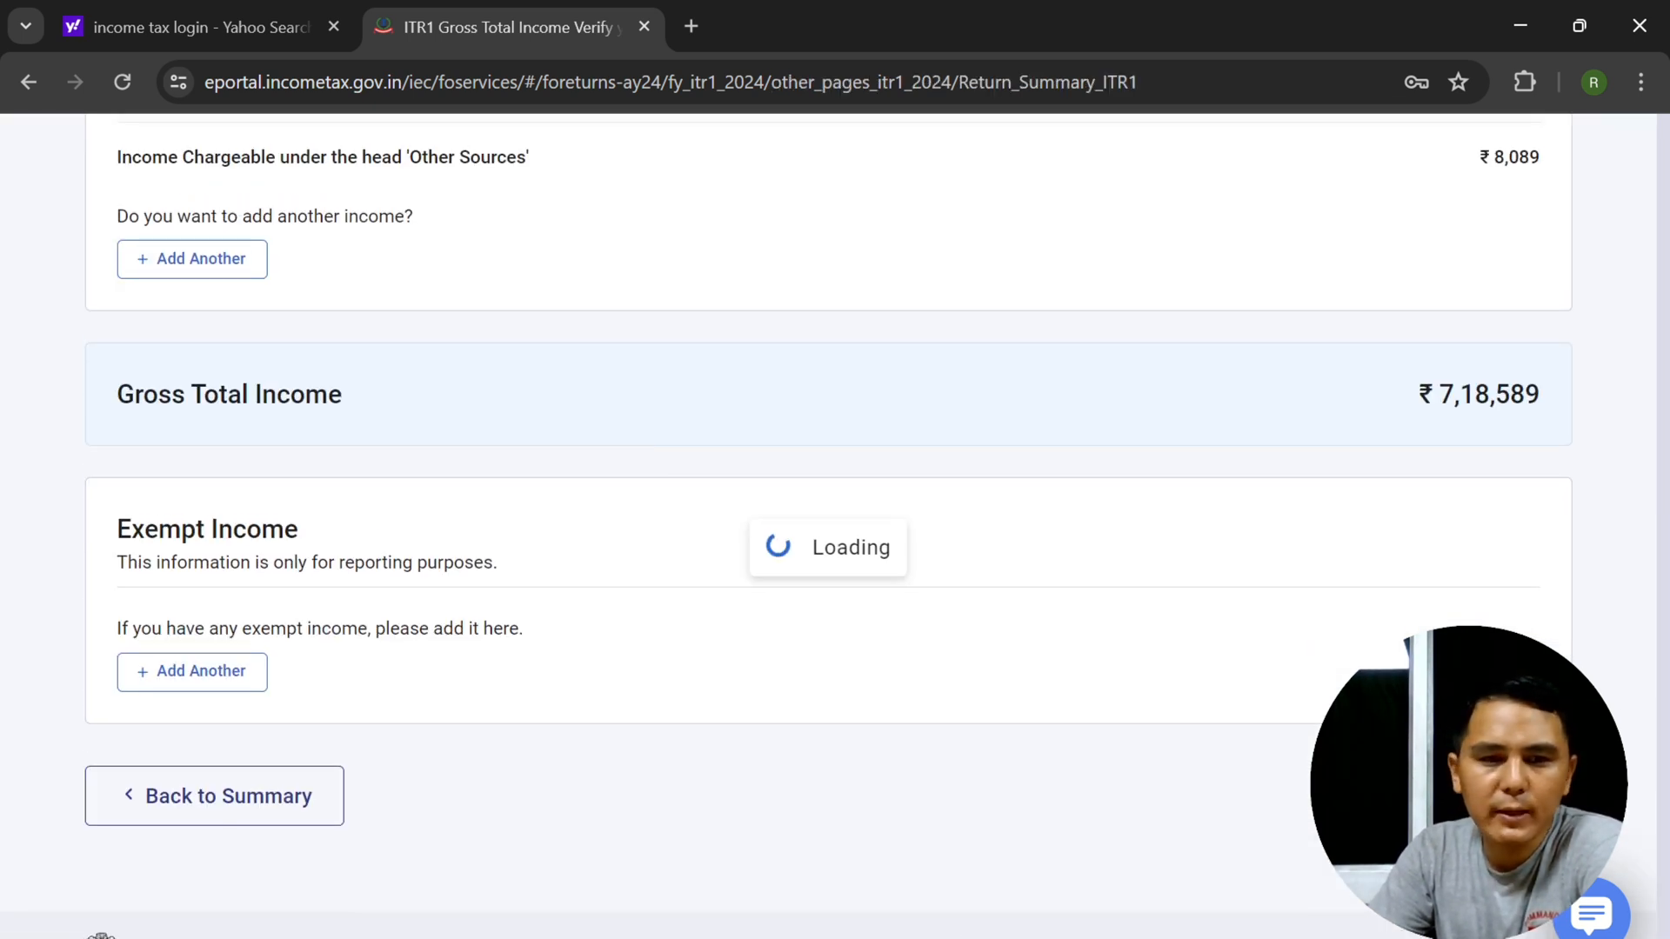
# - Open the Total Deductions section from the Return Summary
pyautogui.scroll(-3, 1469, 713)
pyautogui.scroll(-3, 487, 650)
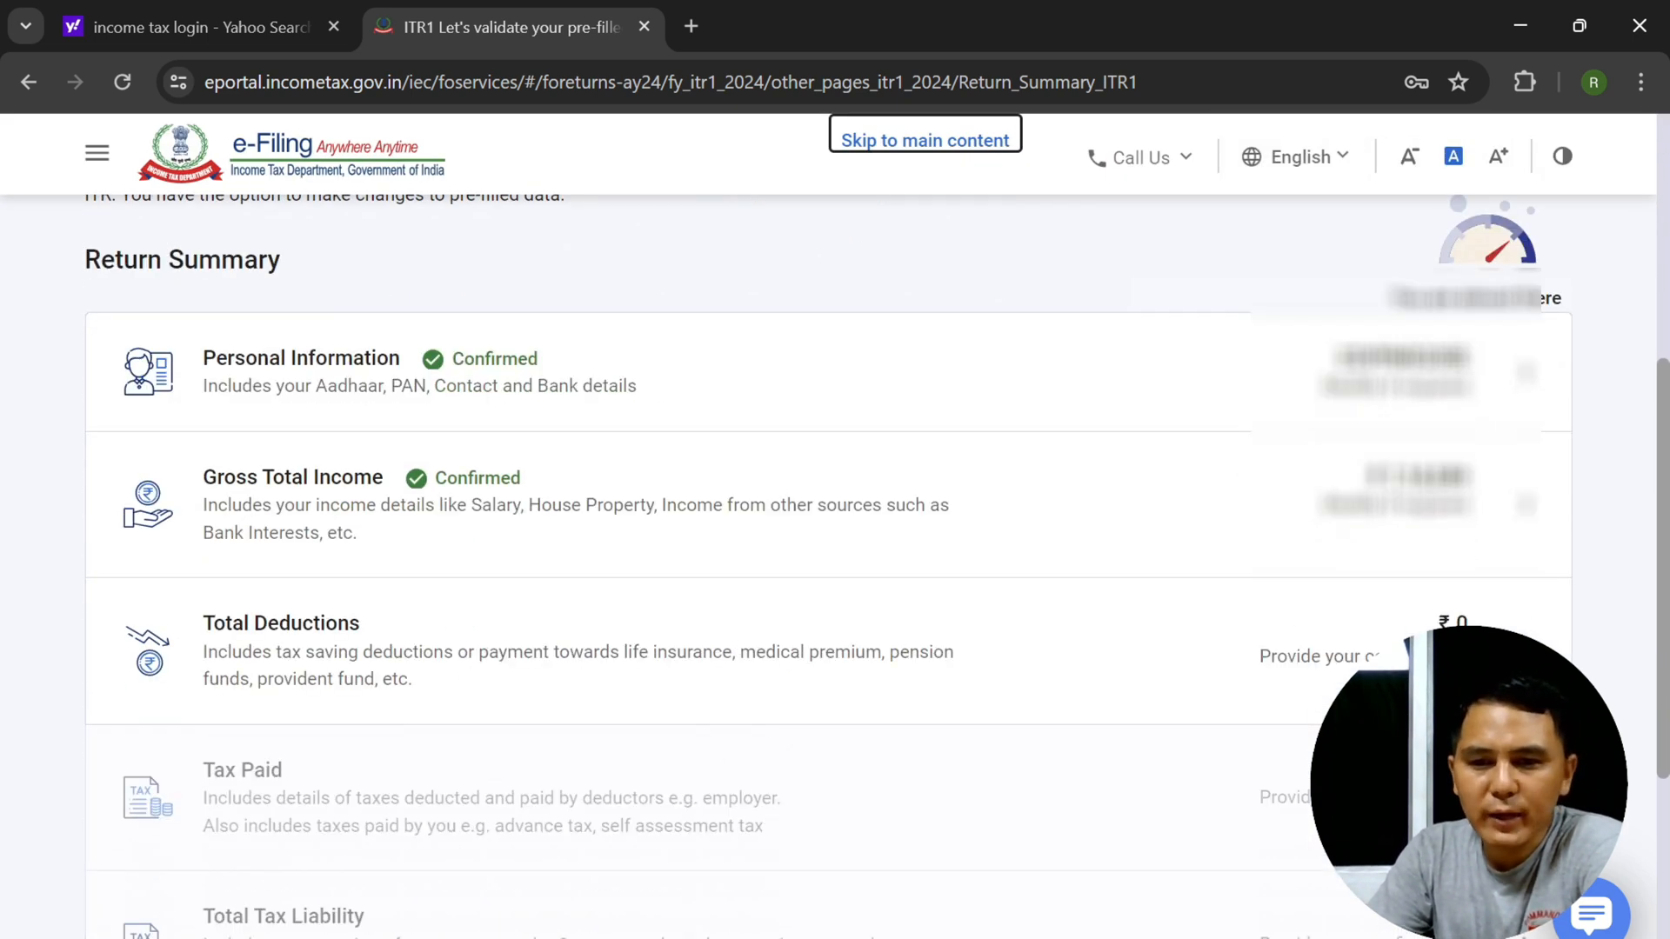
pyautogui.click(1526, 651)
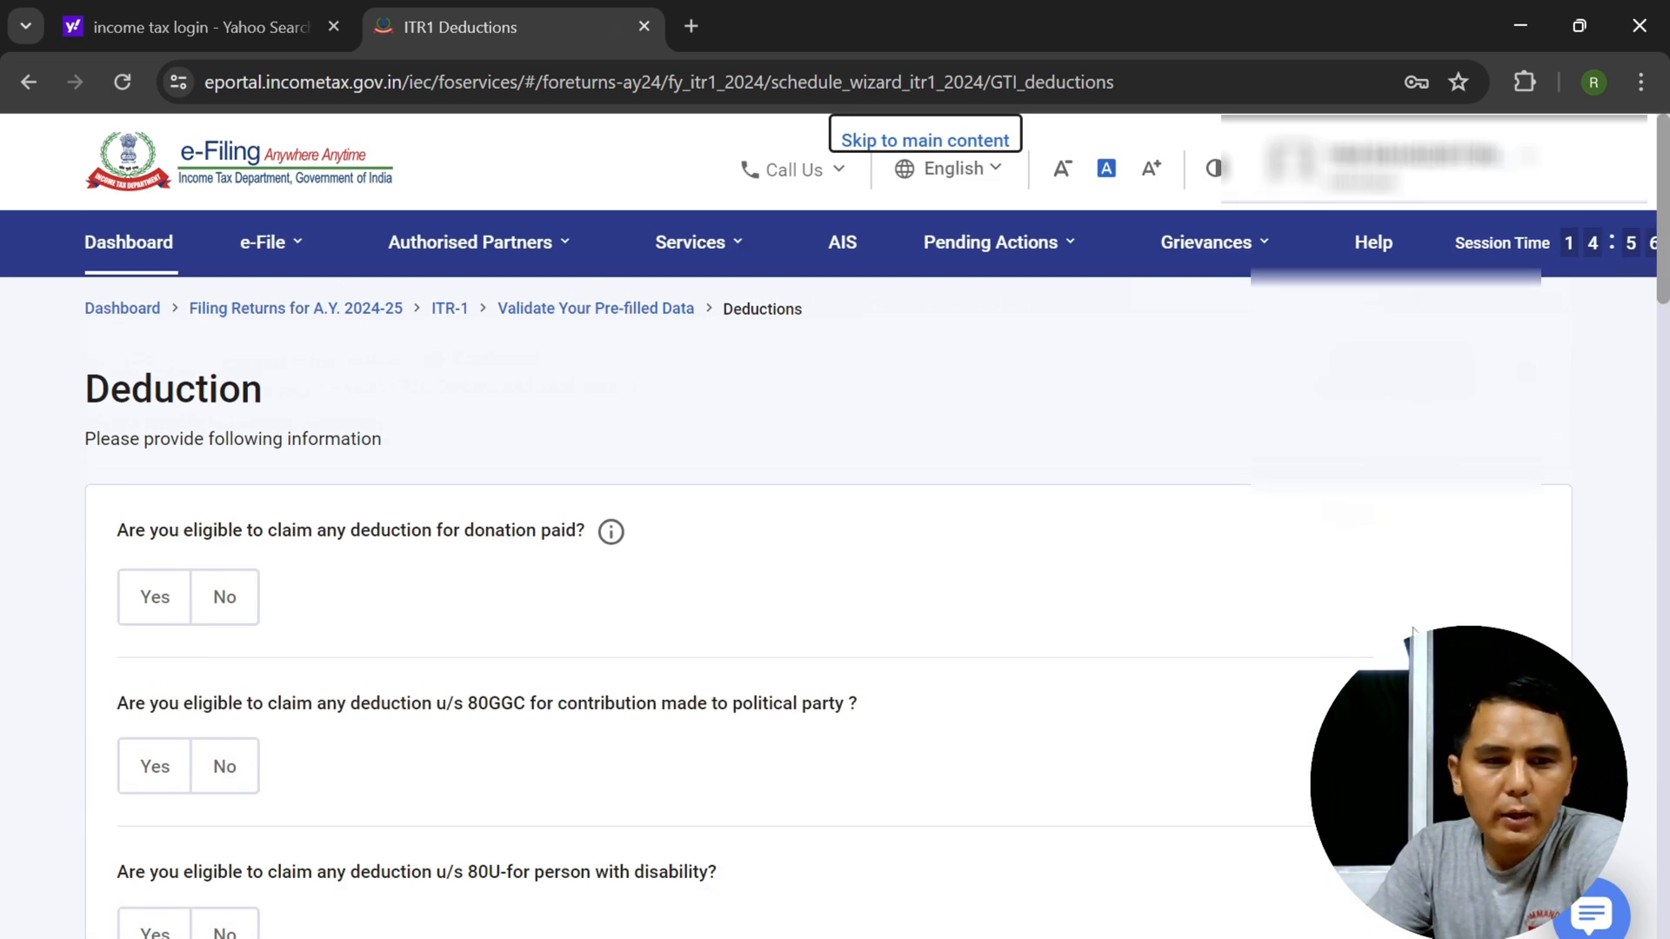
# - Answer No to the deductions for donation paid and for political party contributions u/s 80GGC
pyautogui.scroll(-3, 580, 493)
pyautogui.scroll(2, 580, 502)
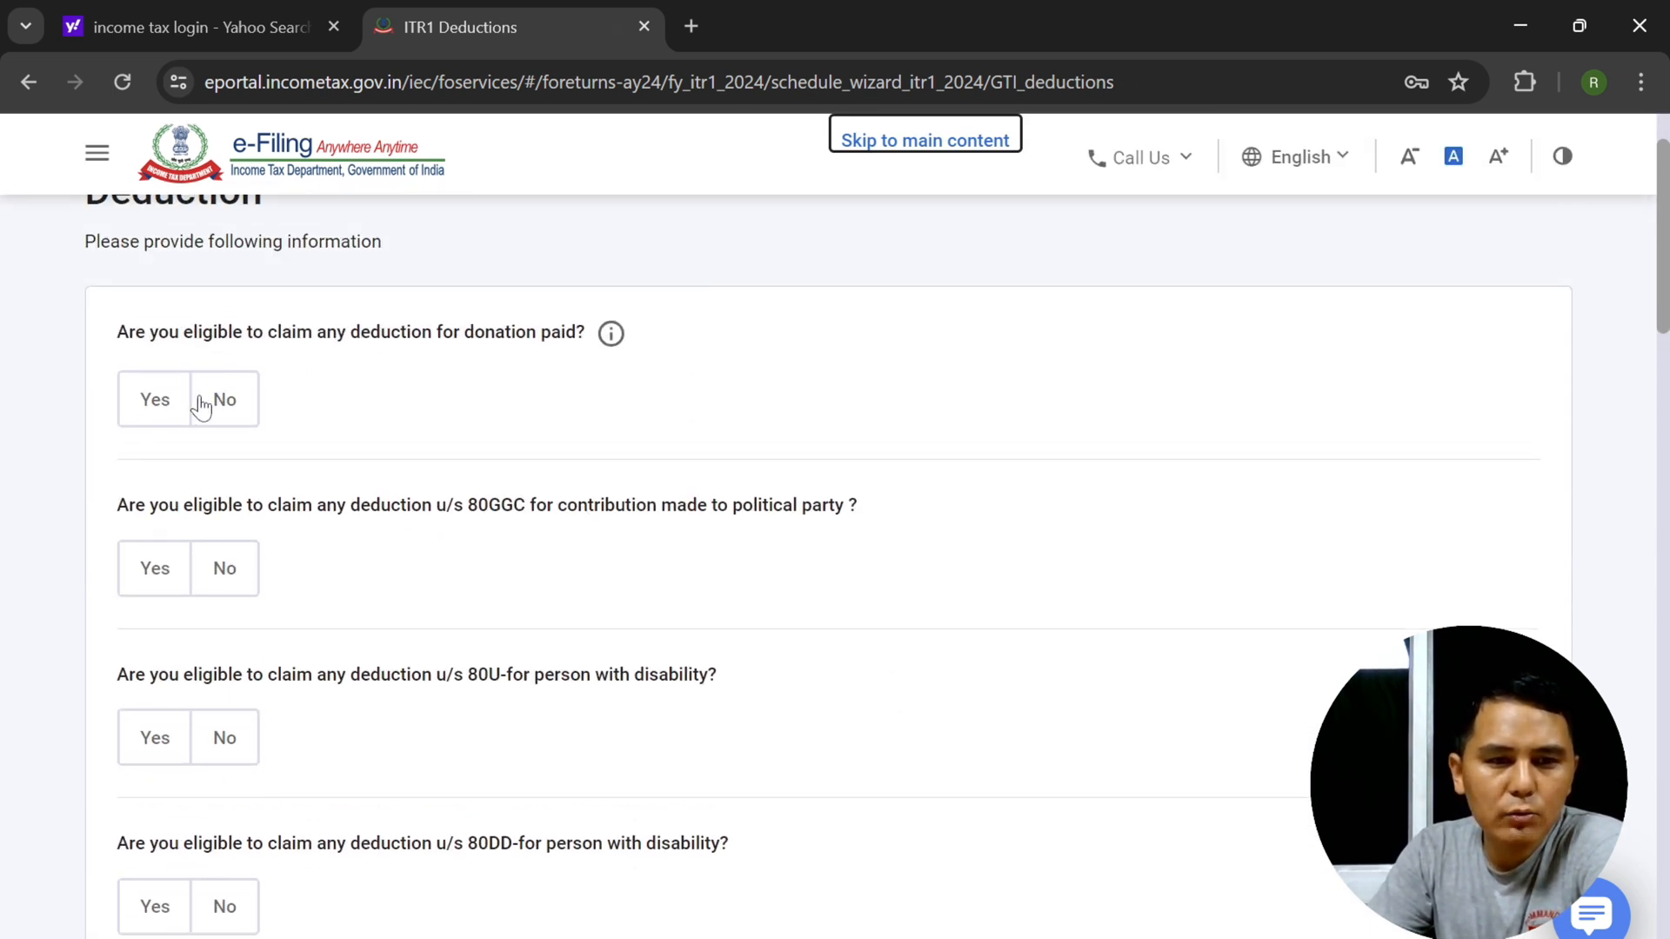
pyautogui.click(225, 402)
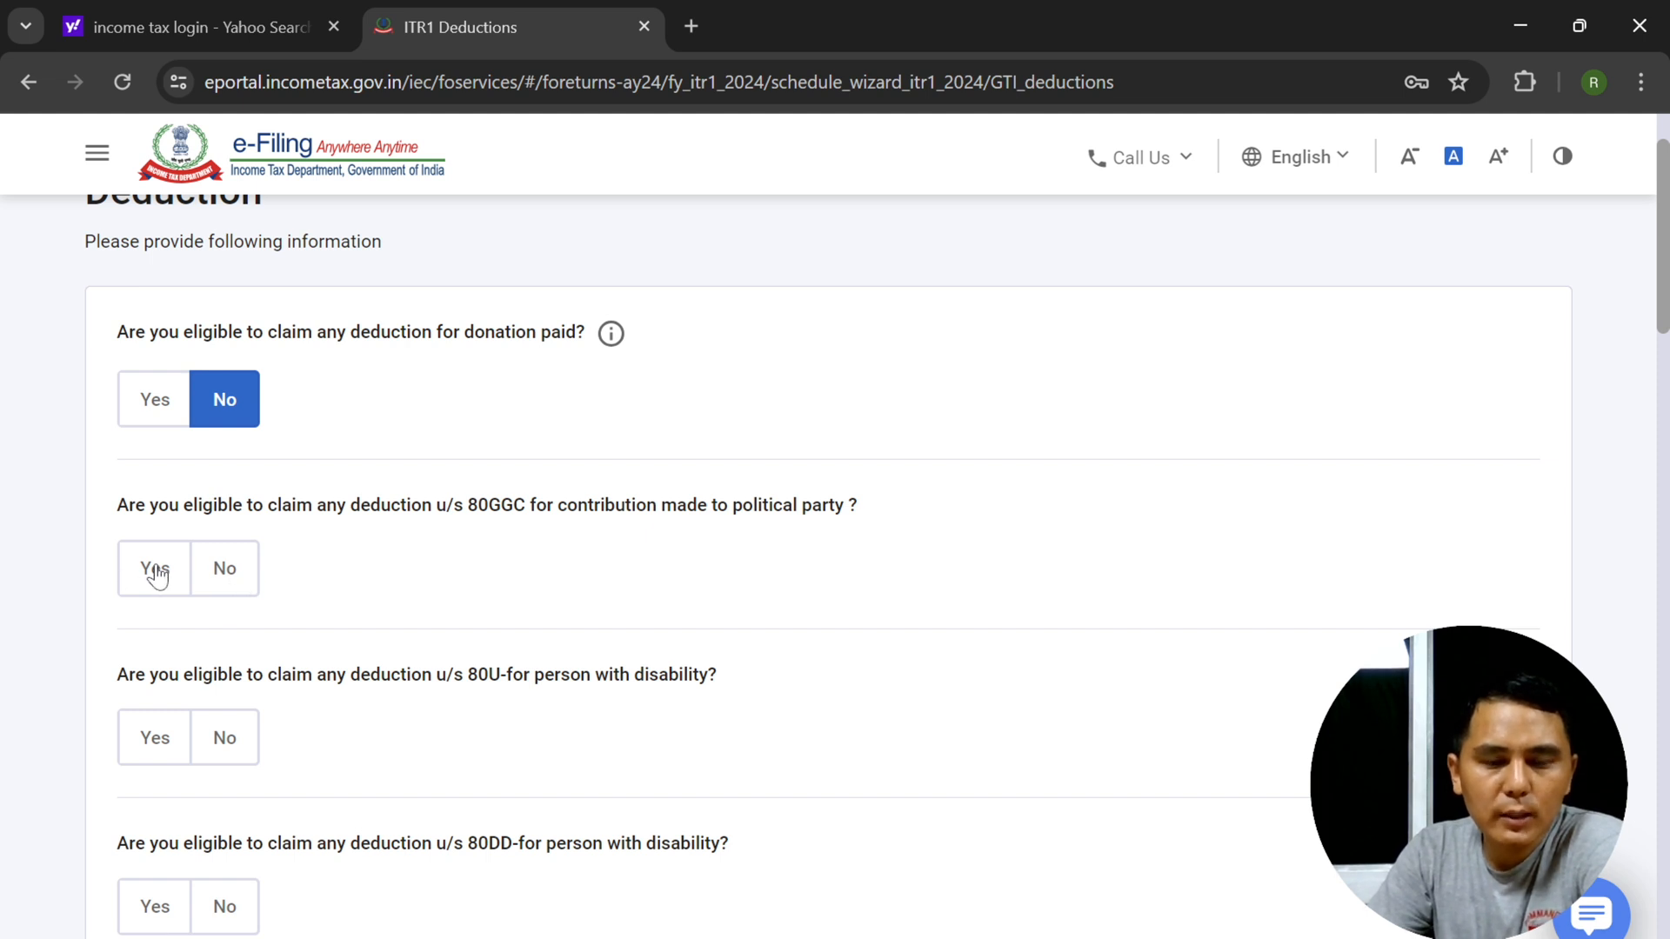
pyautogui.click(241, 578)
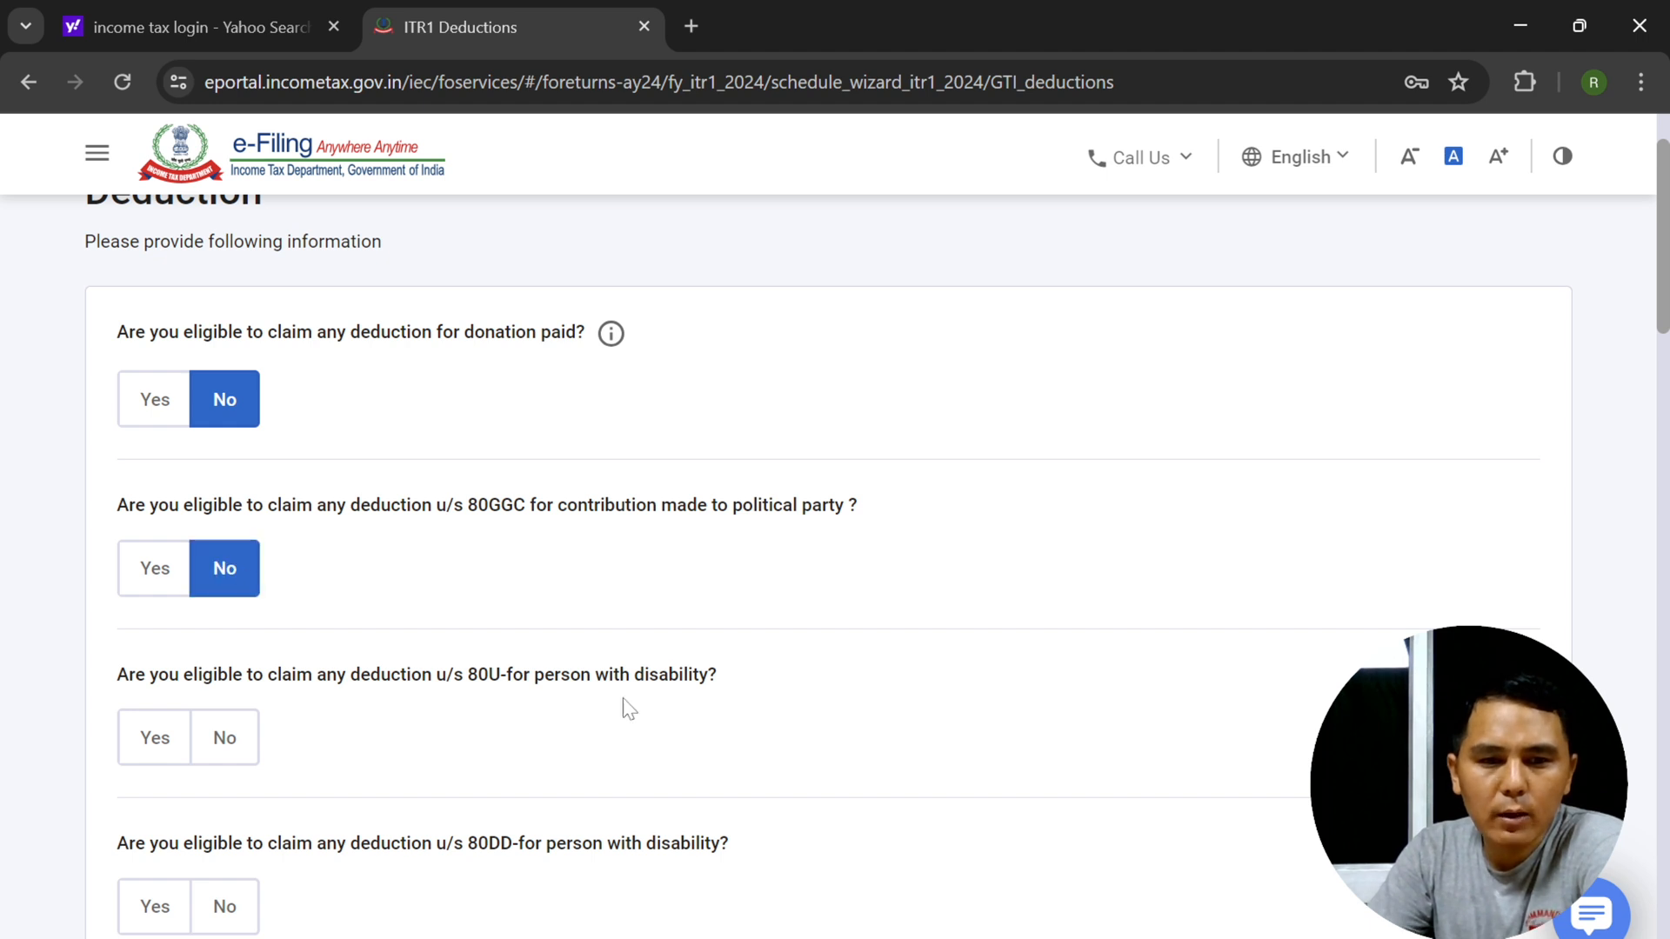
# - Answer No to the disability deductions u/s 80U and 80DD
pyautogui.scroll(-2, 622, 701)
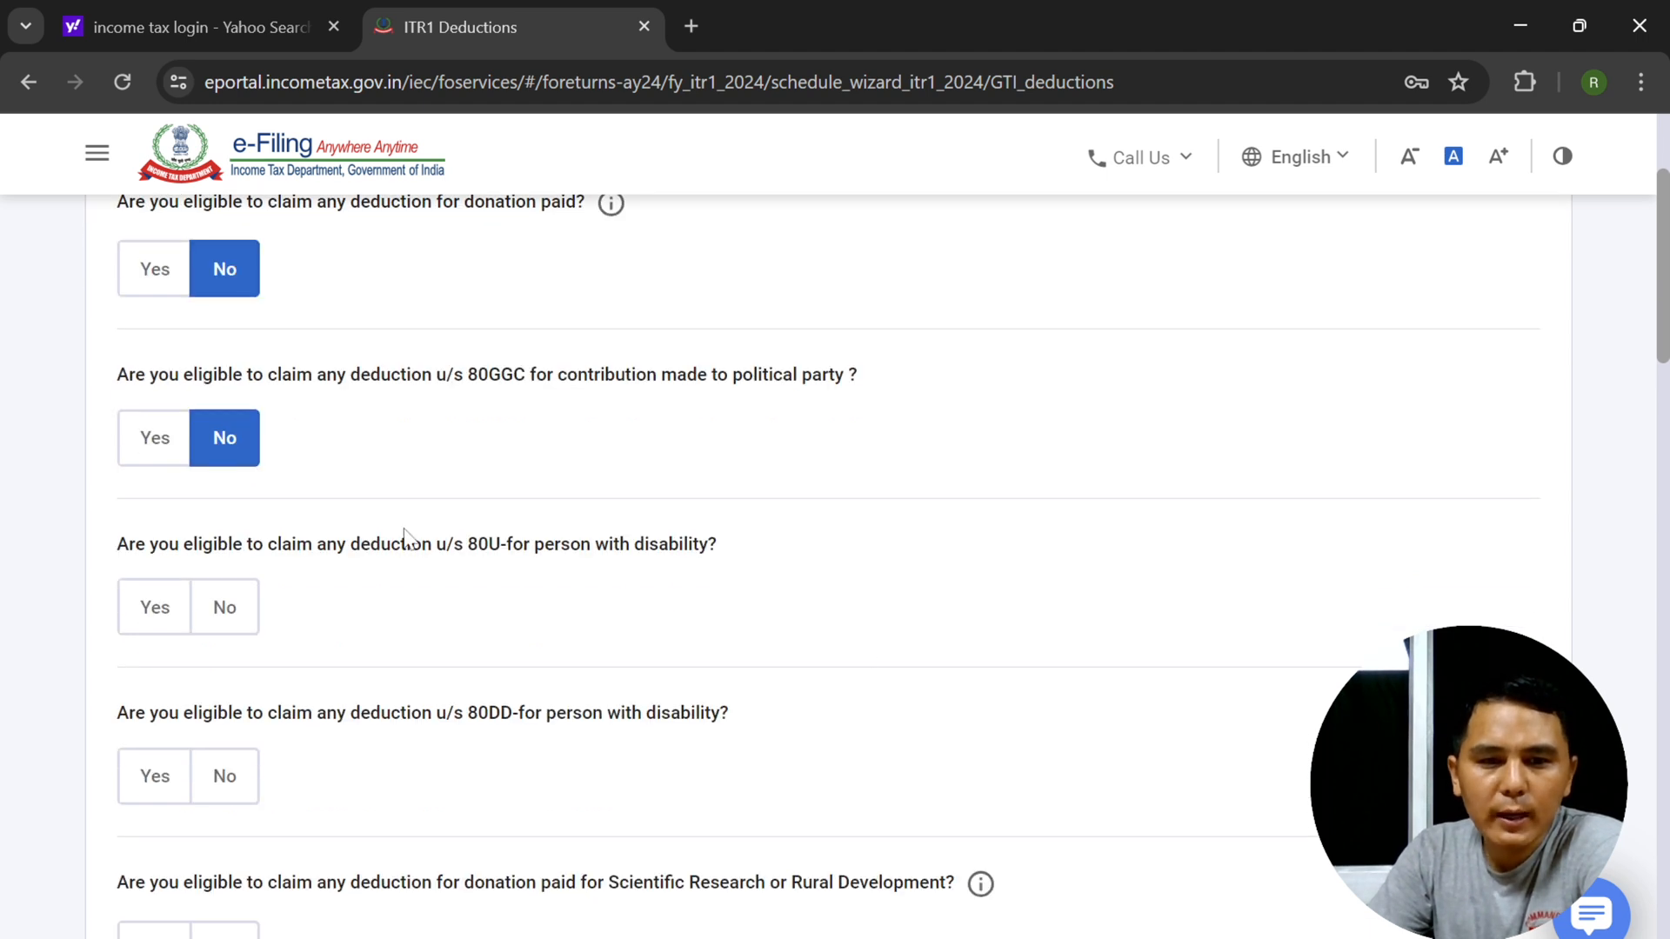
pyautogui.click(236, 611)
pyautogui.scroll(-3, 469, 384)
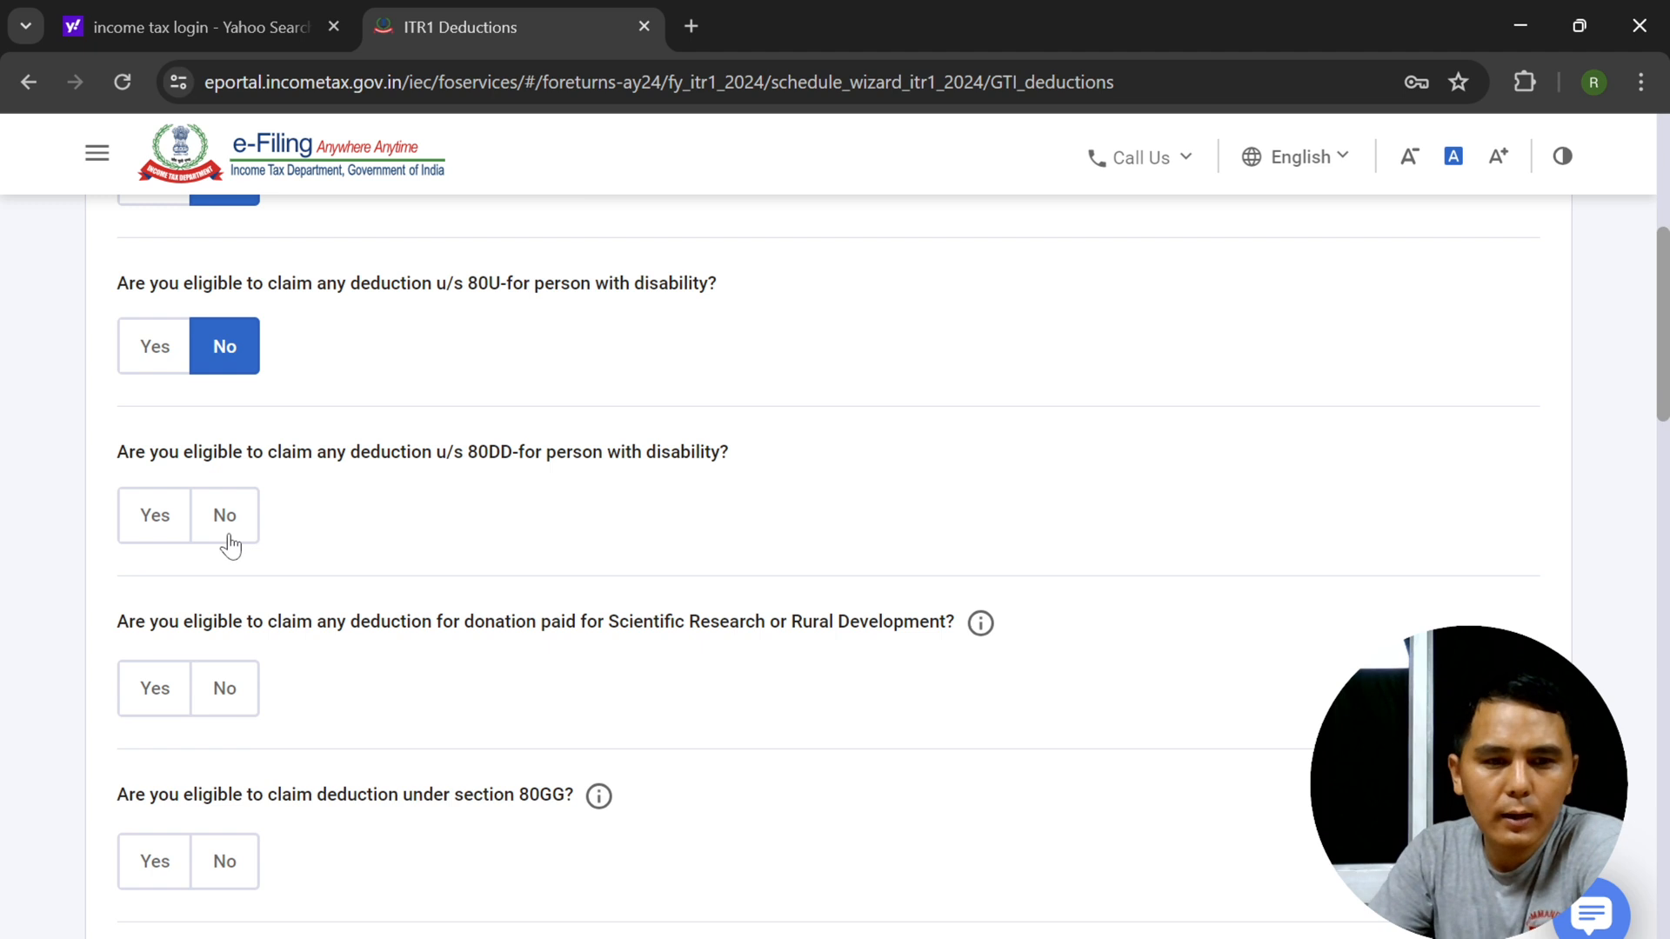
pyautogui.click(228, 532)
# - Answer No to the Scientific Research or Rural Development donation deduction and to the section 80GG deduction
pyautogui.scroll(-2, 661, 474)
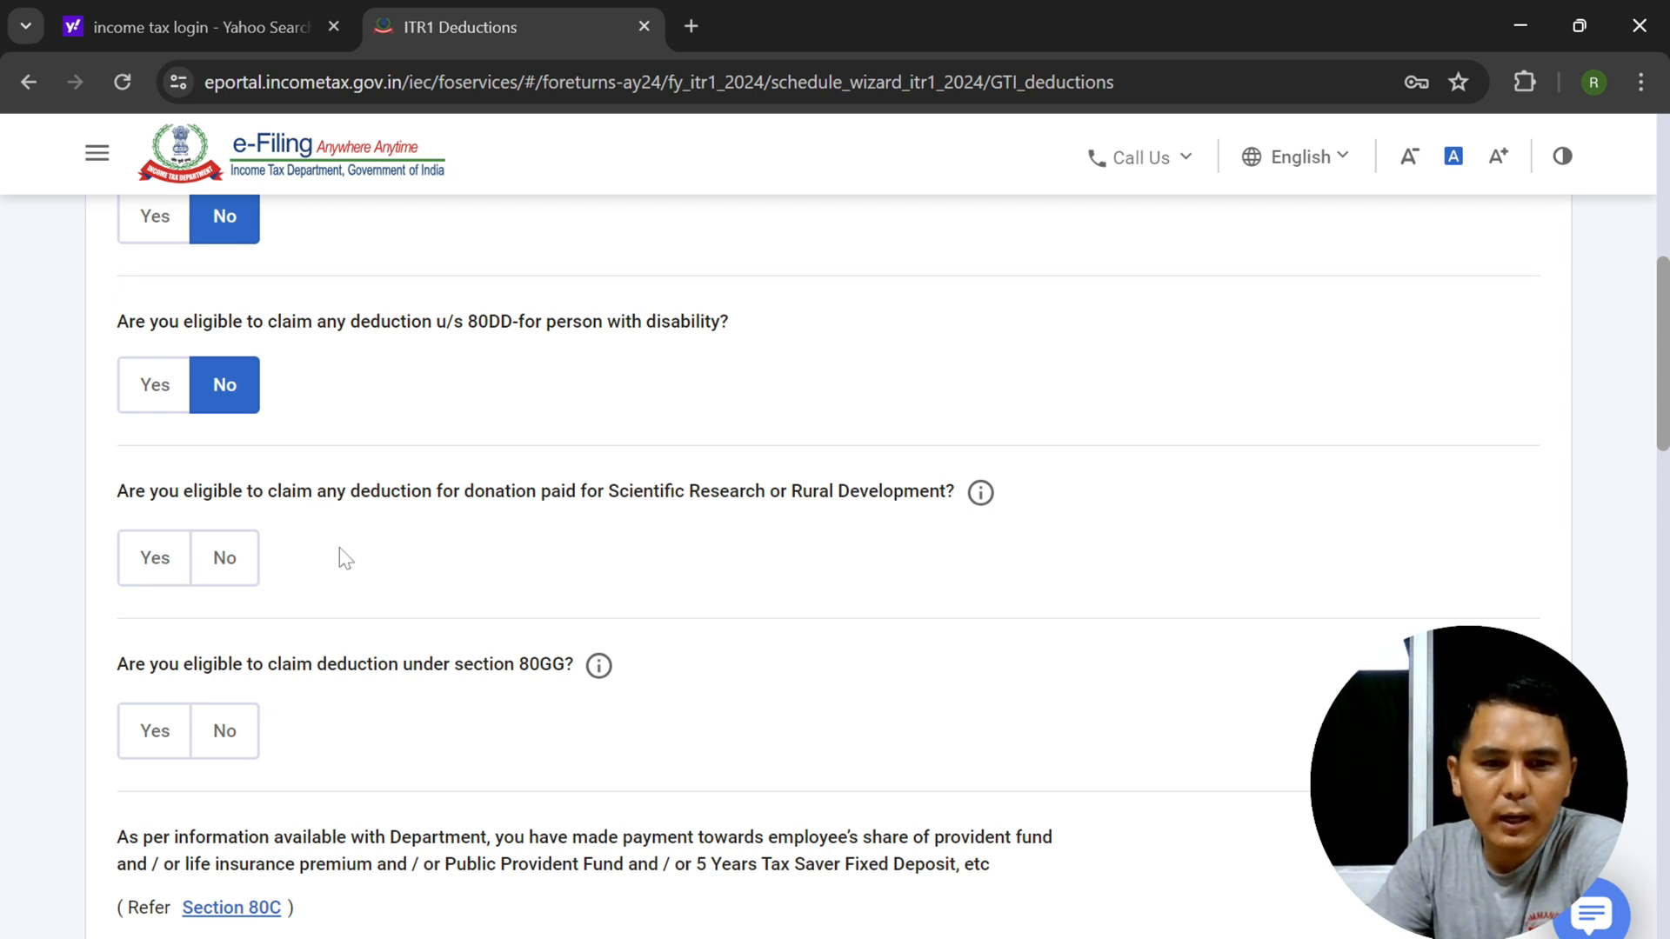
pyautogui.click(243, 576)
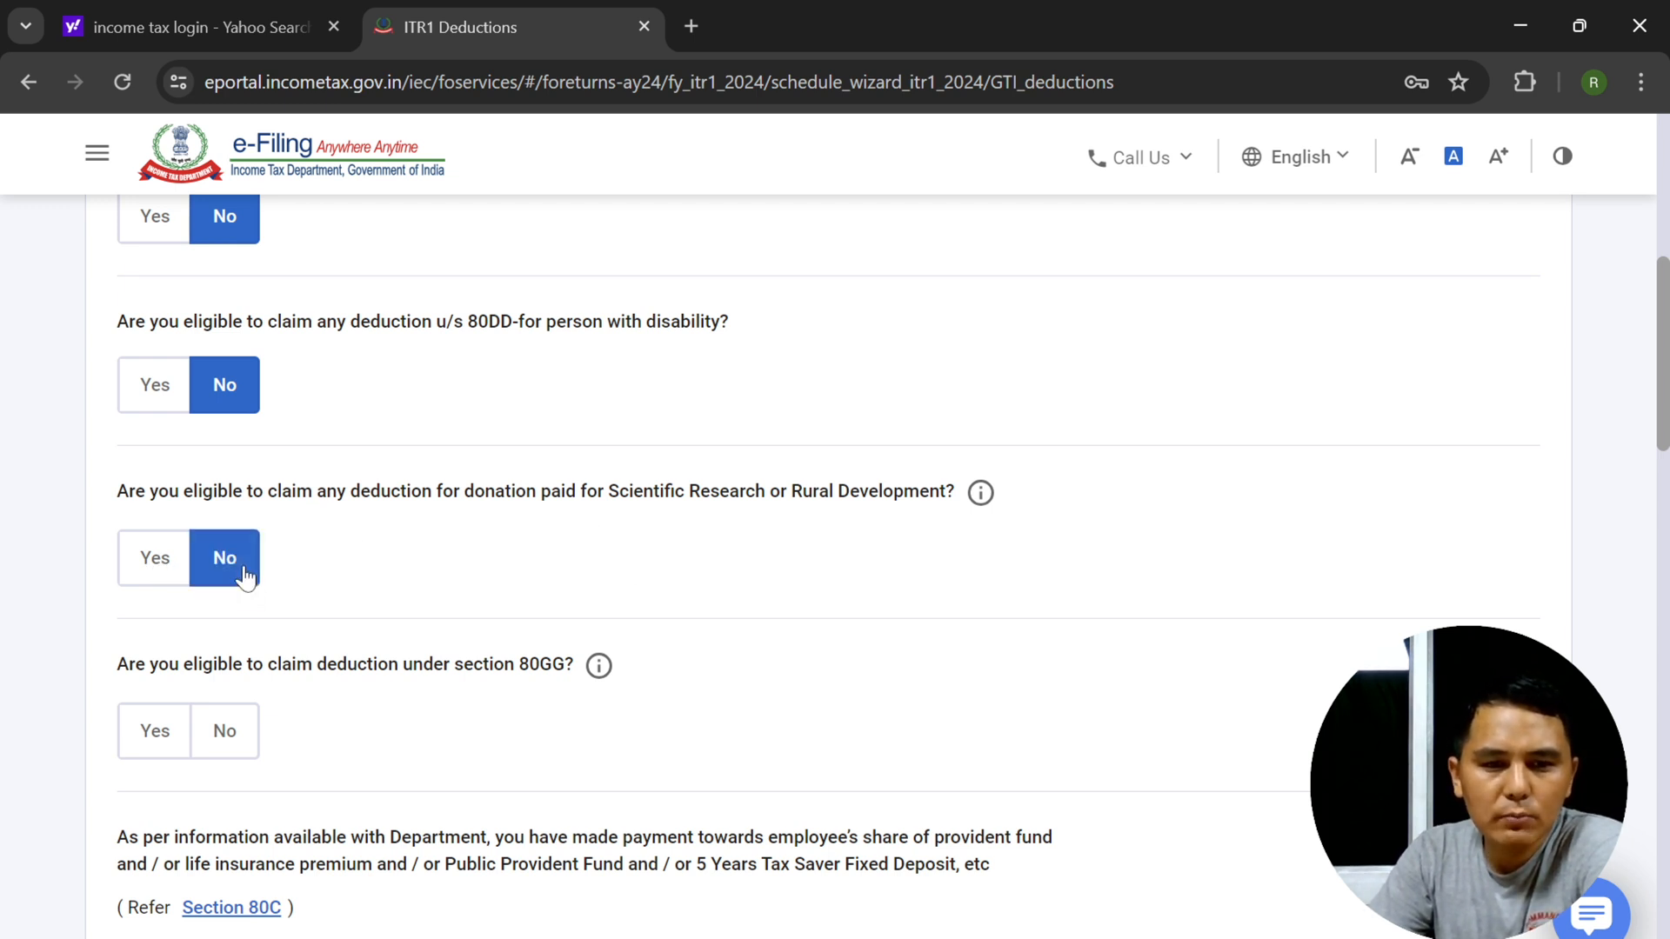
pyautogui.scroll(-3, 246, 575)
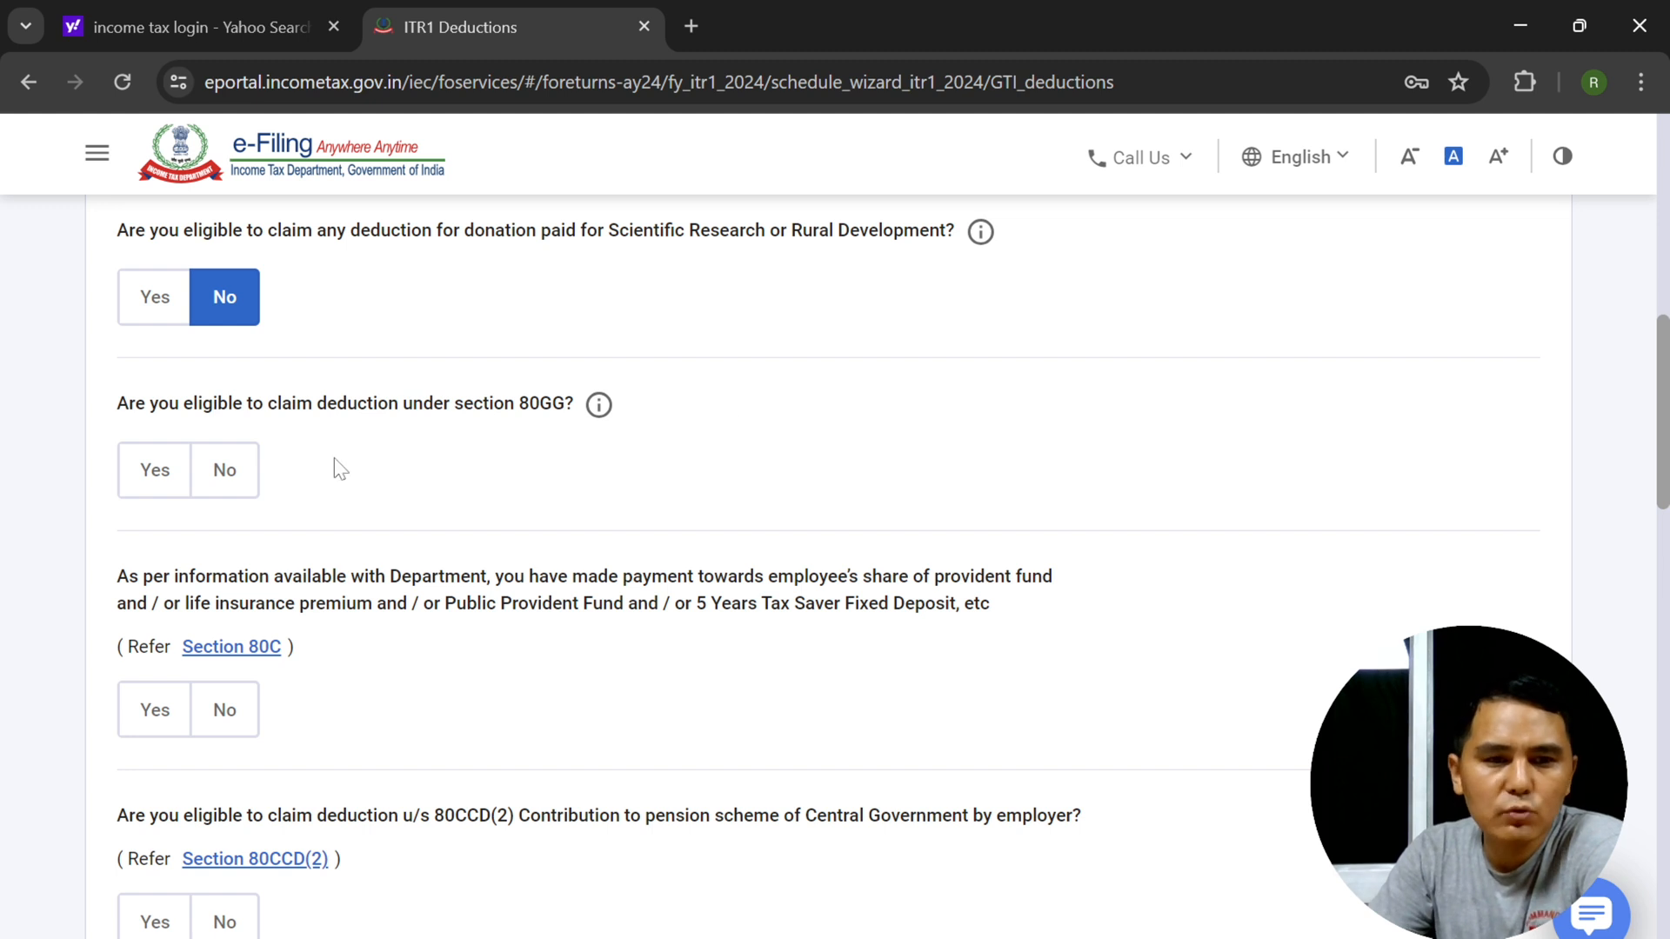
pyautogui.click(228, 475)
# - Answer Yes to the Section 80C payments question and claim a deduction of ₹1,50,000
pyautogui.scroll(-3, 734, 533)
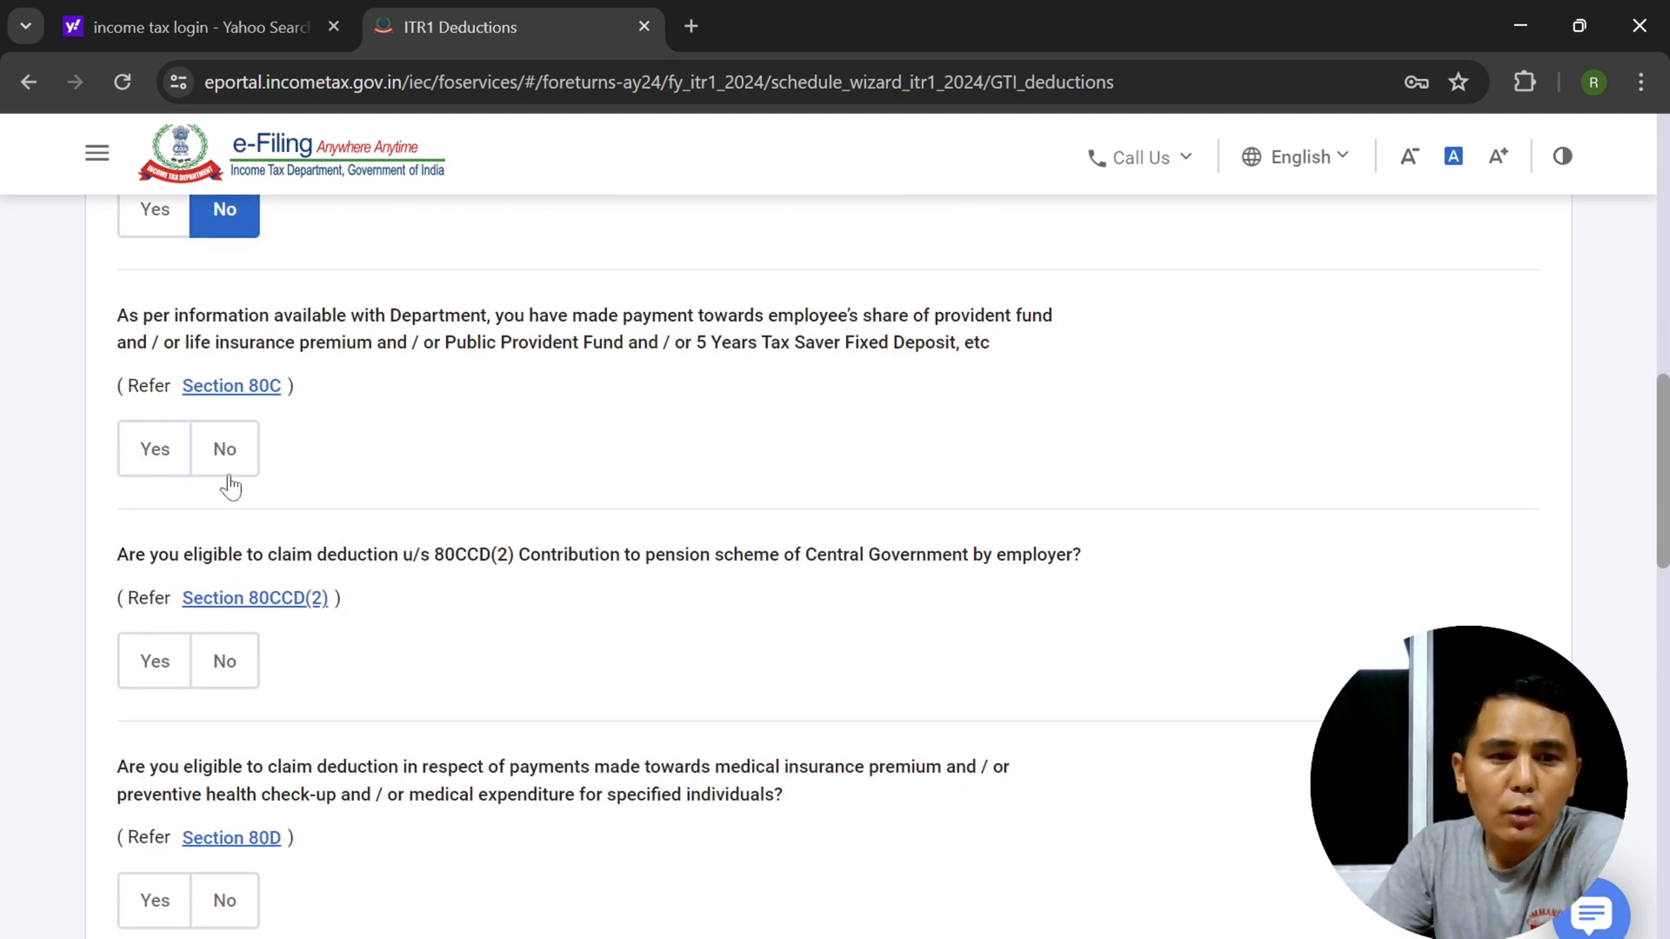
pyautogui.click(173, 451)
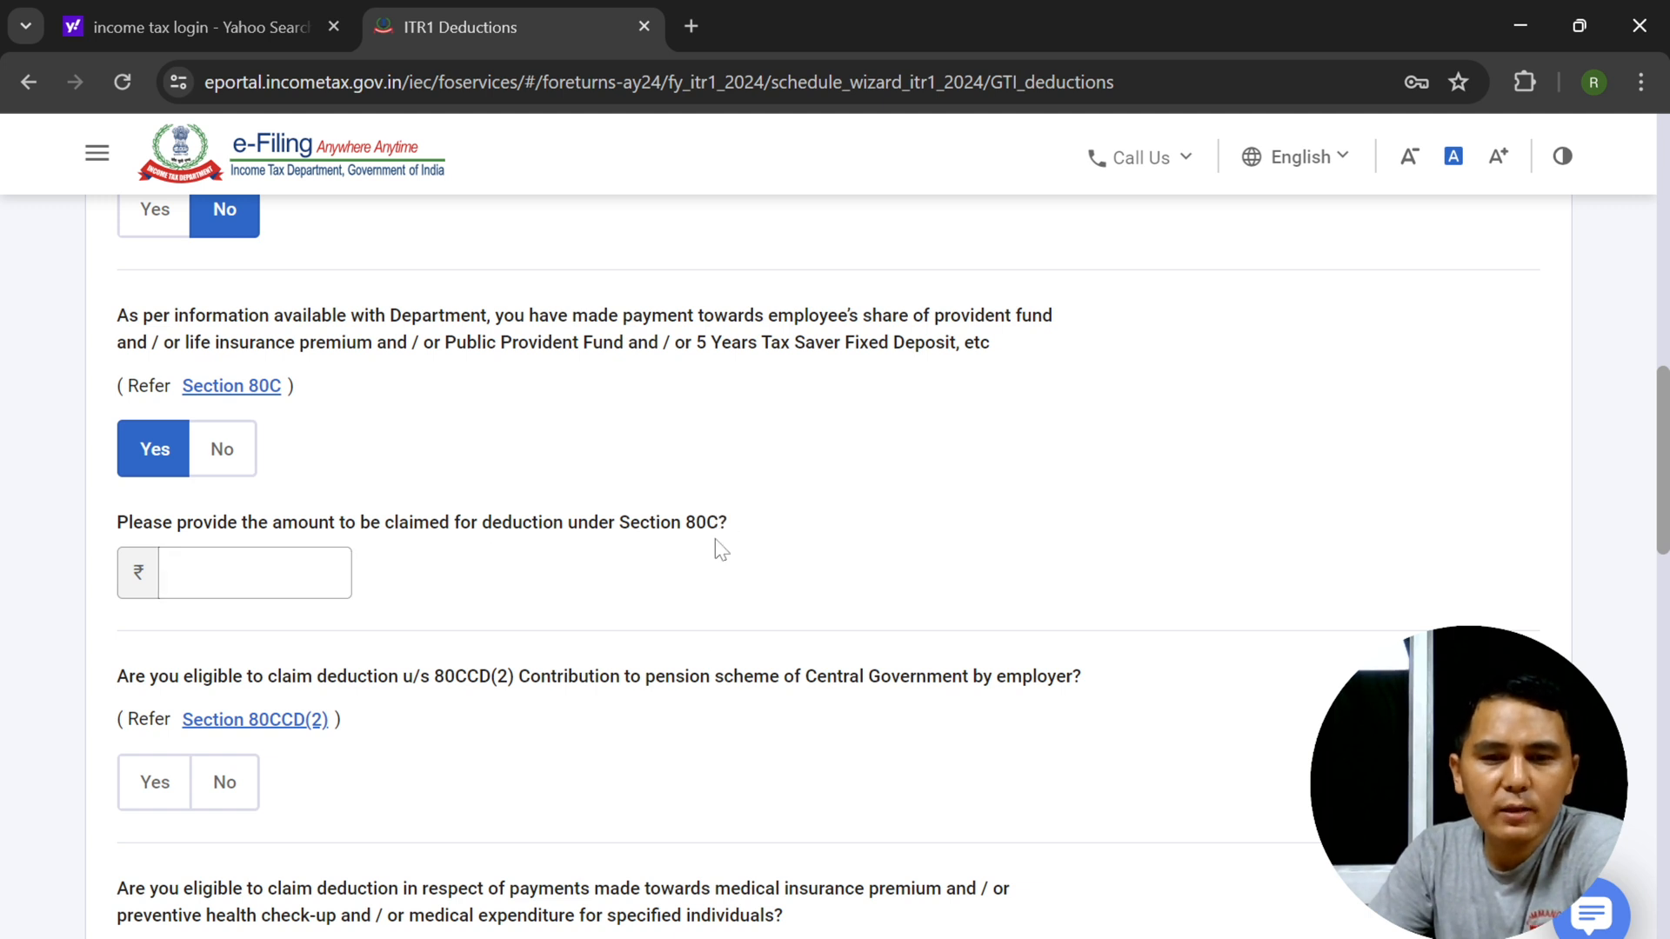
pyautogui.click(348, 561)
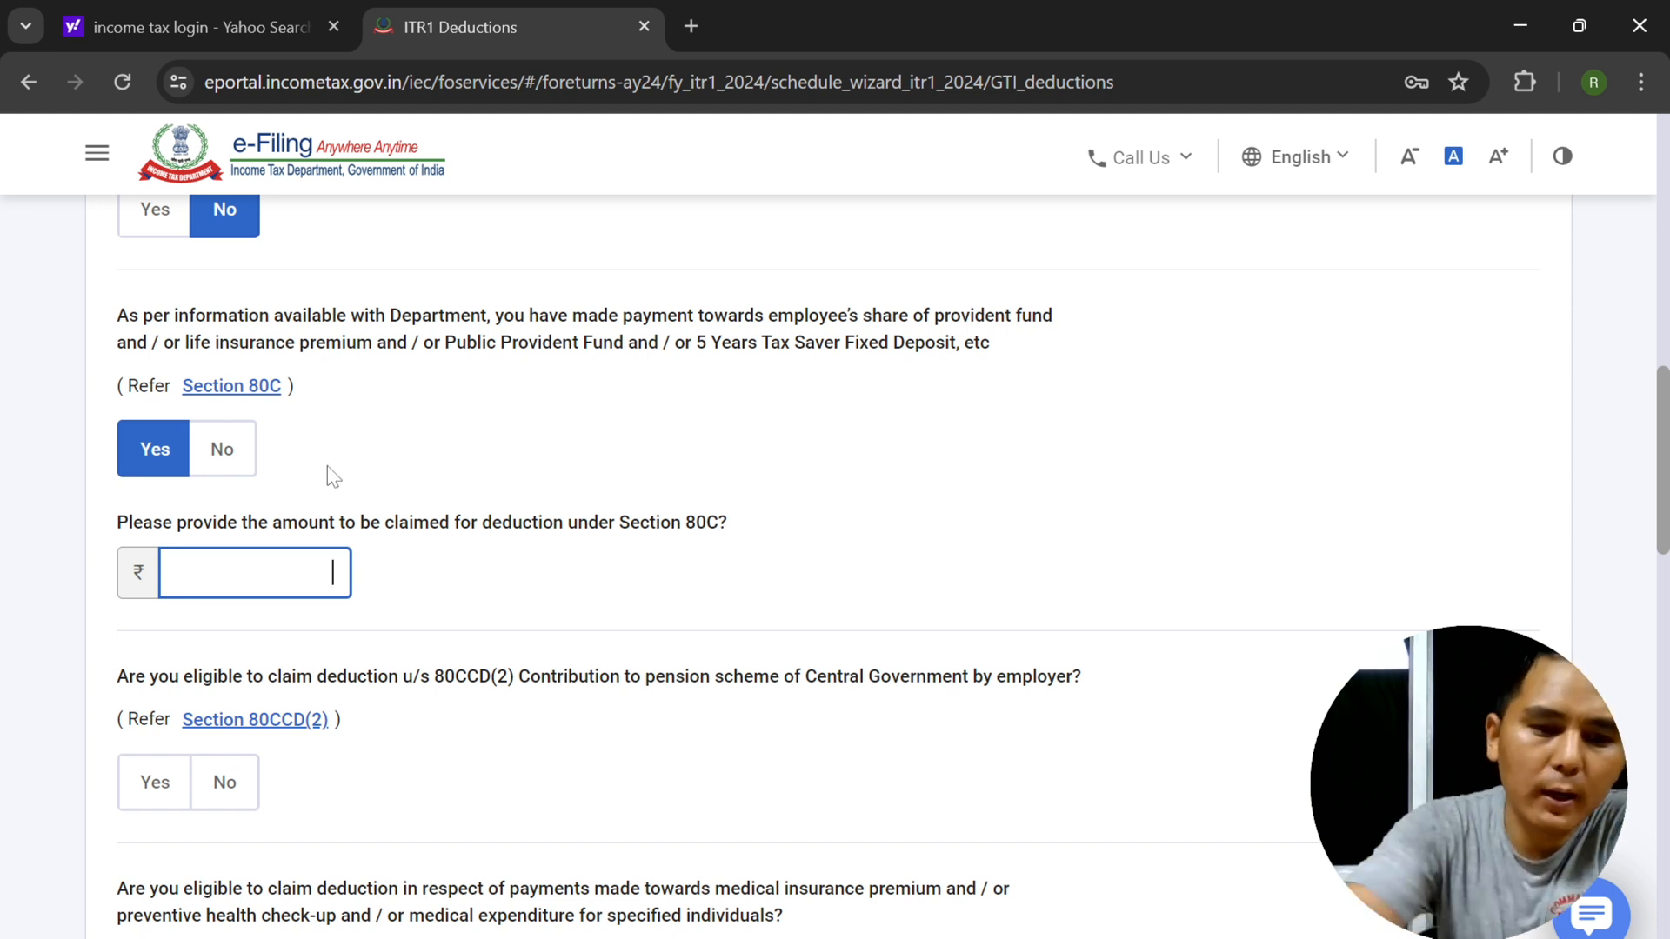
pyautogui.write('000')
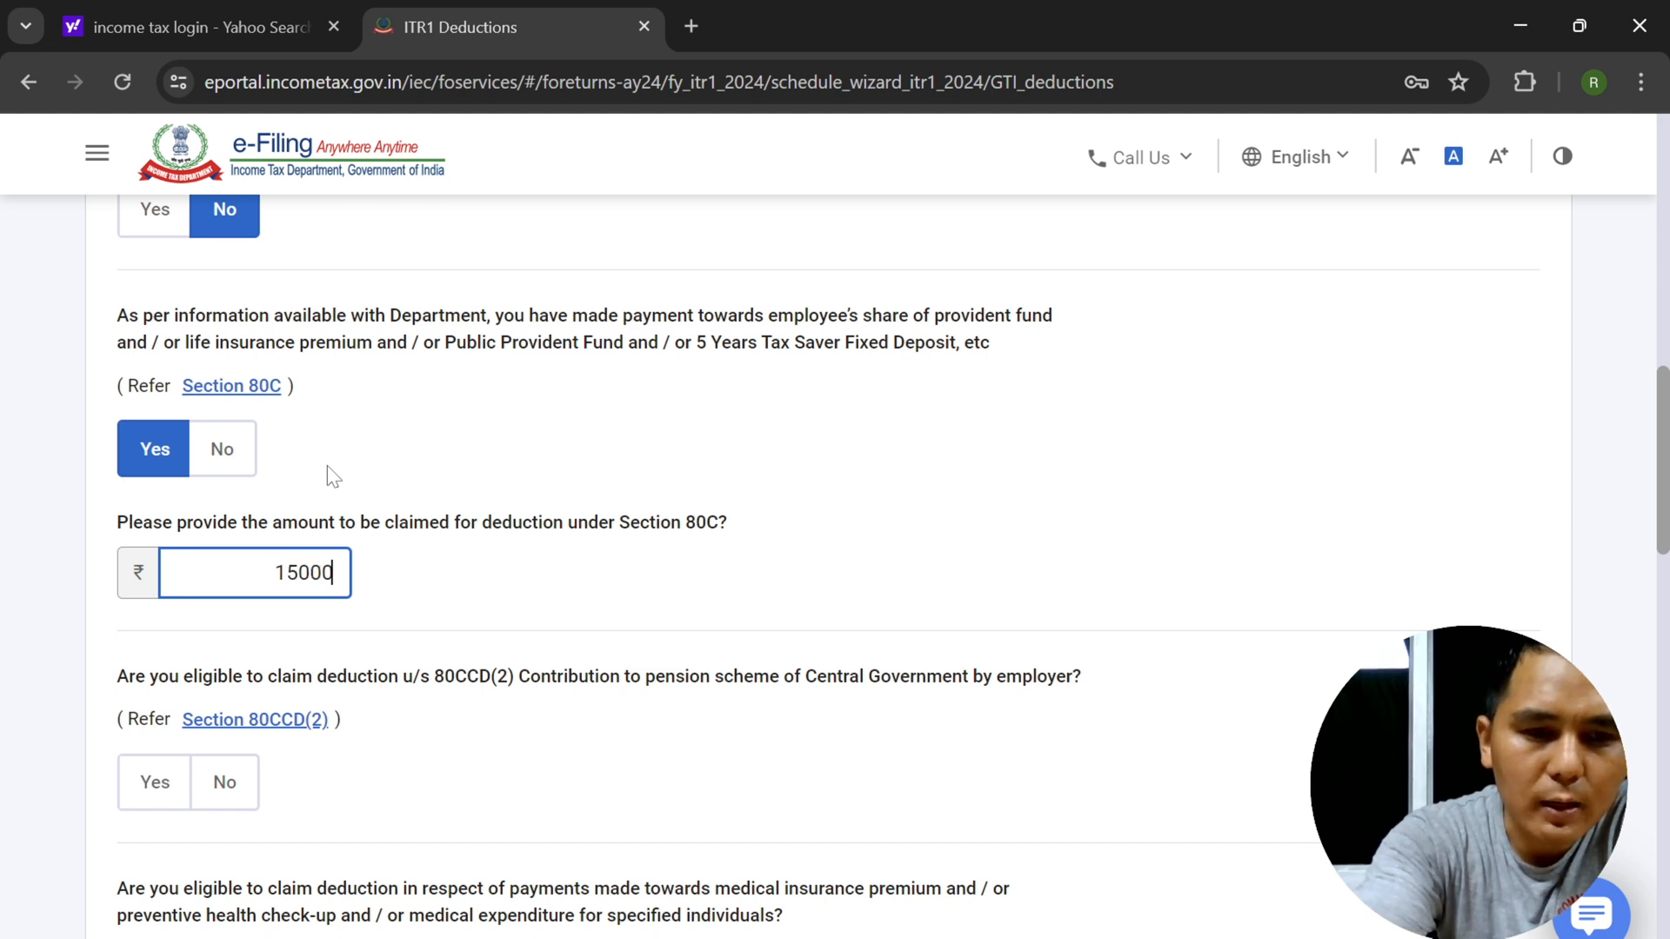
pyautogui.write('0')
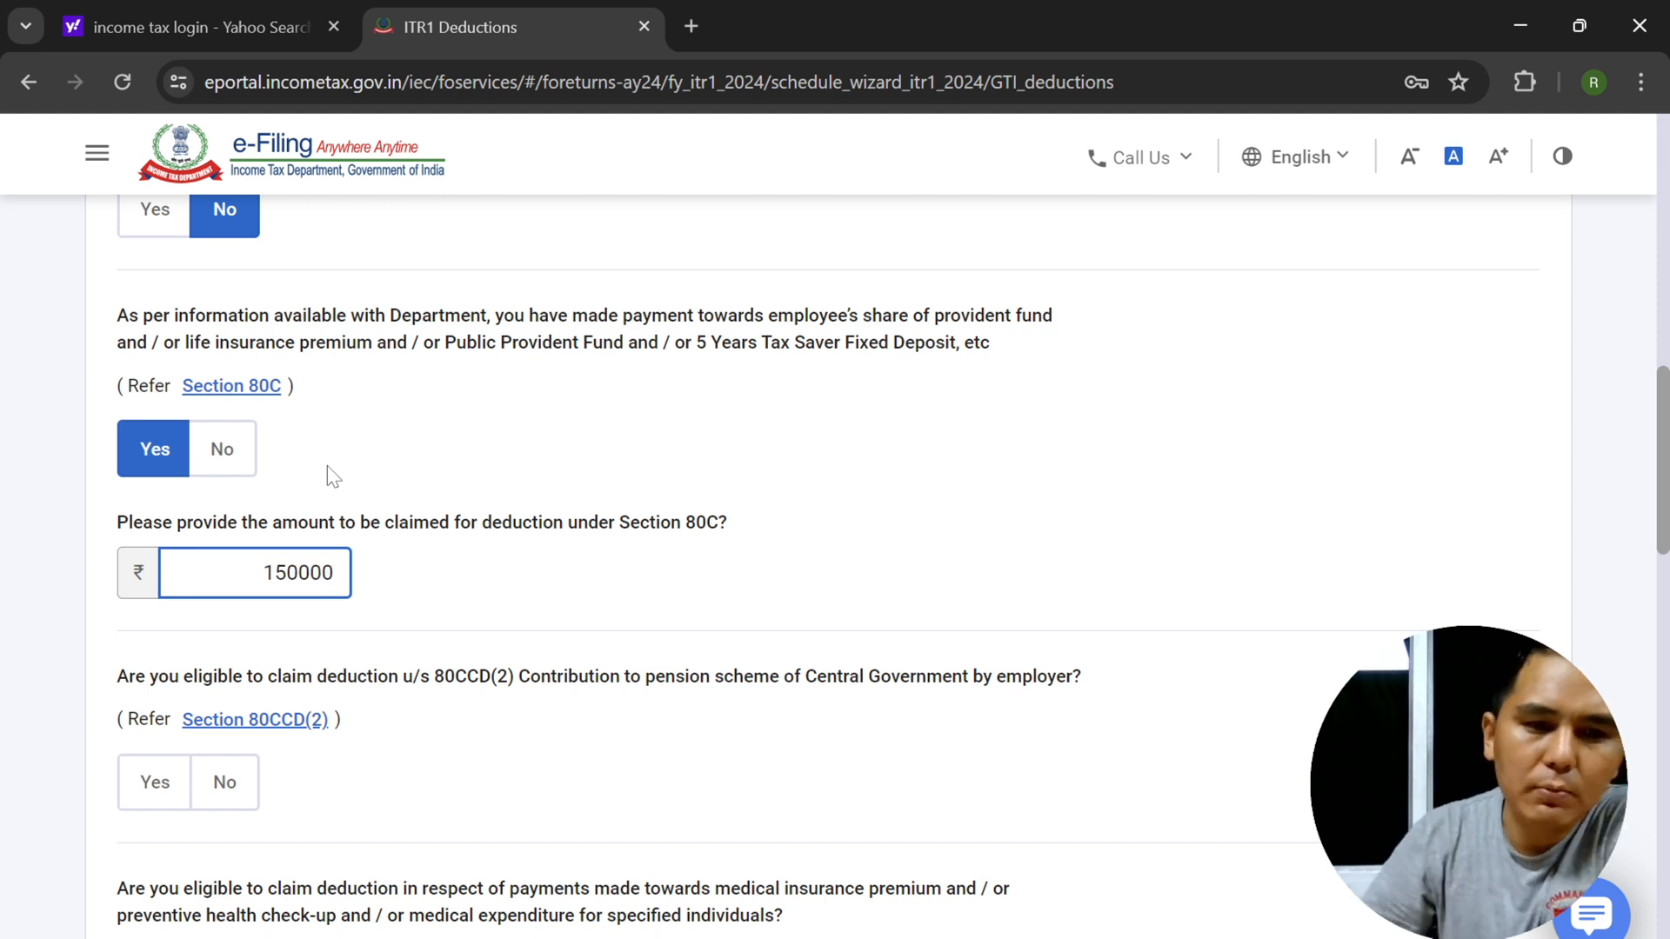
pyautogui.click(498, 560)
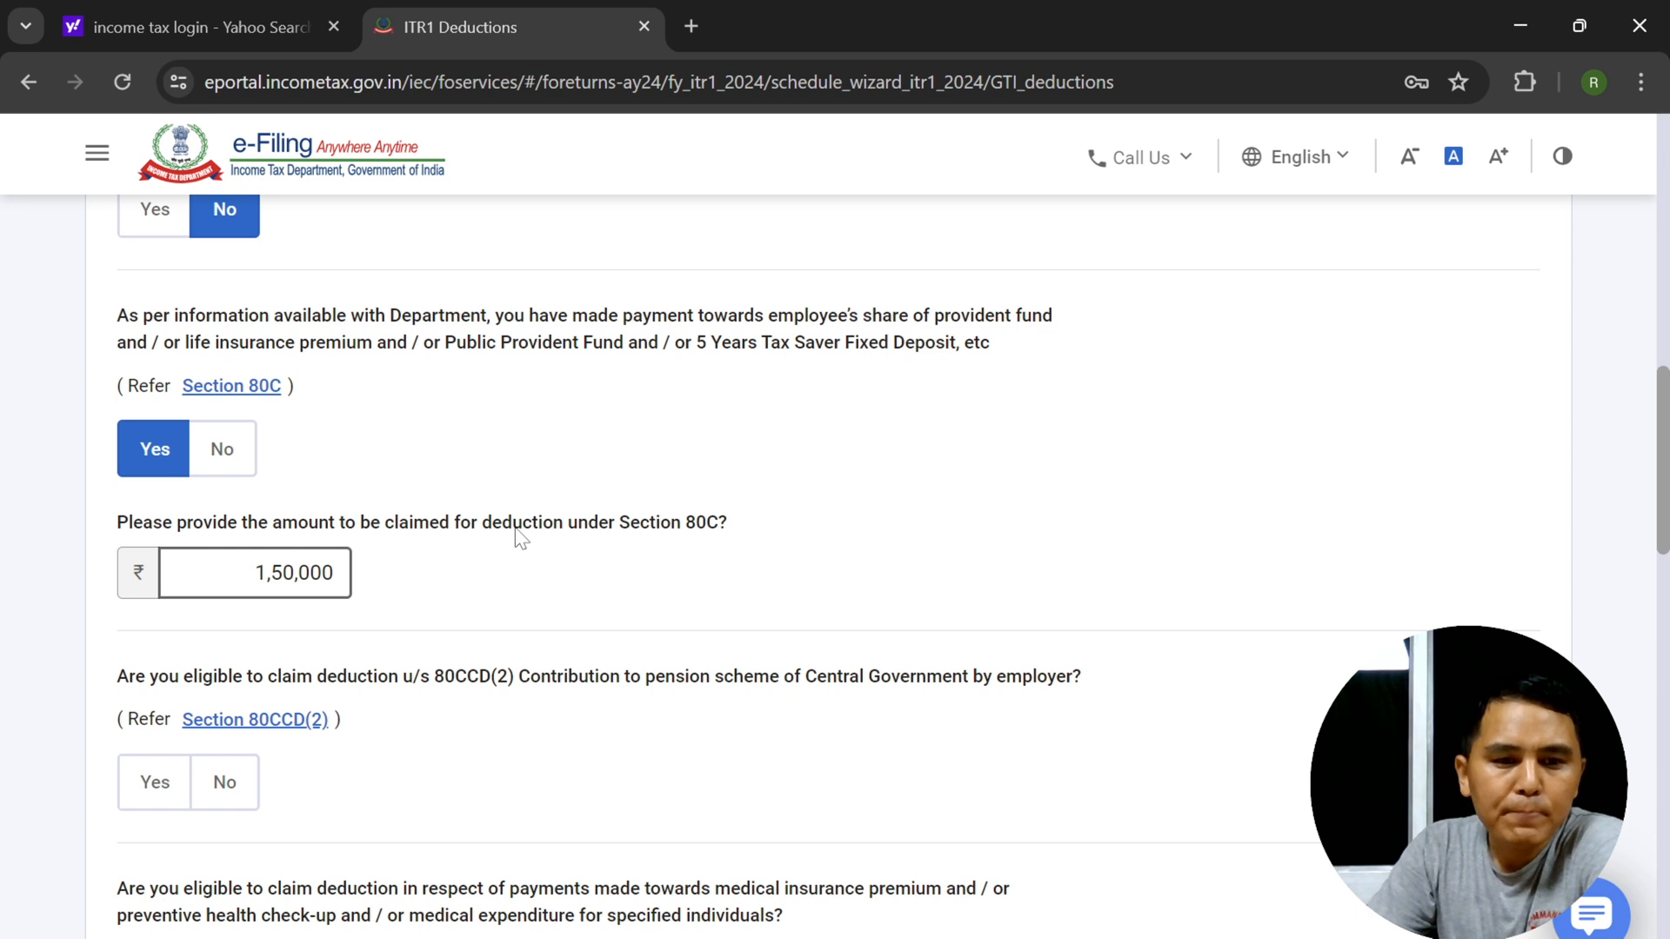
# - Answer Yes to the 80CCD(2) deduction and enter ₹45,000 as the employer's contribution to the Central Government pension scheme
pyautogui.scroll(-3, 483, 598)
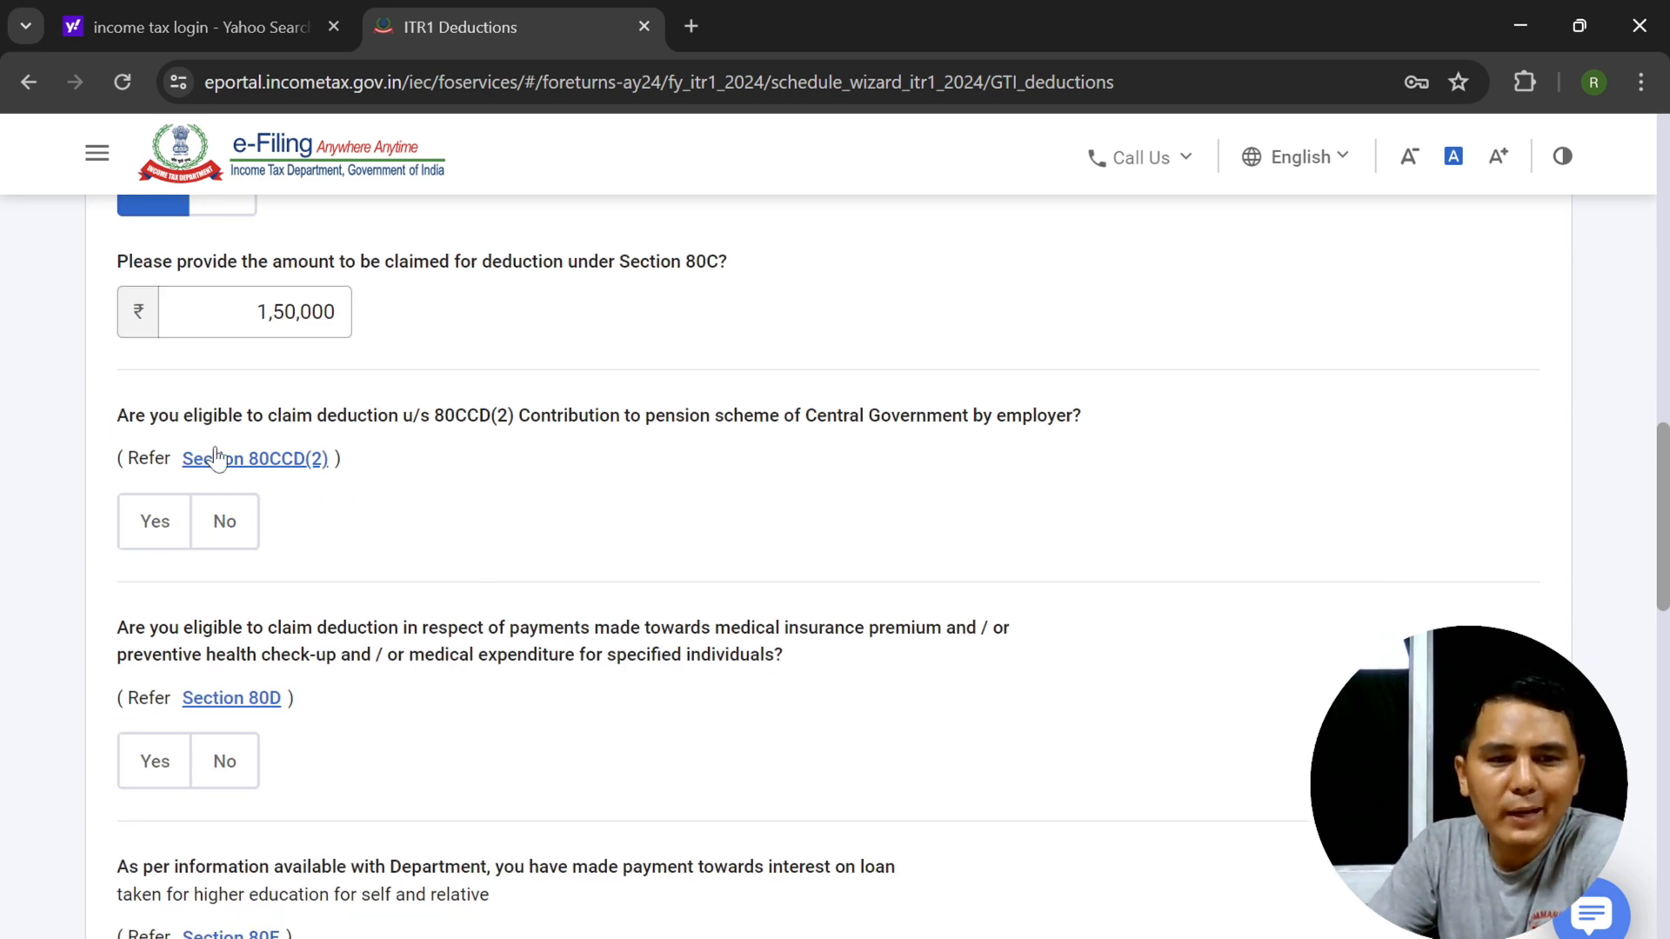
pyautogui.click(176, 528)
pyautogui.click(249, 622)
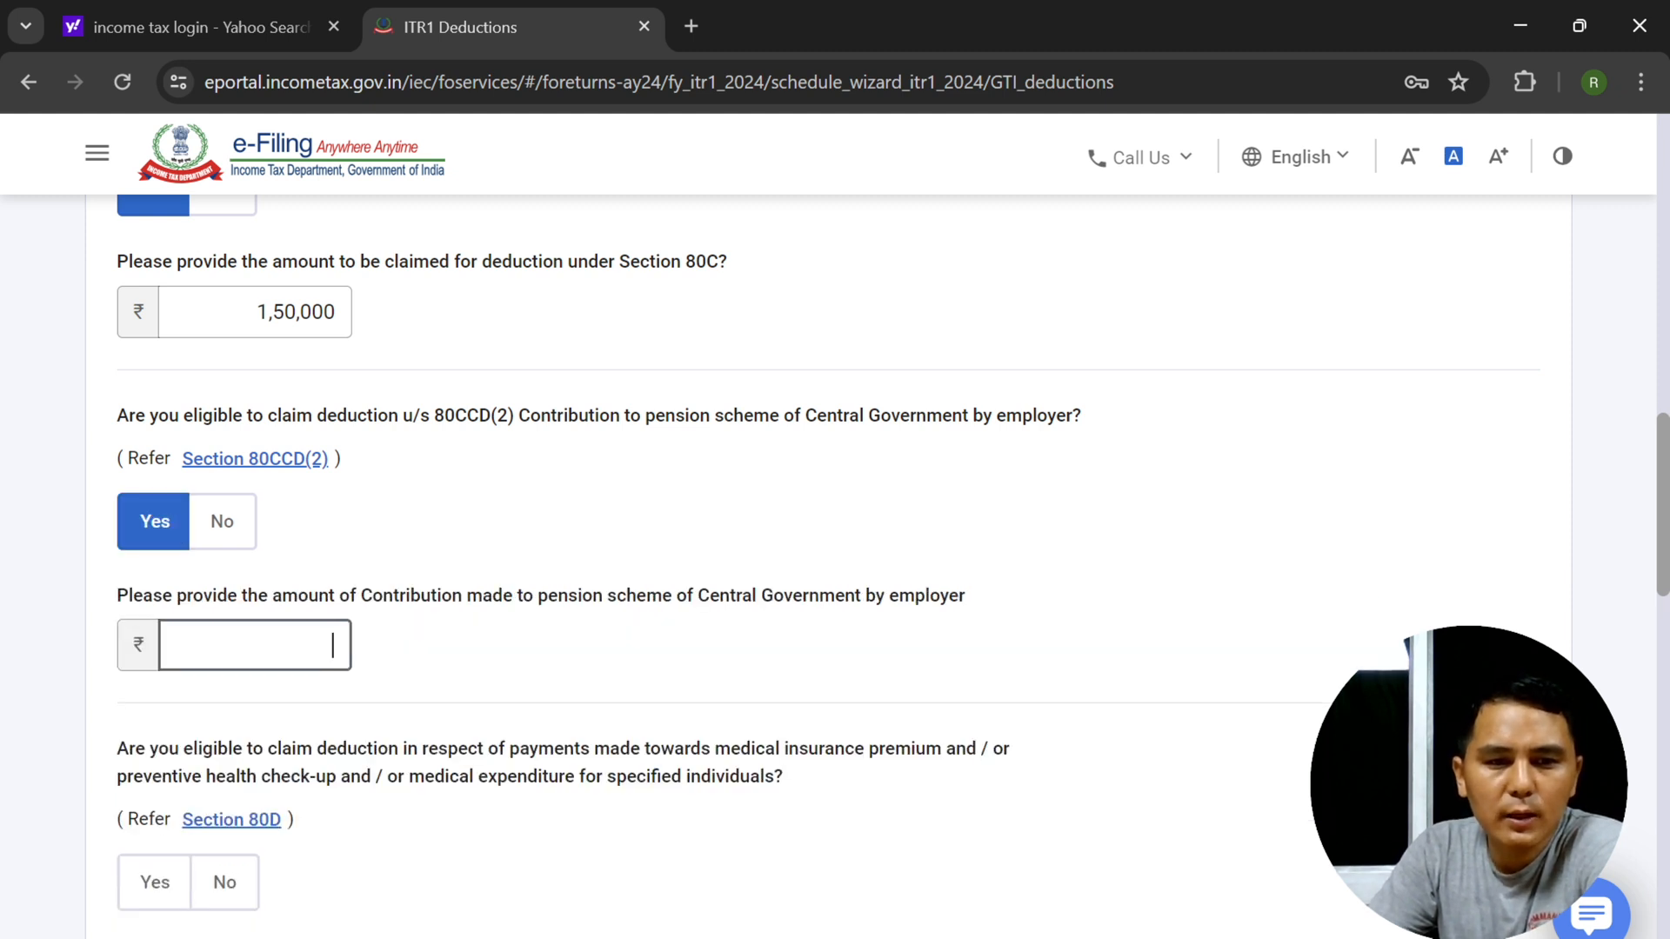
pyautogui.write('45000')
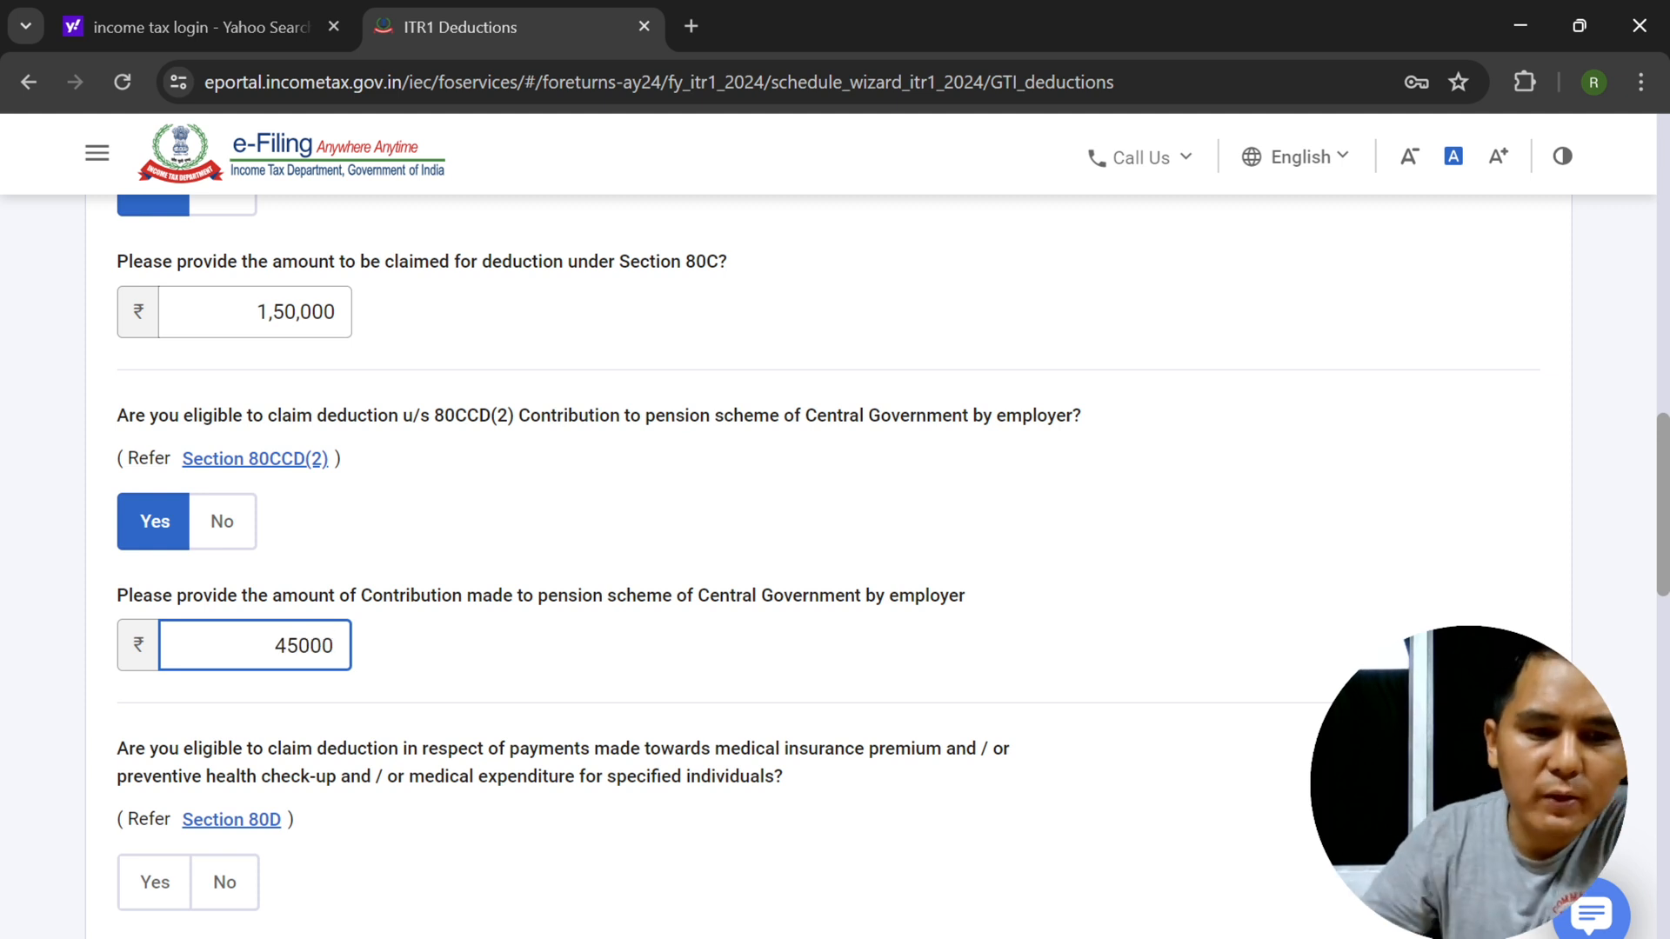
pyautogui.click(433, 675)
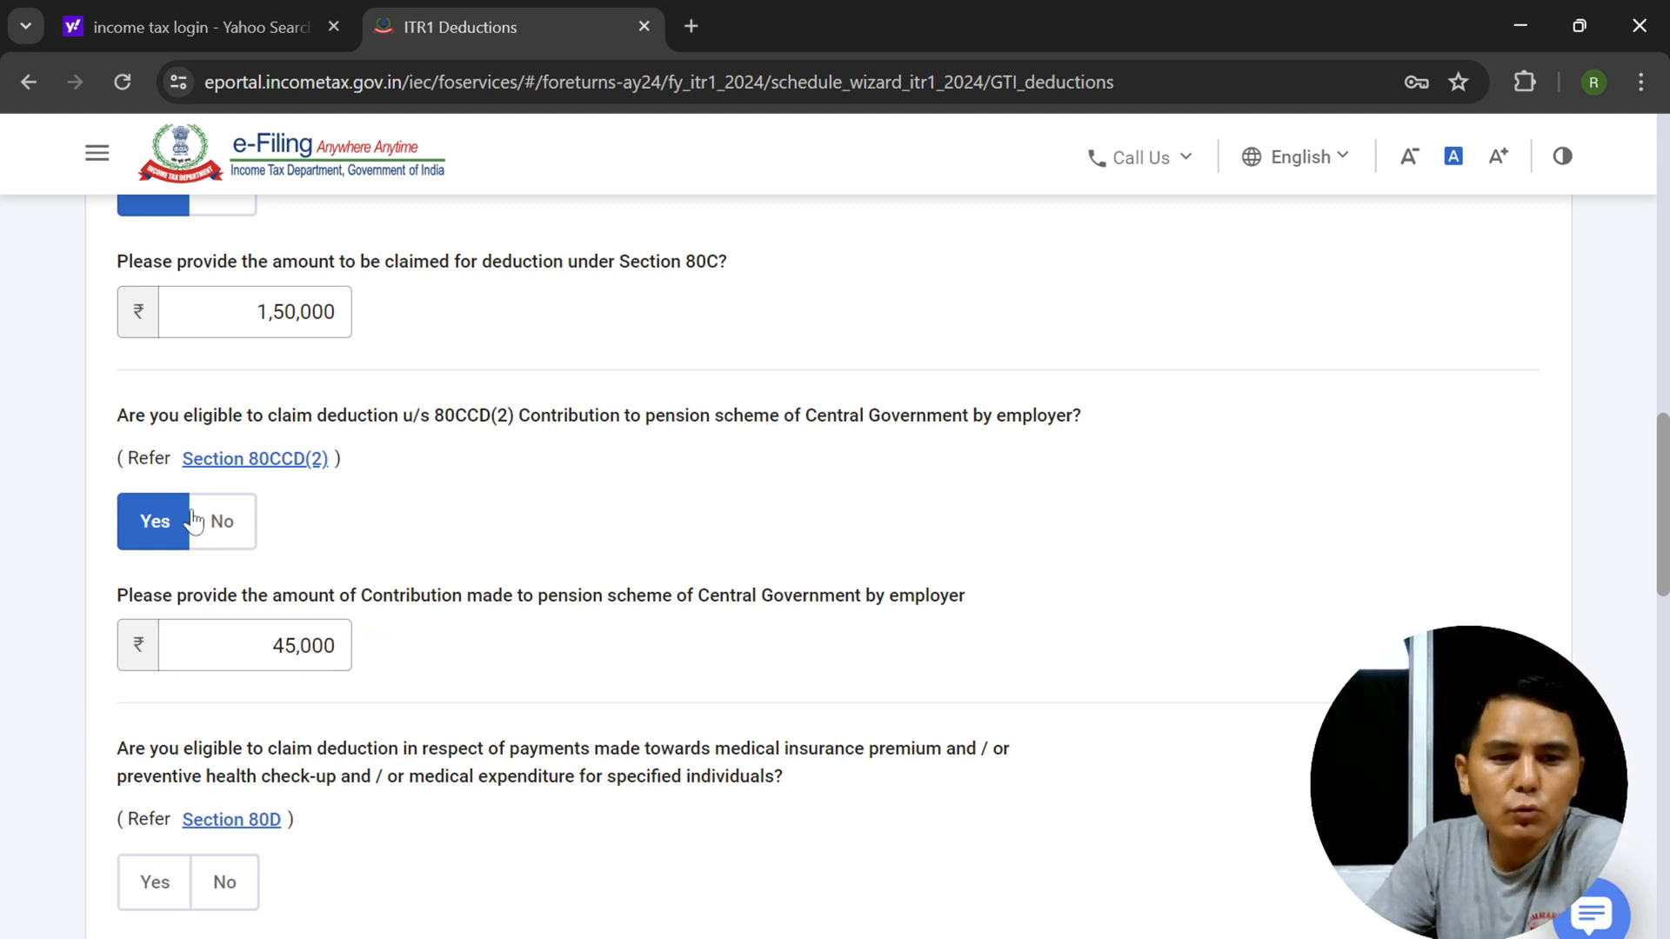
# - Answer Yes to the Section 80D deduction for medical insurance premium, preventive health check-up or medical expenditure
pyautogui.scroll(-2, 365, 579)
pyautogui.scroll(-2, 365, 581)
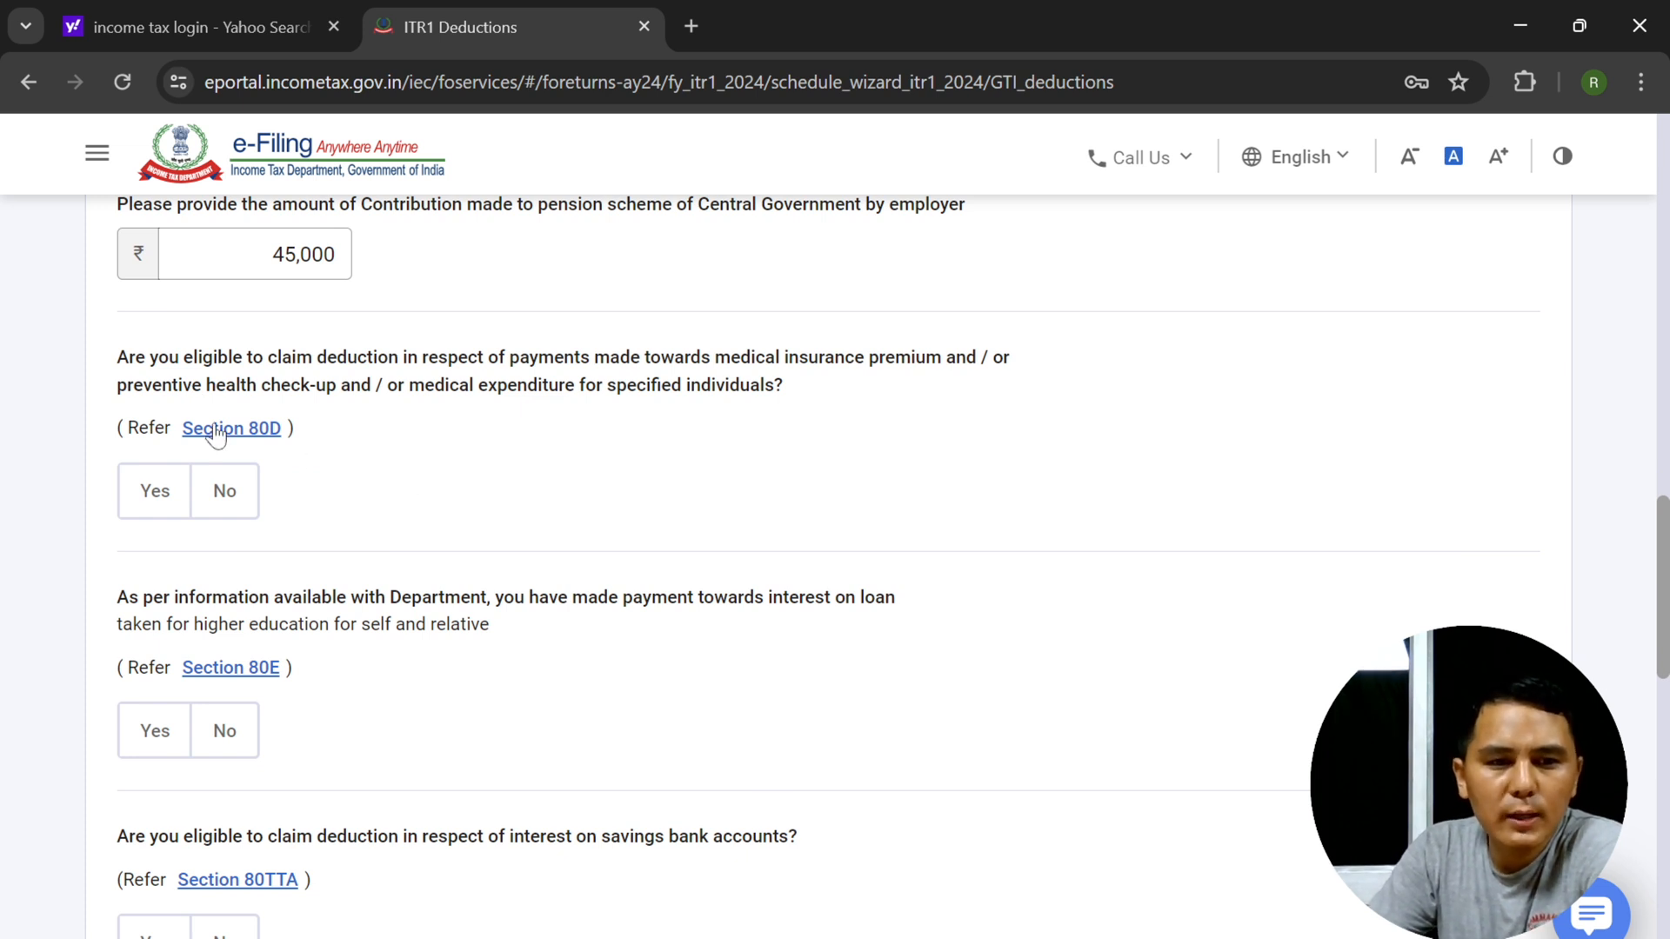
pyautogui.click(154, 495)
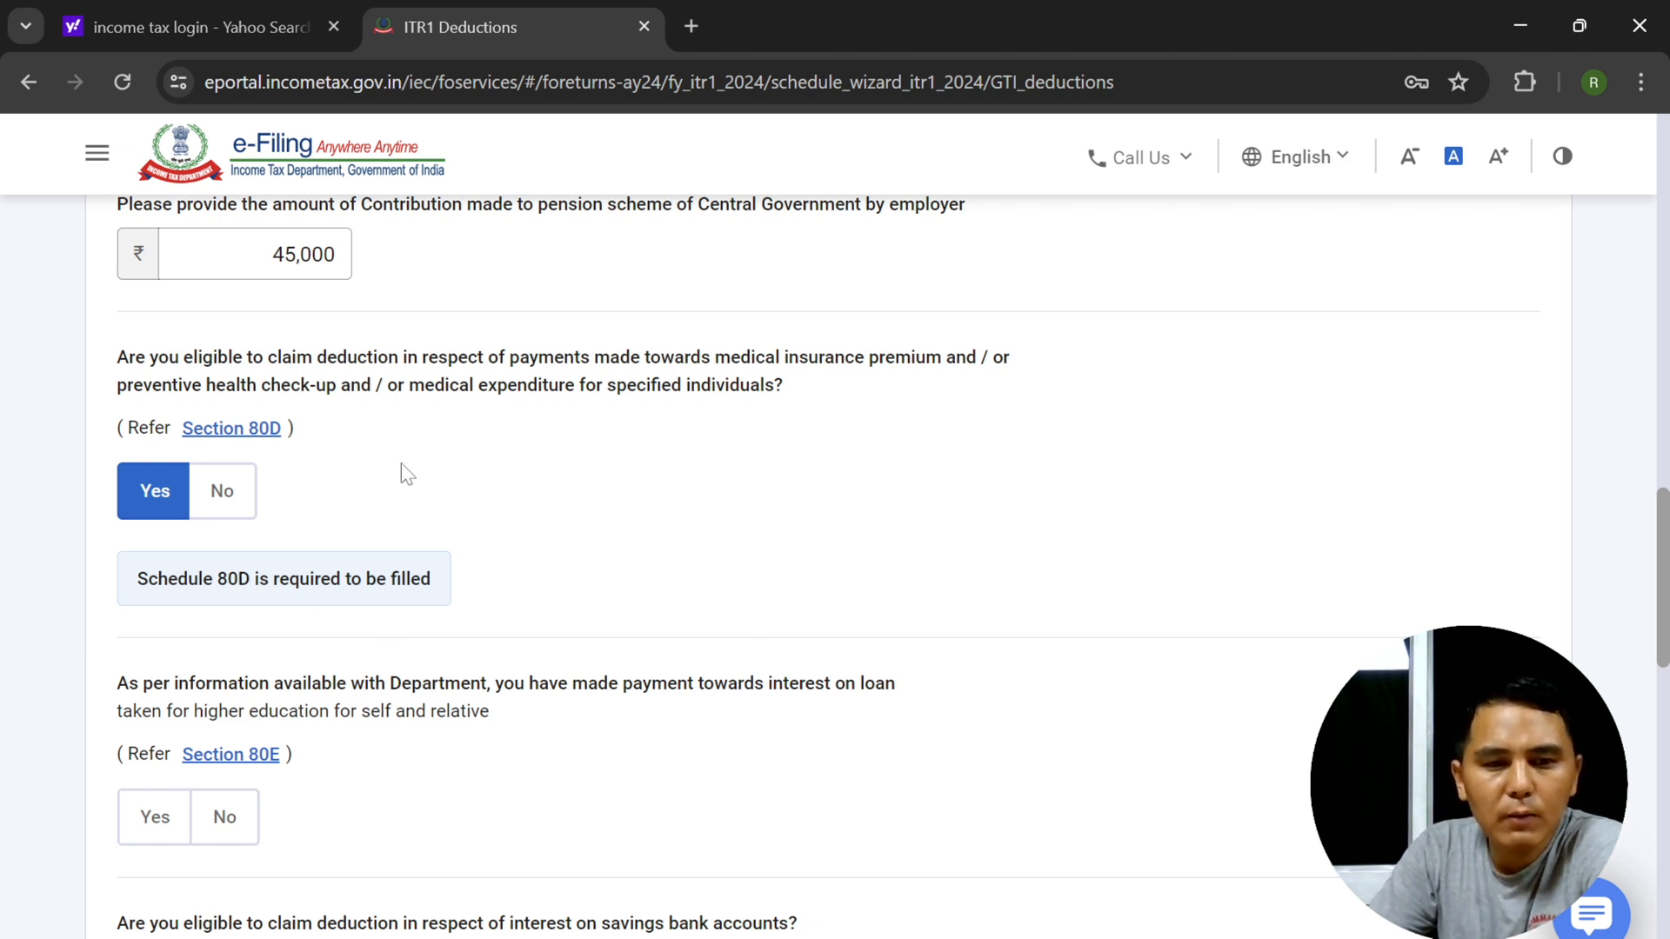
pyautogui.scroll(-1, 453, 621)
pyautogui.scroll(-2, 451, 620)
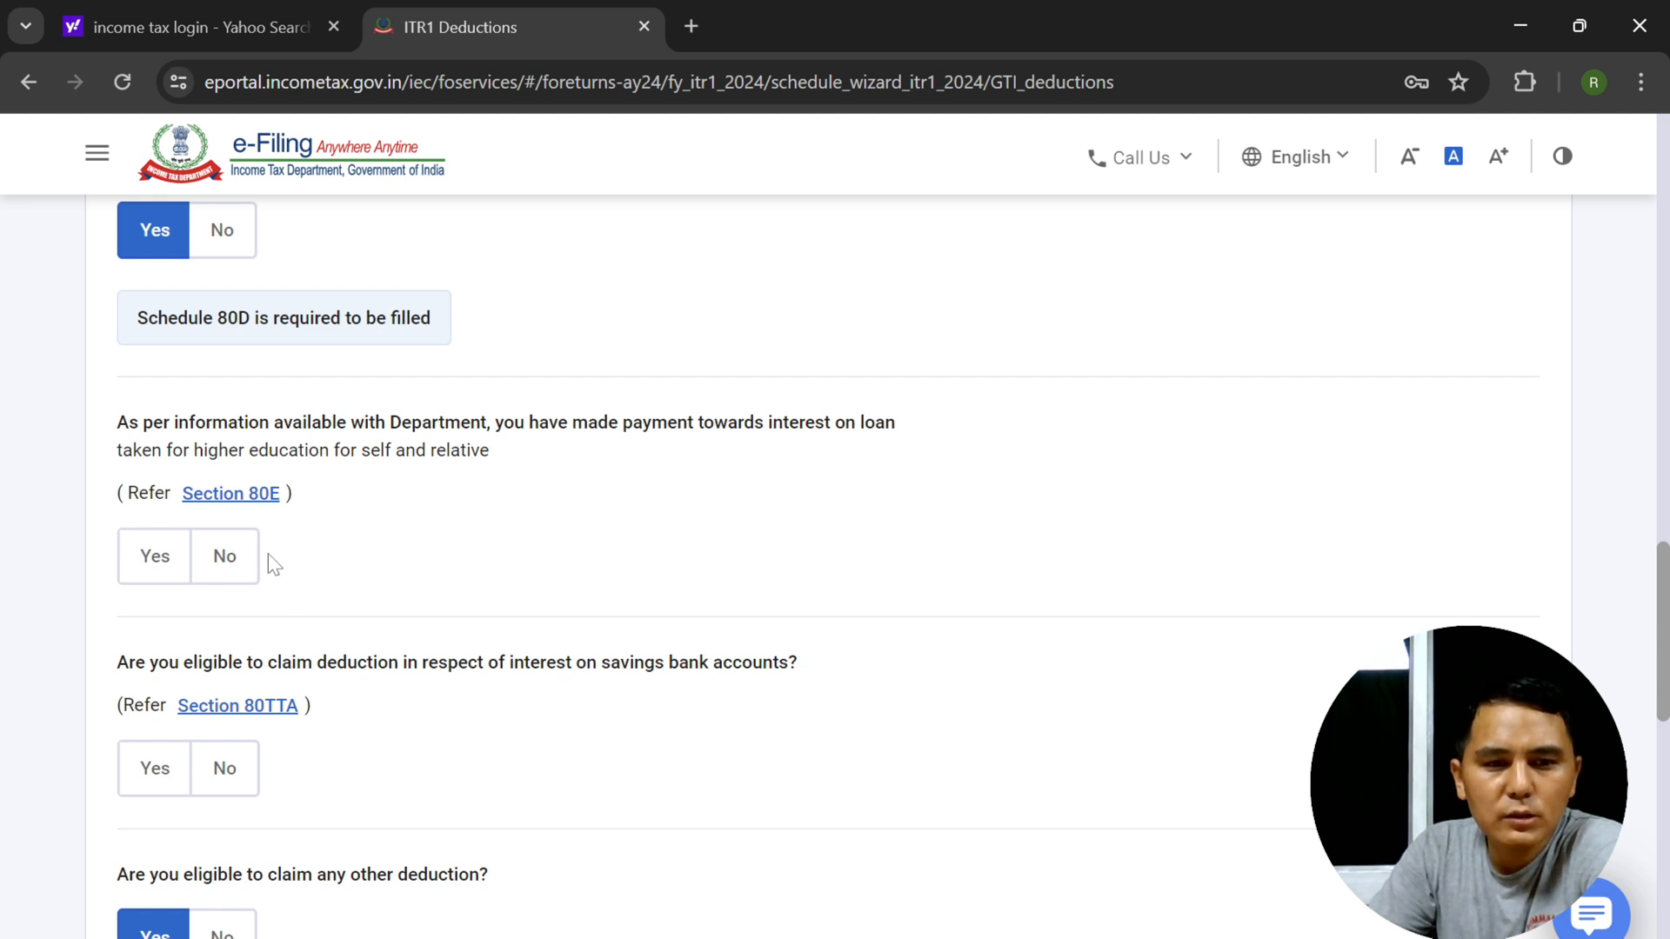
# - Answer No to the Section 80E education loan interest question and Yes to the Section 80TTA savings interest deduction
pyautogui.click(247, 564)
pyautogui.scroll(-3, 387, 571)
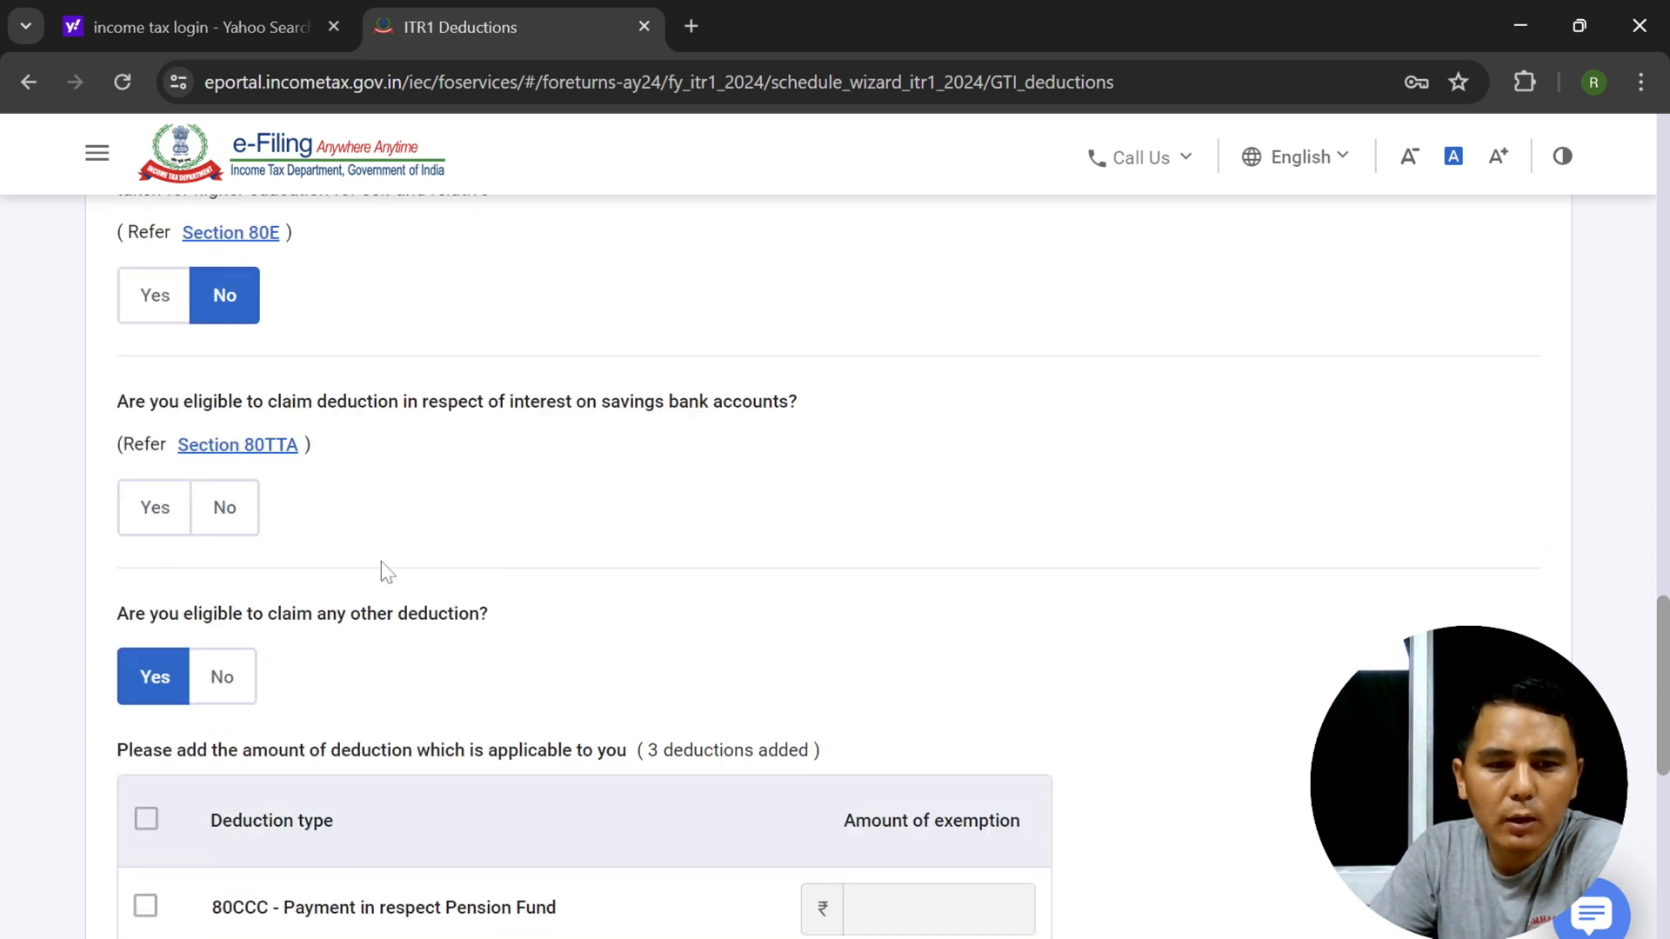
pyautogui.click(188, 513)
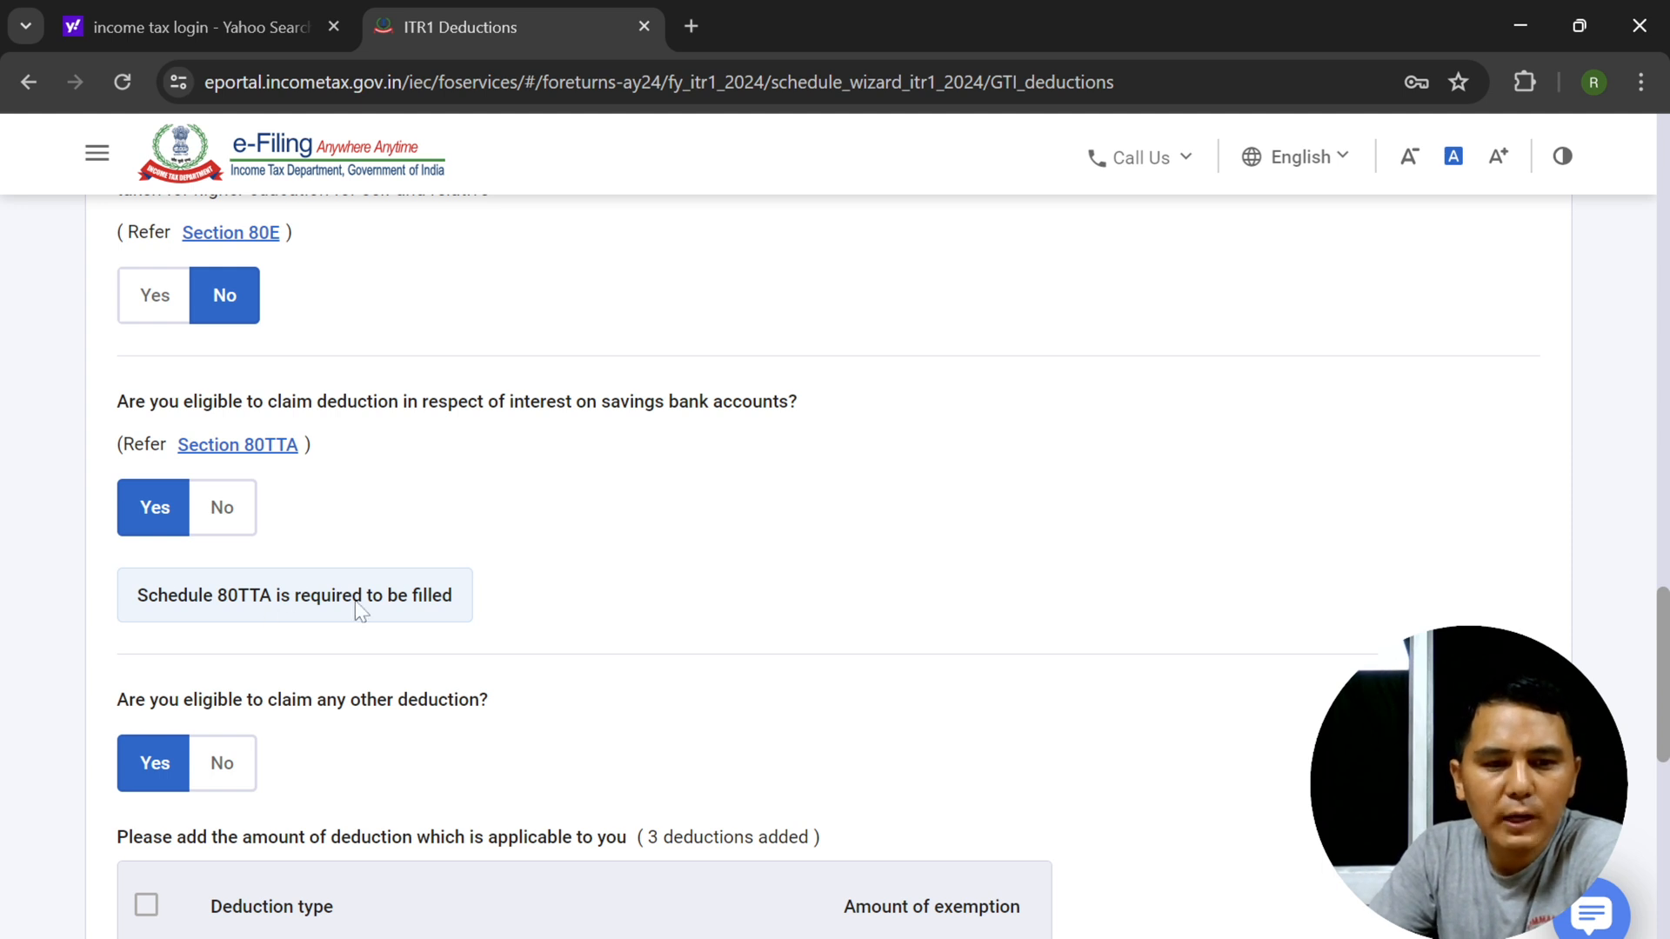
# - Answer No to claiming any other deduction and continue to the verification of the deductions
pyautogui.scroll(-1, 299, 574)
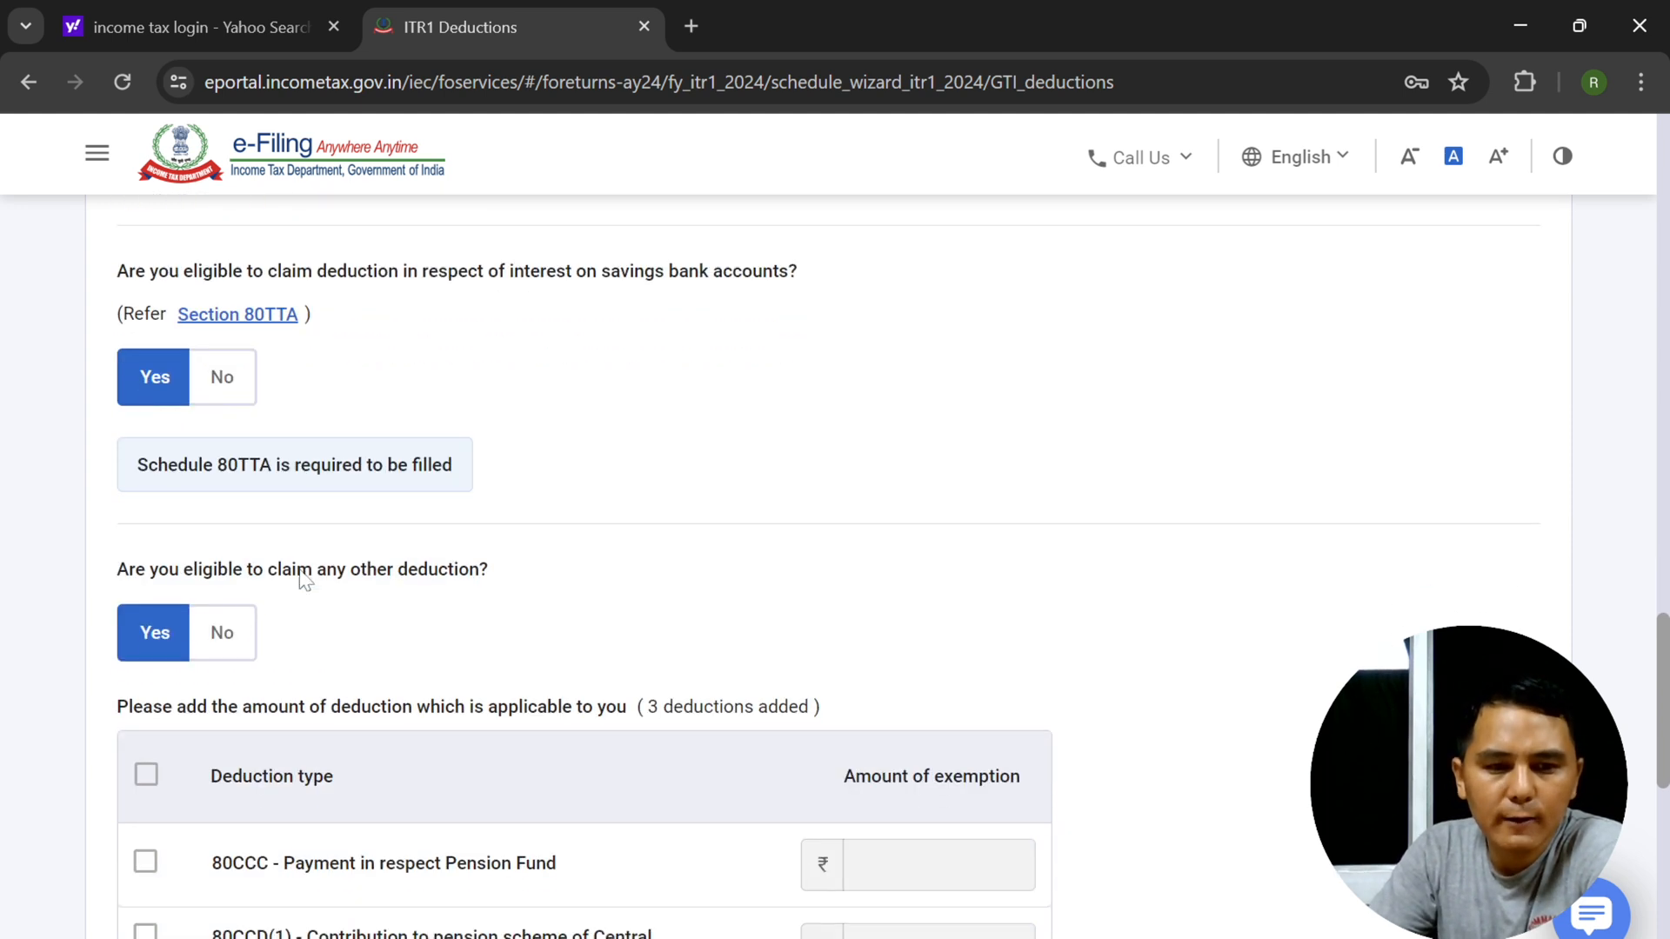
pyautogui.click(228, 633)
pyautogui.scroll(-1, 882, 506)
pyautogui.click(1444, 624)
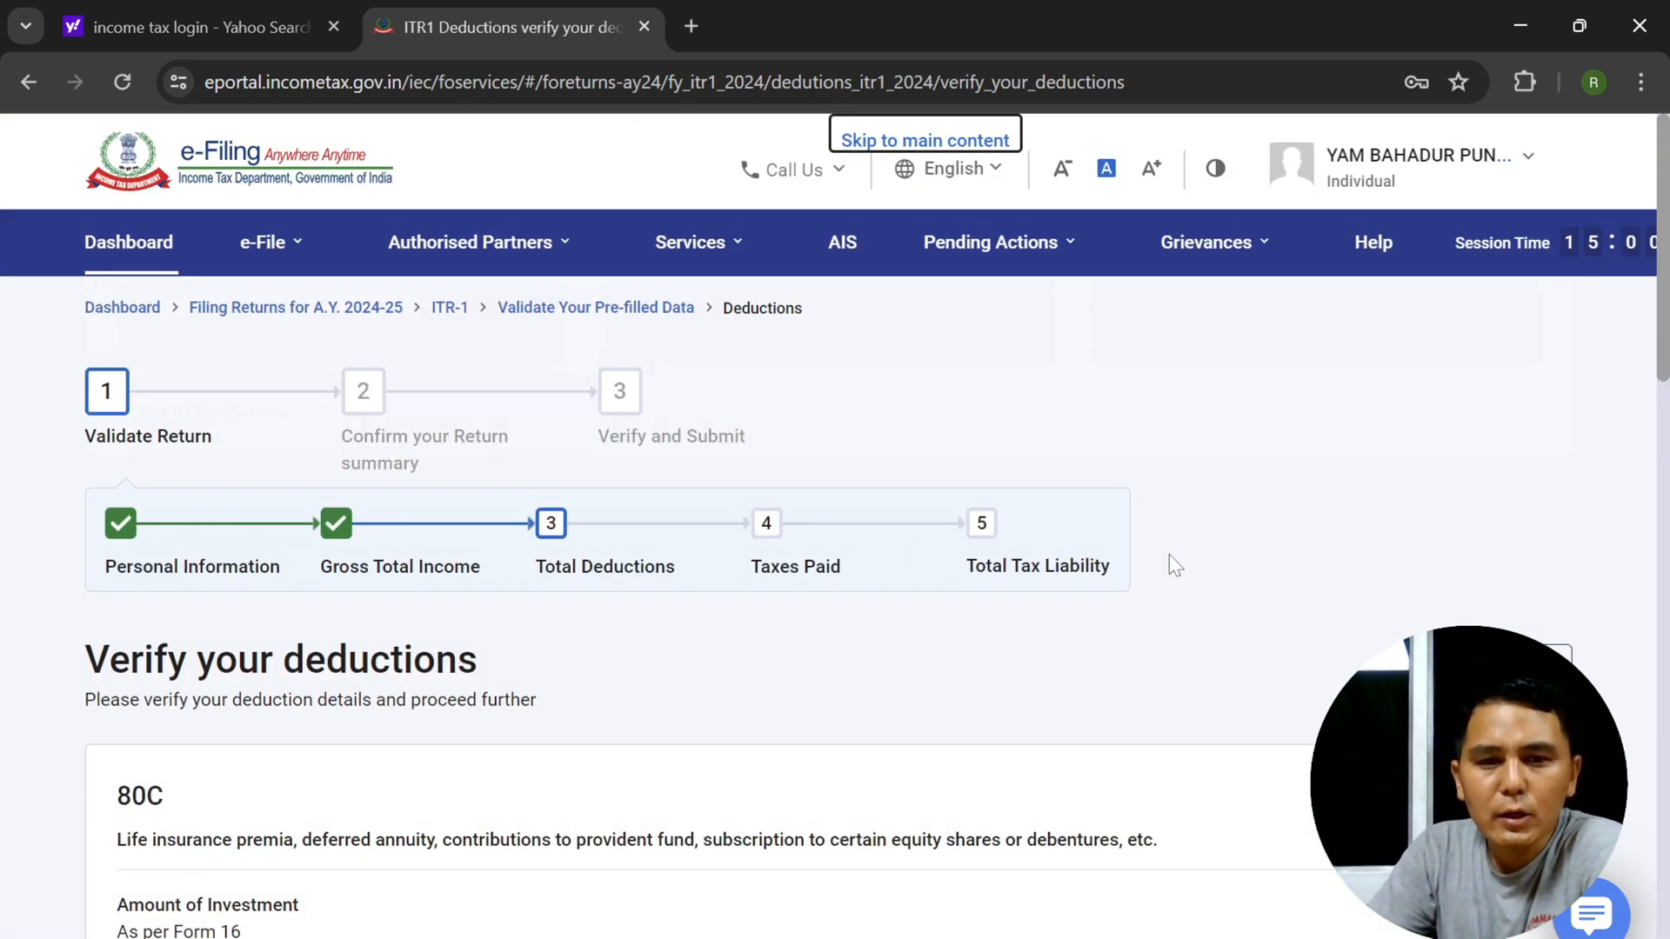
# - Edit the 80D deduction and answer No to whether the taxpayer or any family member excluding parents is a senior citizen
pyautogui.scroll(-4, 1168, 555)
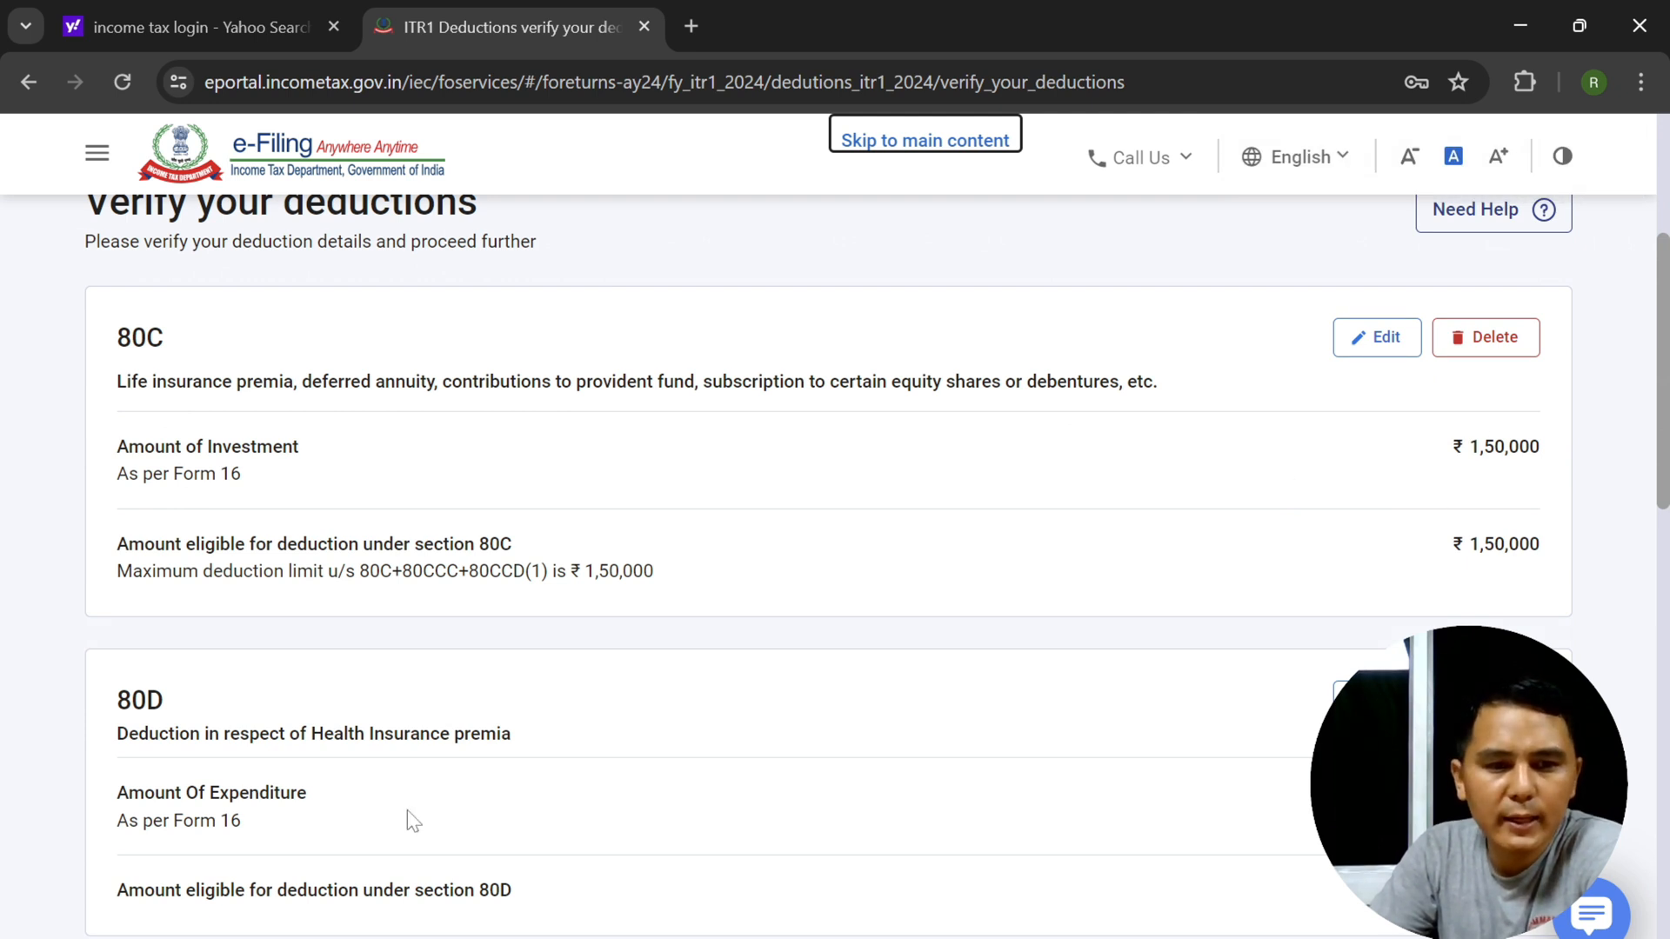
pyautogui.scroll(-2, 410, 821)
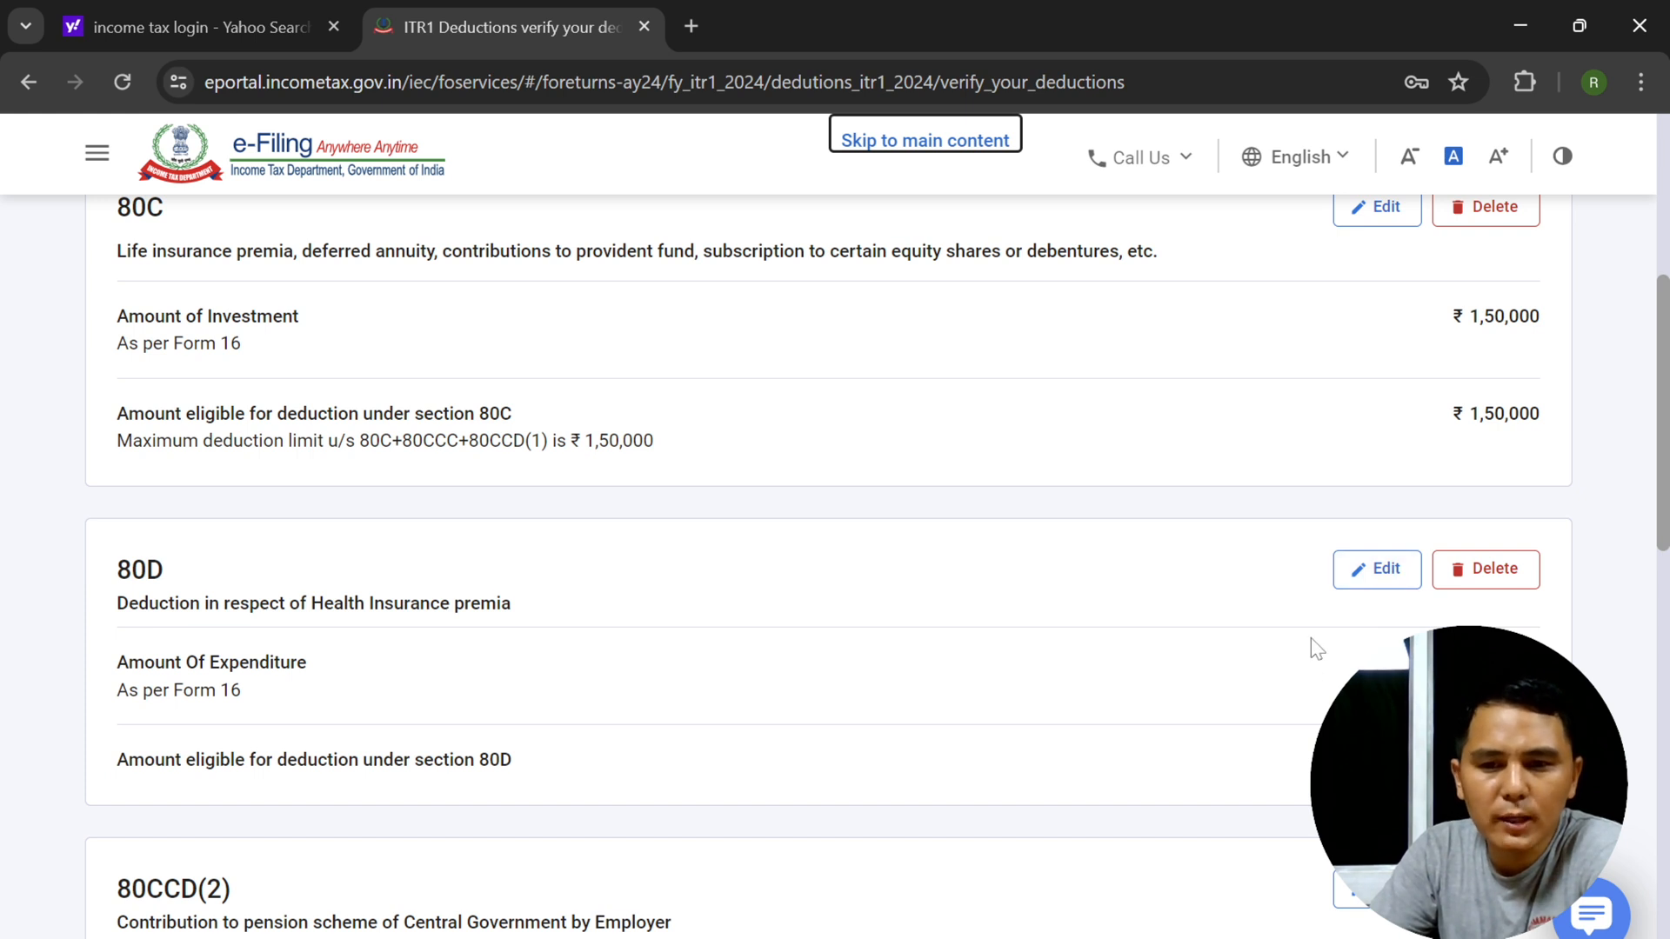
pyautogui.click(1368, 568)
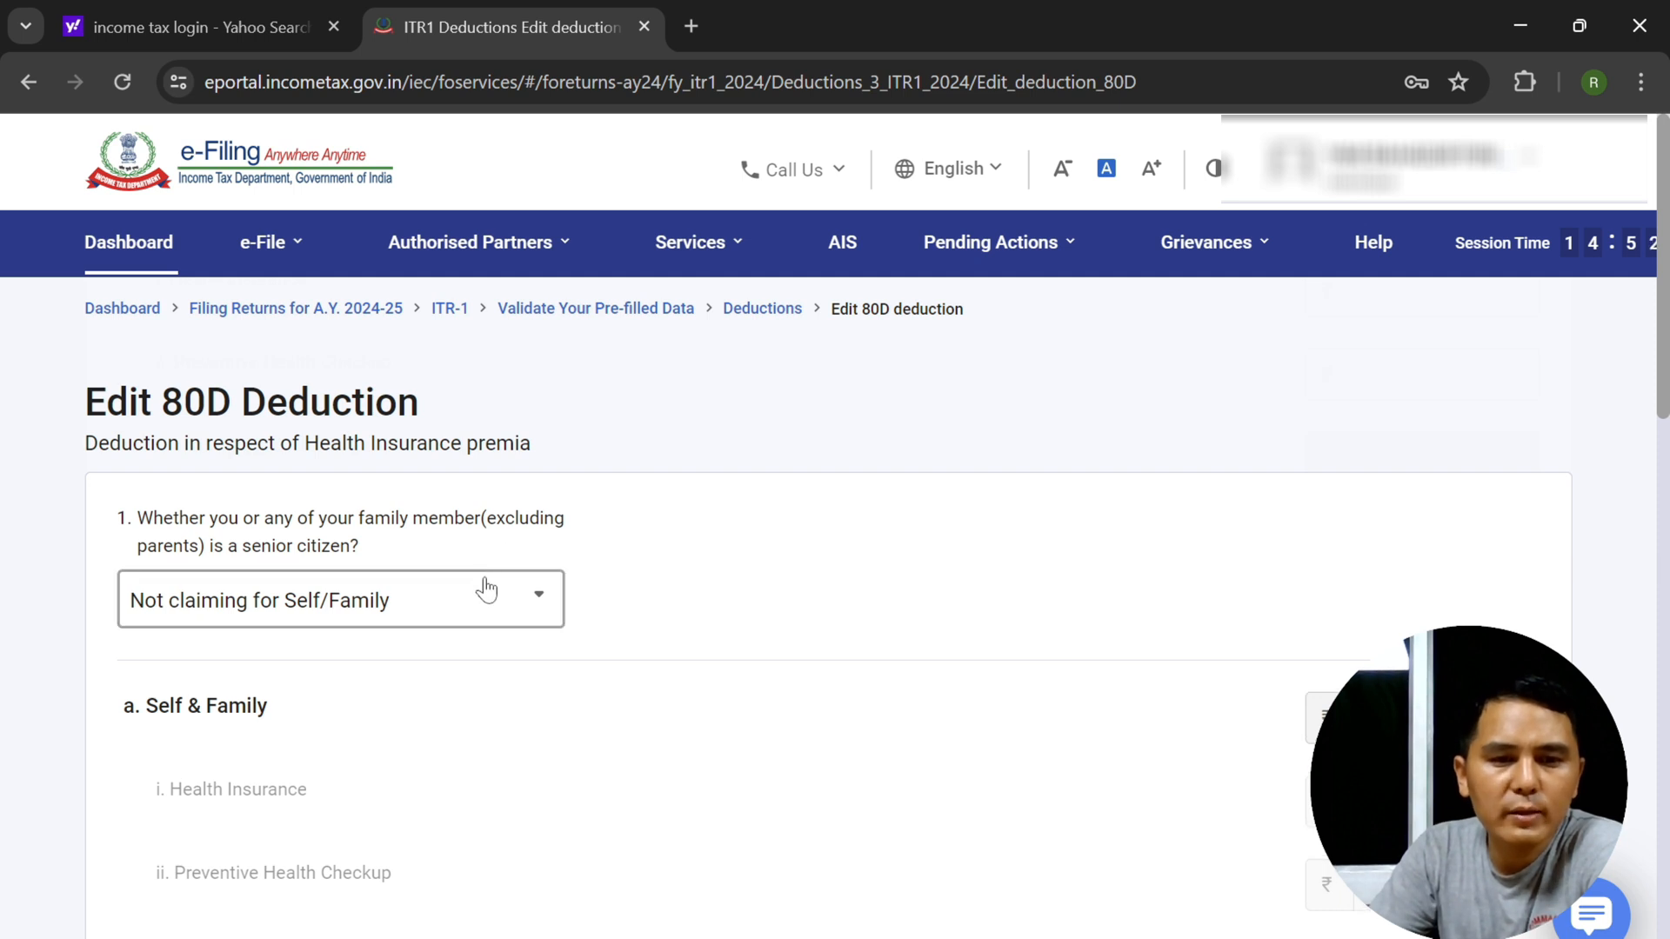
pyautogui.click(412, 602)
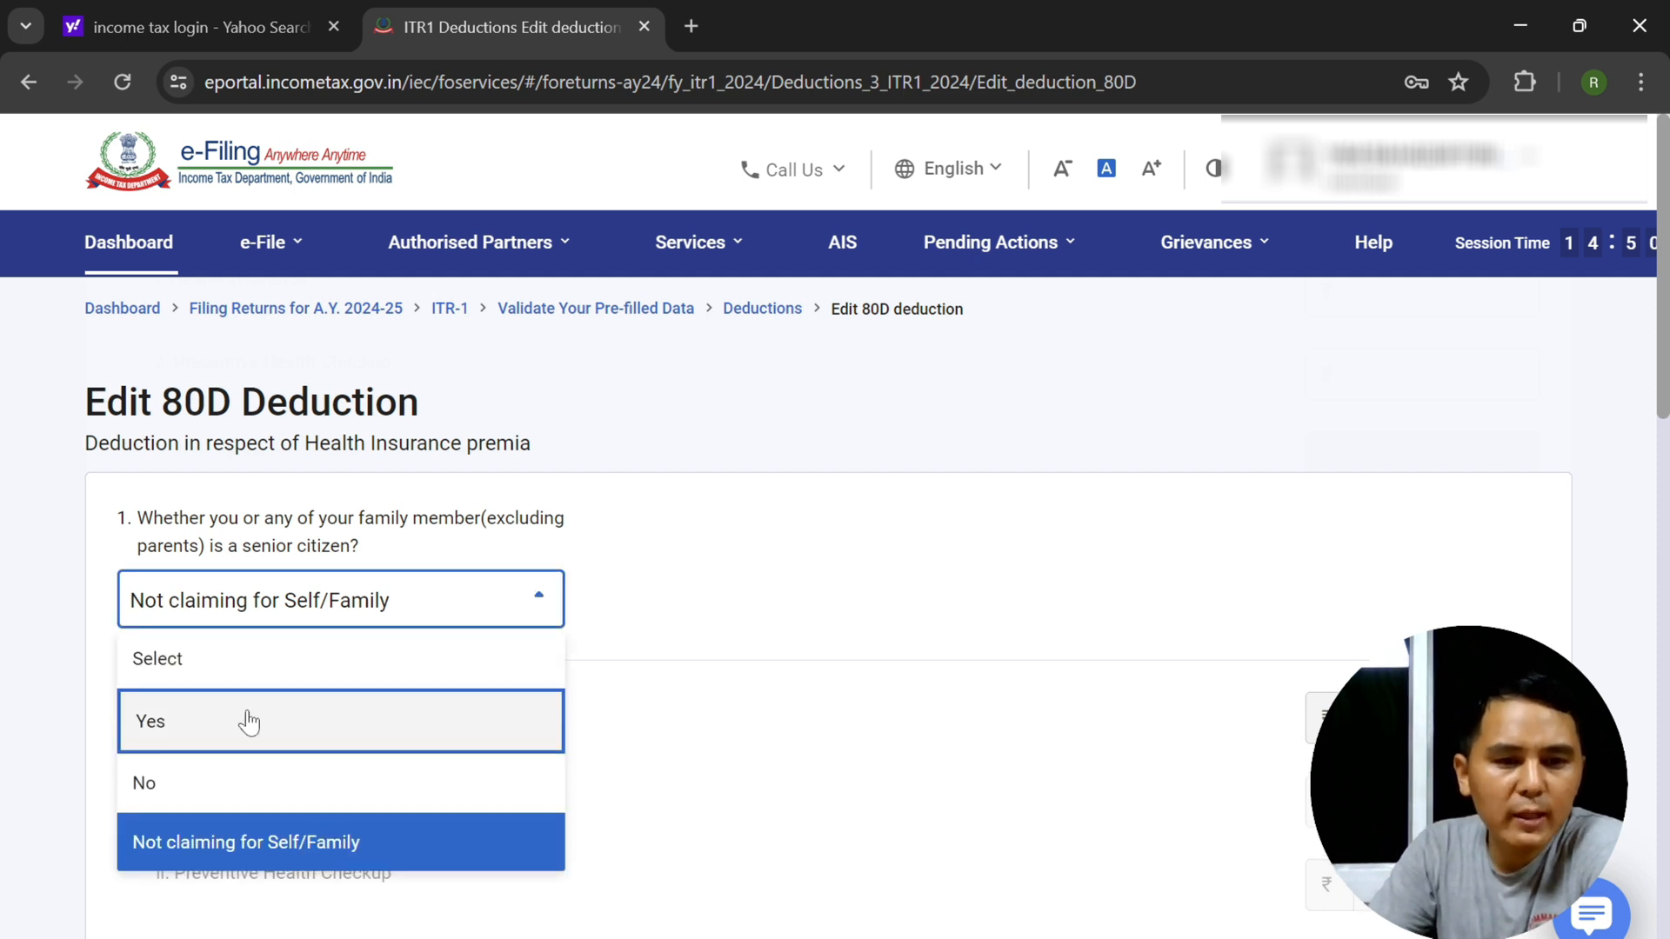
pyautogui.click(259, 780)
# - Enter ₹21,000 for Health Insurance and ₹5,000 for Preventive Health Checkup under Self & Family
pyautogui.scroll(-4, 735, 701)
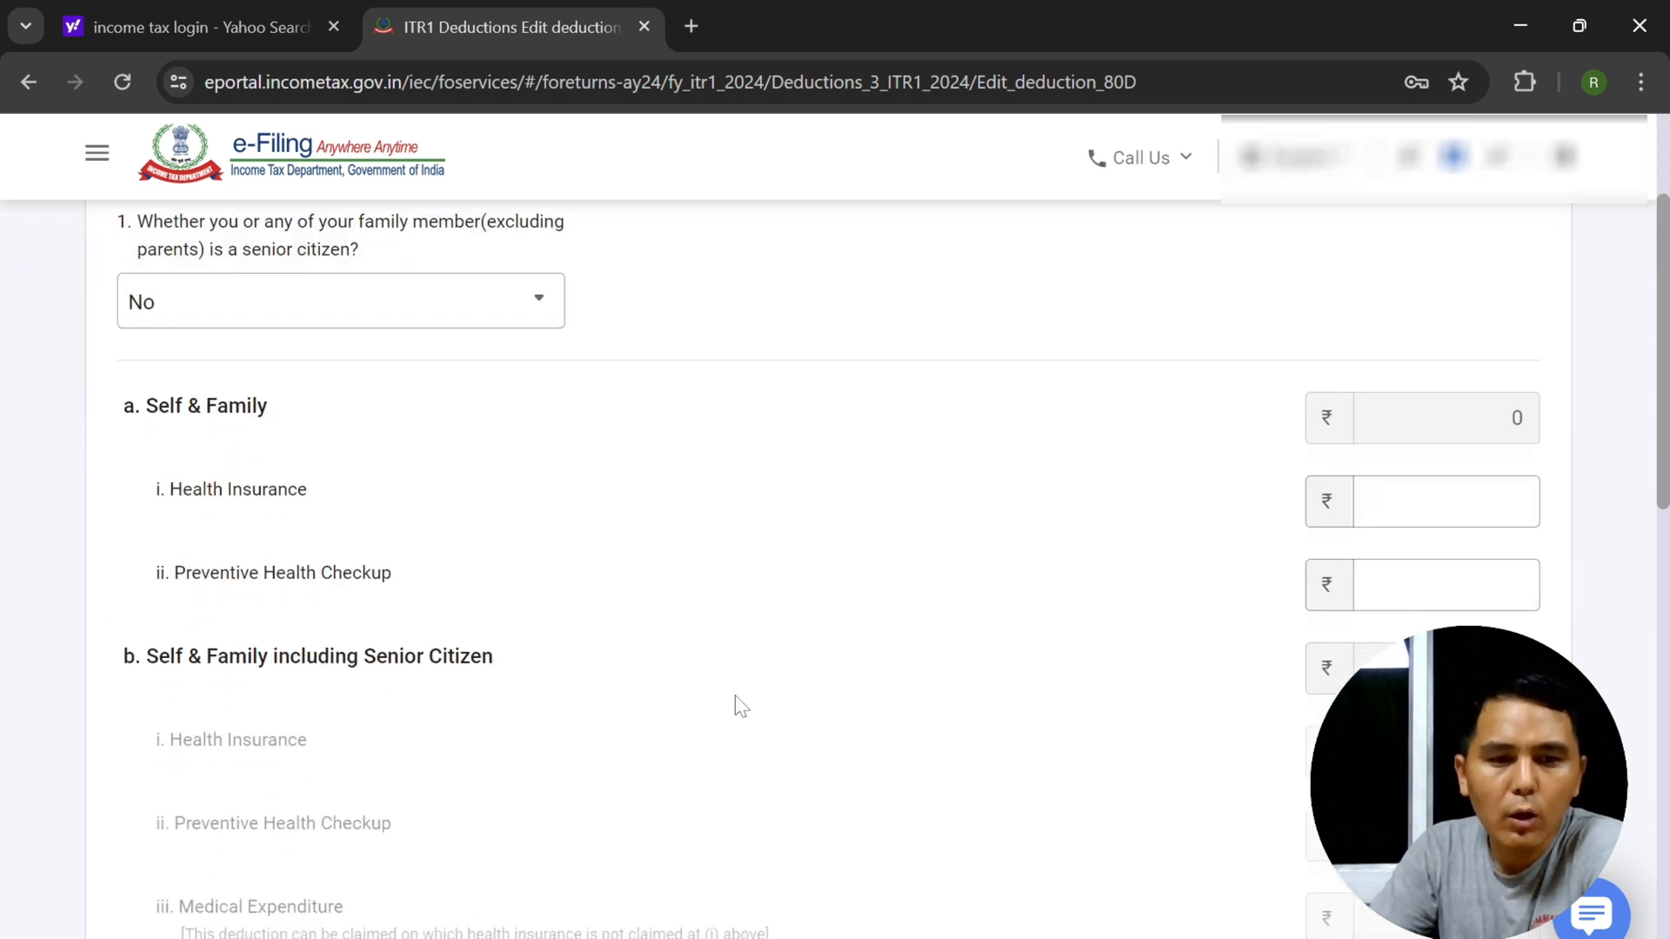
pyautogui.click(1400, 470)
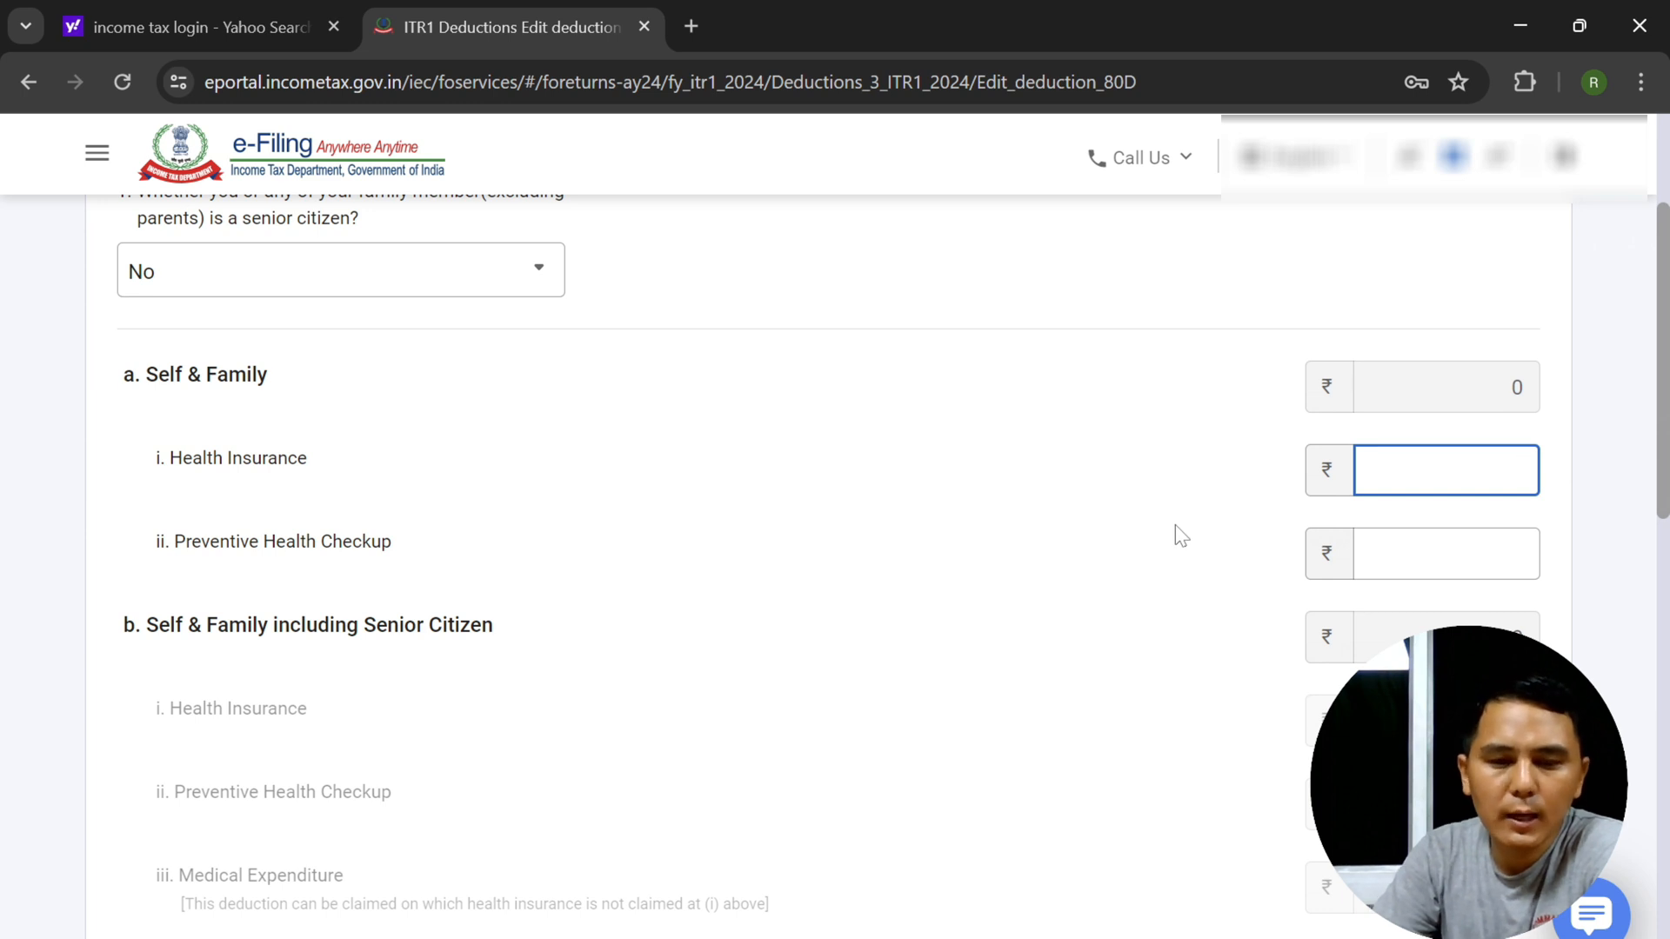
pyautogui.write('21')
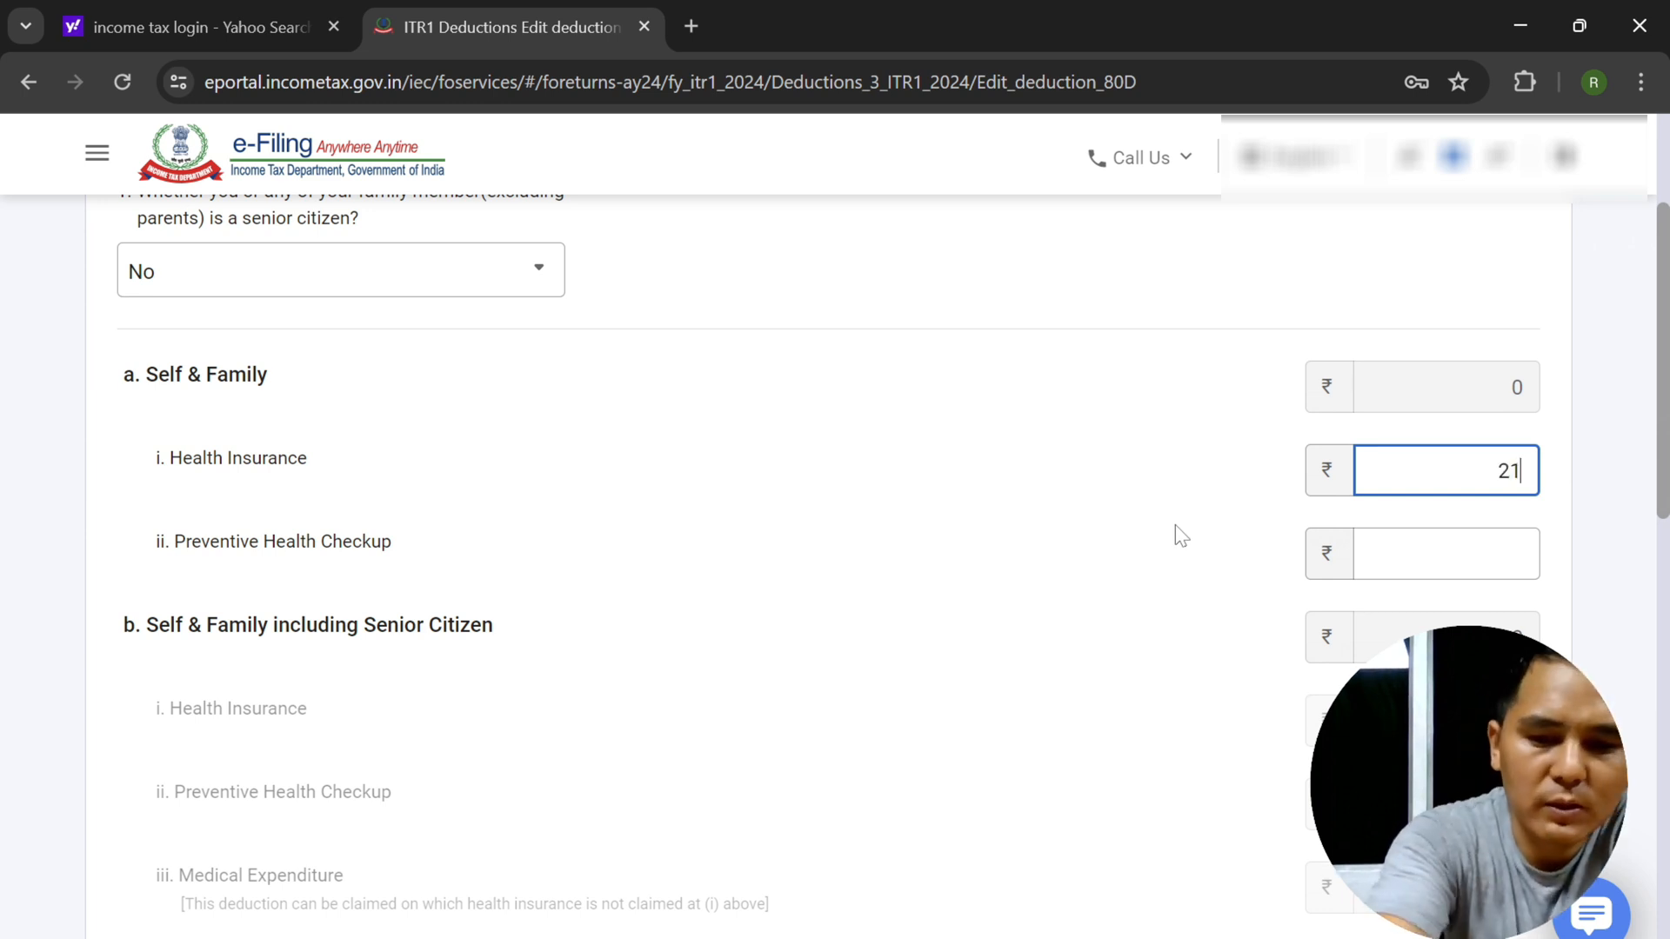
pyautogui.write('000')
pyautogui.click(1152, 527)
pyautogui.click(1343, 546)
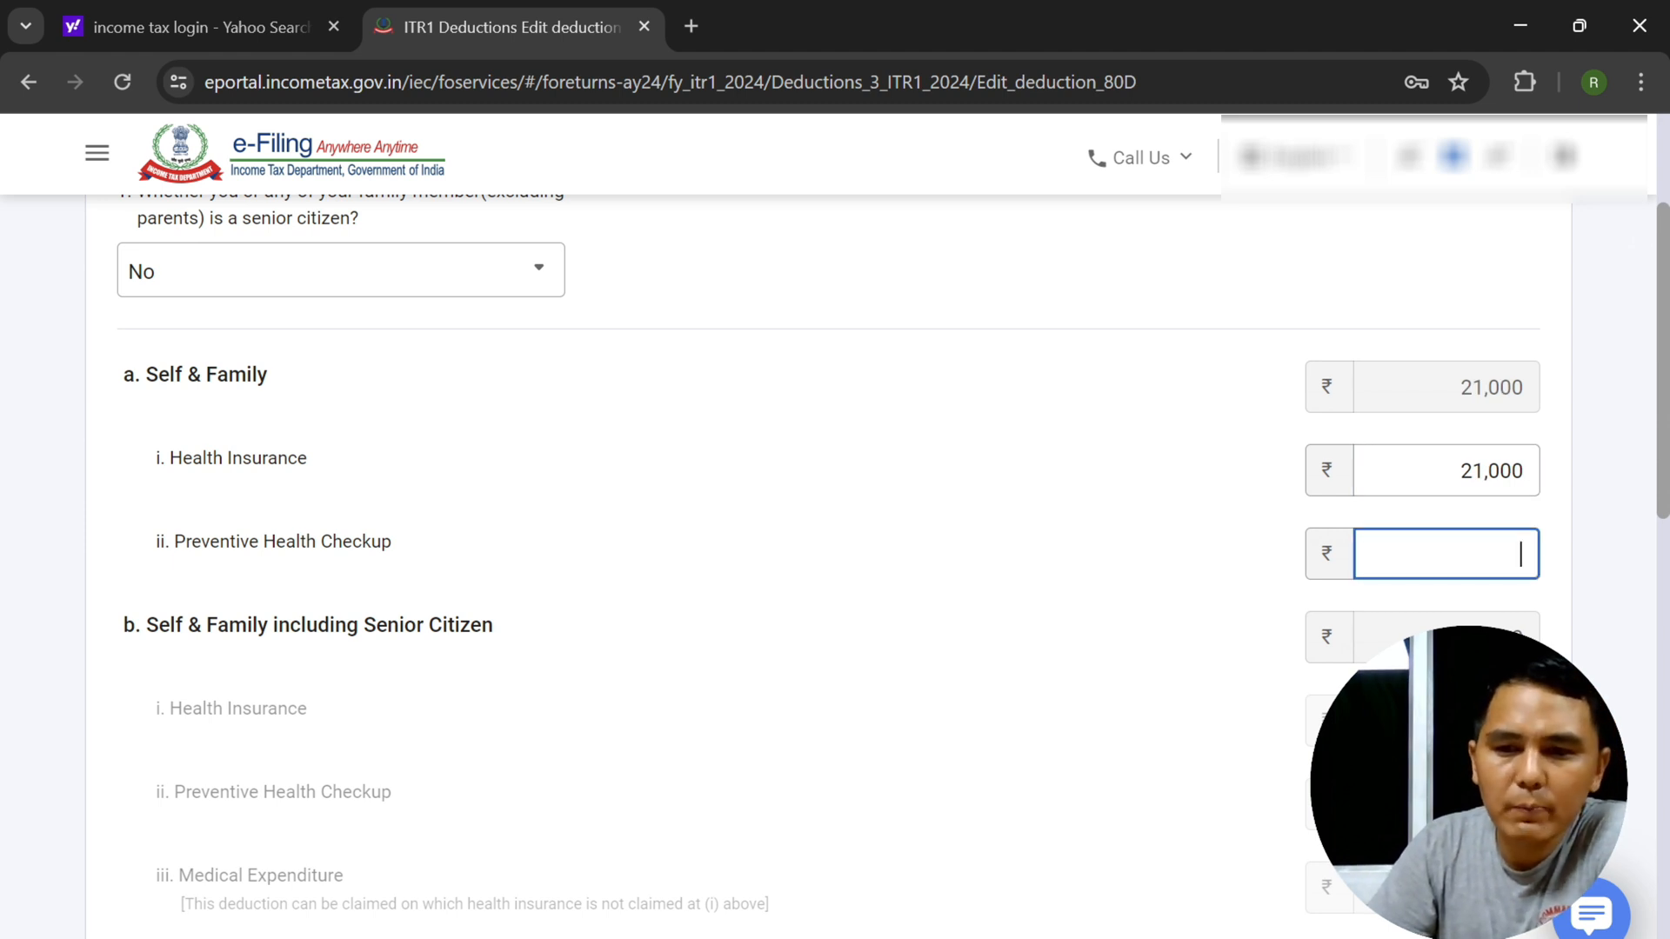
pyautogui.write('5000')
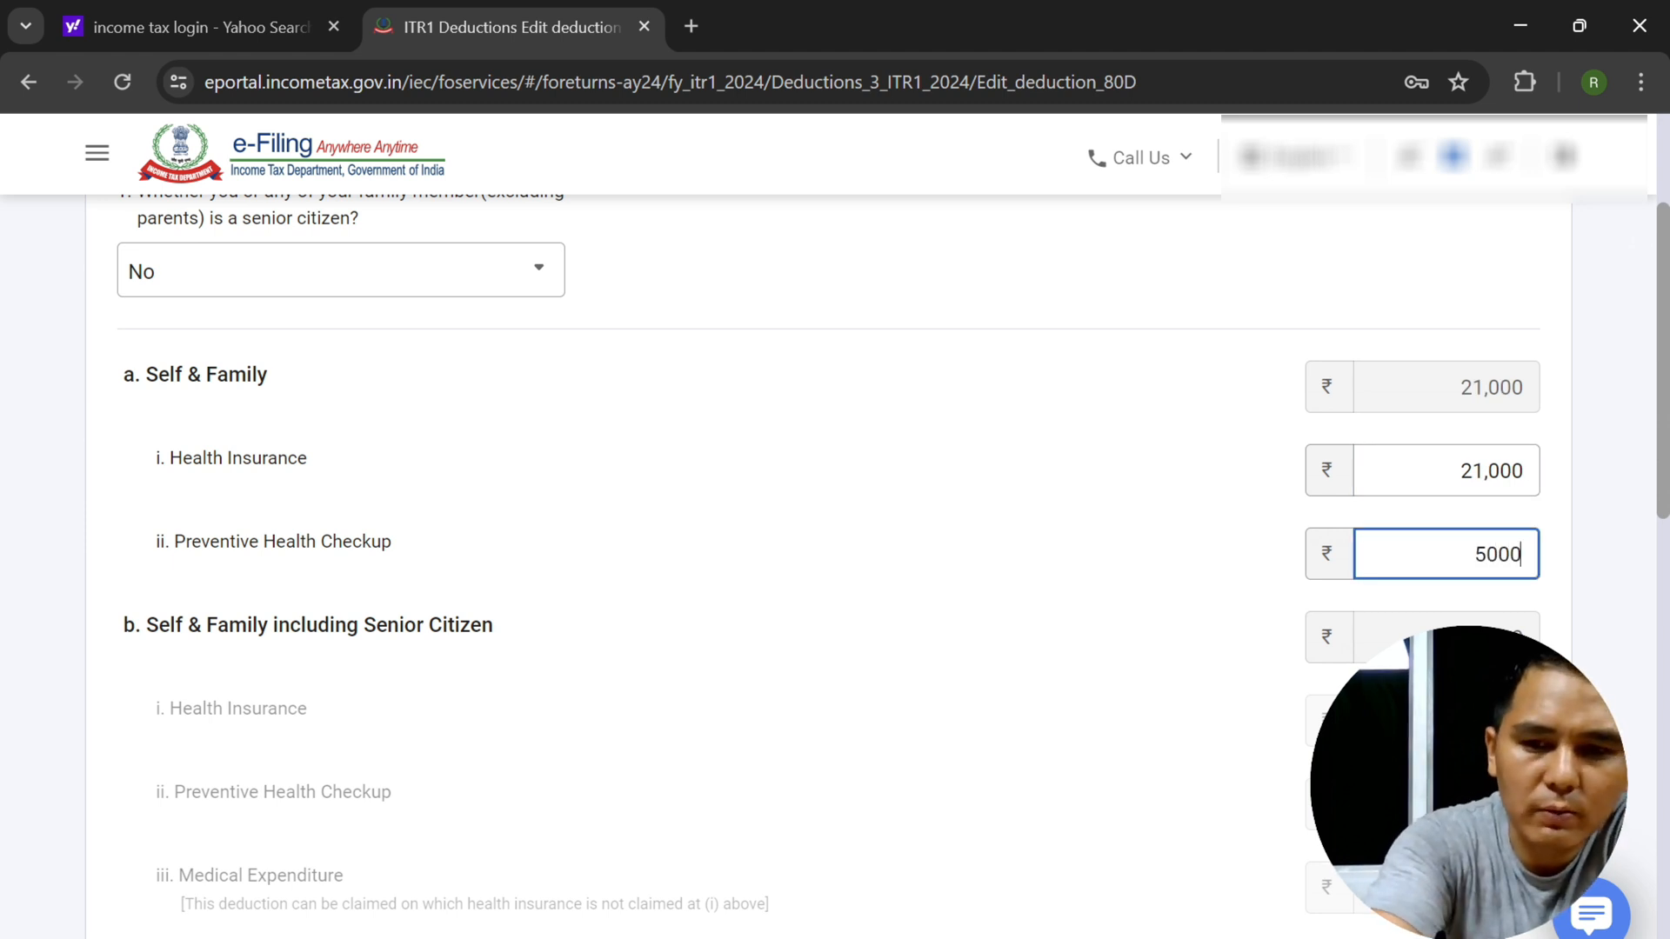
pyautogui.click(1233, 585)
# - Answer Yes to whether any one of the parents is a senior citizen in the 80D deduction
pyautogui.scroll(-6, 1159, 559)
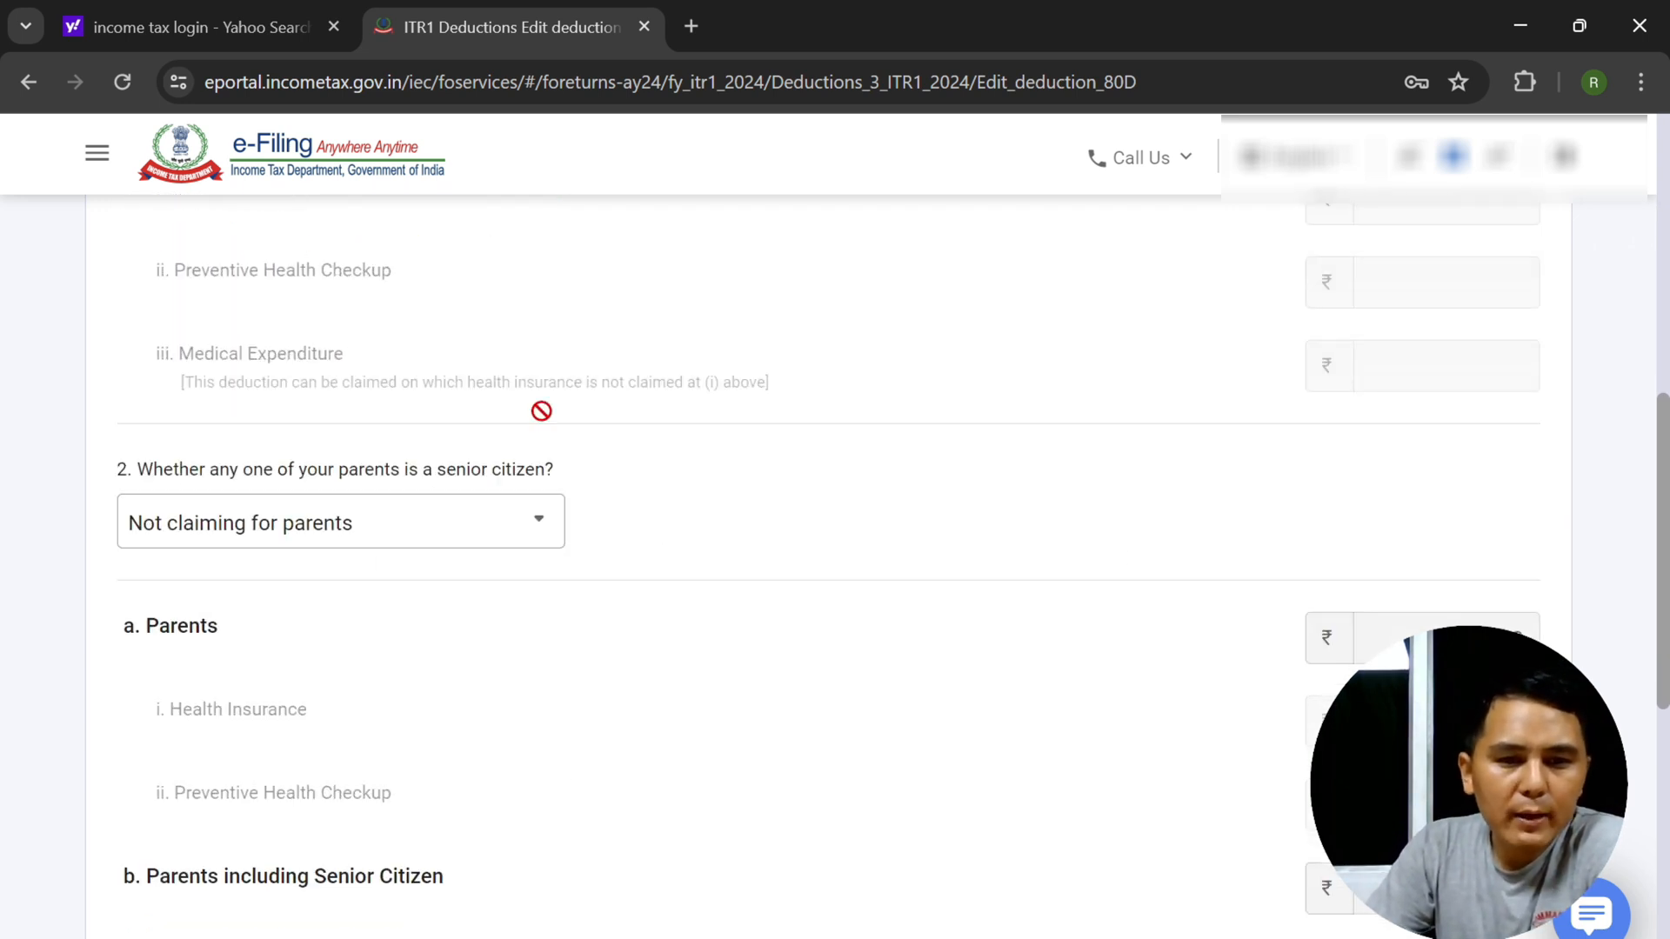
pyautogui.click(502, 545)
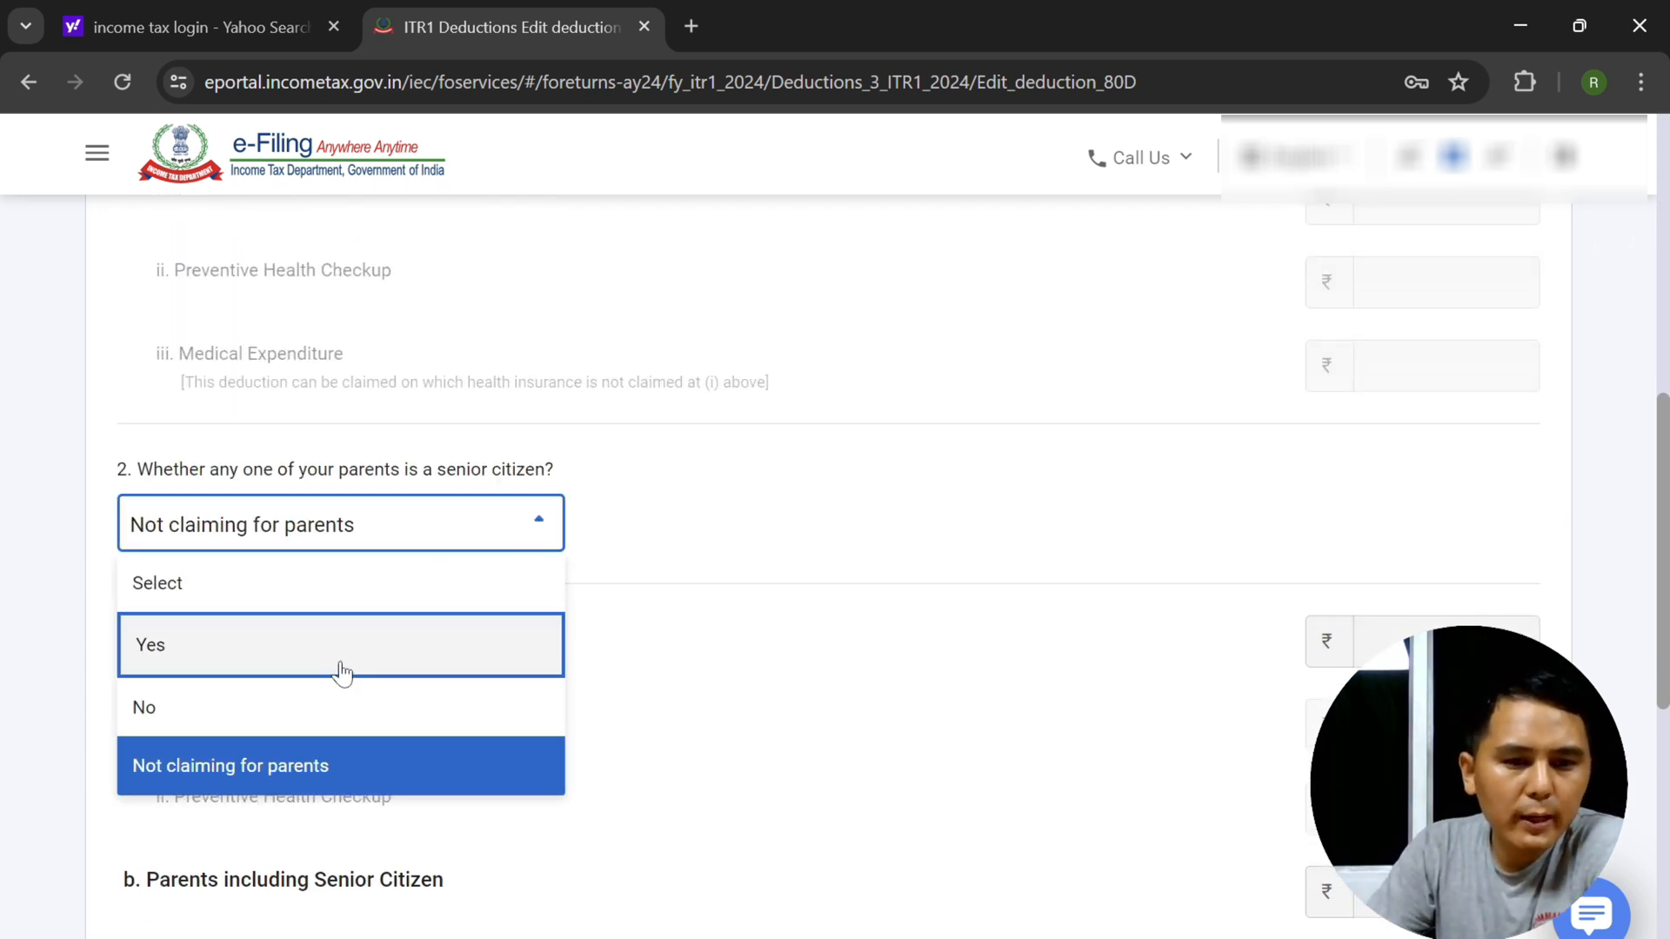
pyautogui.click(339, 675)
# - Enter ₹53,000 for Health Insurance under Parents including Senior Citizen and save the 80D deduction
pyautogui.scroll(-4, 728, 614)
pyautogui.scroll(1, 347, 426)
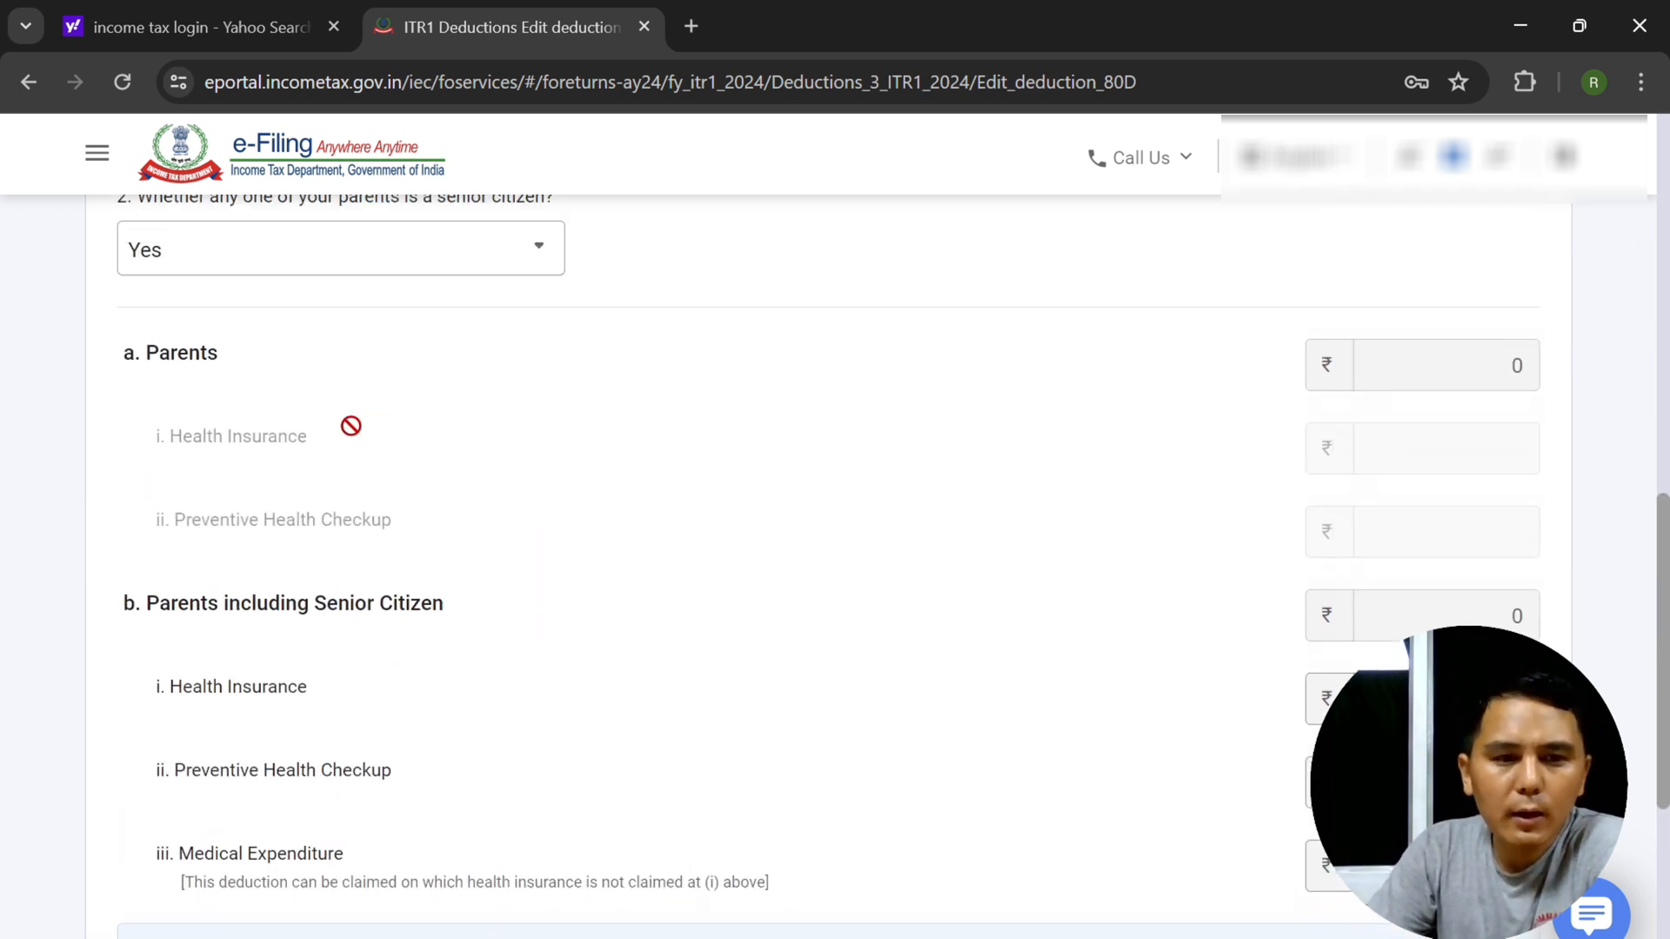
pyautogui.scroll(-5, 879, 407)
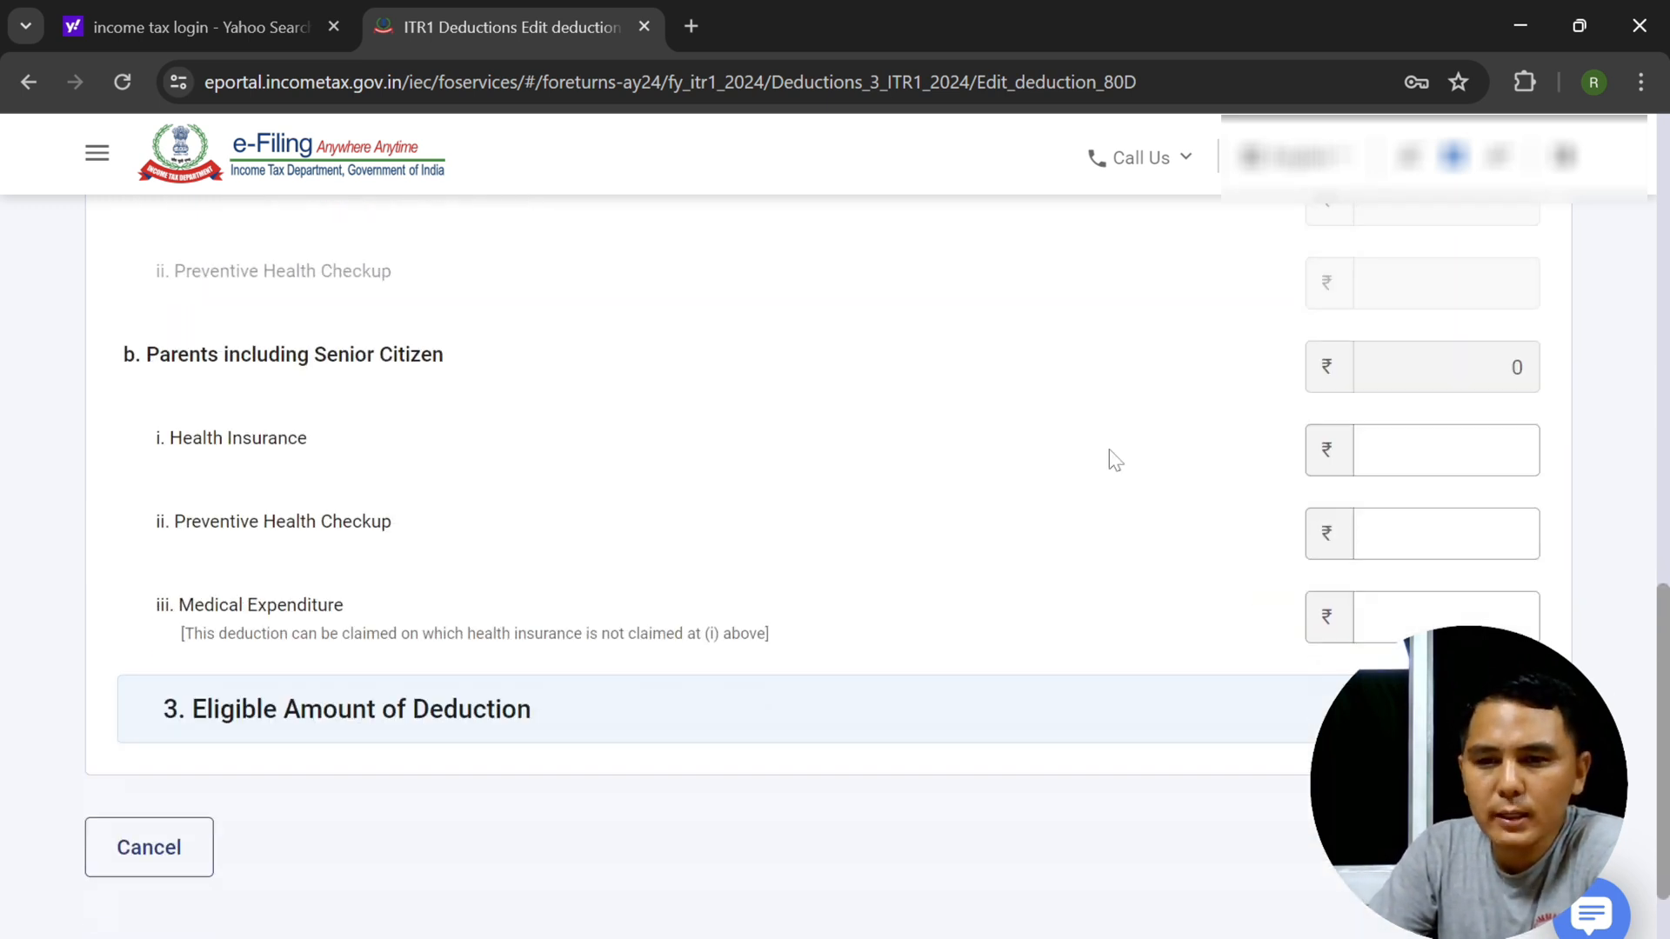
pyautogui.scroll(1, 1254, 473)
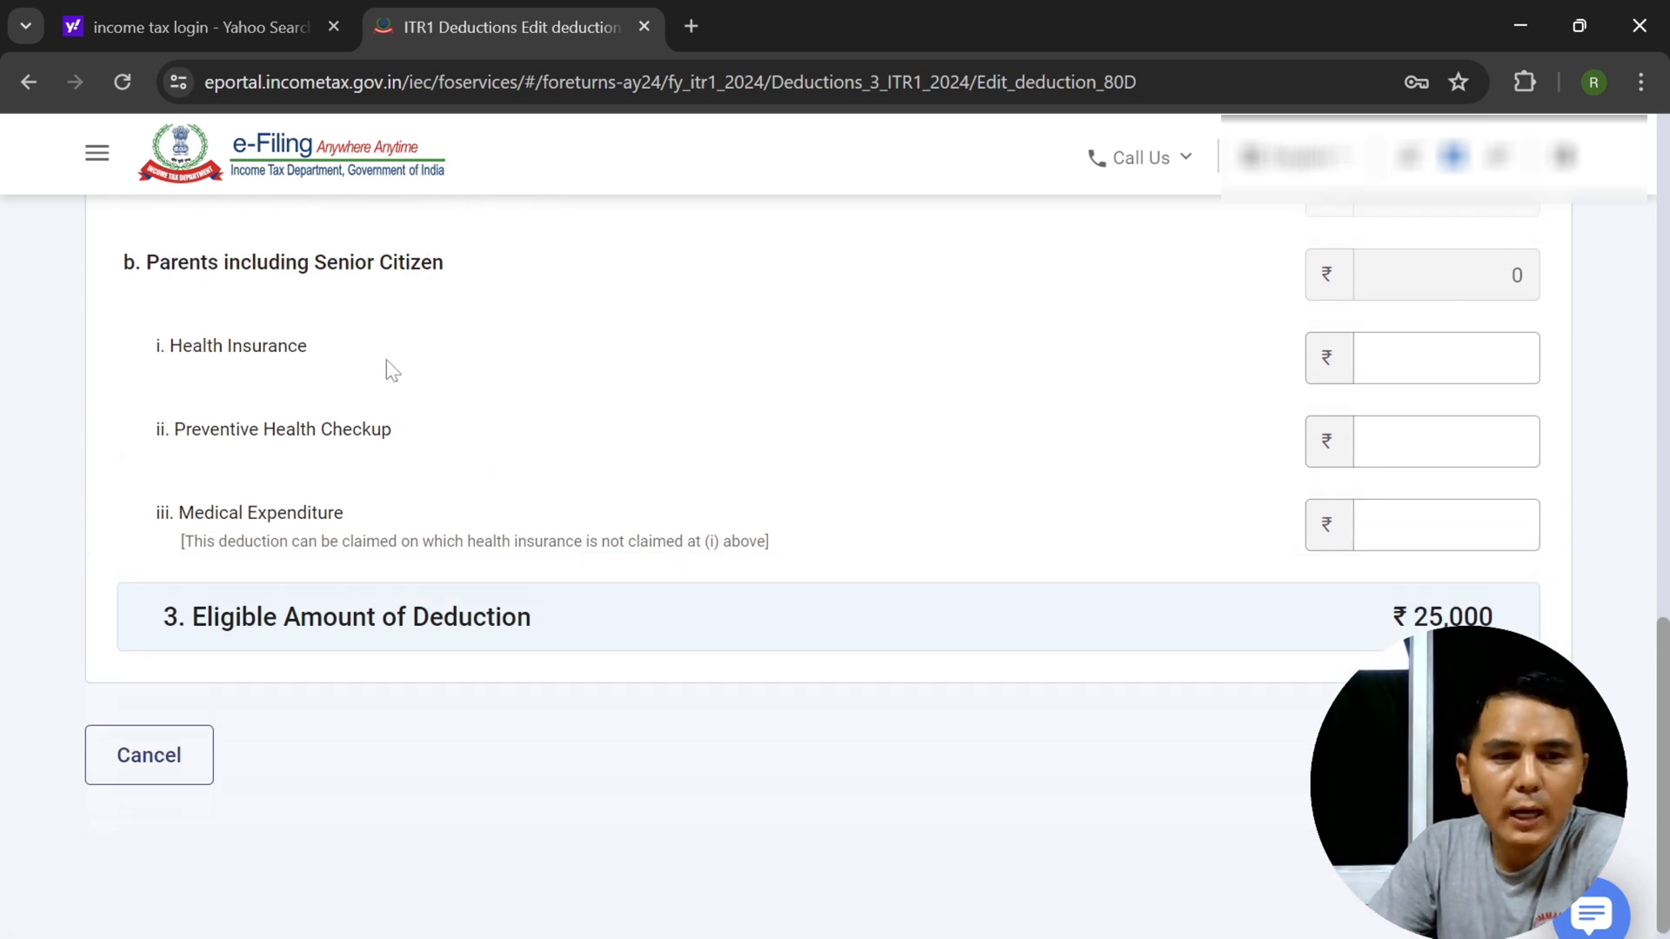
pyautogui.click(1383, 357)
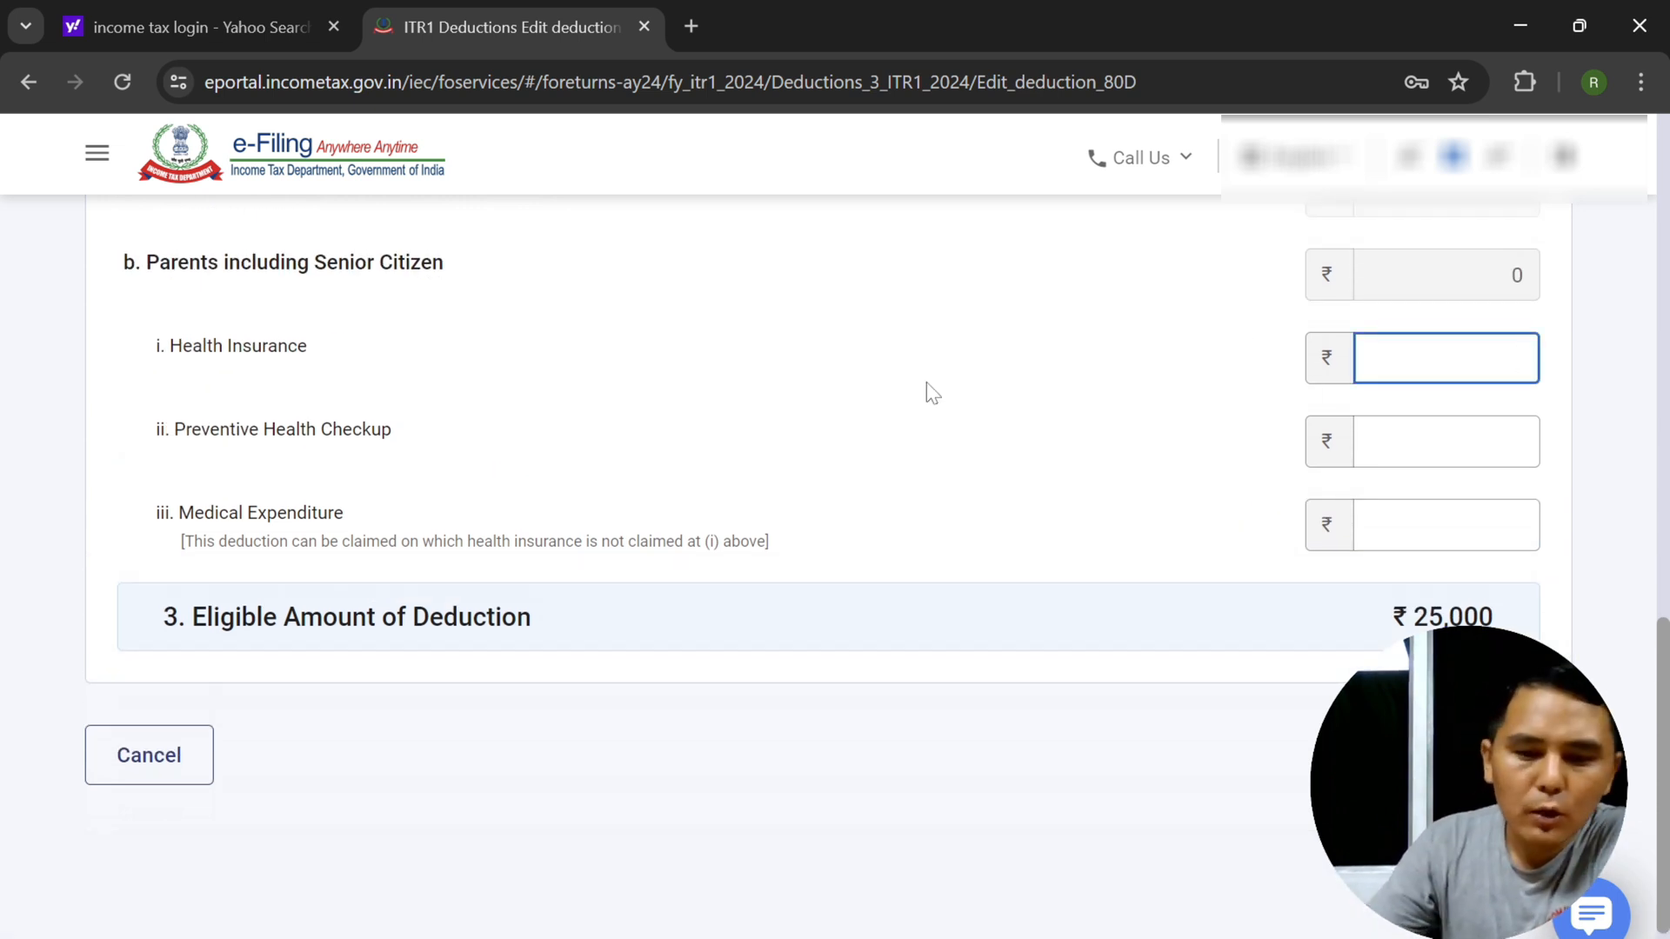
pyautogui.write('53,00')
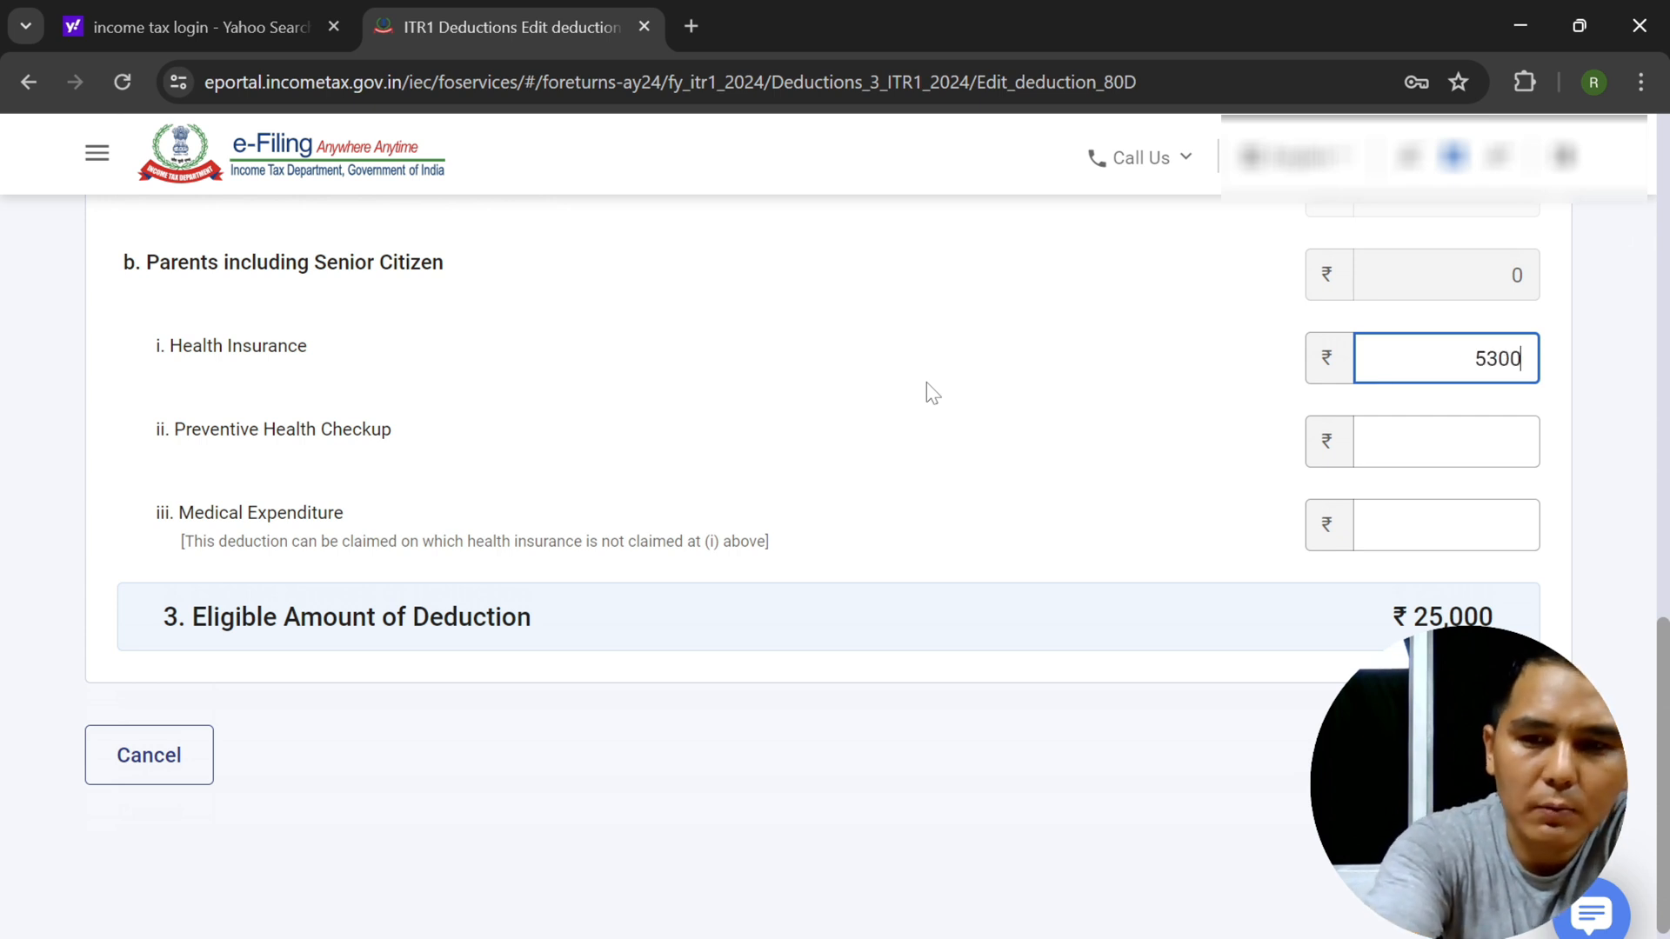
pyautogui.write('0')
pyautogui.moveTo(222, 290); pyautogui.dragTo(245, 308)
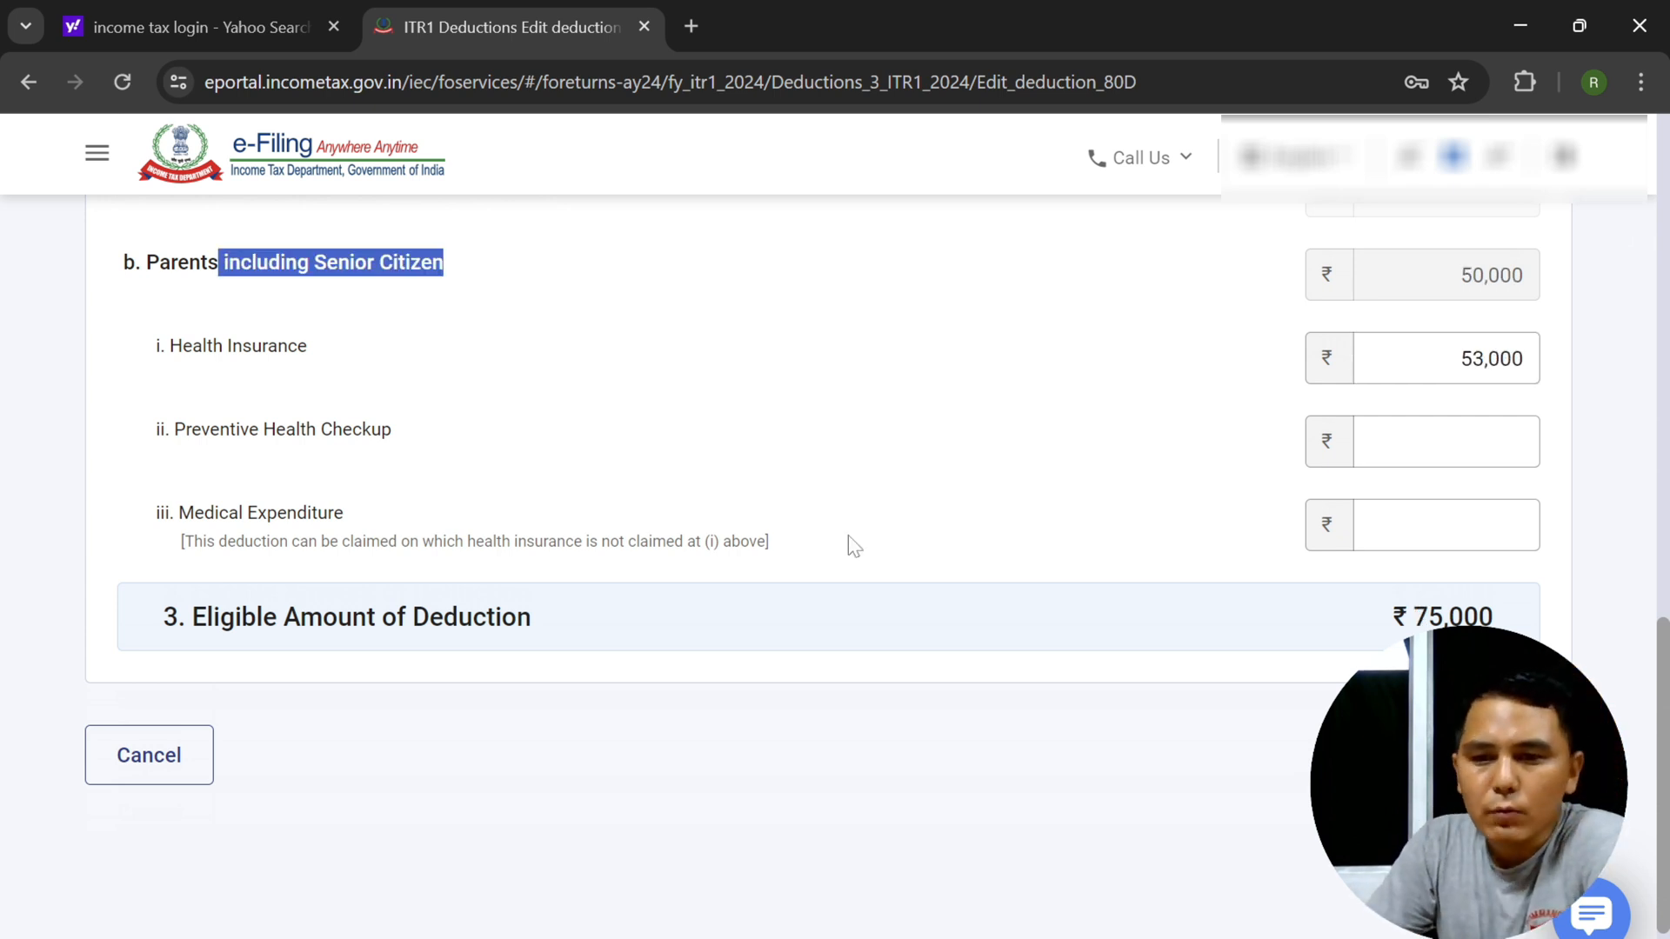
pyautogui.click(1504, 755)
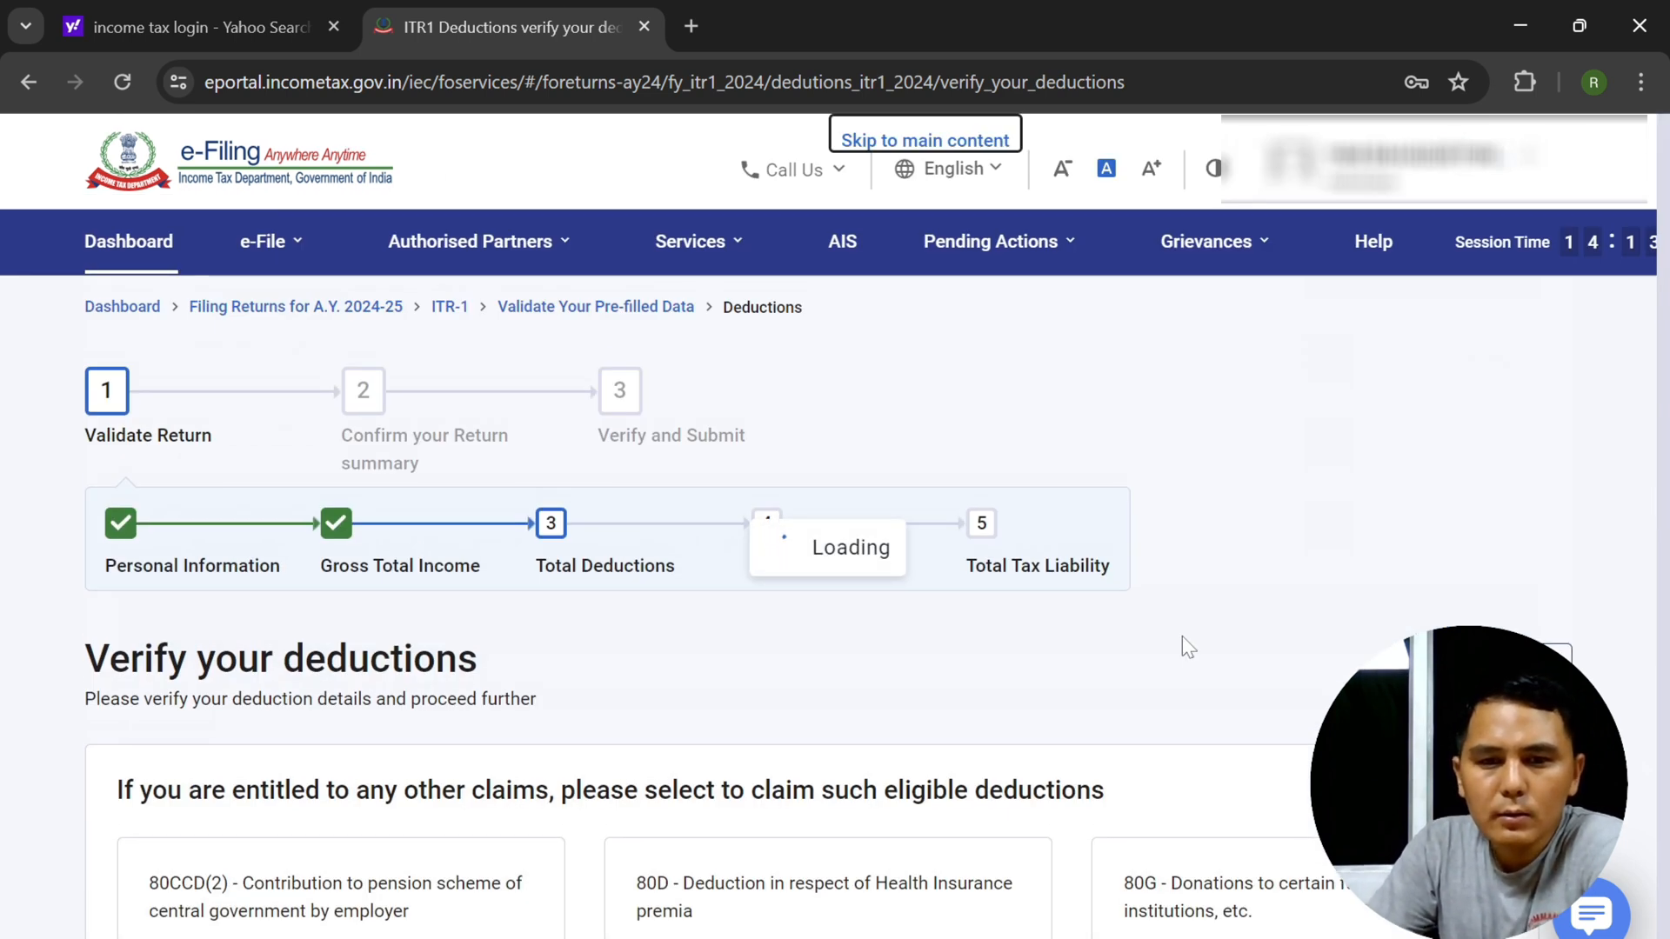
# - Add an 80TTA deduction of ₹2,325 for interest on saving bank accounts and save it
pyautogui.scroll(-12, 1181, 641)
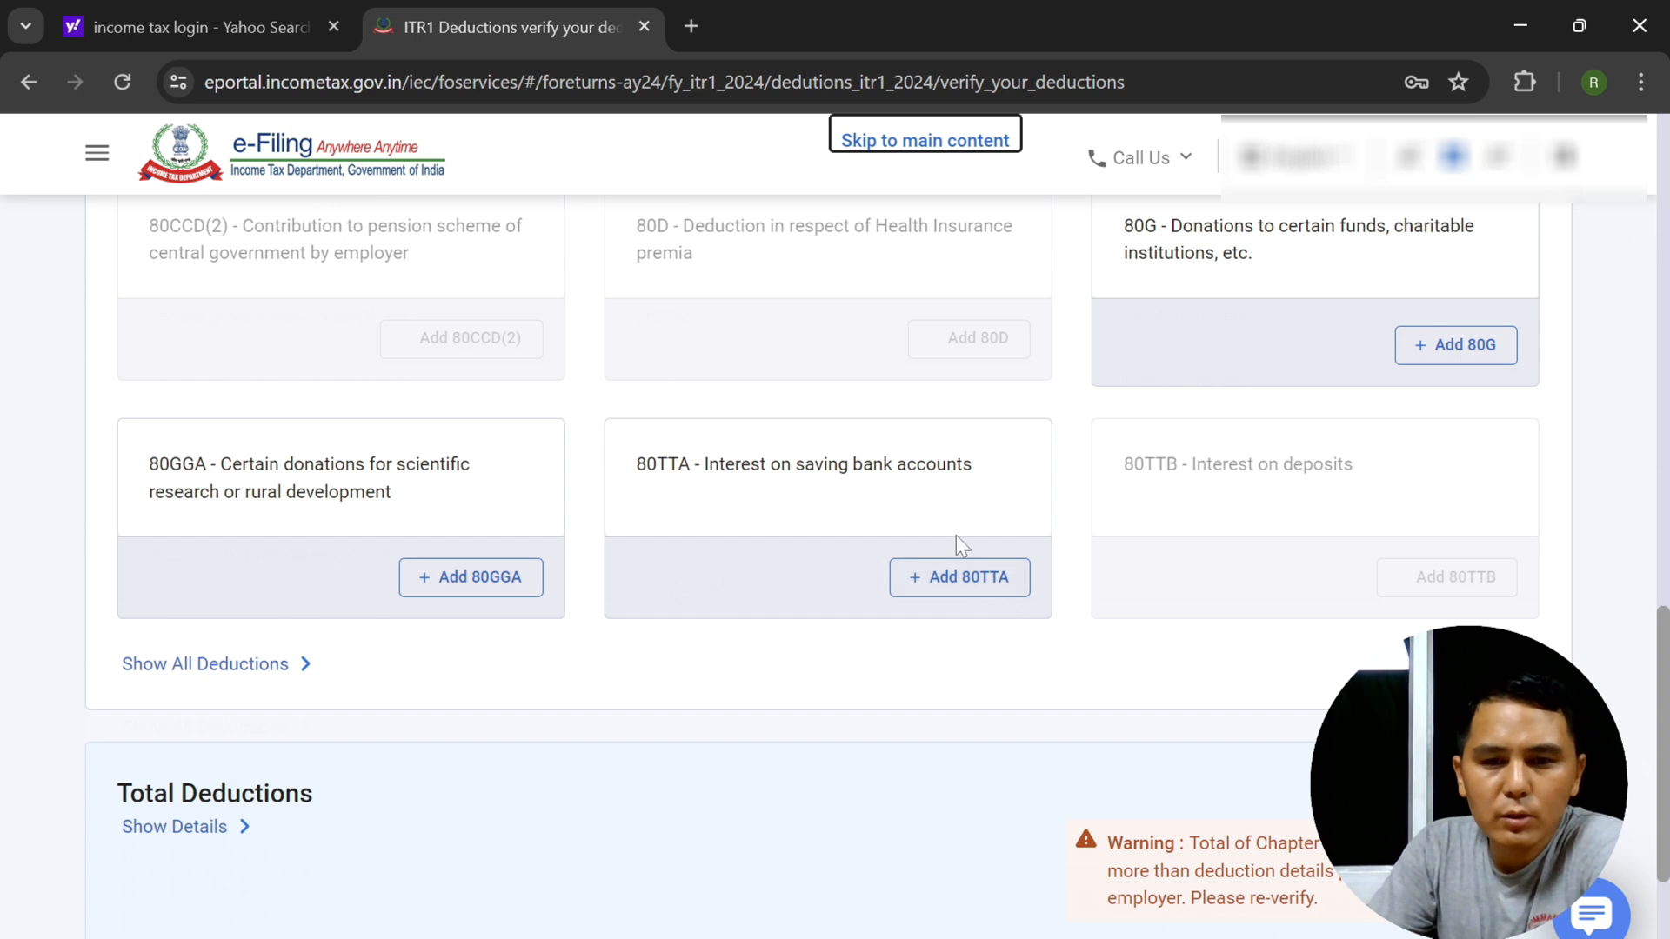
pyautogui.click(970, 576)
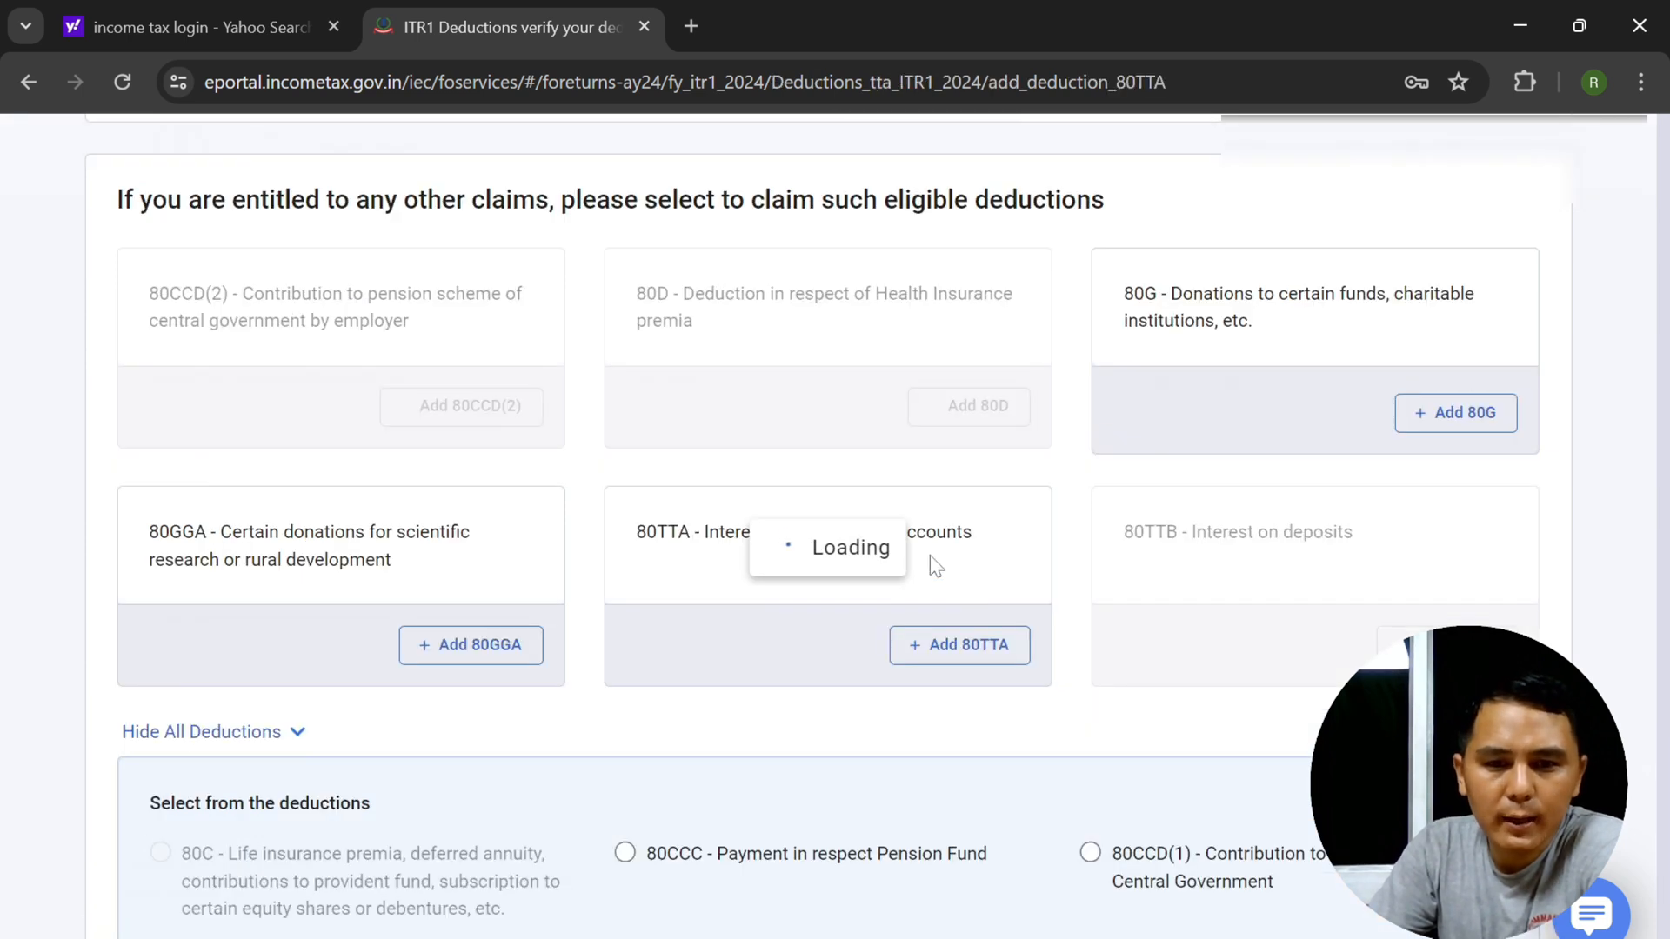
pyautogui.click(1515, 505)
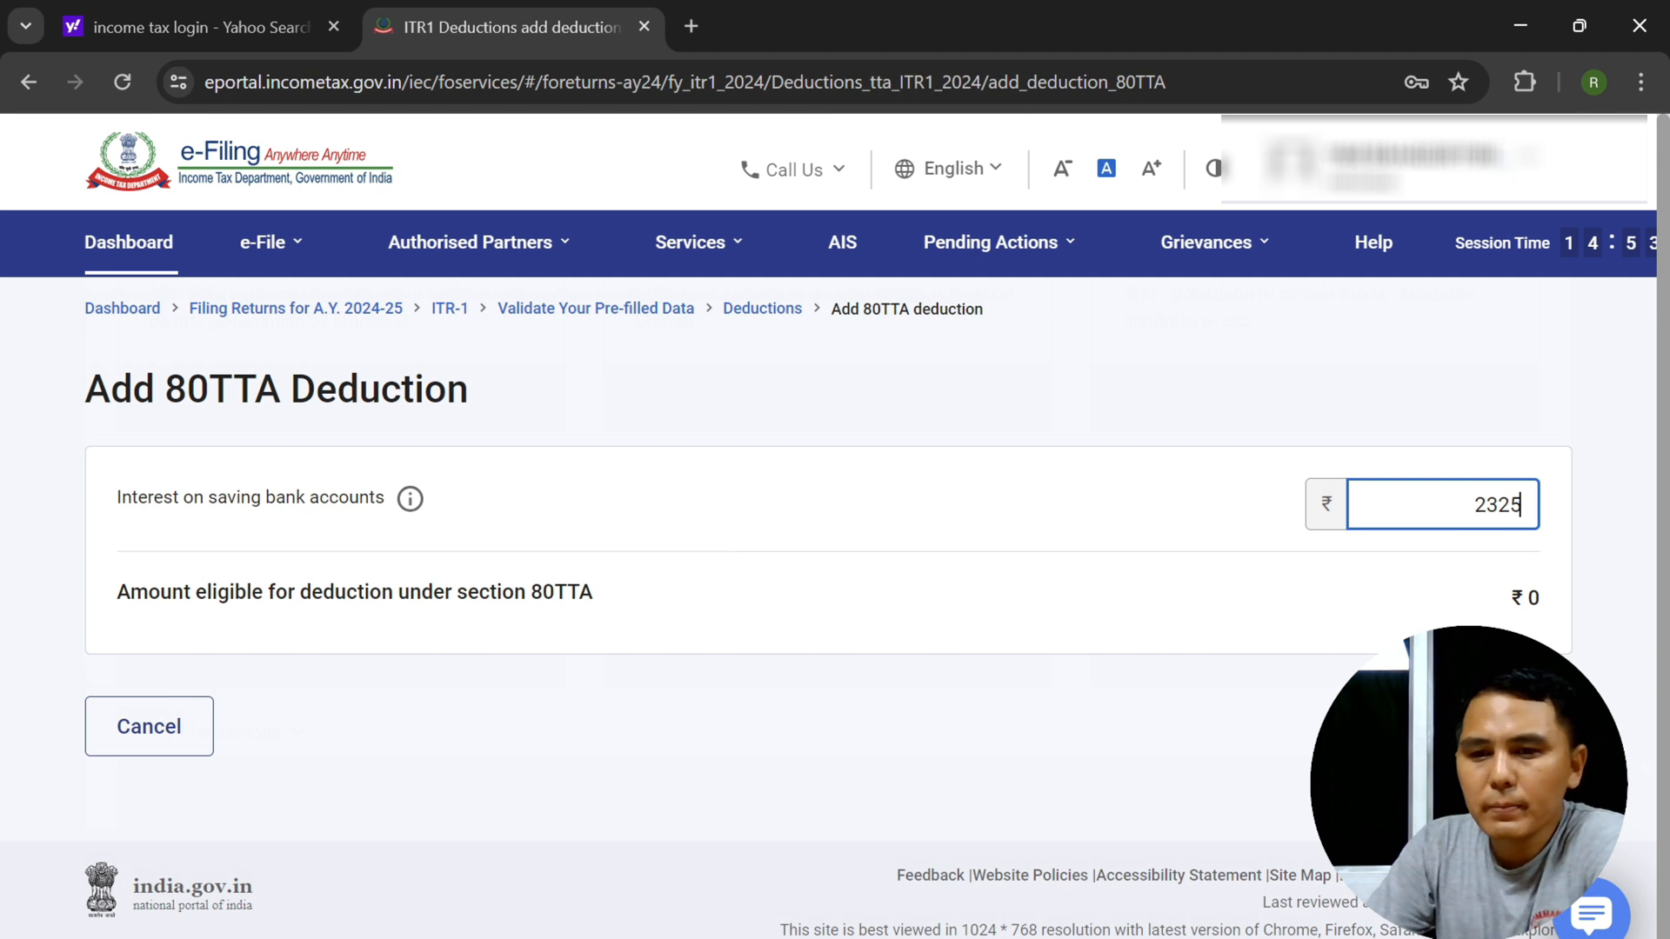
pyautogui.press('Tab')
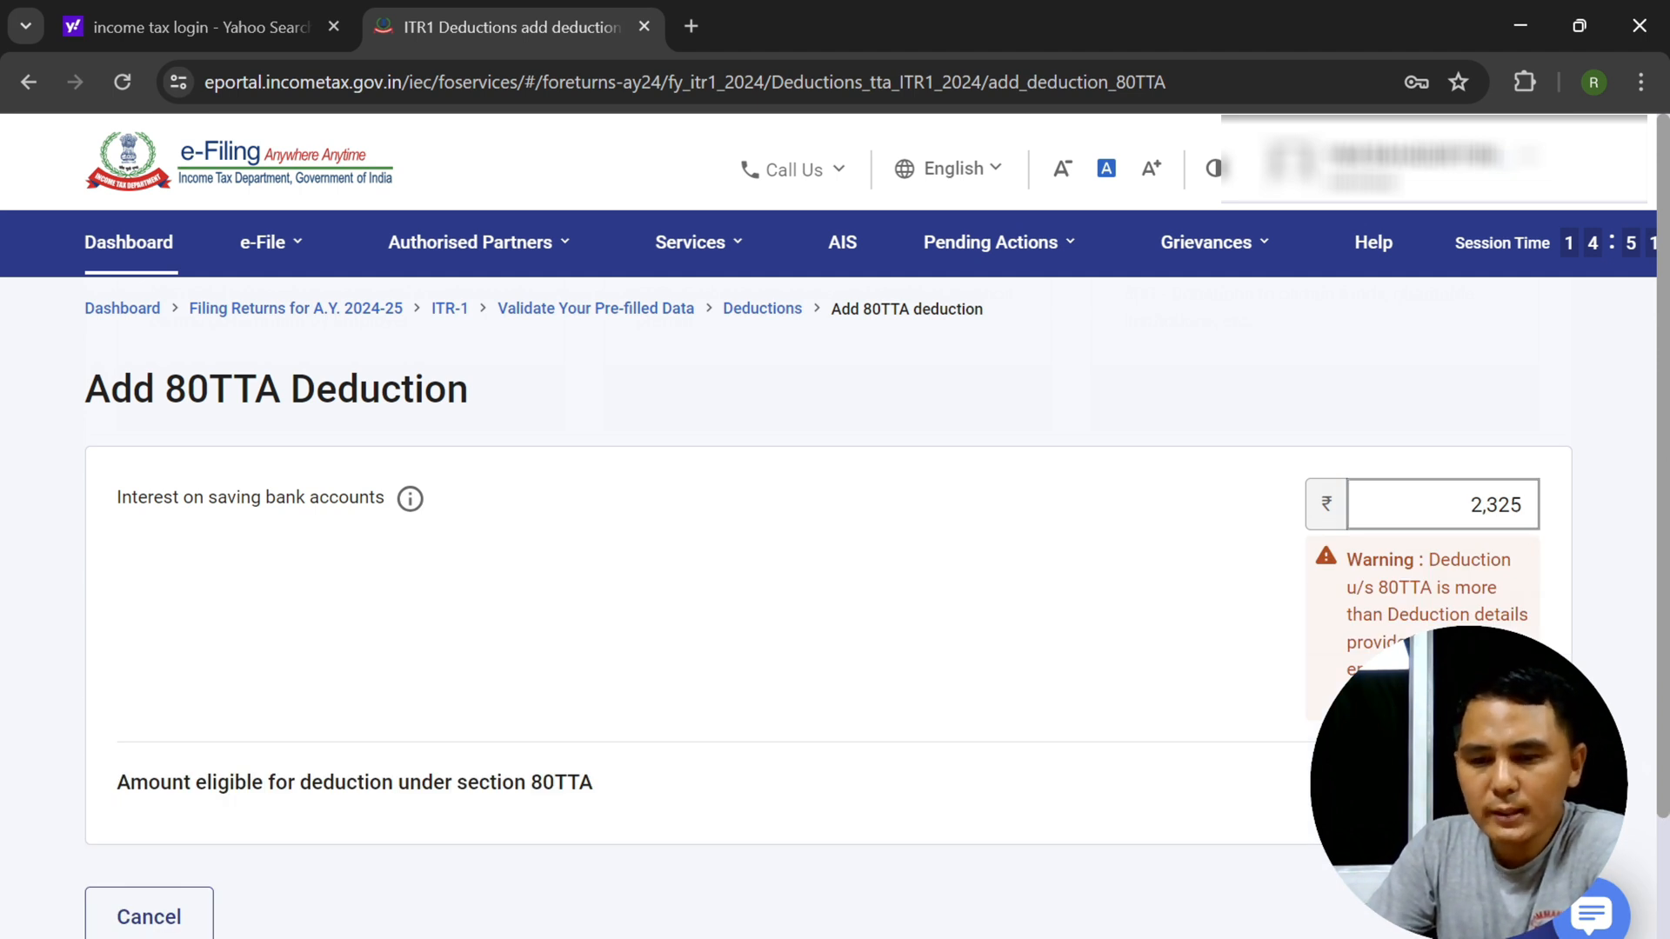
pyautogui.scroll(-2, 1528, 527)
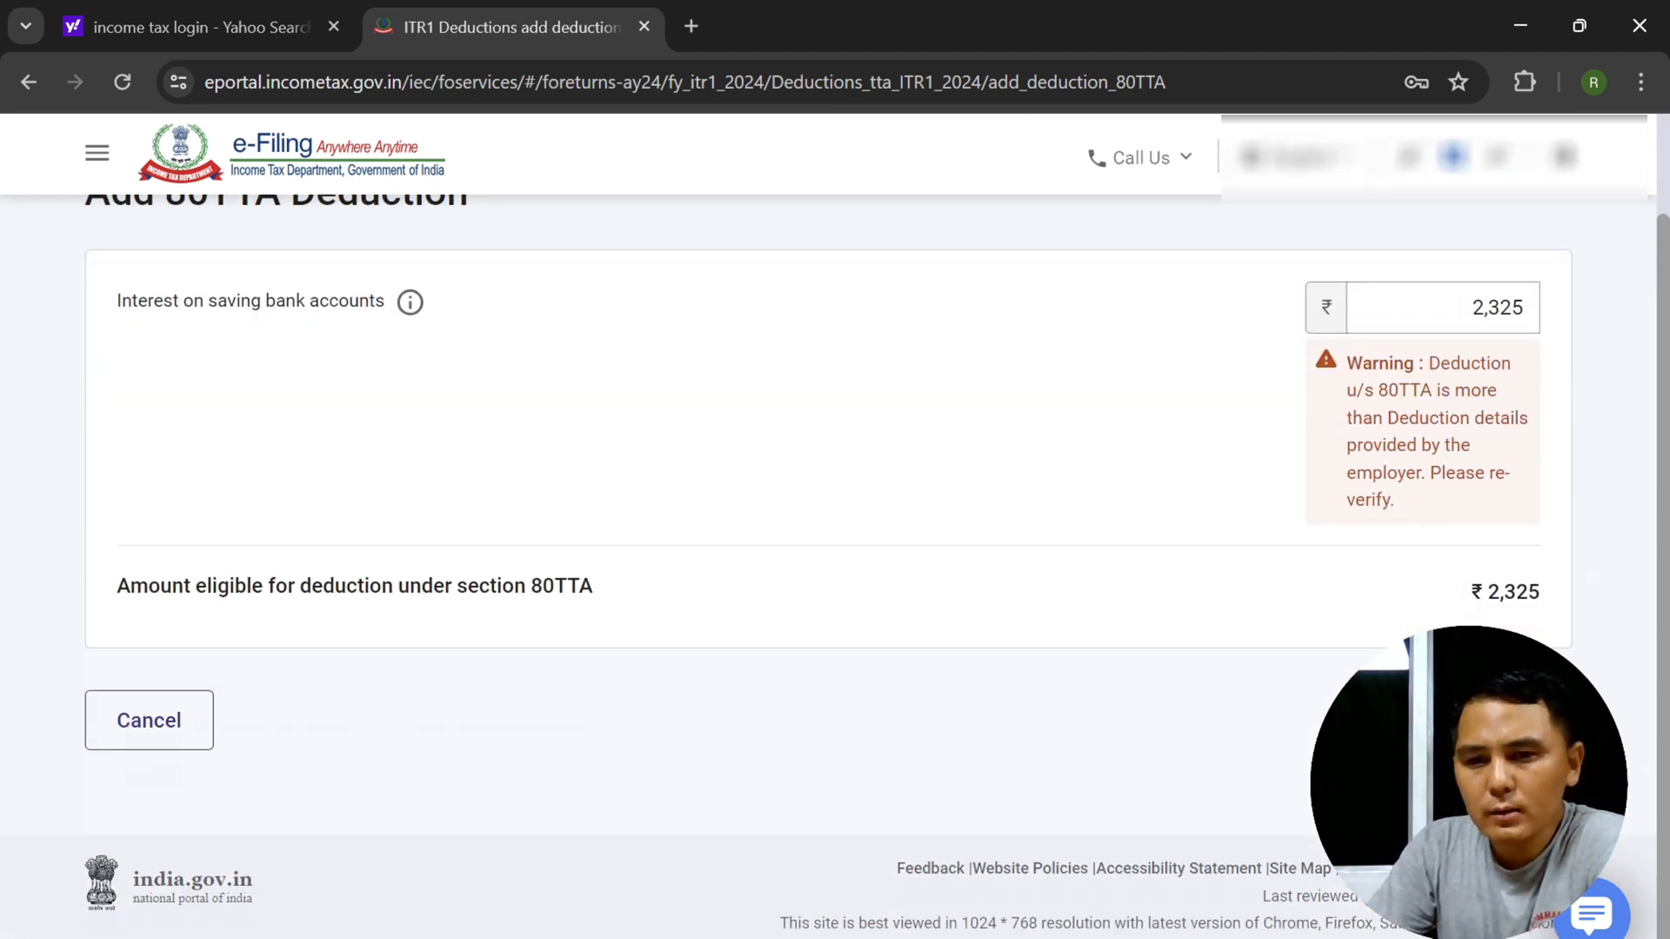
pyautogui.click(1514, 720)
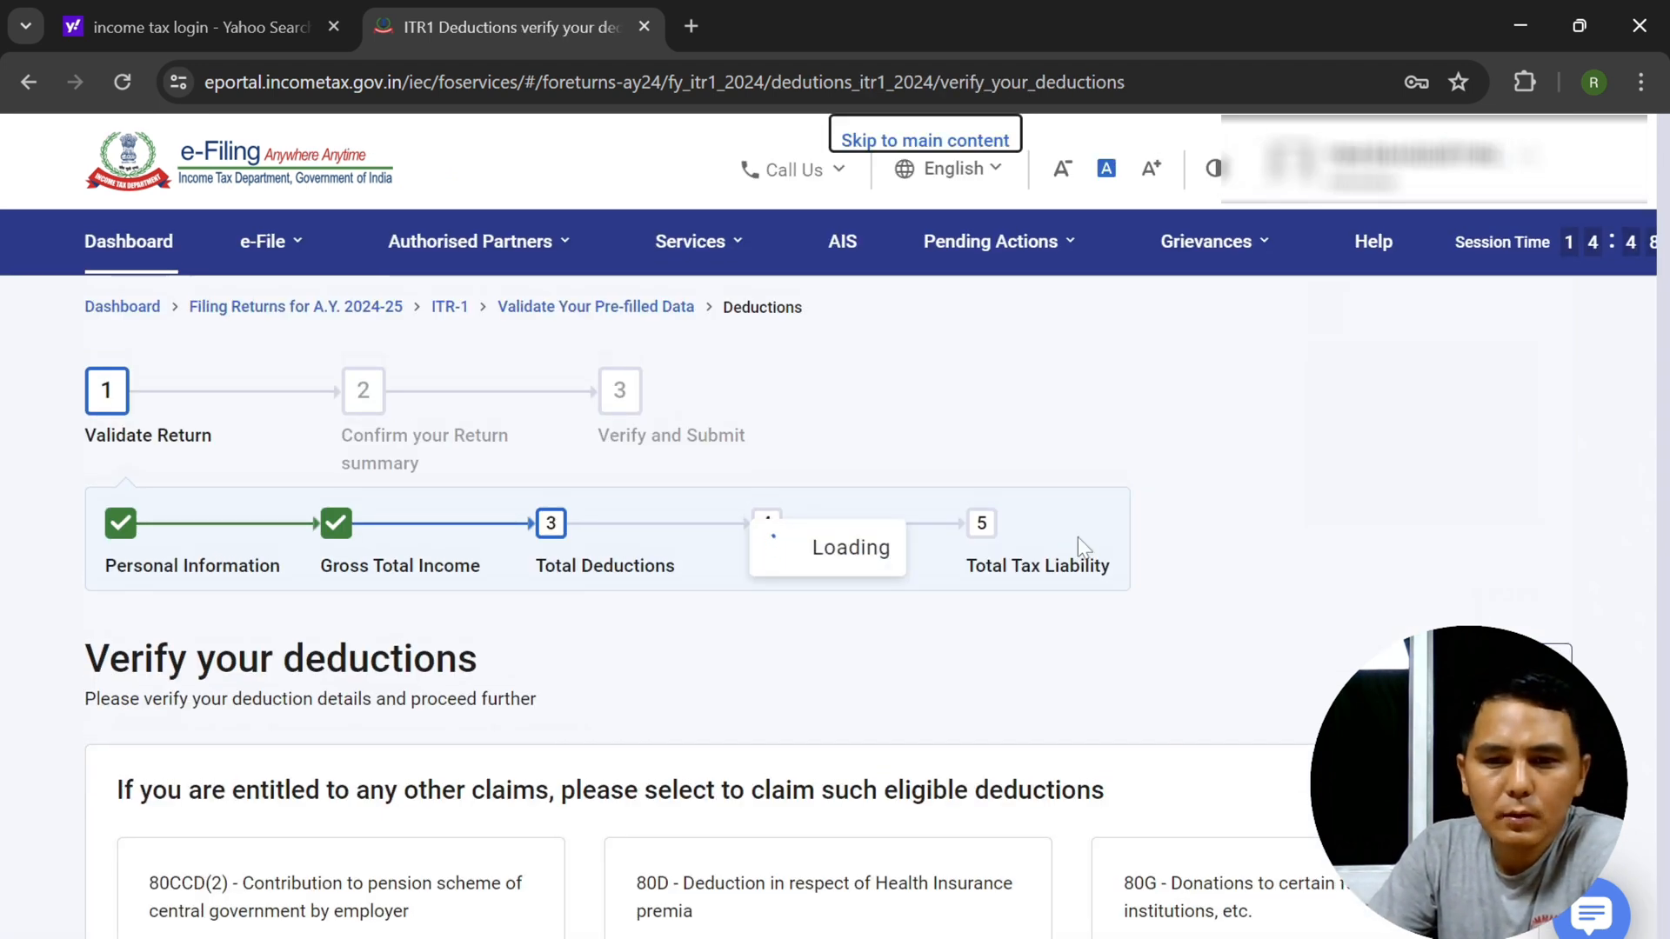
# - Review the 80C, 80D, 80TTA and 80CCD(2) deduction entries and confirm Total Deductions
pyautogui.scroll(-2, 1598, 432)
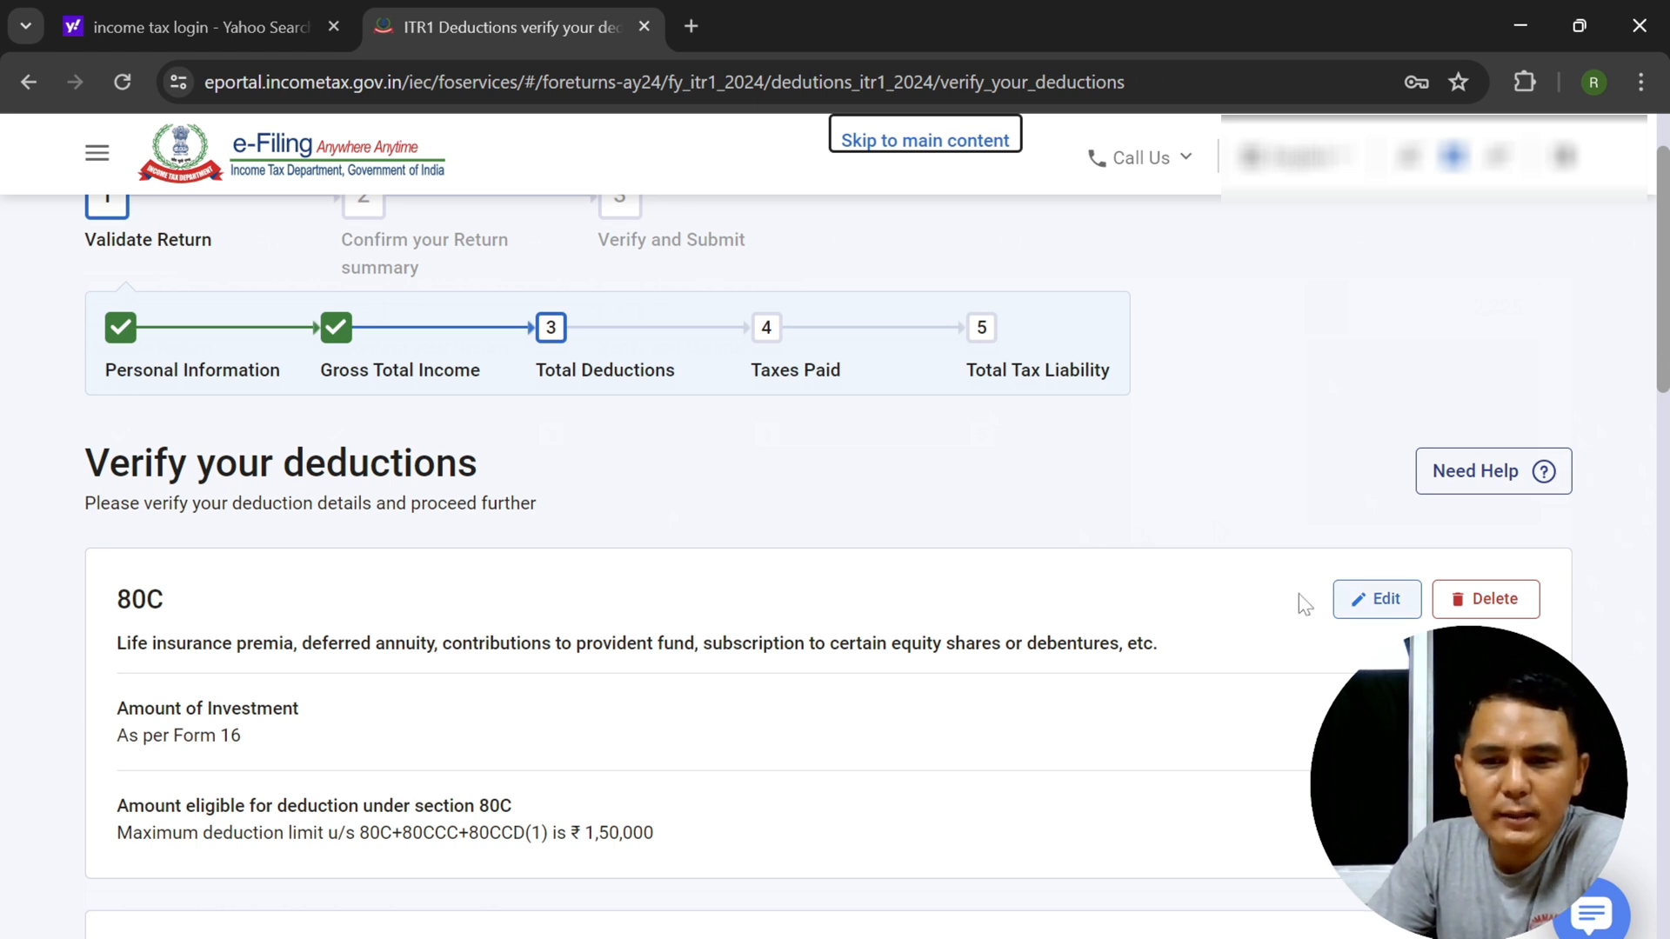
pyautogui.scroll(-3, 1488, 435)
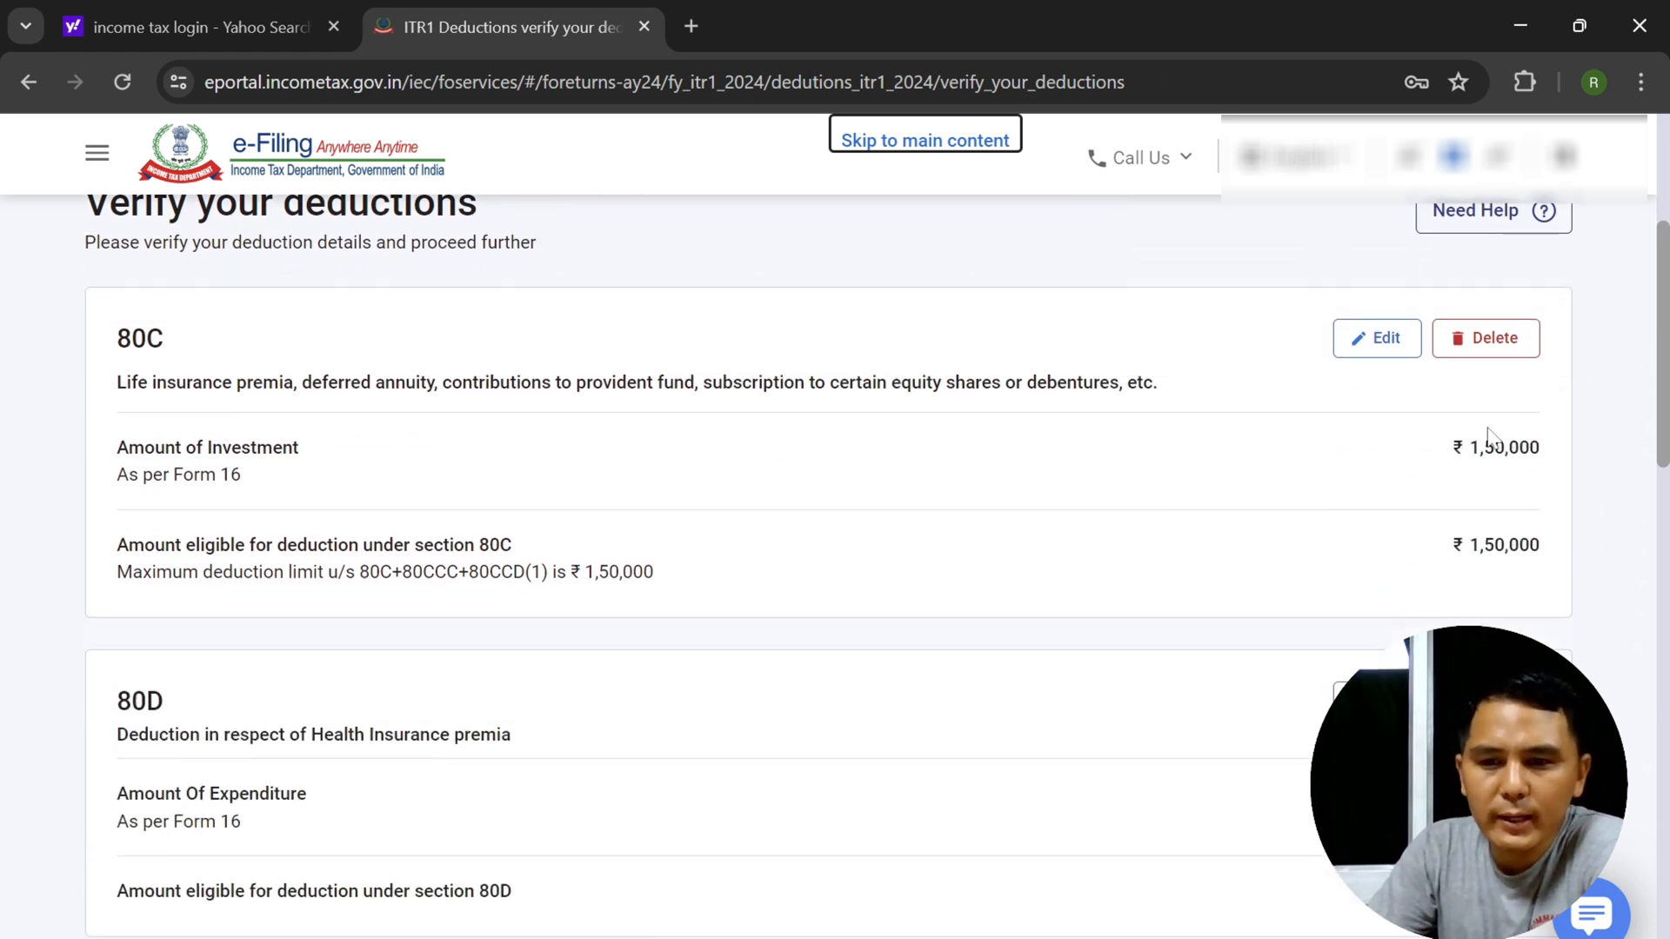
pyautogui.scroll(-3, 1513, 569)
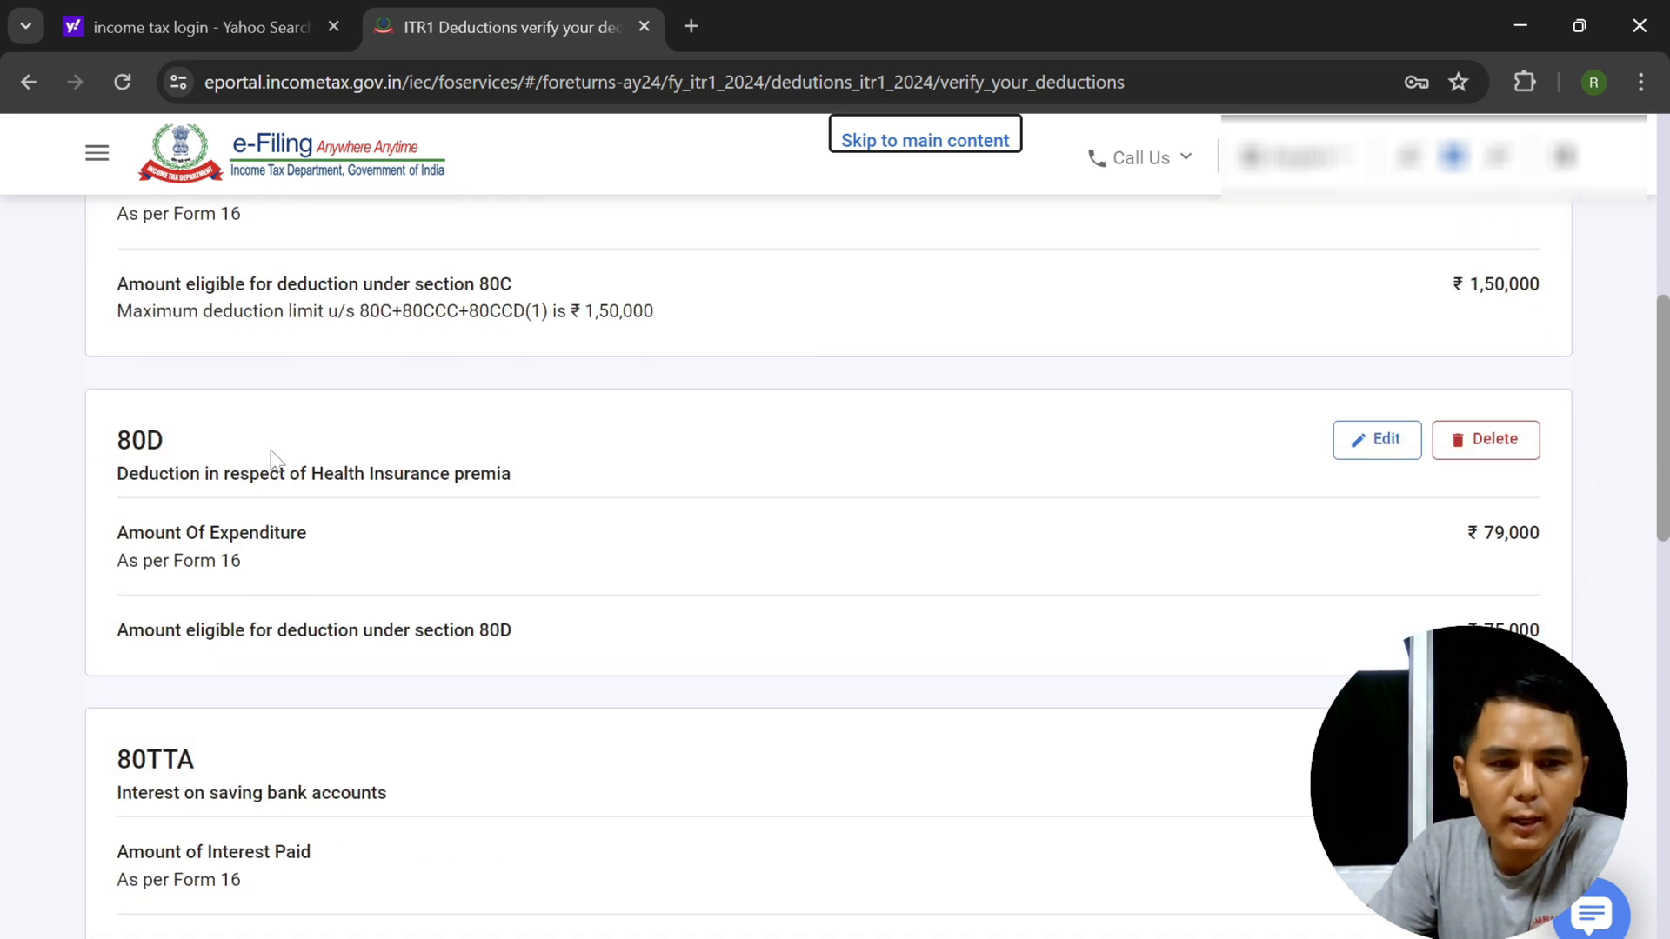
pyautogui.scroll(-6, 1427, 539)
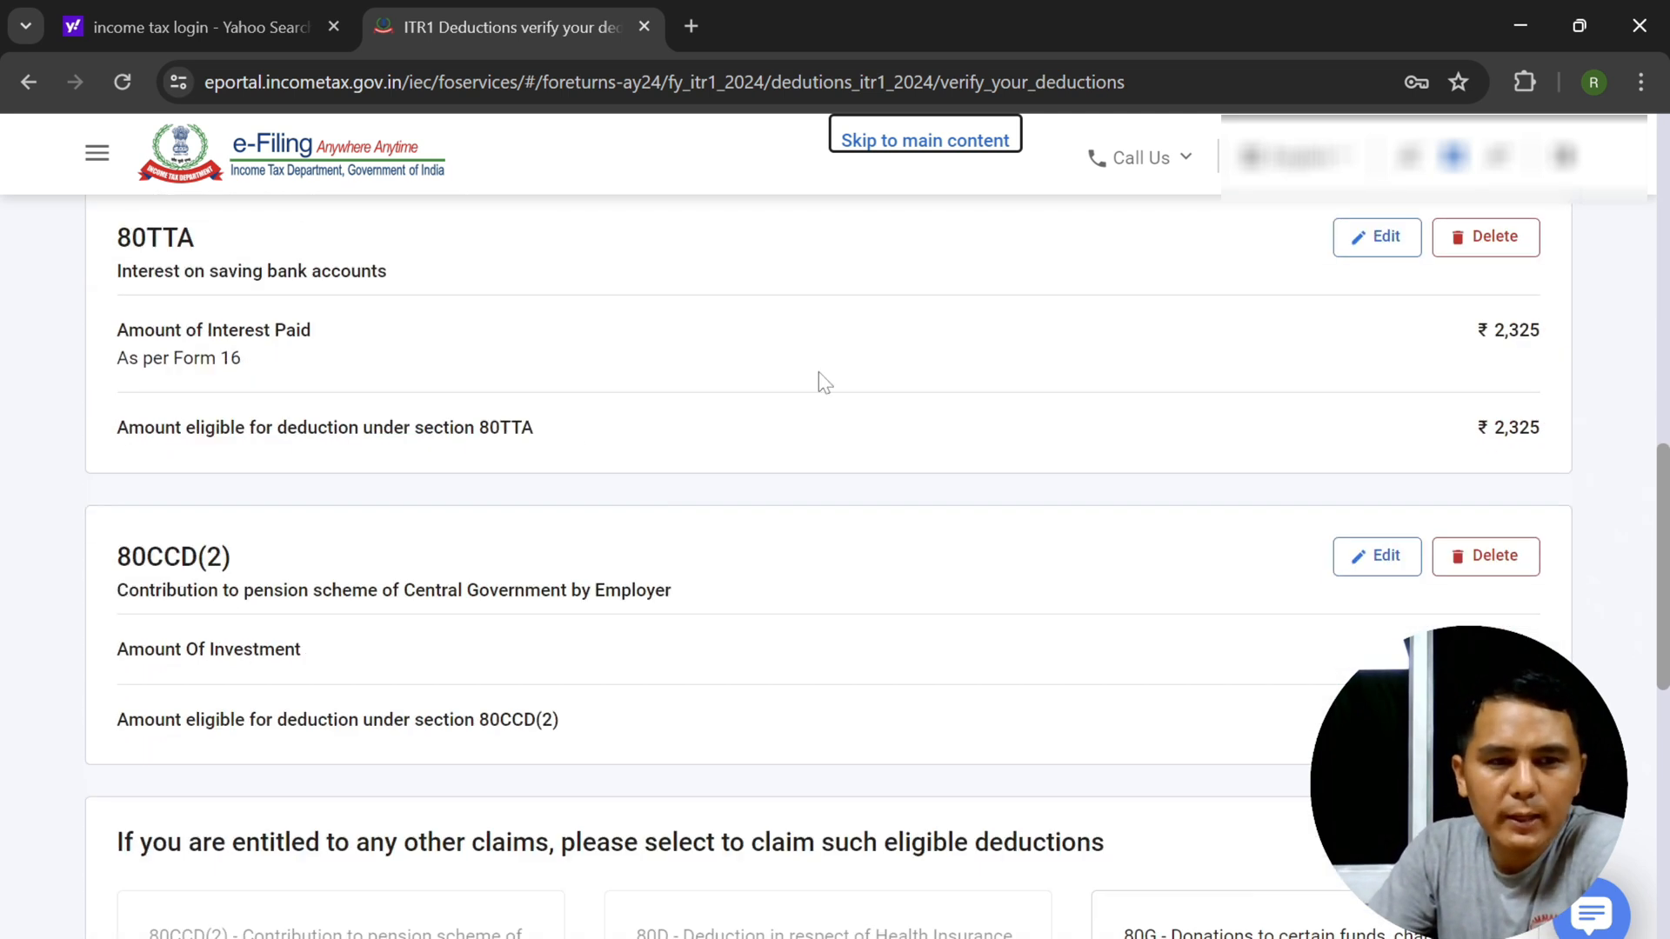
pyautogui.scroll(-10, 1322, 559)
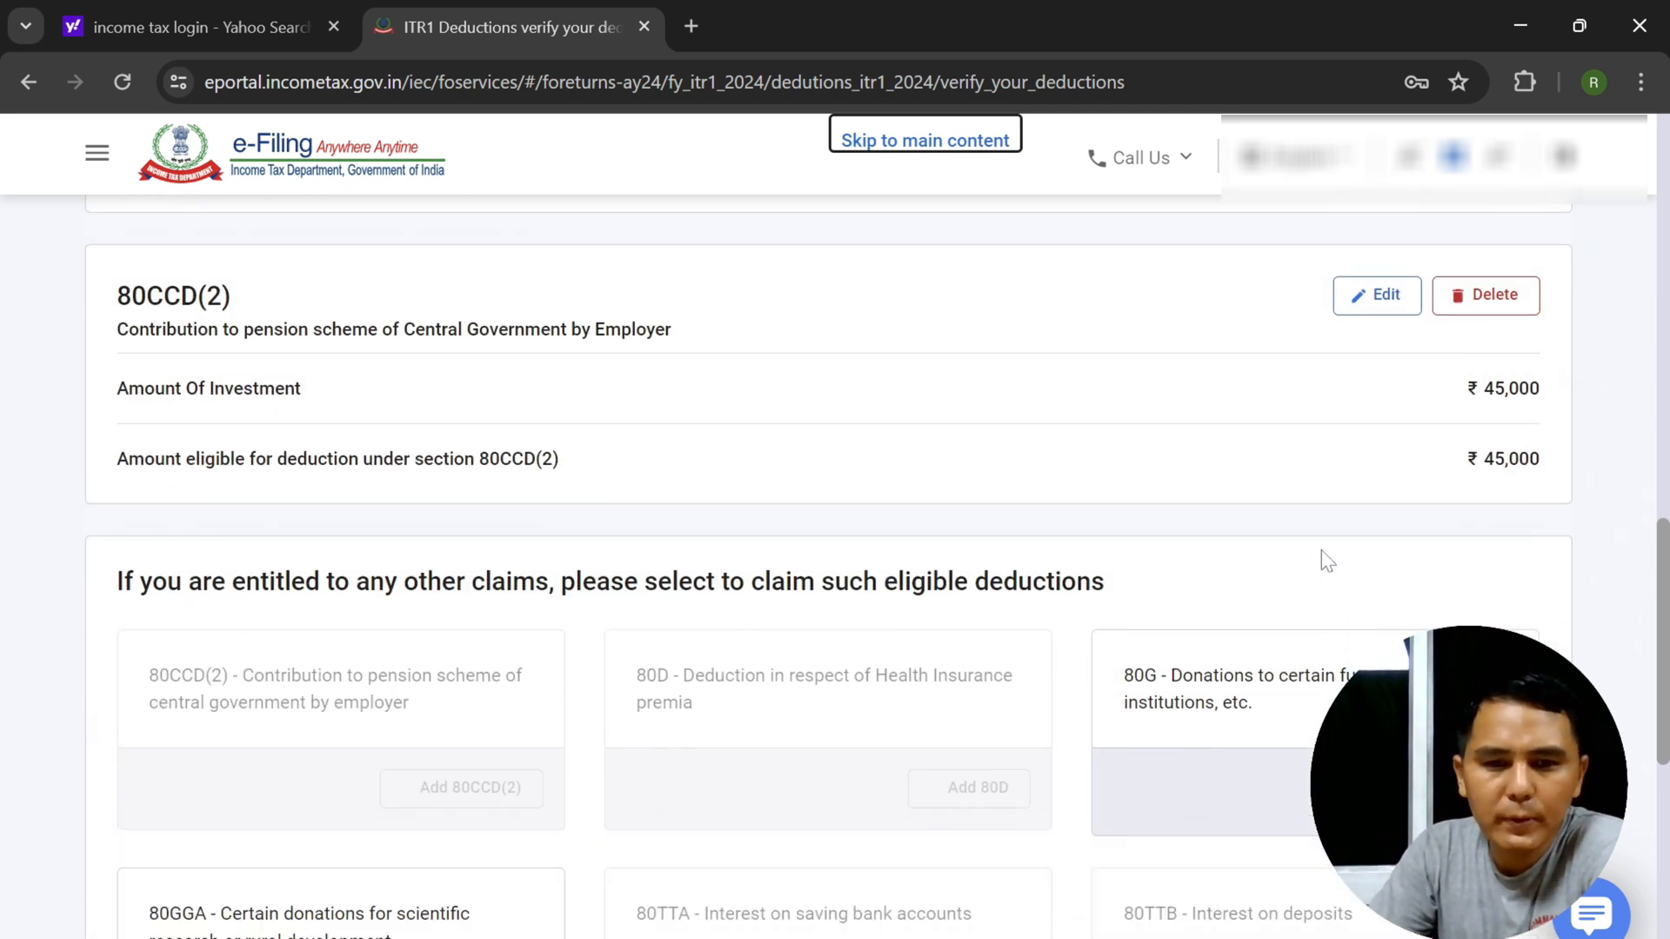
pyautogui.scroll(-1, 1322, 551)
pyautogui.click(1478, 715)
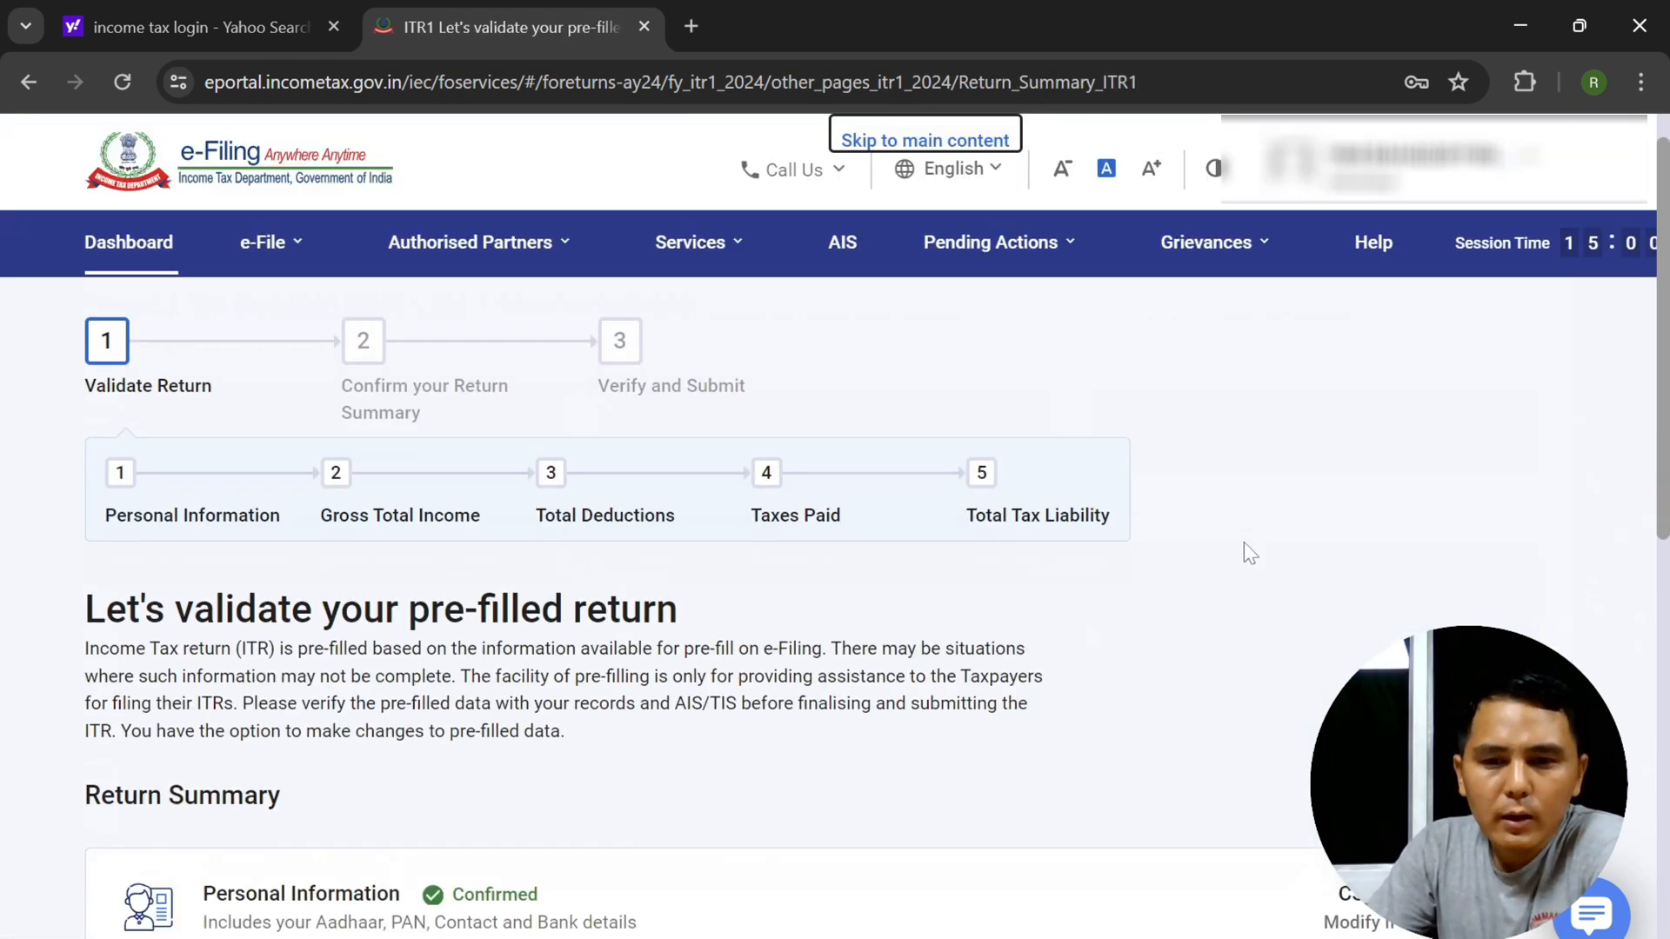
# - Reopen the Gross Total Income section from the Return Summary and continue past the salary questions to the income source details
pyautogui.scroll(-4, 1244, 548)
pyautogui.scroll(-4, 1244, 554)
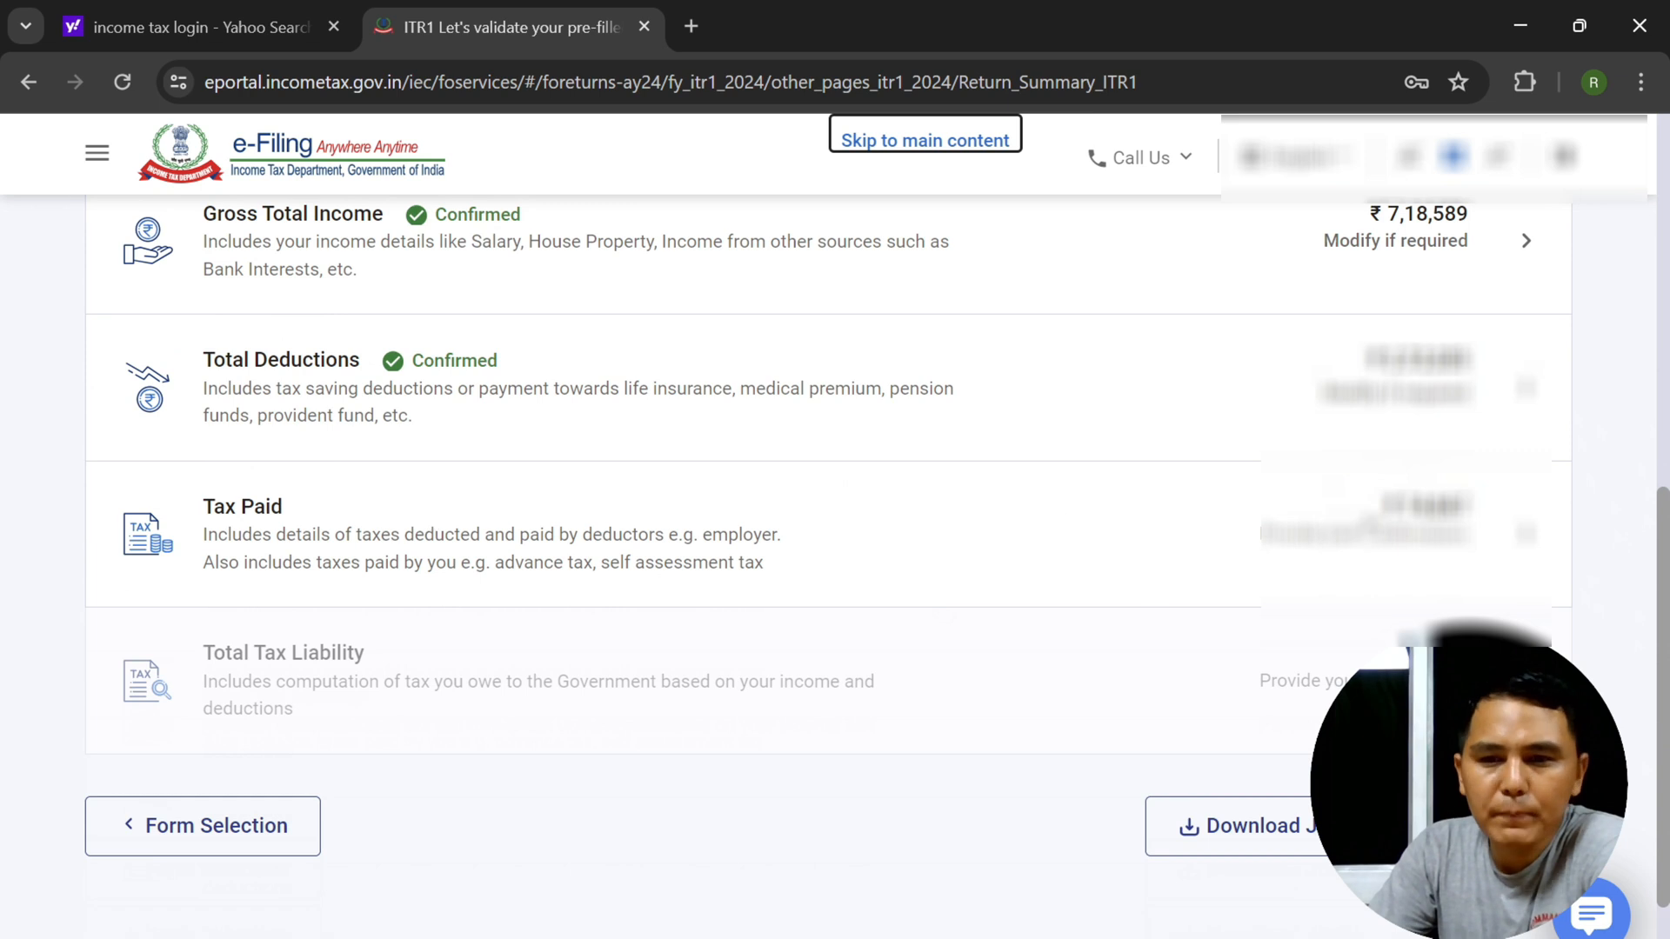
pyautogui.scroll(3, 878, 596)
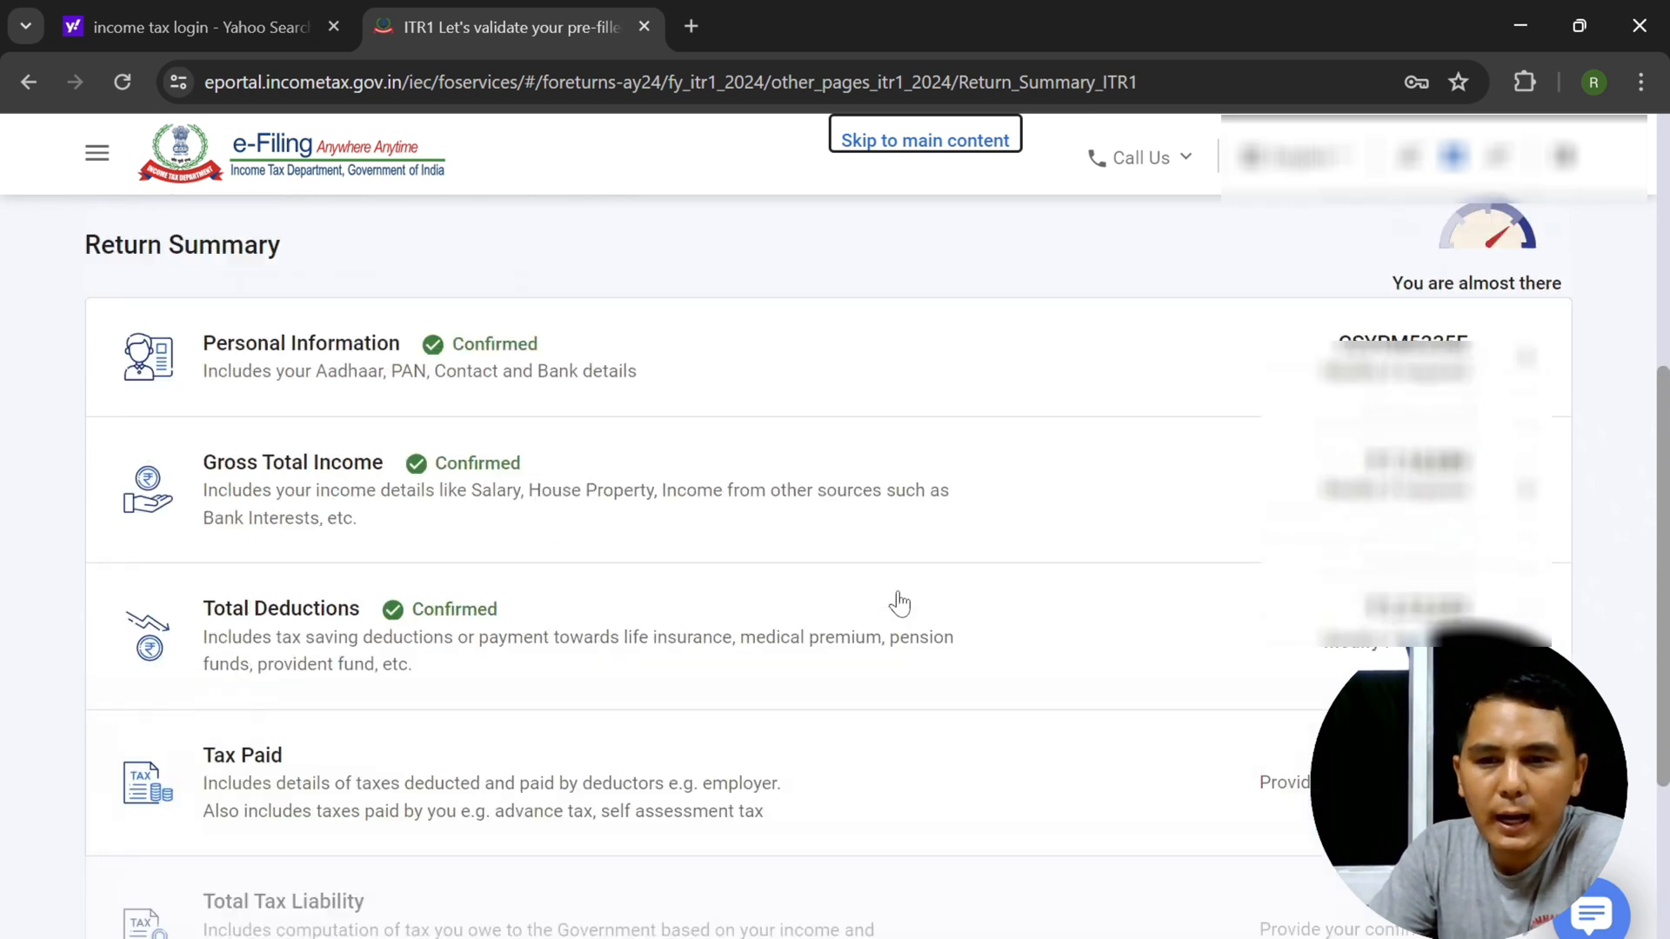
pyautogui.click(1168, 496)
pyautogui.scroll(-10, 1163, 493)
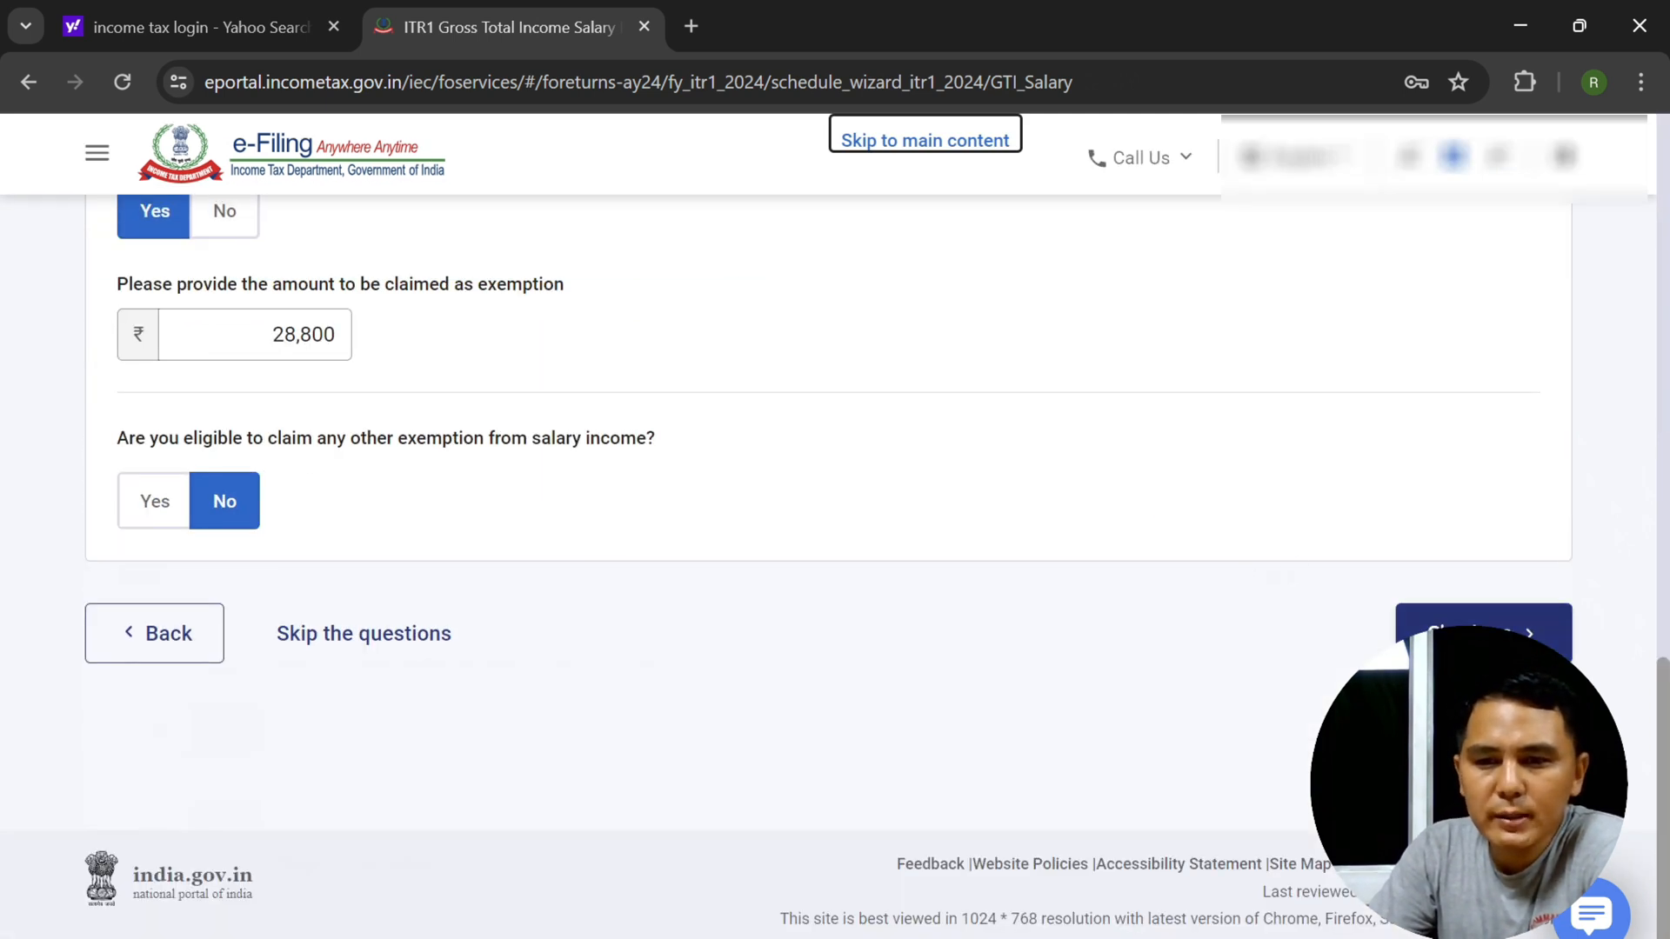
pyautogui.click(1478, 633)
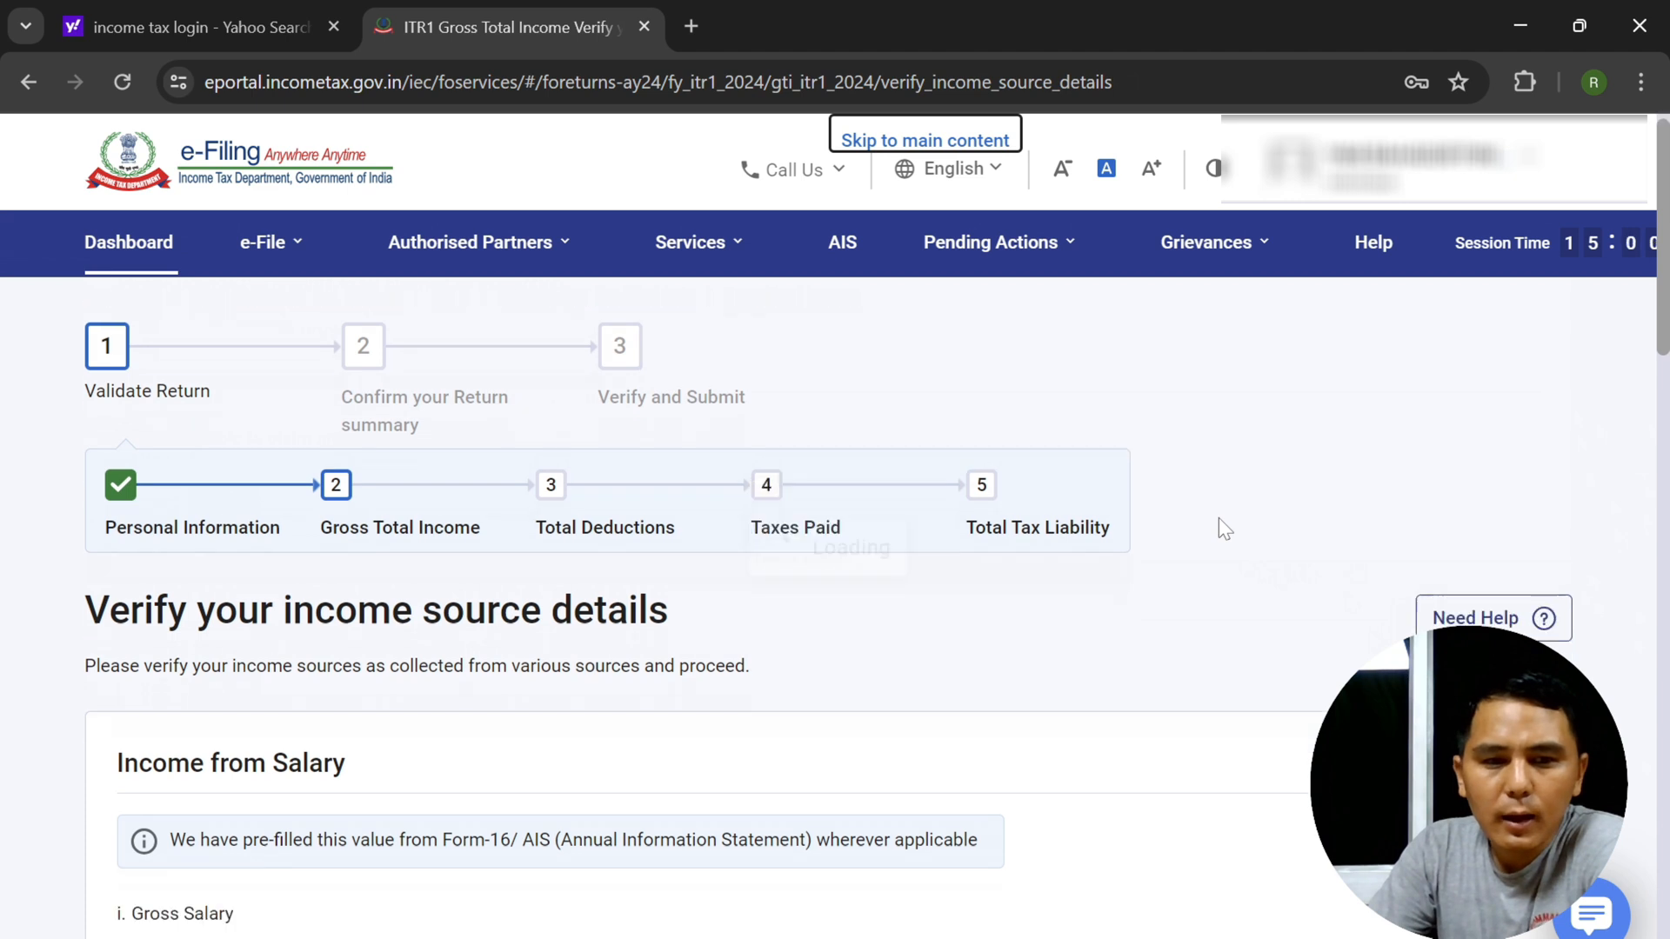
pyautogui.scroll(-8, 1218, 518)
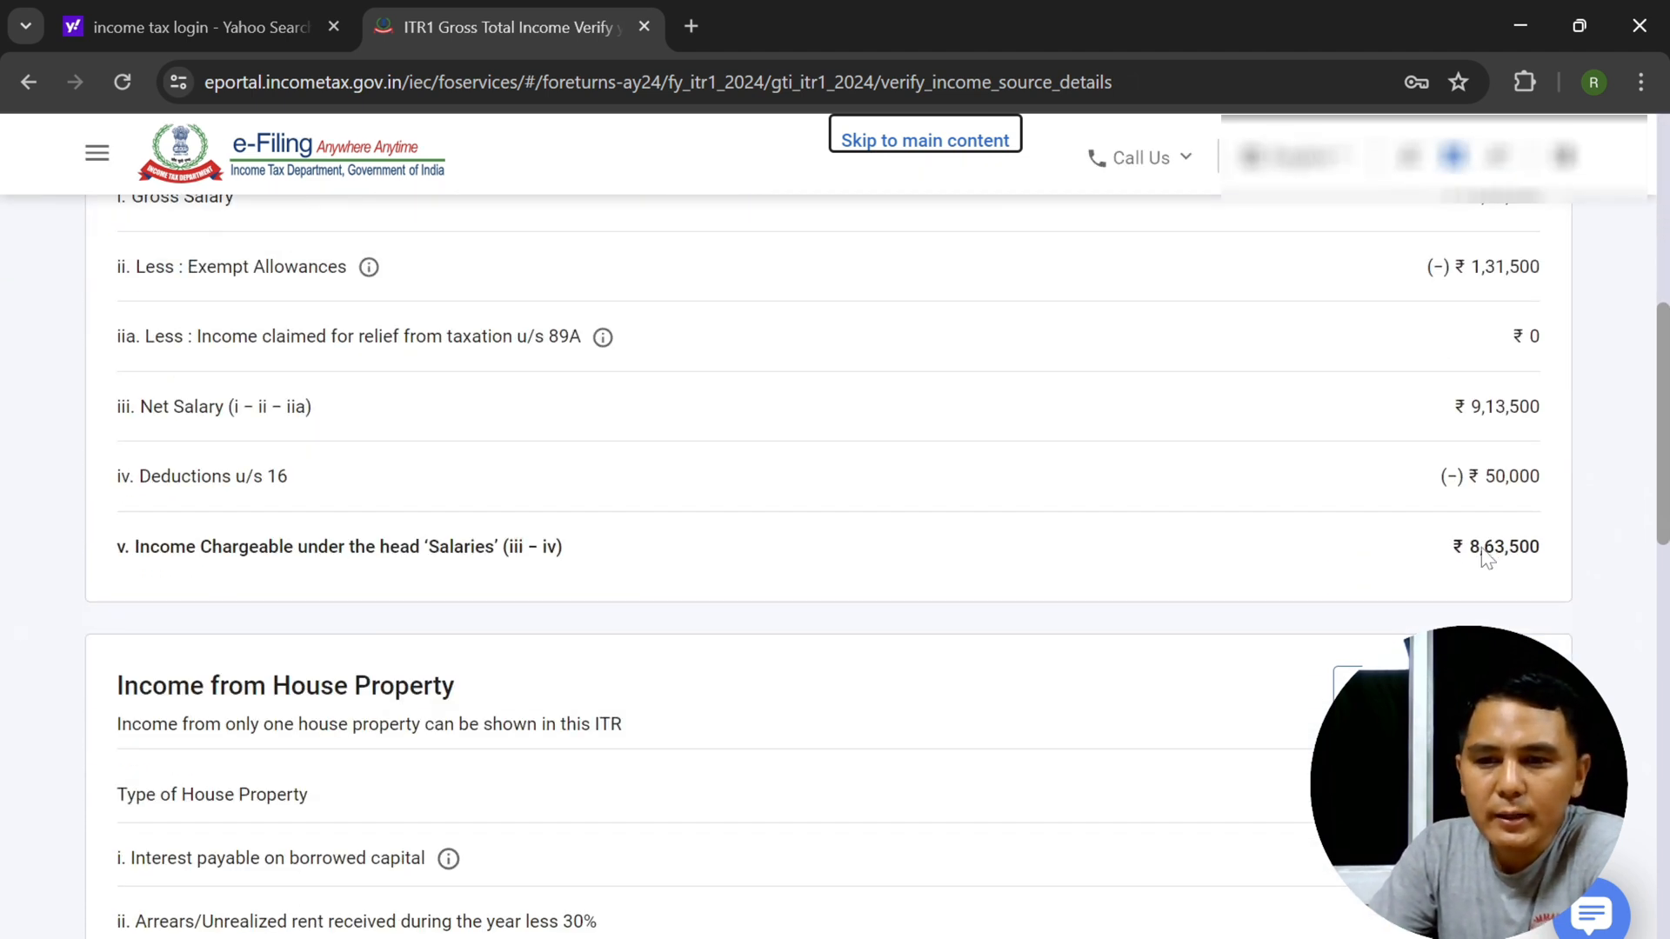
# - Copy the amount of Income Chargeable under the head 'Salaries' from the salary income details
pyautogui.moveTo(1468, 551); pyautogui.dragTo(1534, 555)
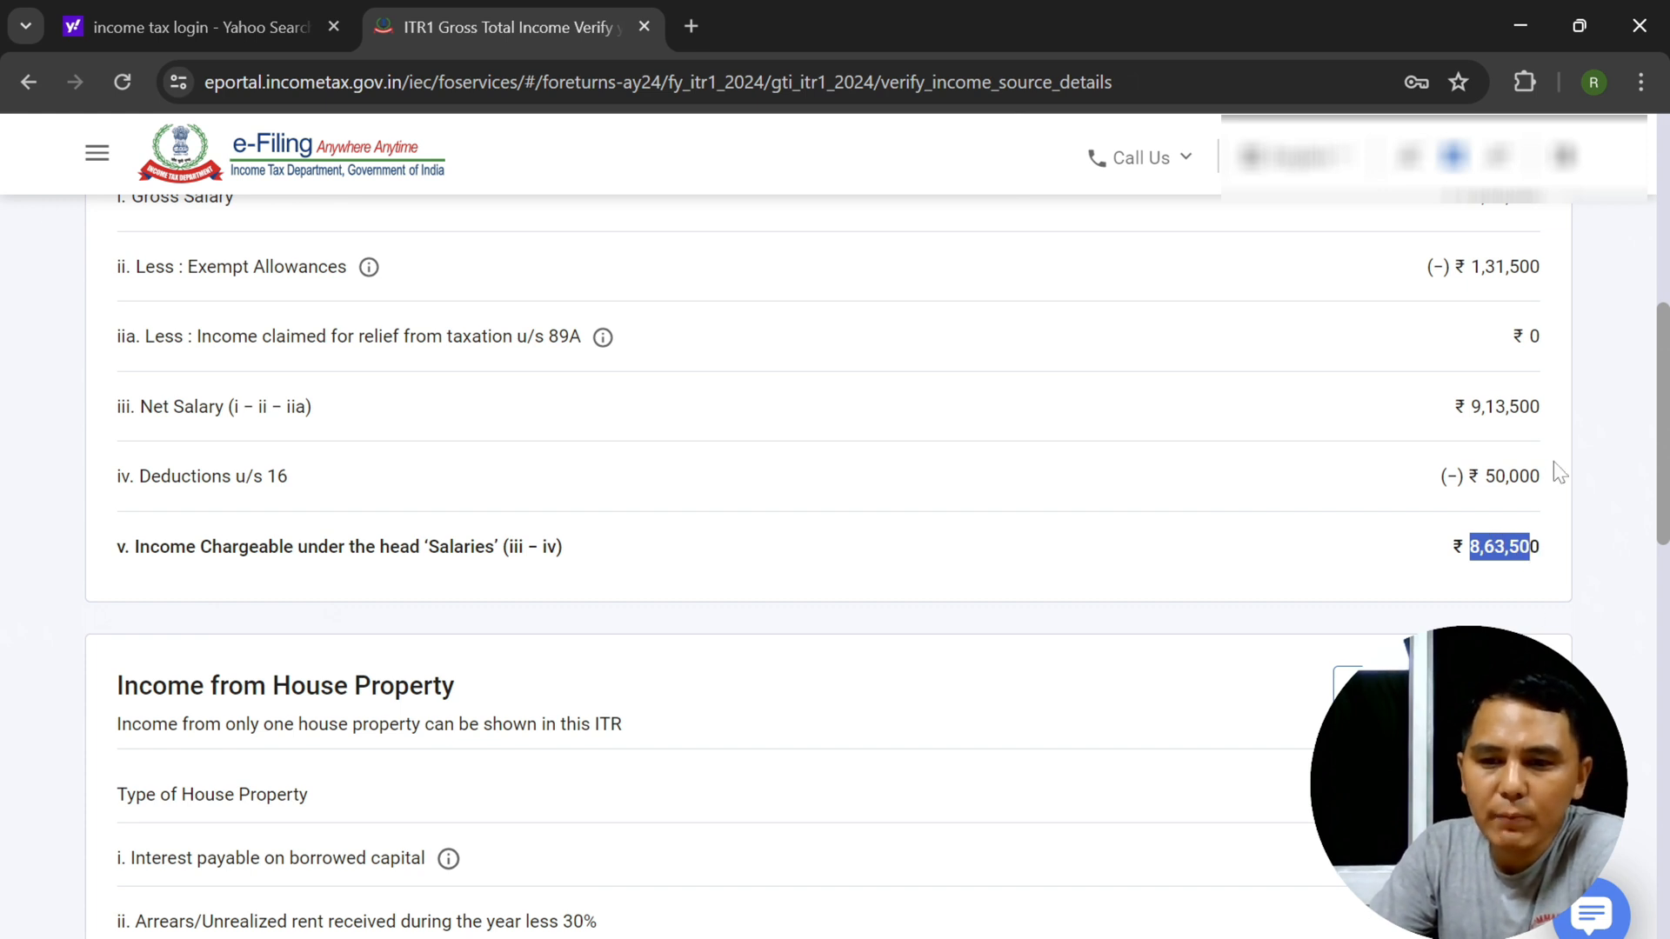
pyautogui.rightClick(1515, 546)
pyautogui.click(1560, 558)
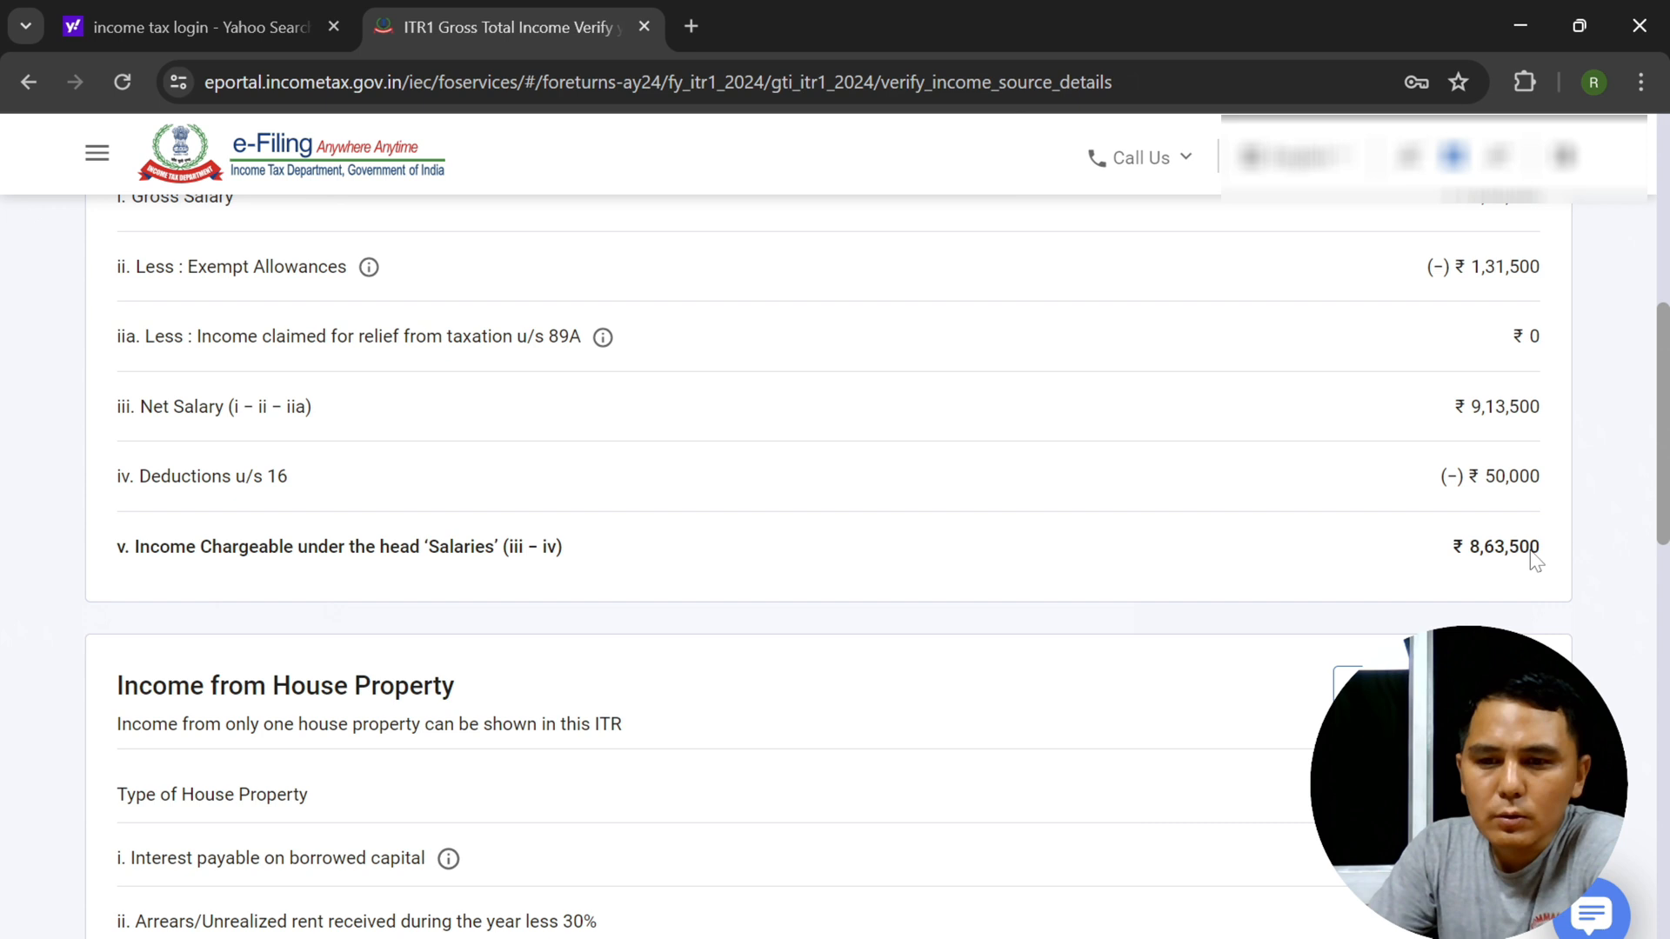
pyautogui.moveTo(1469, 552); pyautogui.dragTo(1535, 550)
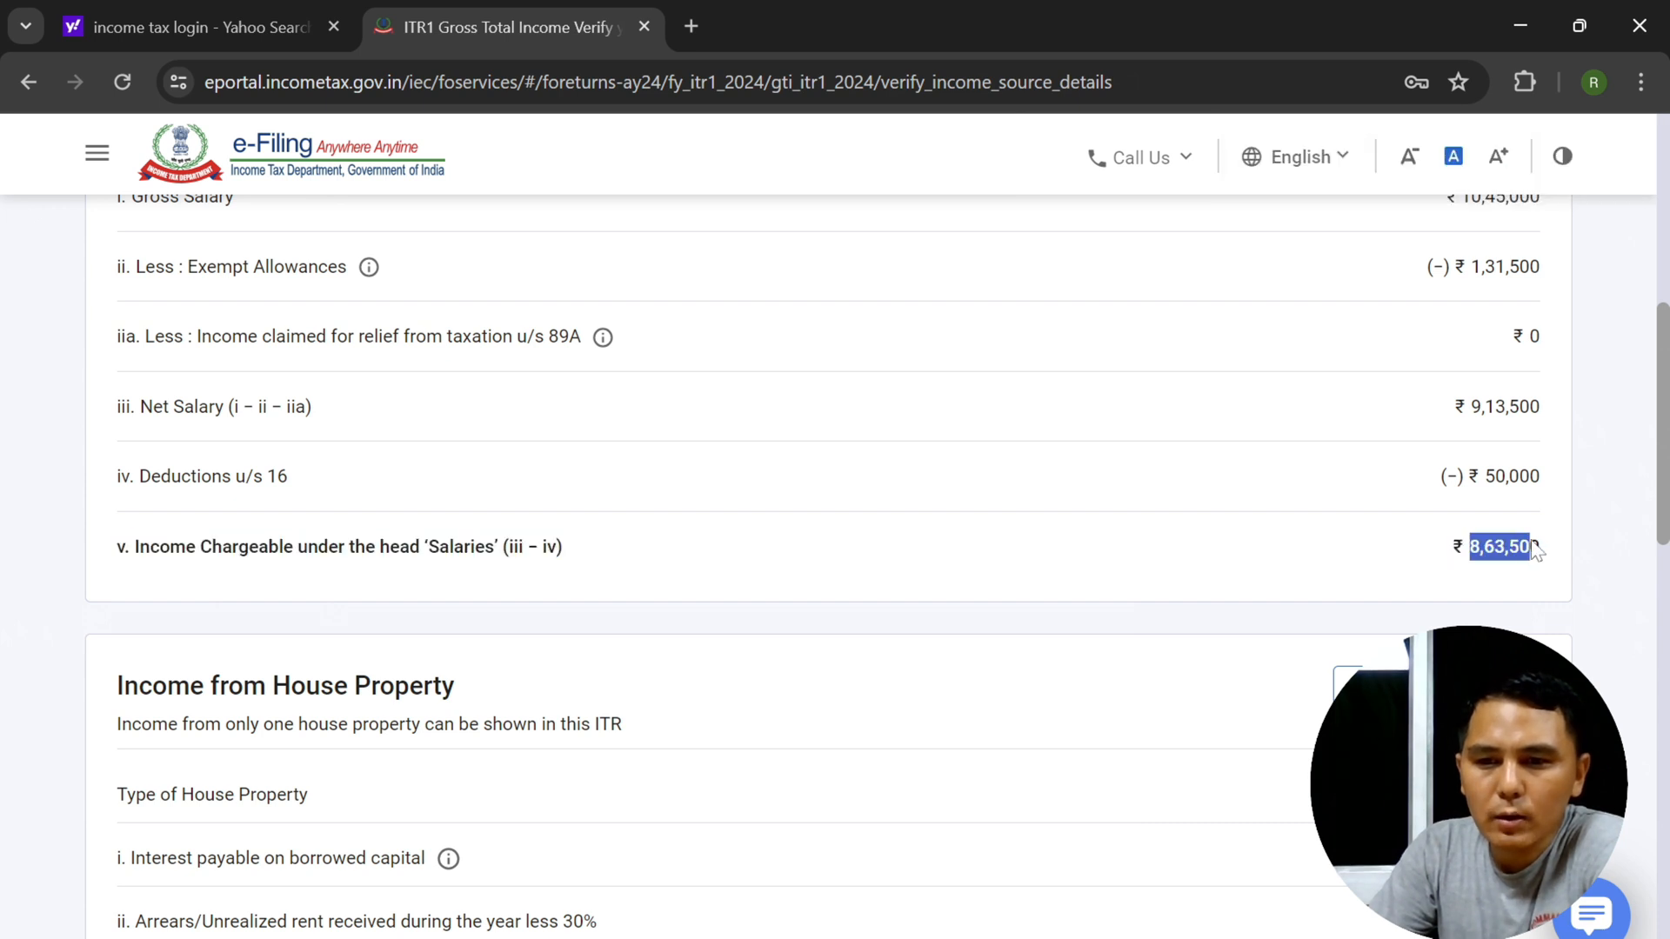
pyautogui.rightClick(1541, 549)
pyautogui.click(1407, 572)
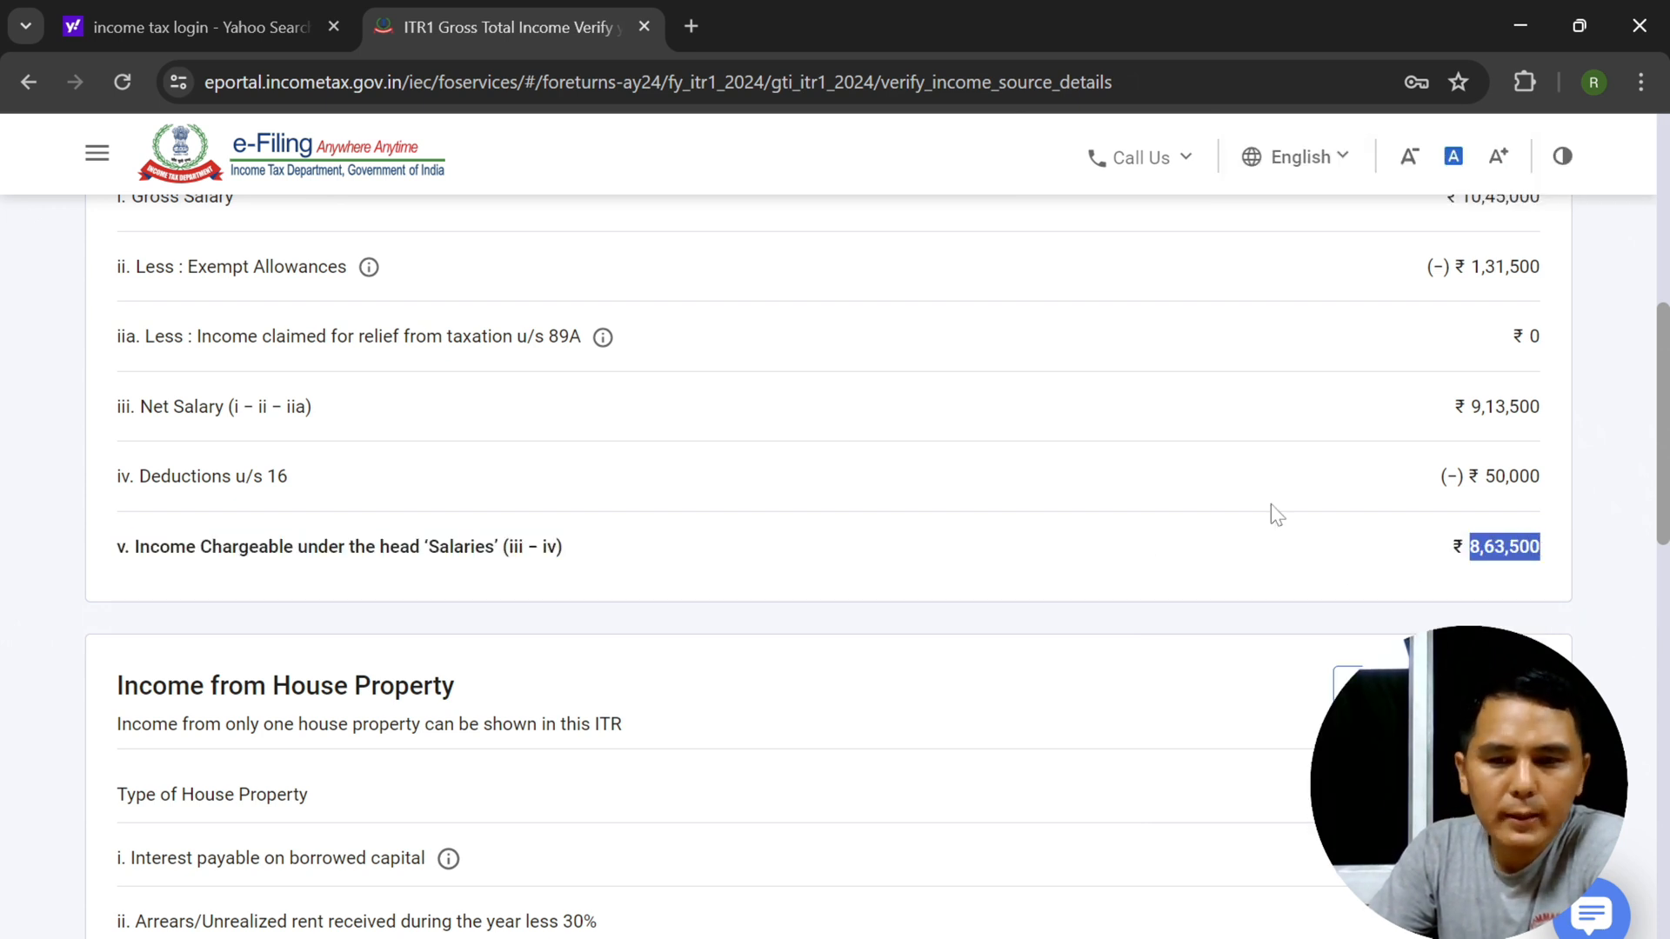
# - Confirm the Gross Total Income section to return to the Return Summary
pyautogui.scroll(-5, 1333, 581)
pyautogui.scroll(-10, 1333, 582)
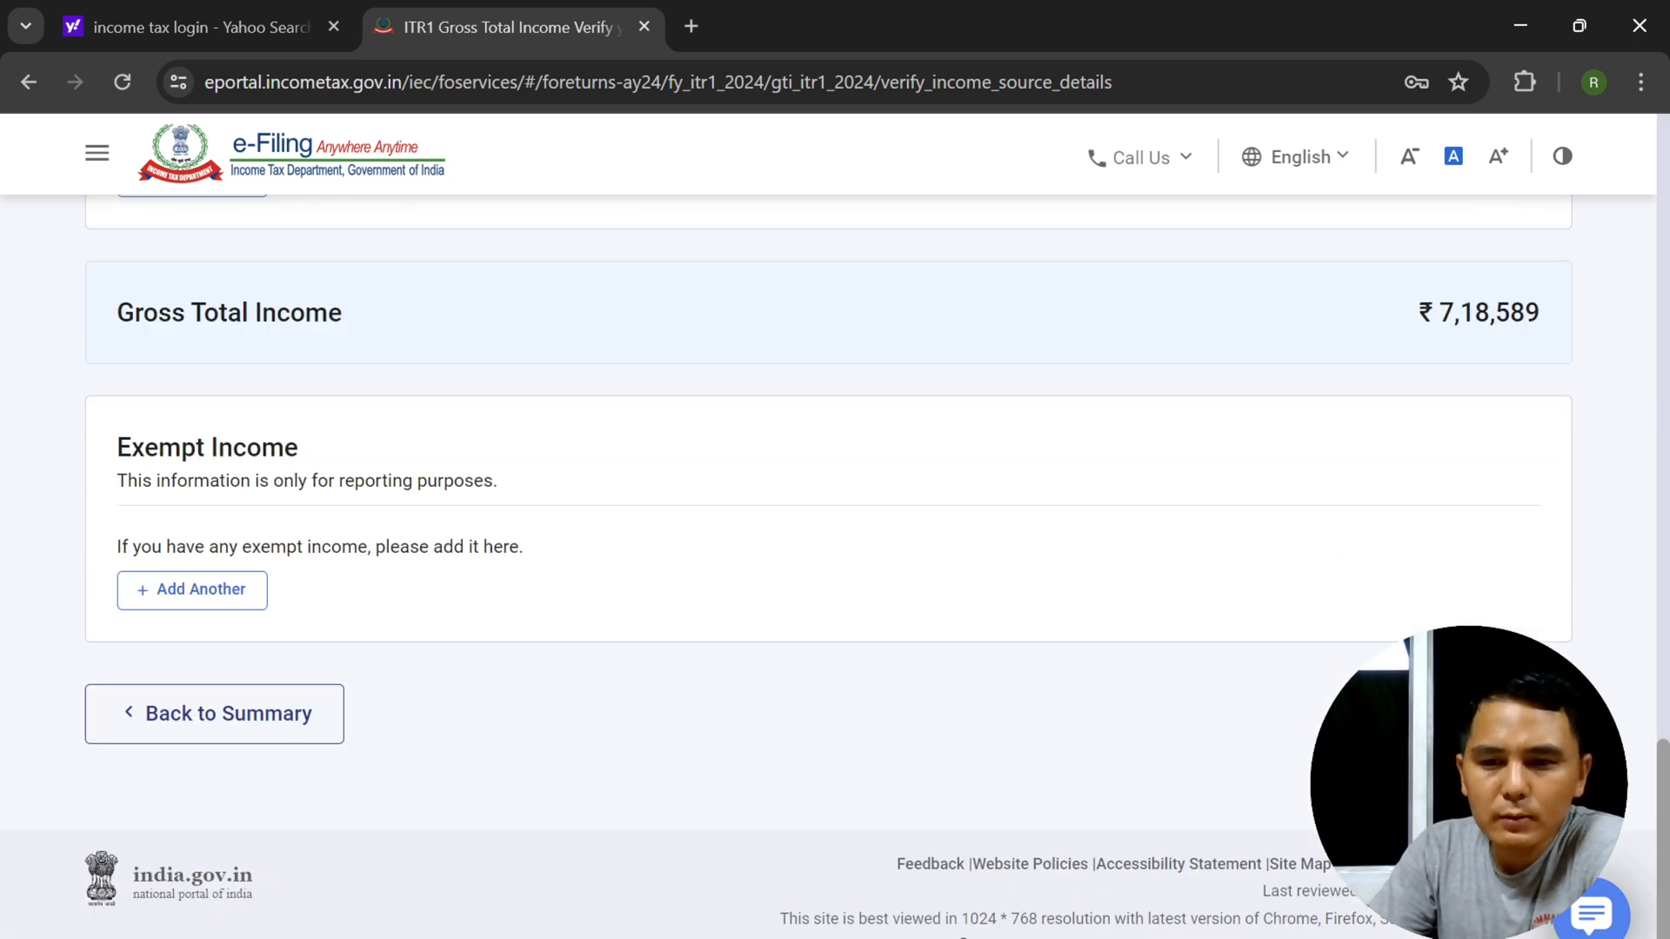
pyautogui.scroll(1, 965, 686)
pyautogui.click(1478, 780)
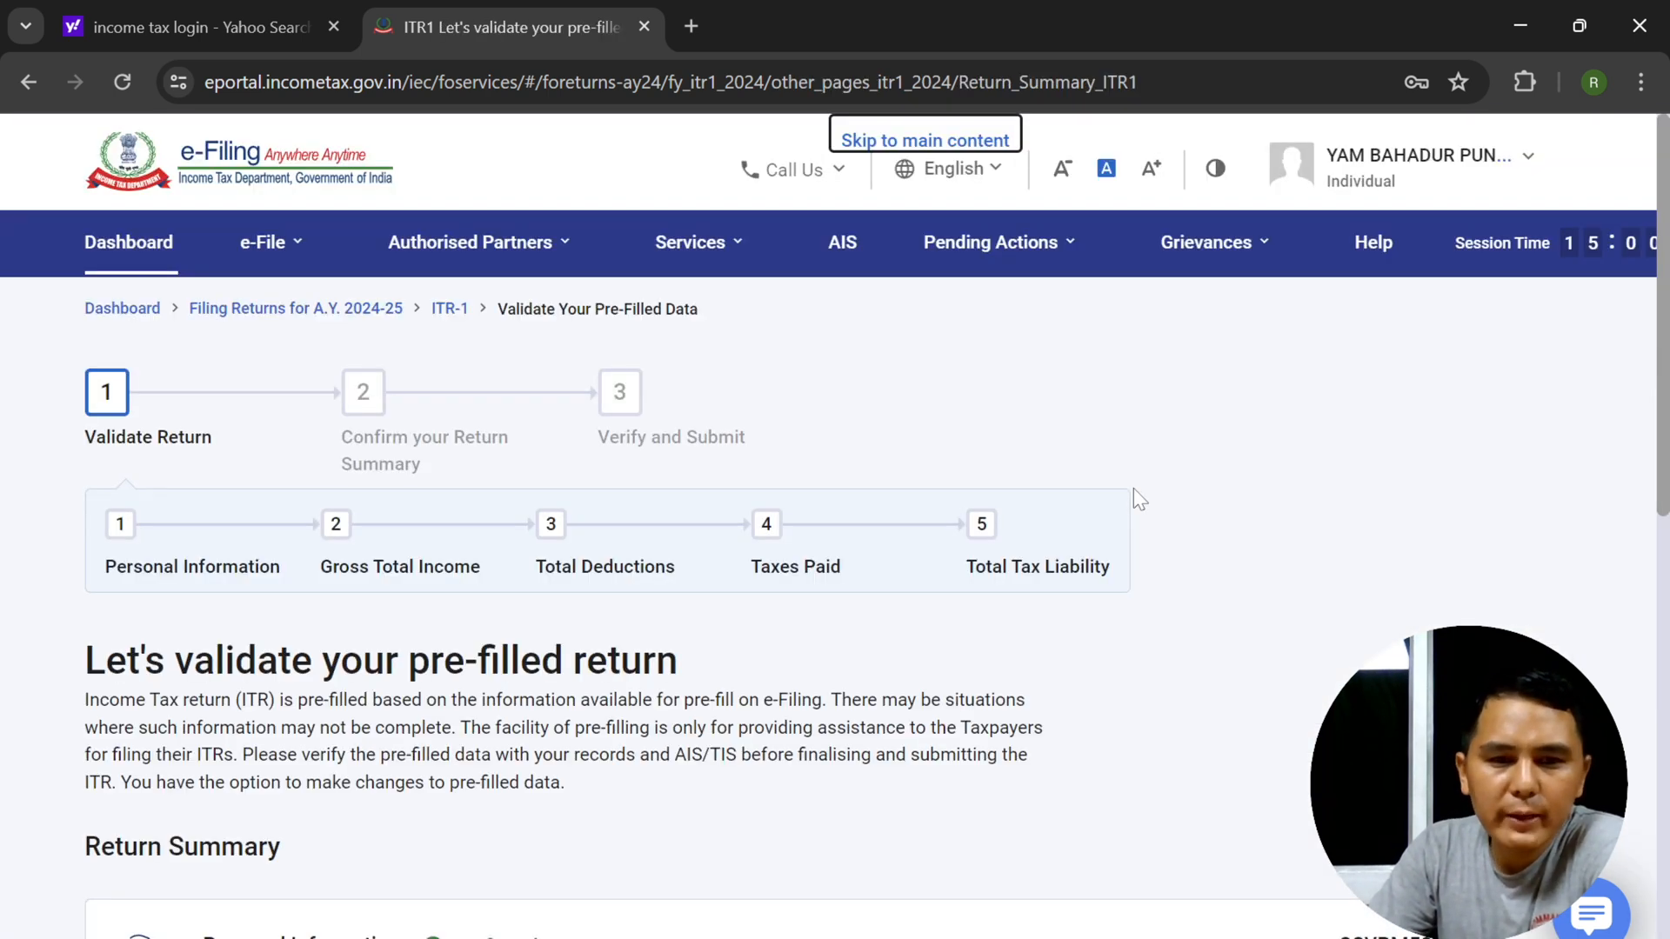
# - Open the Tax Paid section and show the details of Tax Deducted at Source (TDS) on Salary Income
pyautogui.scroll(-6, 1134, 491)
pyautogui.scroll(-2, 1134, 501)
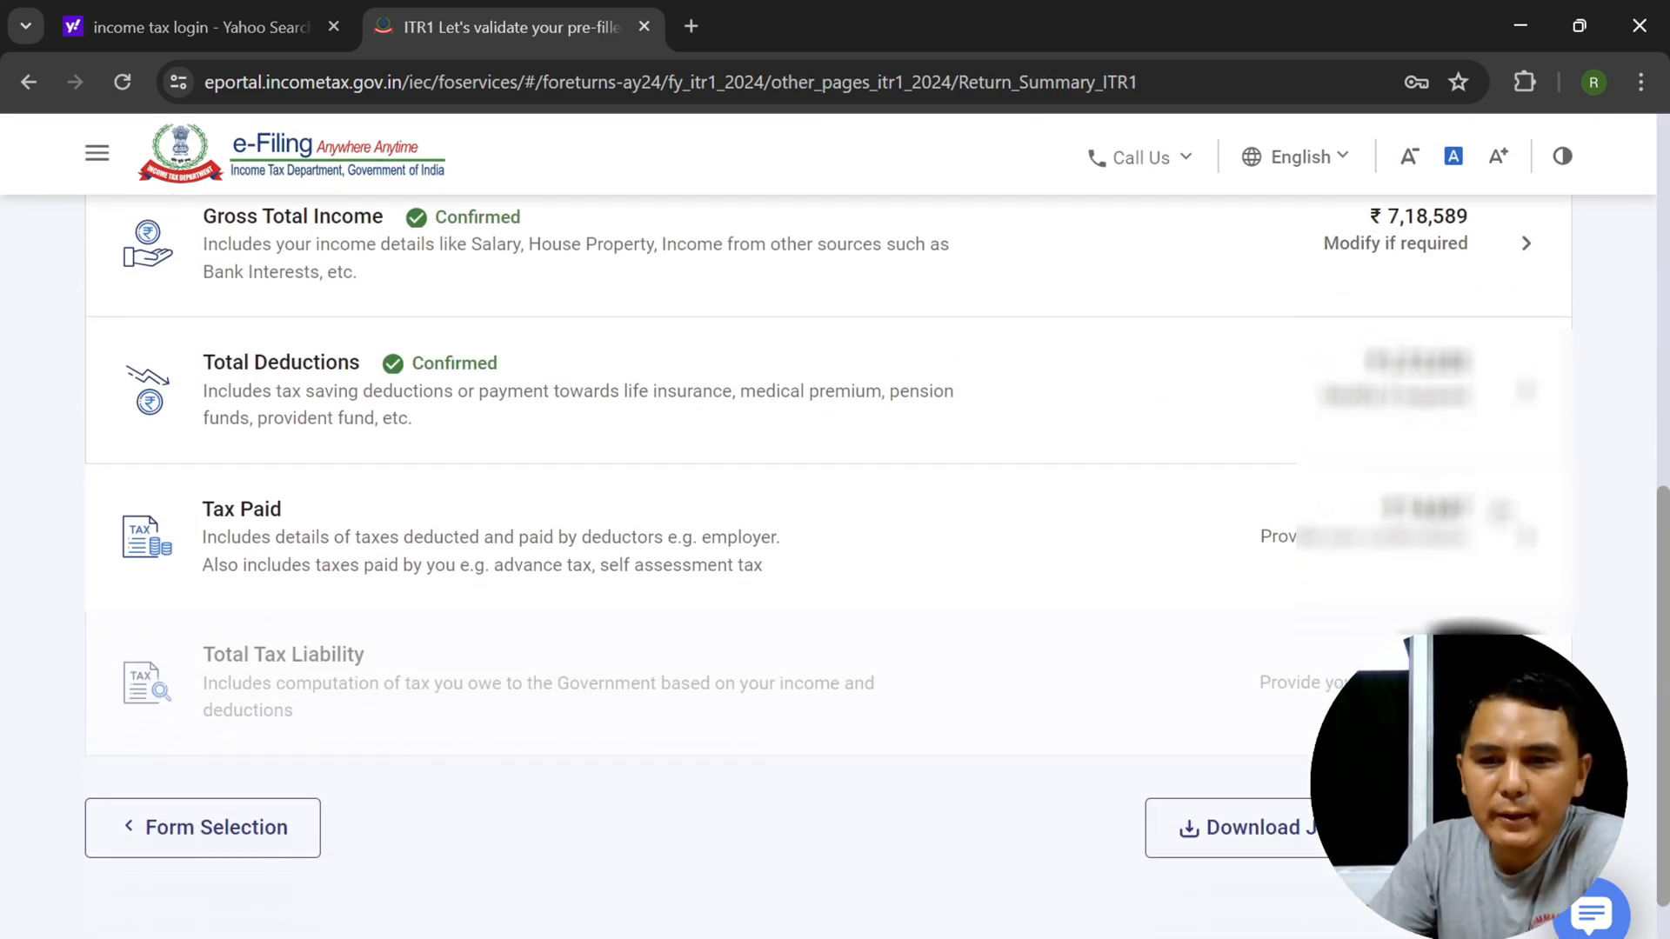
pyautogui.click(998, 519)
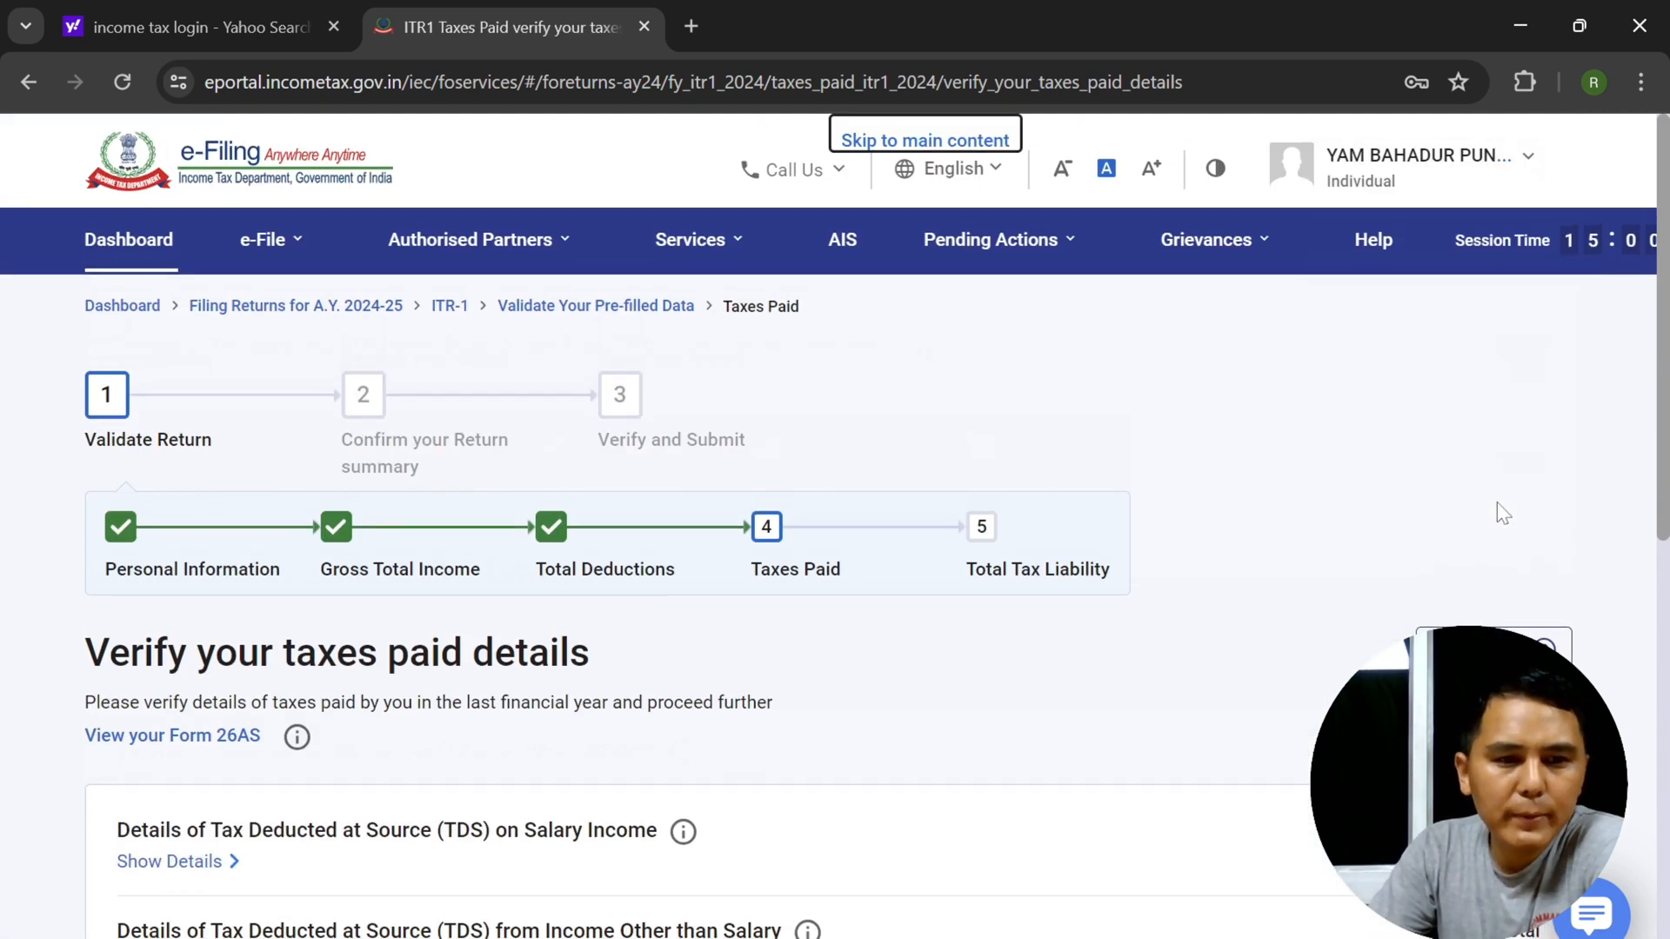
pyautogui.scroll(-4, 1495, 513)
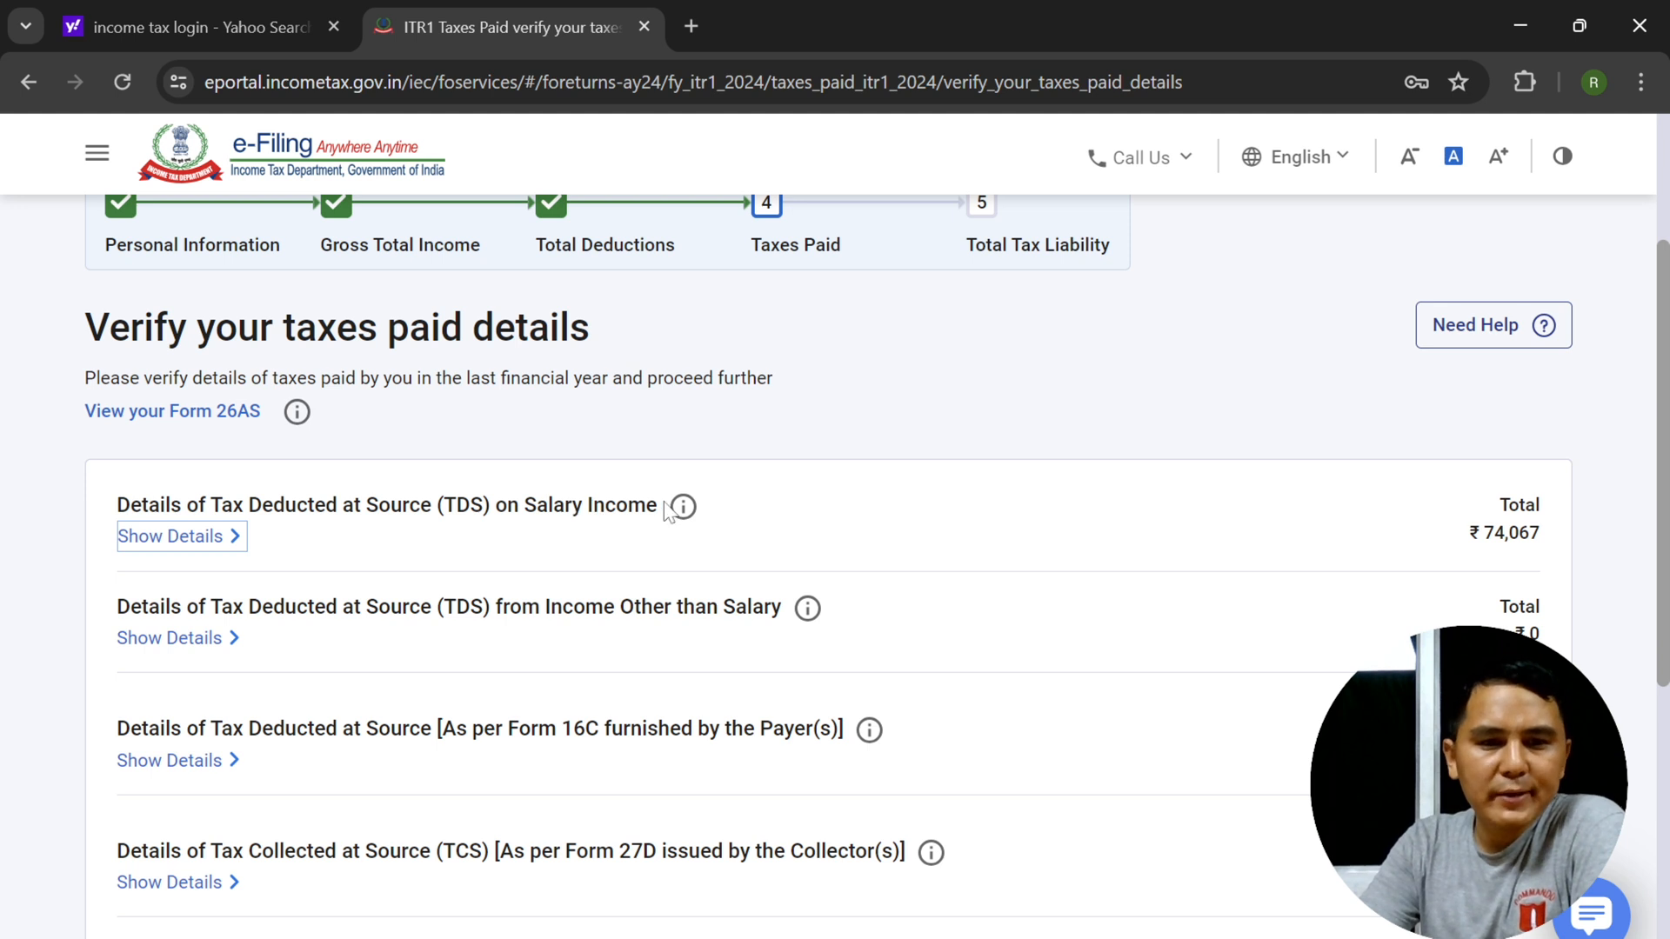
pyautogui.click(206, 545)
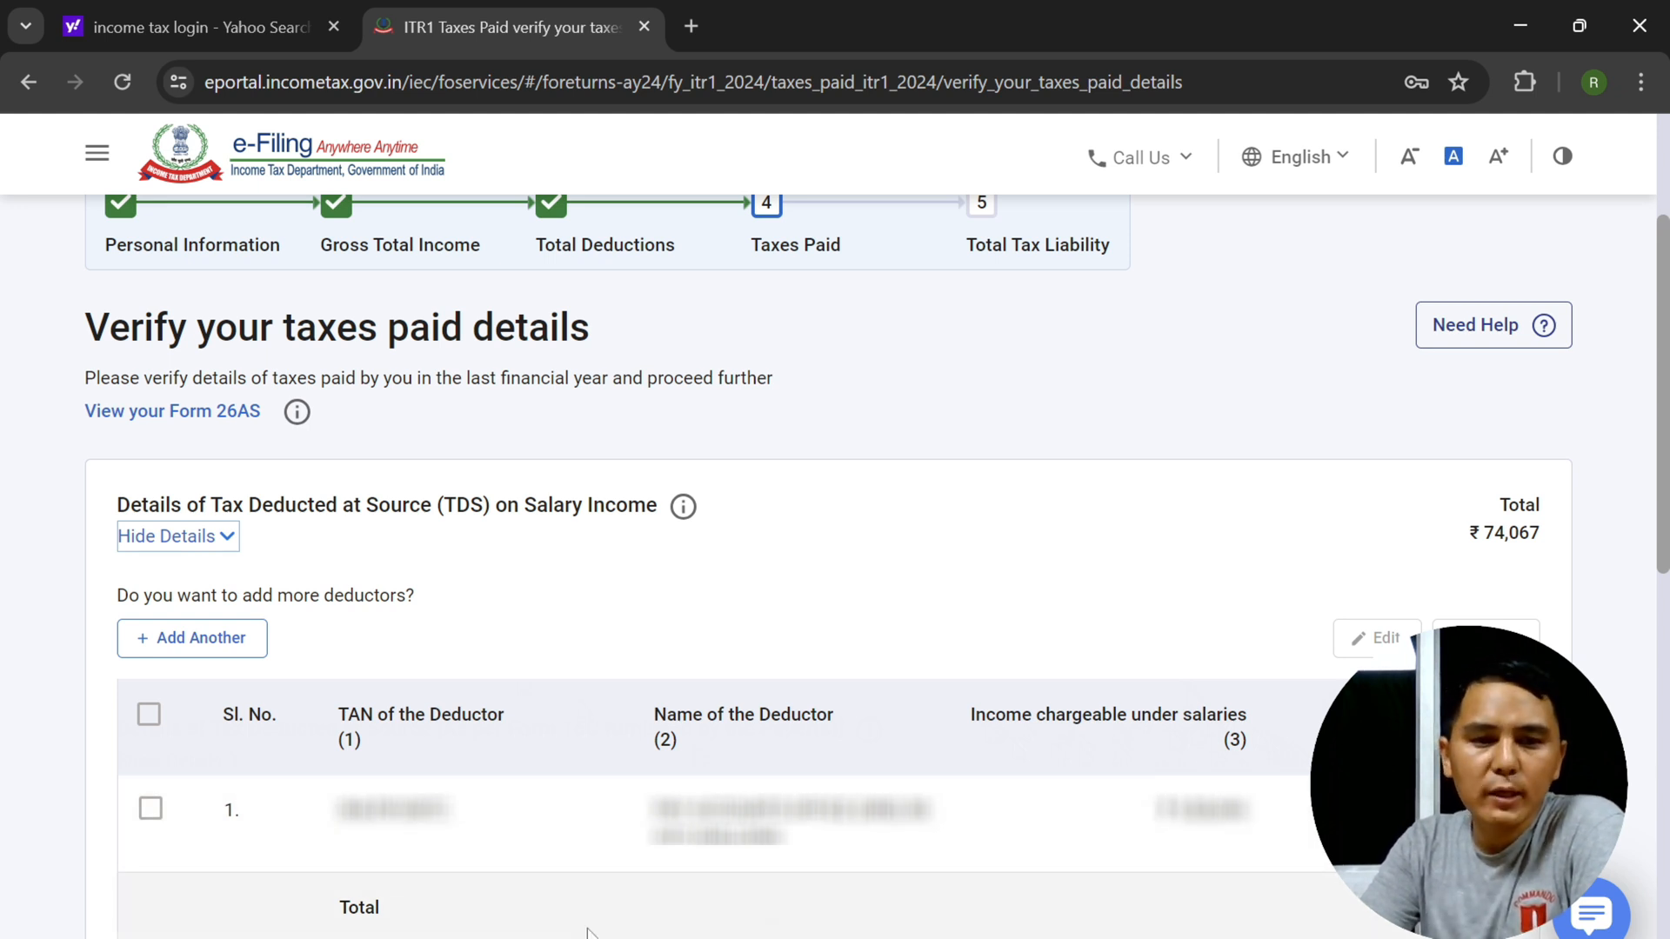
# - Edit the first deductor's TDS on Salary entry, replacing the amount of Income chargeable under salaries, and save it
pyautogui.click(151, 808)
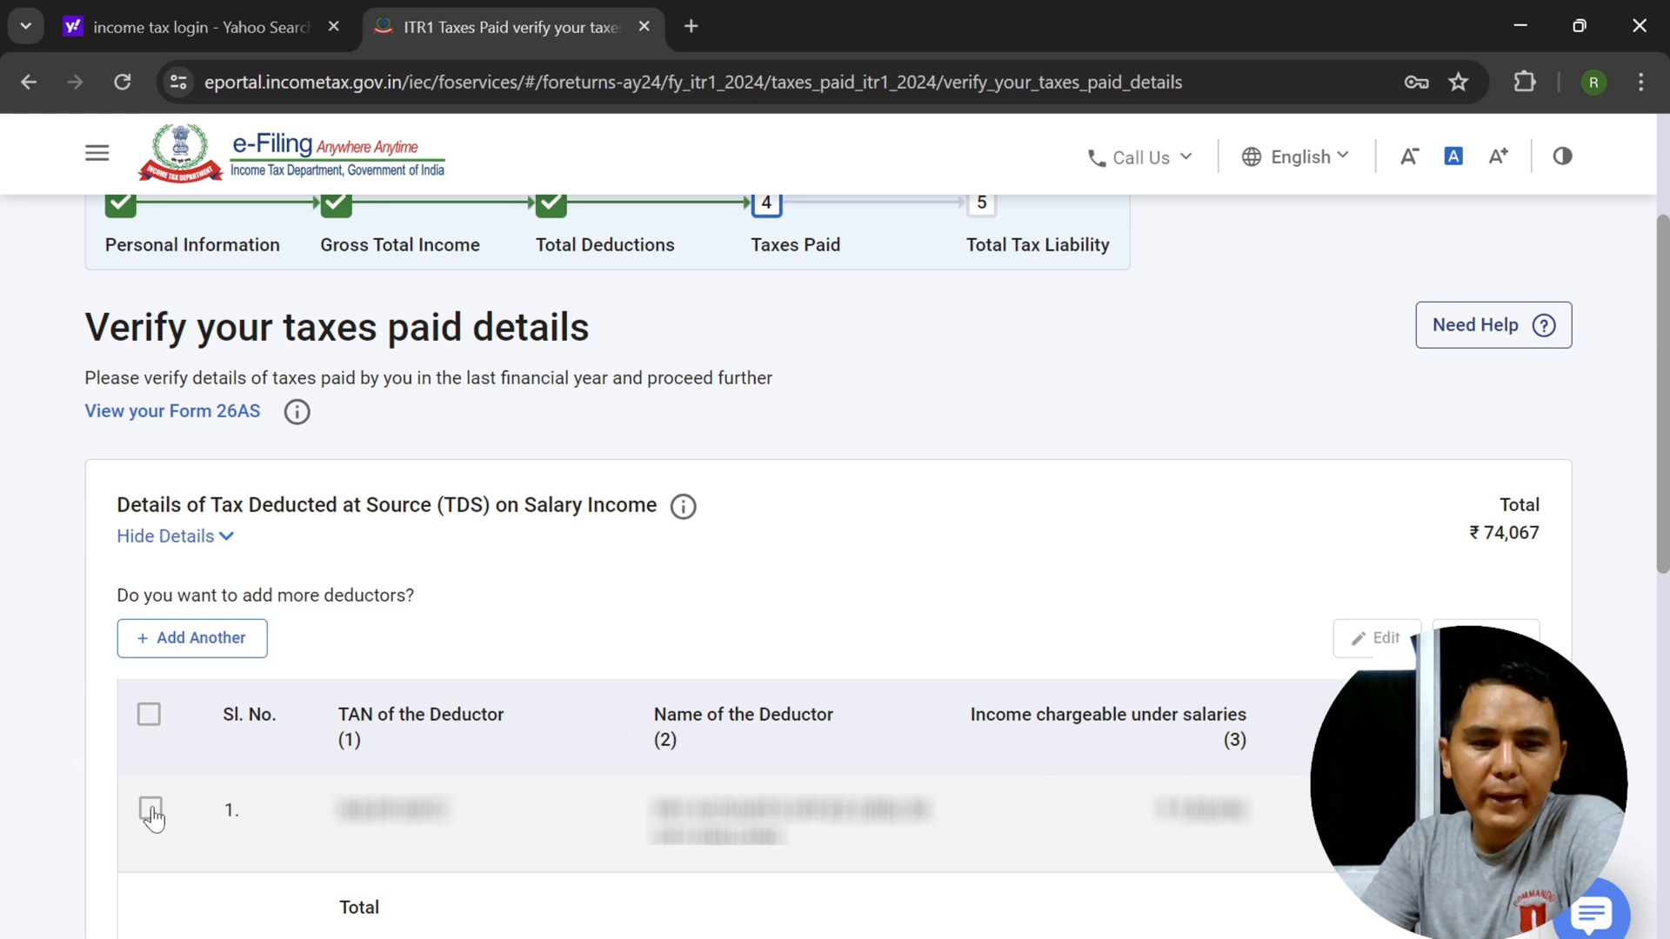
pyautogui.click(1382, 639)
pyautogui.scroll(-2, 1157, 569)
pyautogui.moveTo(1436, 580); pyautogui.dragTo(1555, 585)
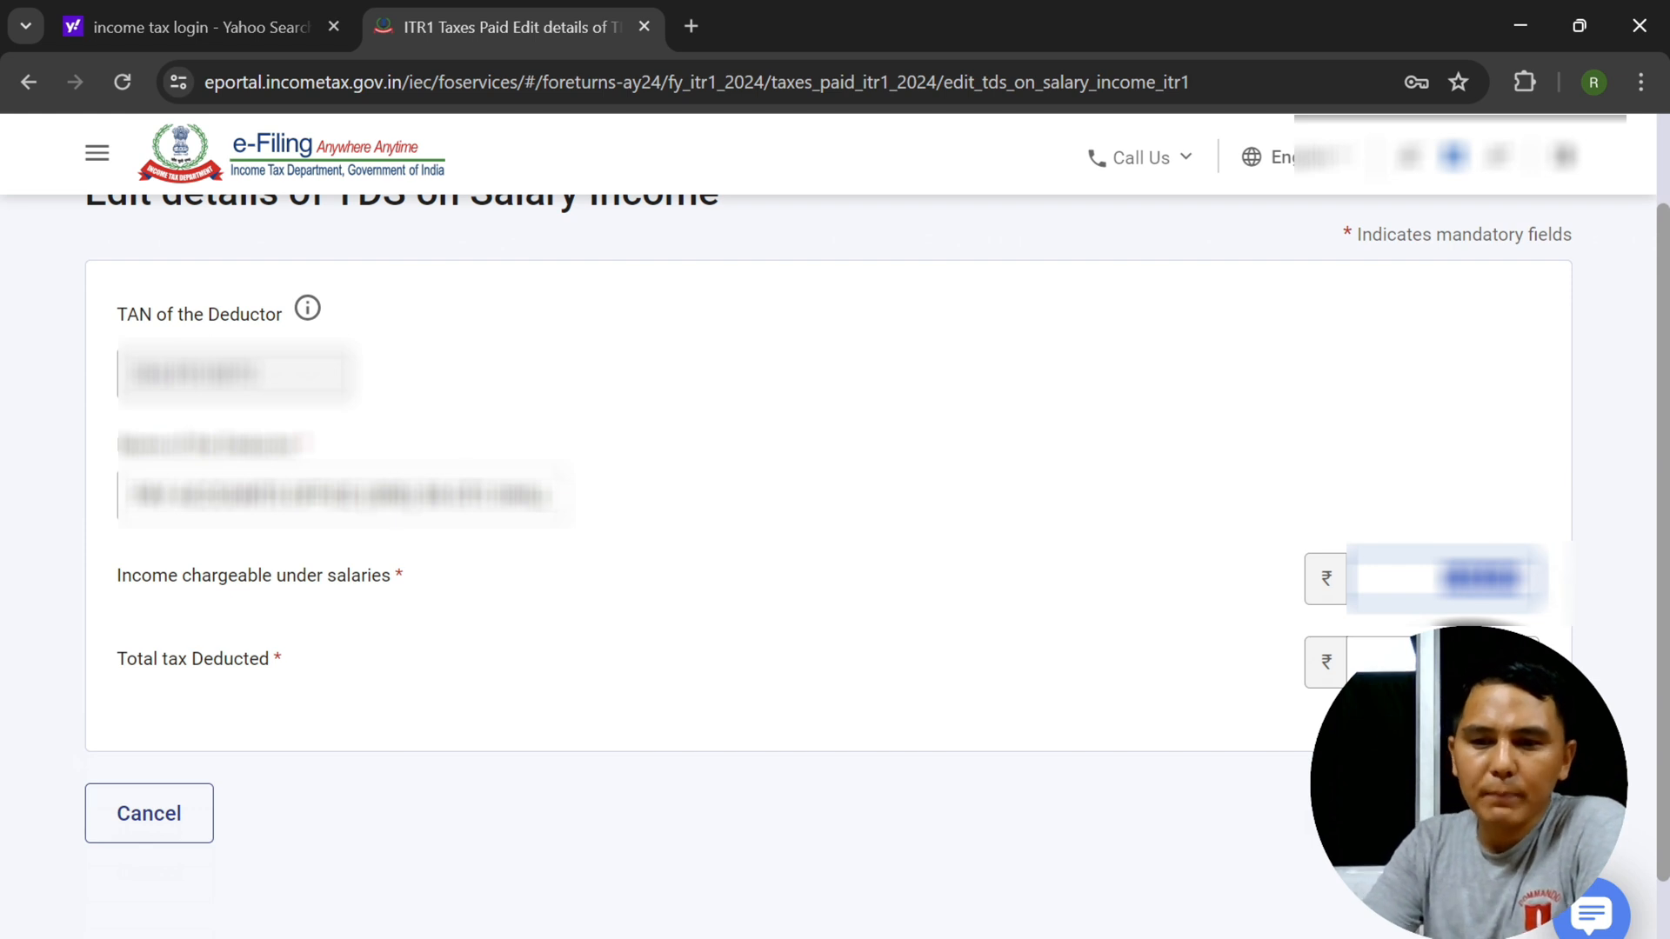
pyautogui.press('BackSpace')
pyautogui.write('0000')
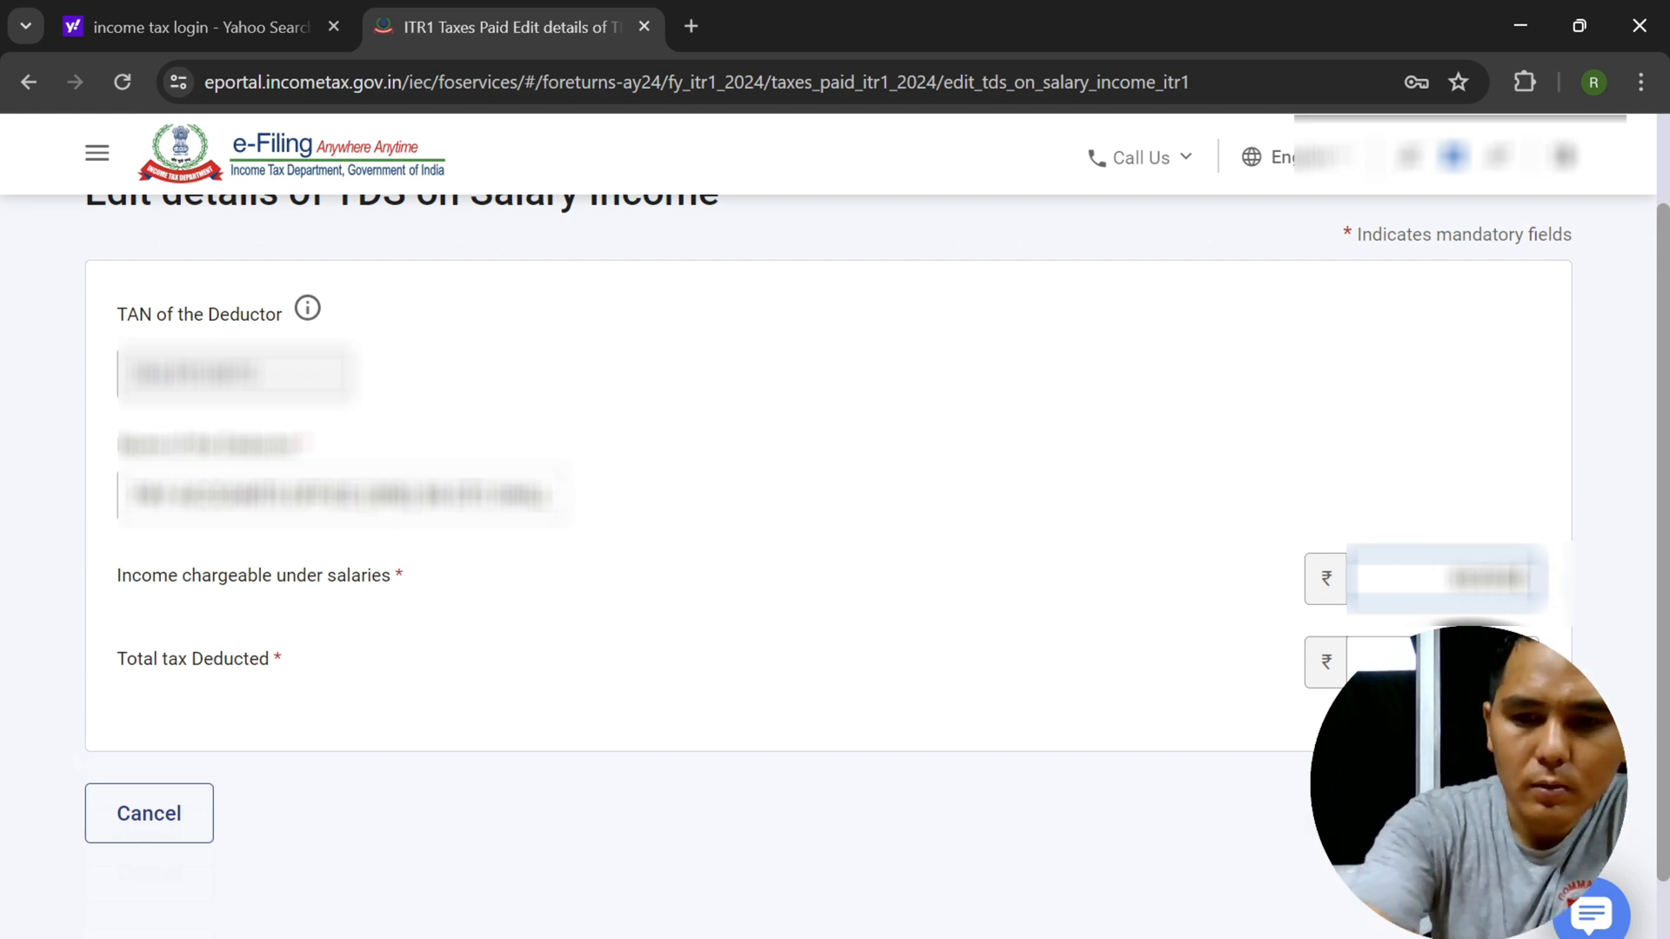
pyautogui.click(1069, 455)
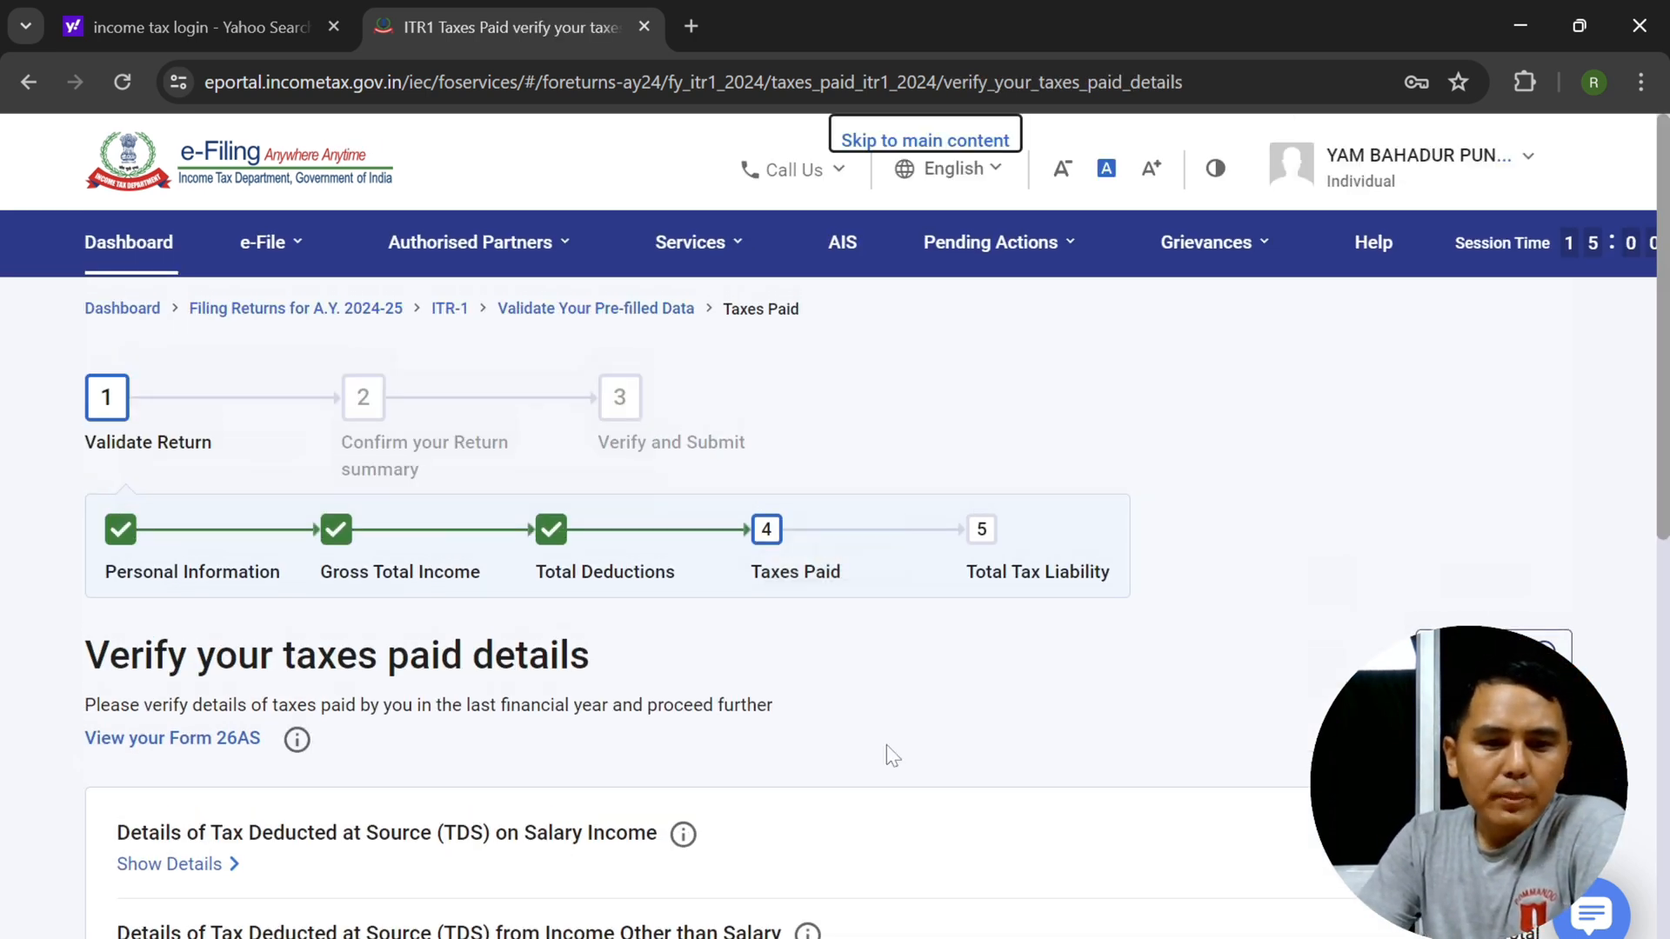
# - Check the details of TDS from Income Other than Salary and confirm the Tax Paid section
pyautogui.scroll(-5, 886, 744)
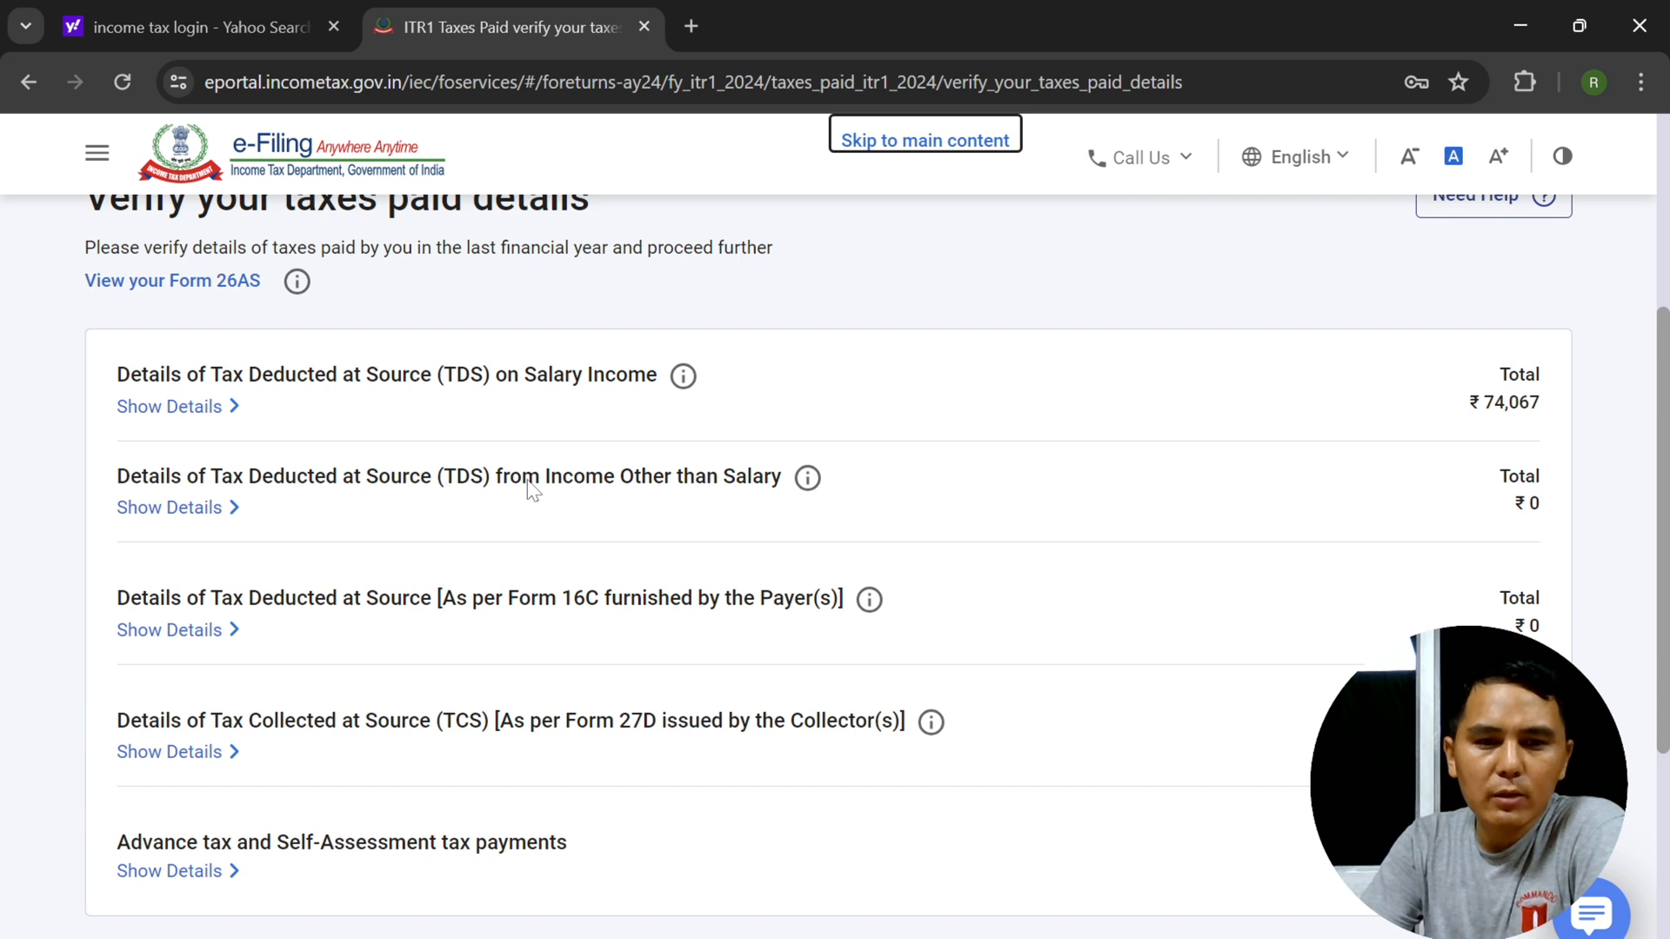
pyautogui.click(186, 509)
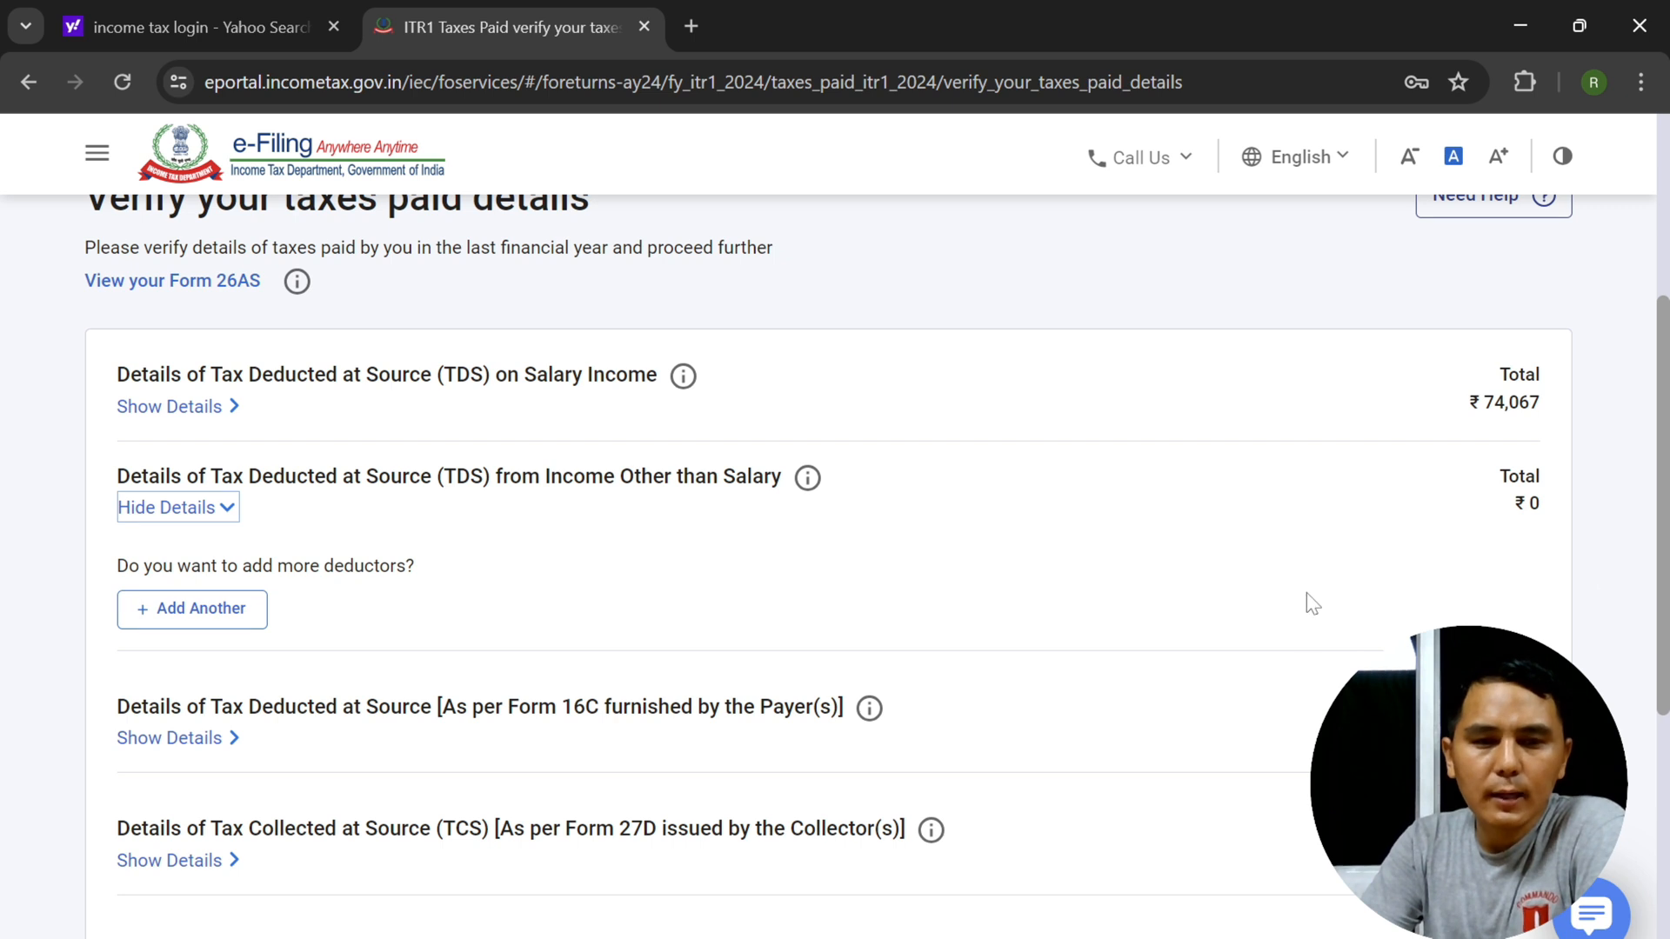
pyautogui.click(169, 508)
pyautogui.scroll(-5, 659, 503)
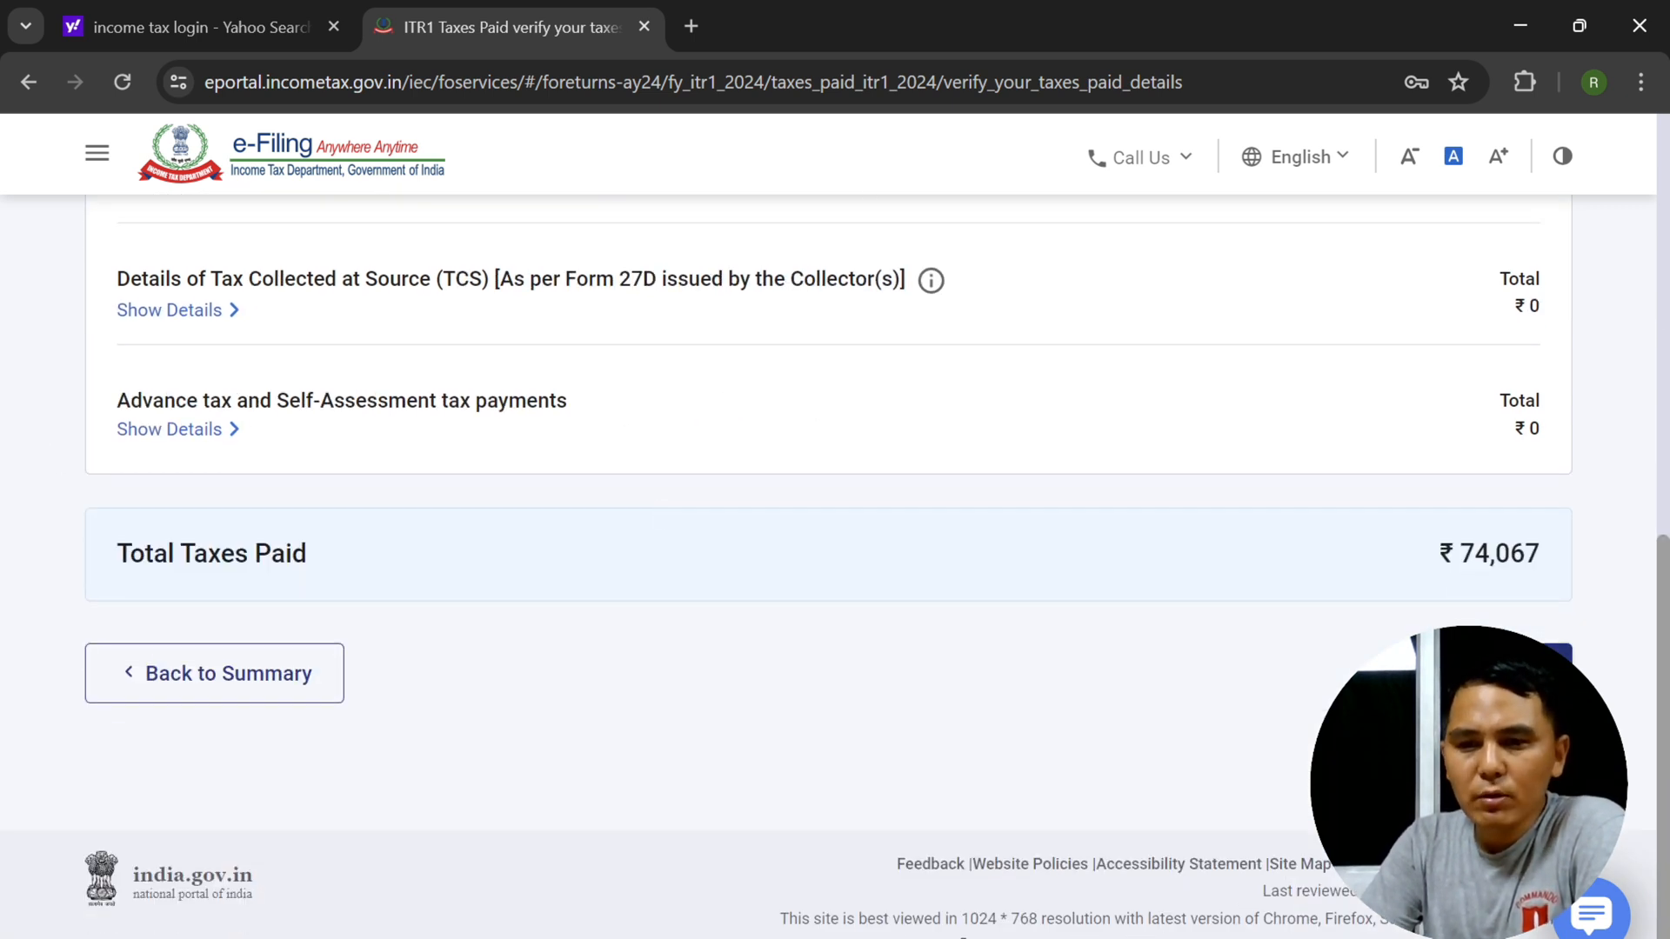
pyautogui.click(1502, 673)
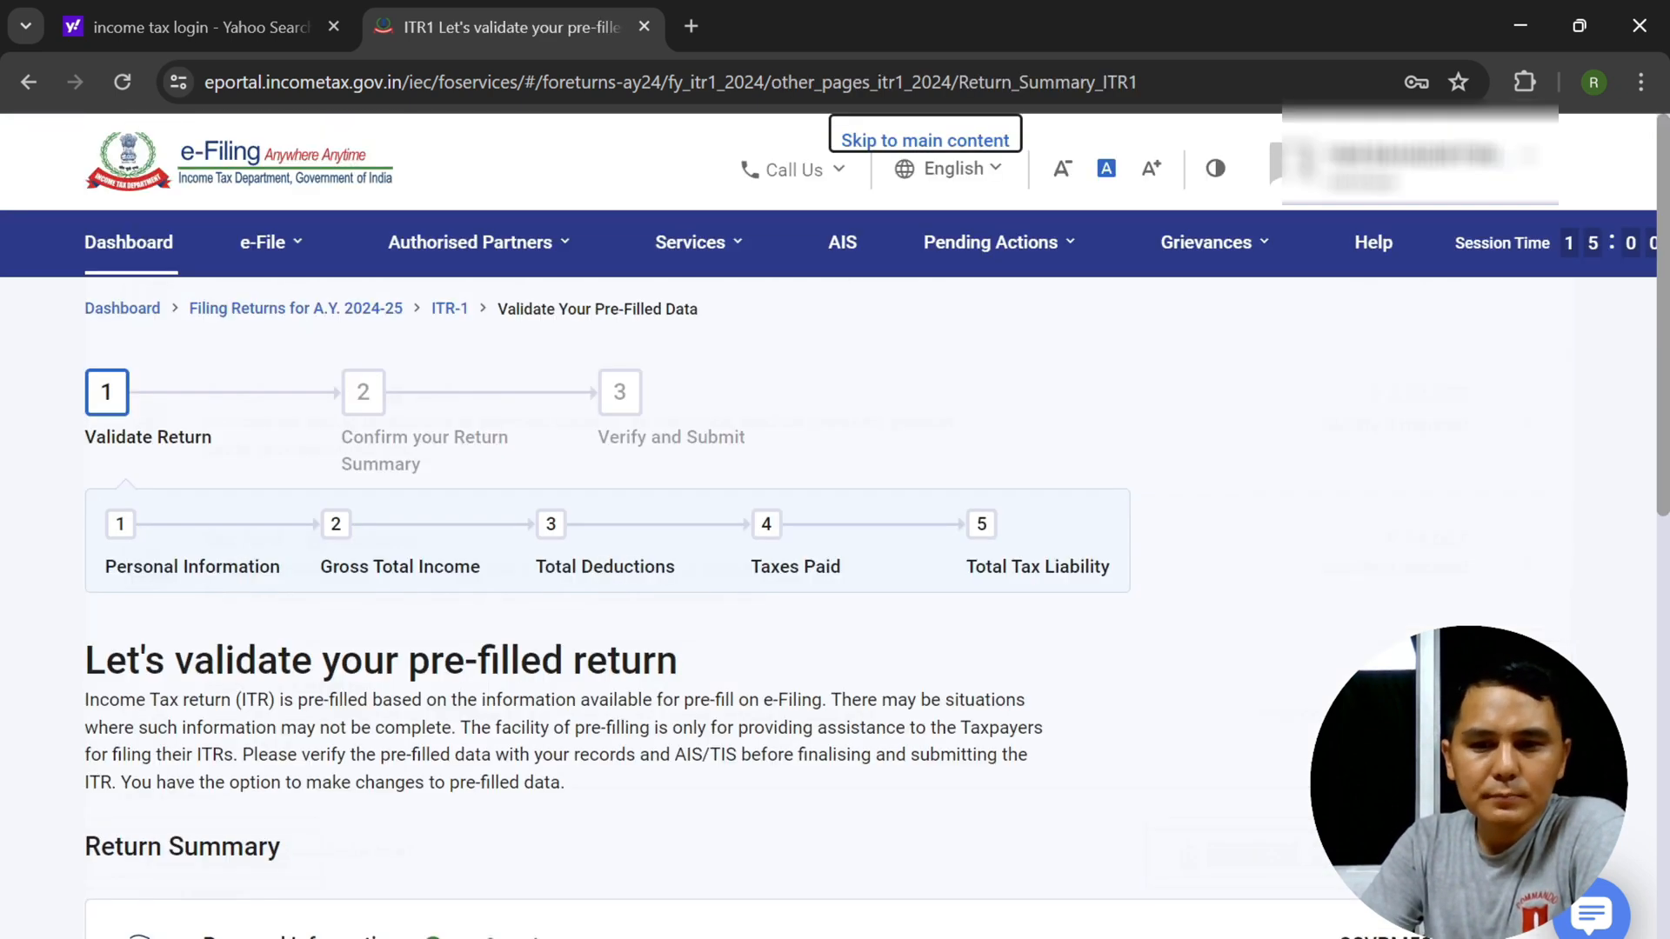
# - Open the Total Tax Liability section, review the income and tax computation, and confirm it
pyautogui.scroll(-10, 1107, 570)
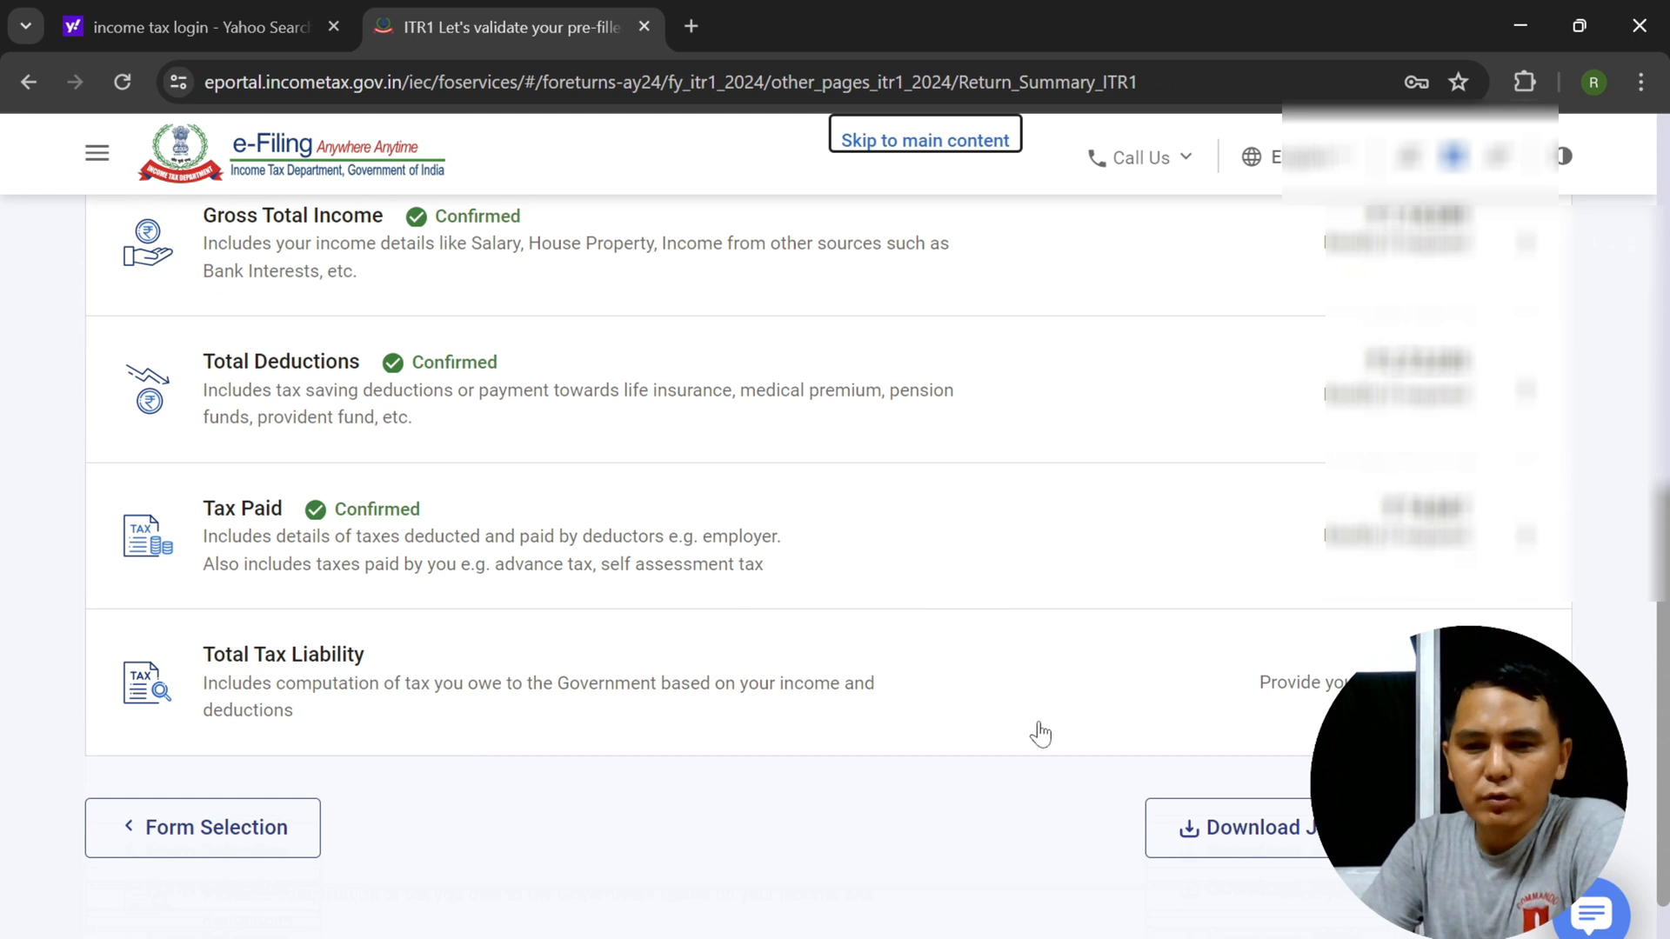
pyautogui.click(1300, 682)
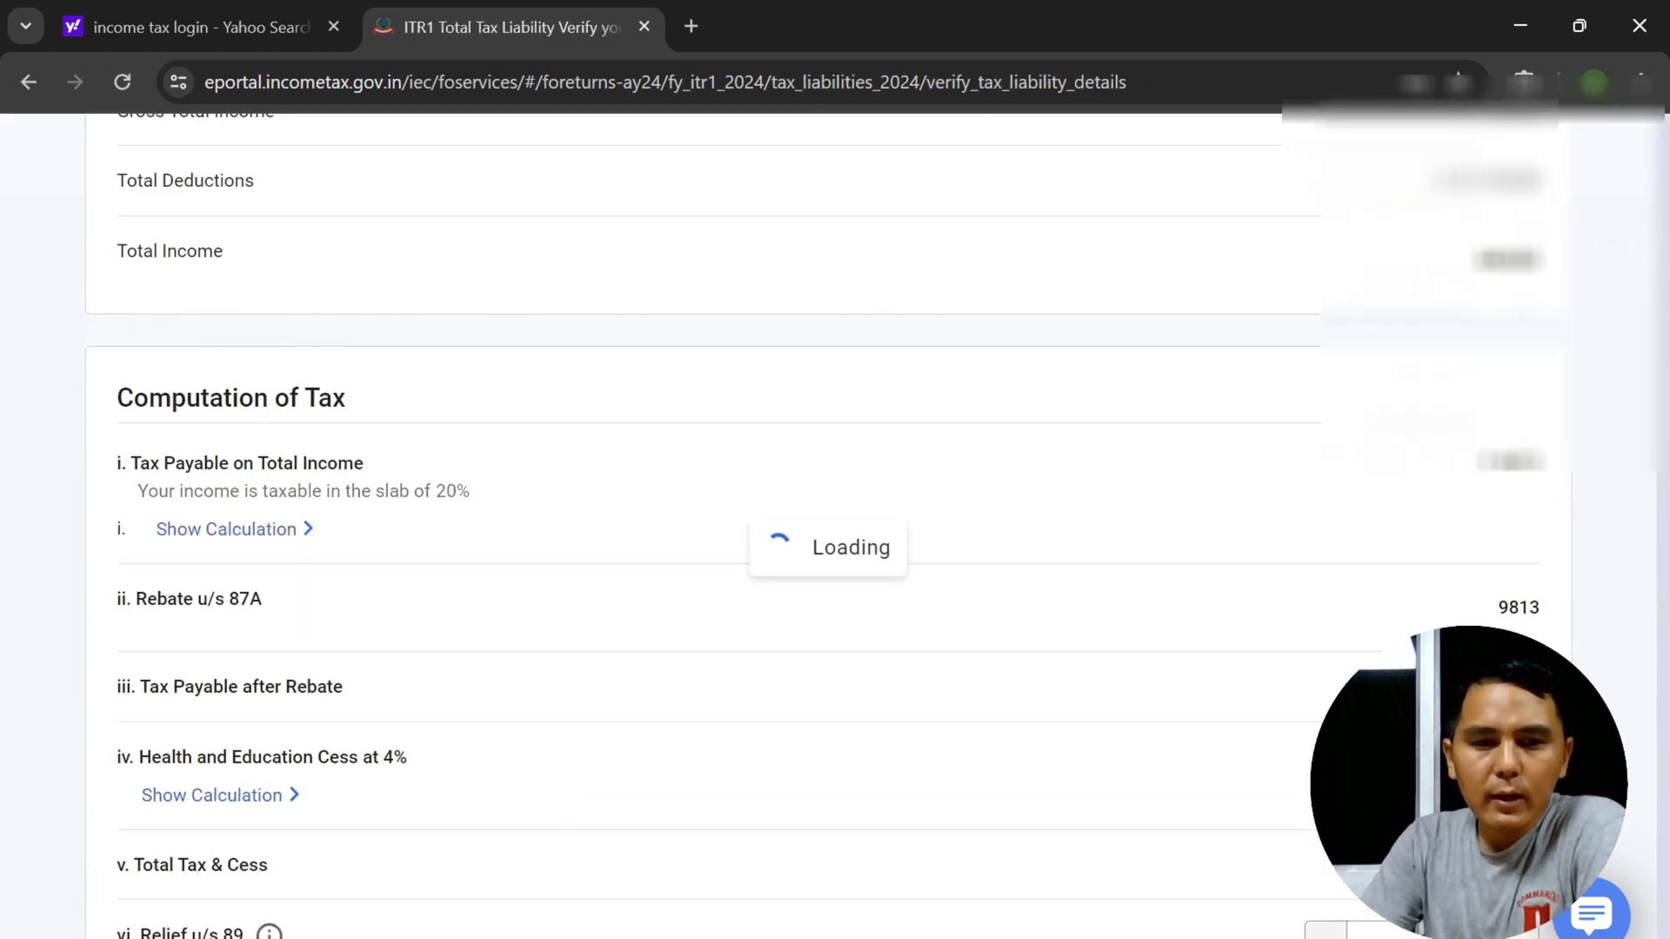
pyautogui.scroll(-7, 835, 521)
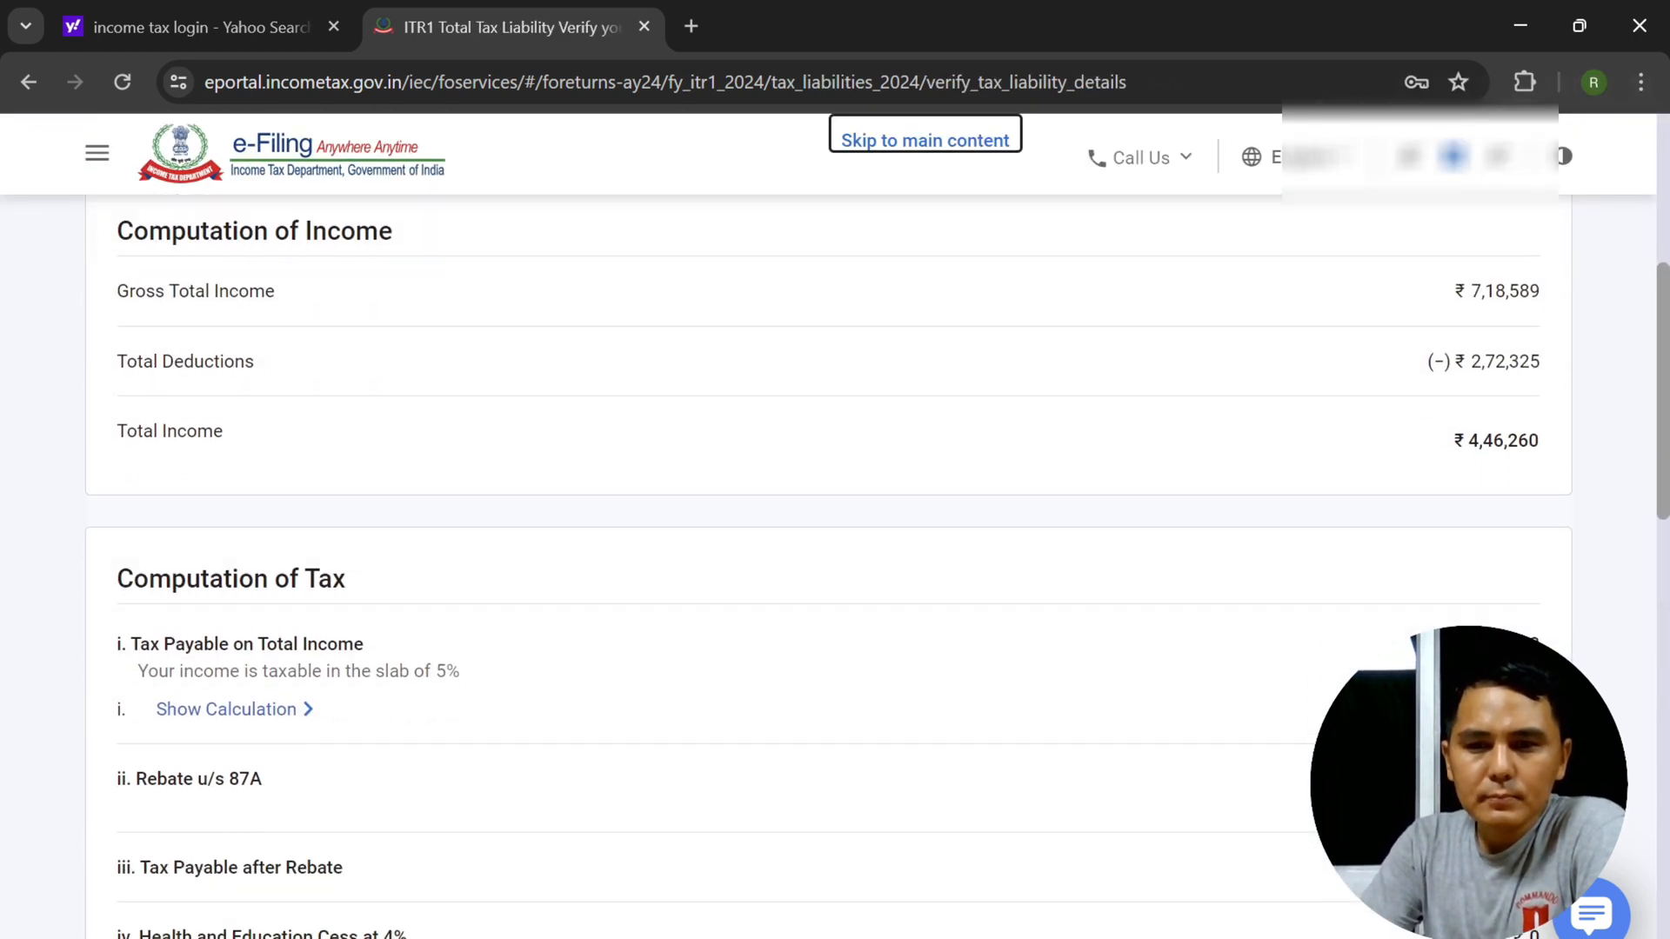
pyautogui.scroll(5, 834, 522)
pyautogui.scroll(-16, 835, 522)
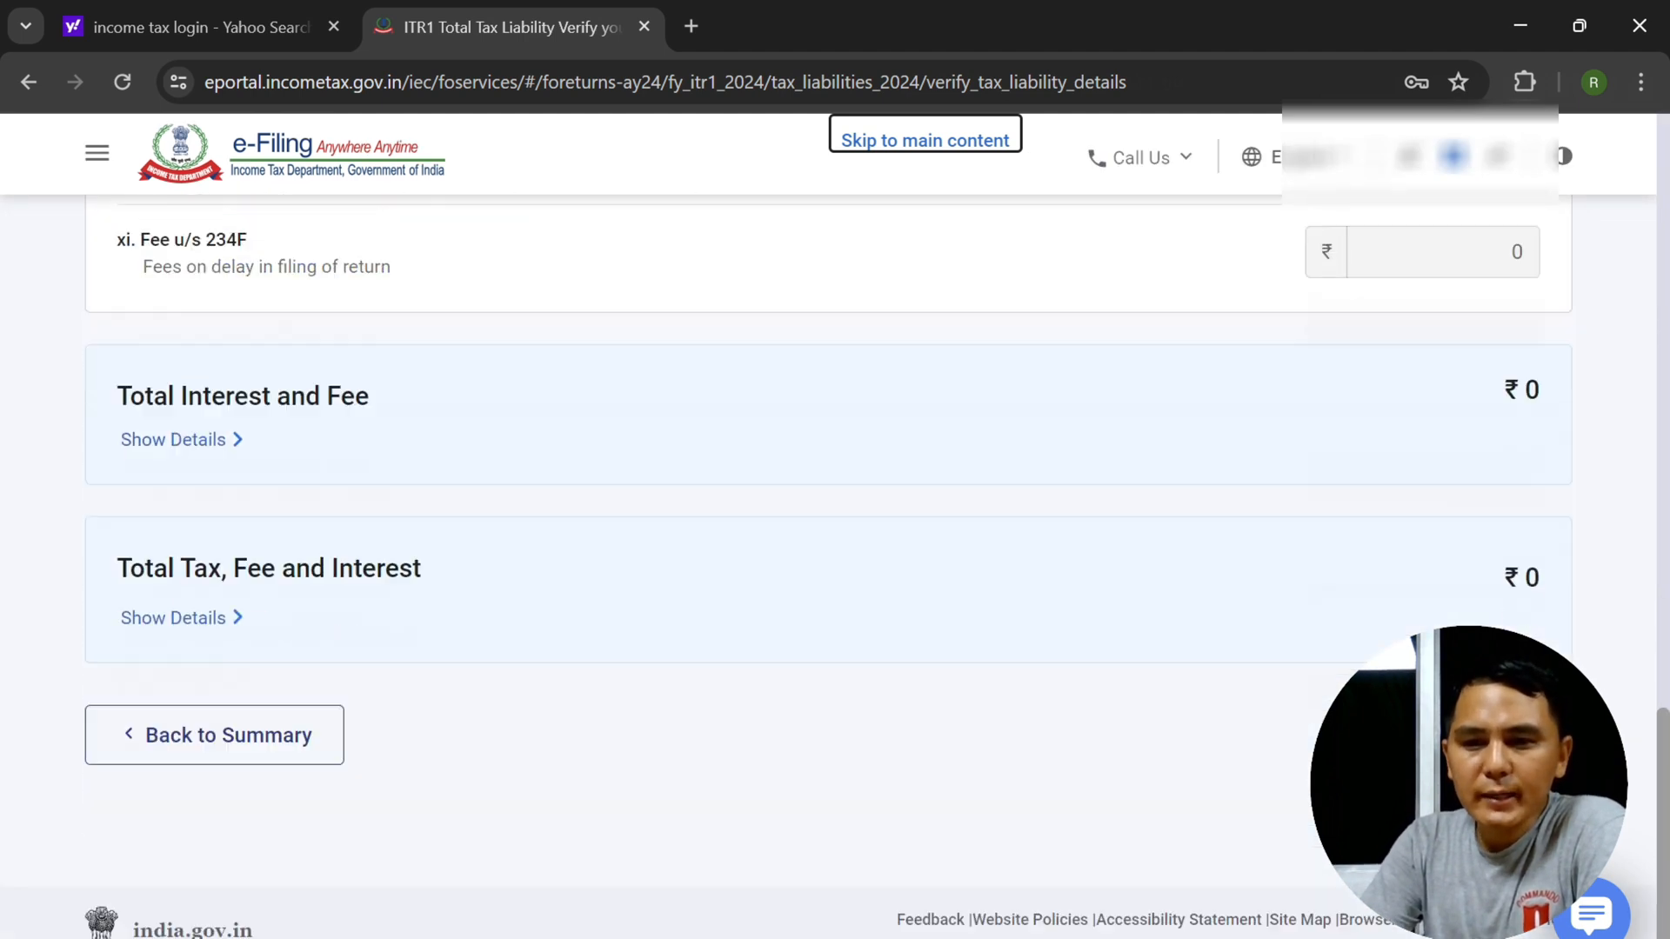
pyautogui.click(1490, 679)
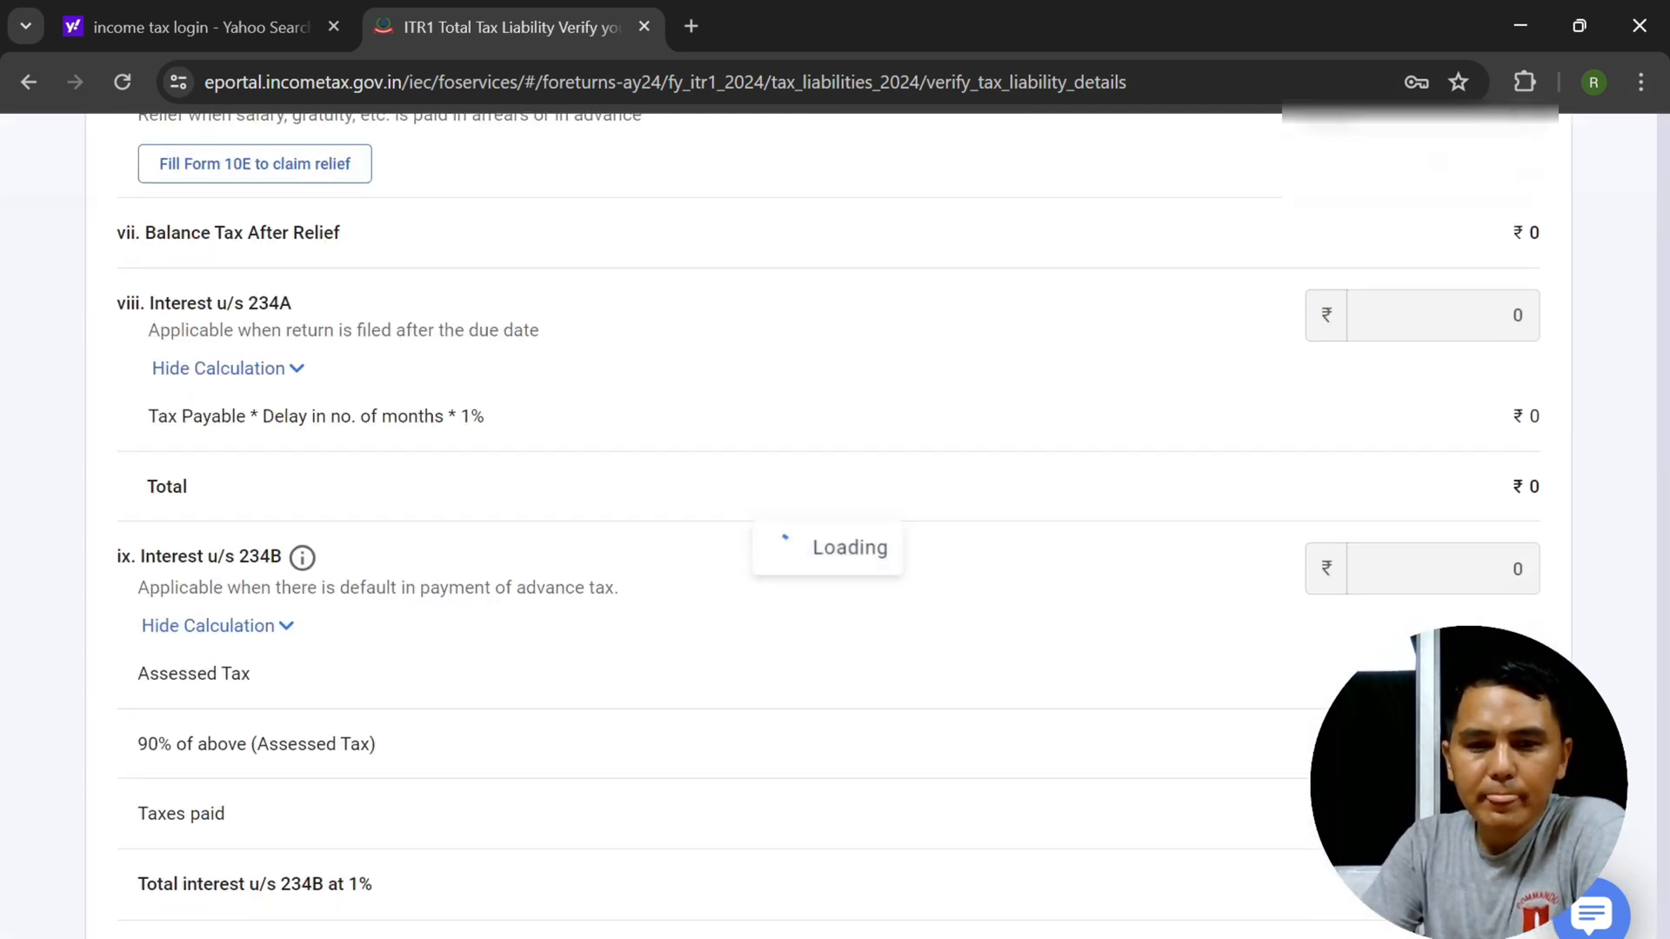
# - Proceed from the fully confirmed Return Summary through the Tax Summary to the Preview and Submit page
pyautogui.scroll(-12, 835, 521)
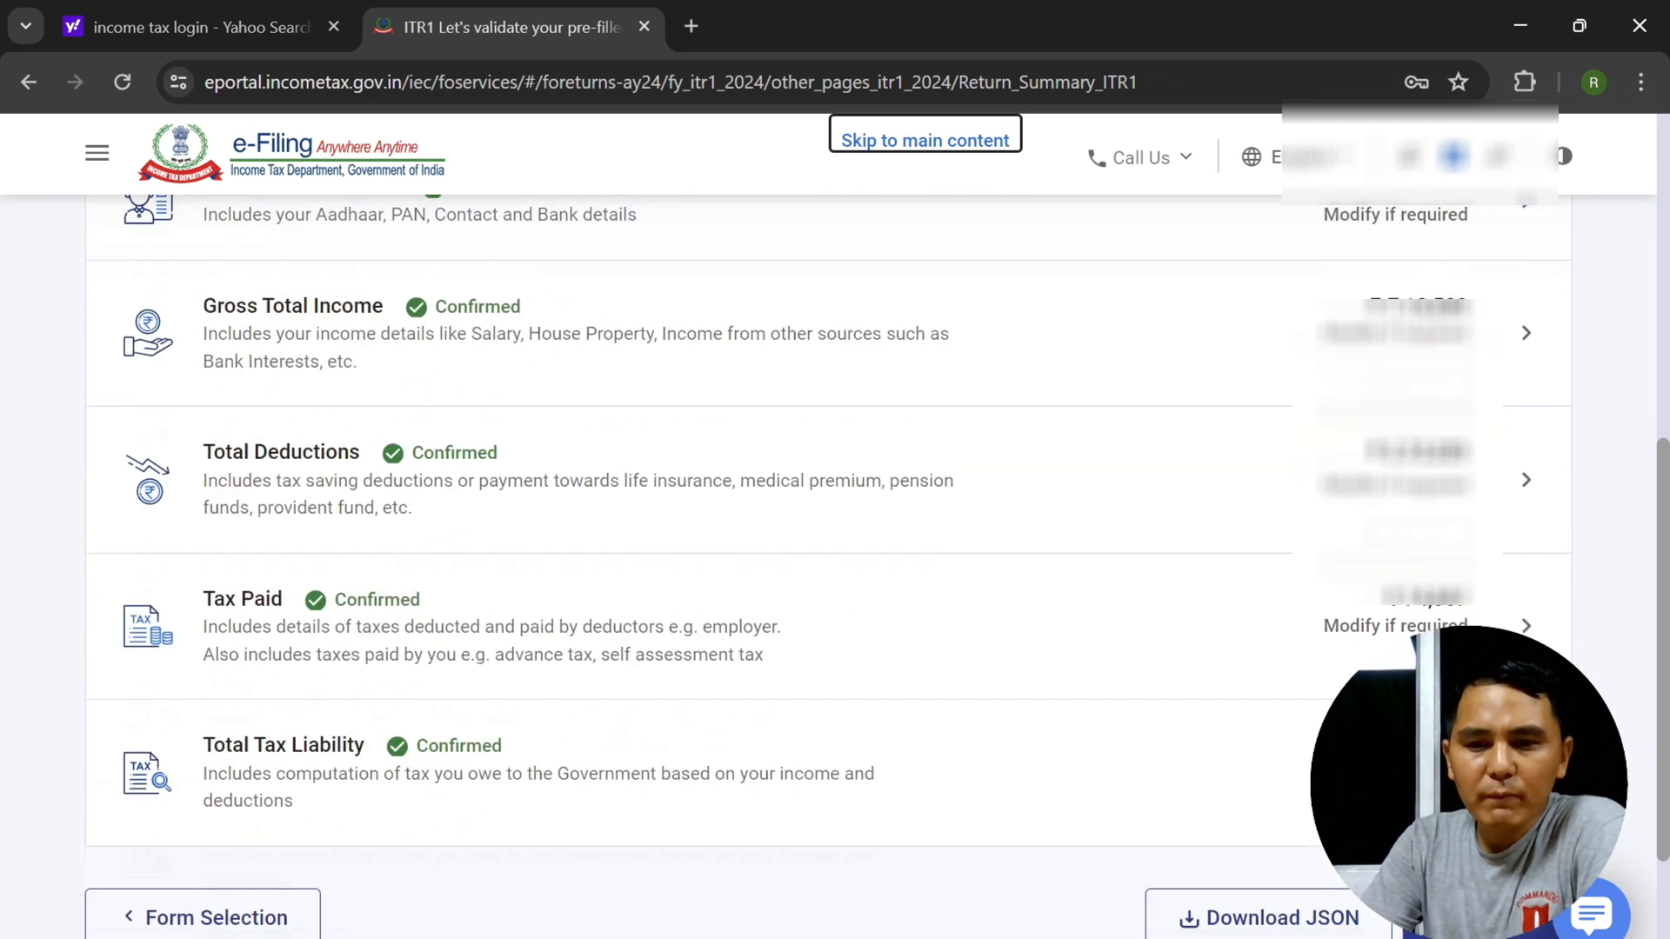
pyautogui.click(1490, 675)
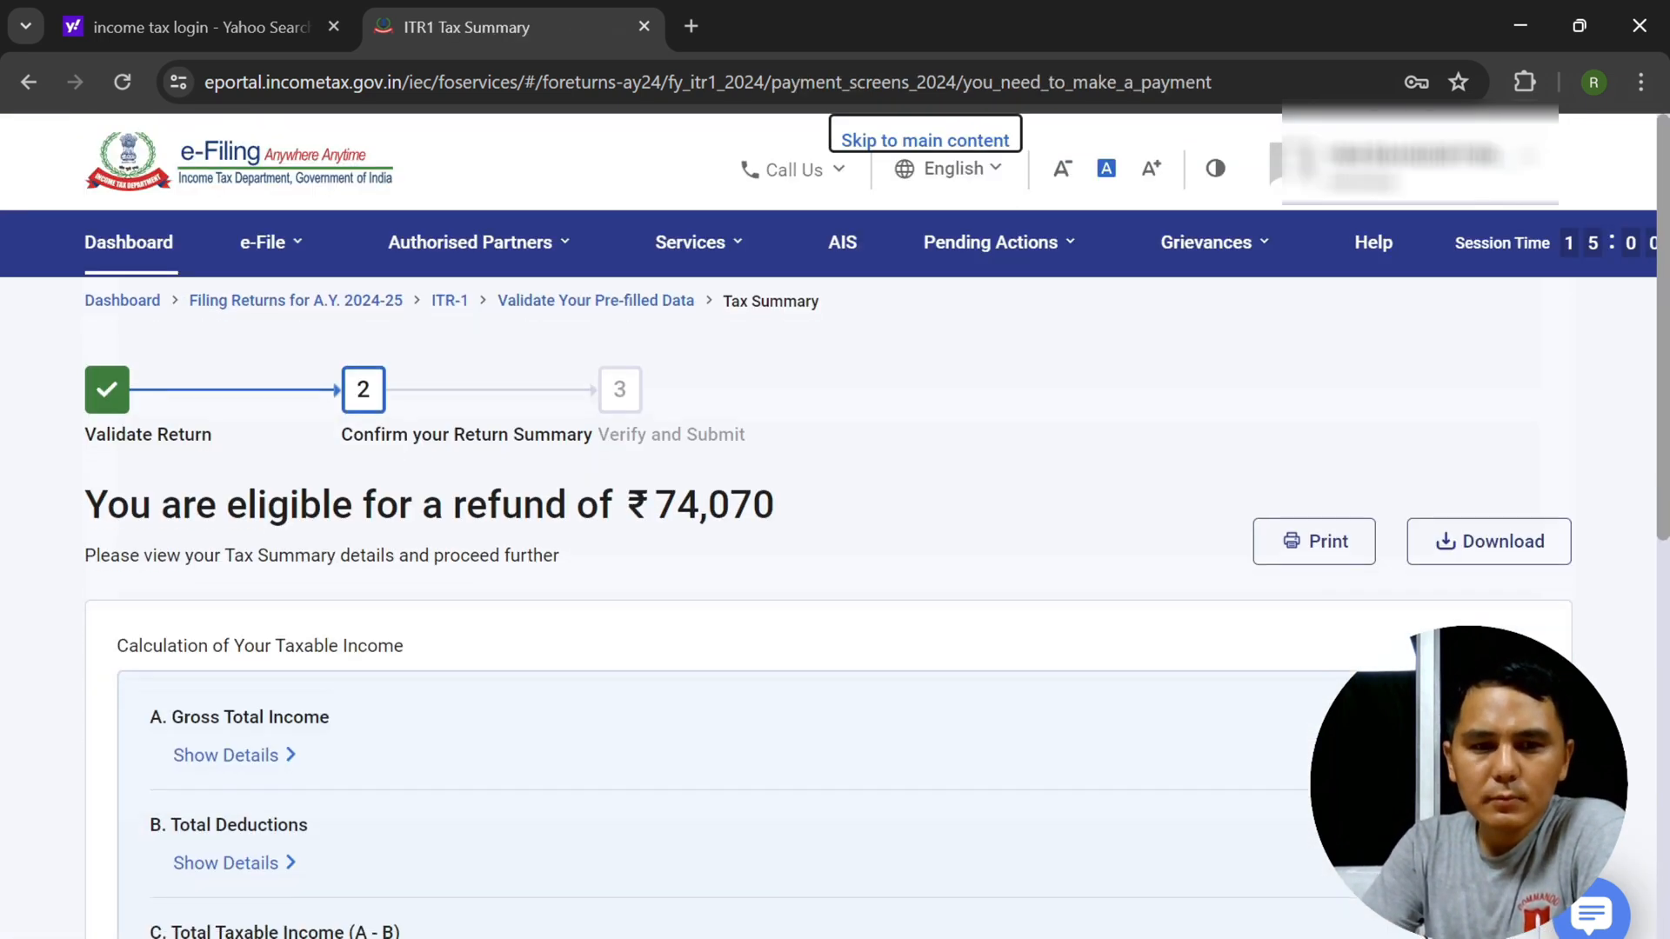
pyautogui.scroll(-10, 835, 521)
pyautogui.click(1491, 675)
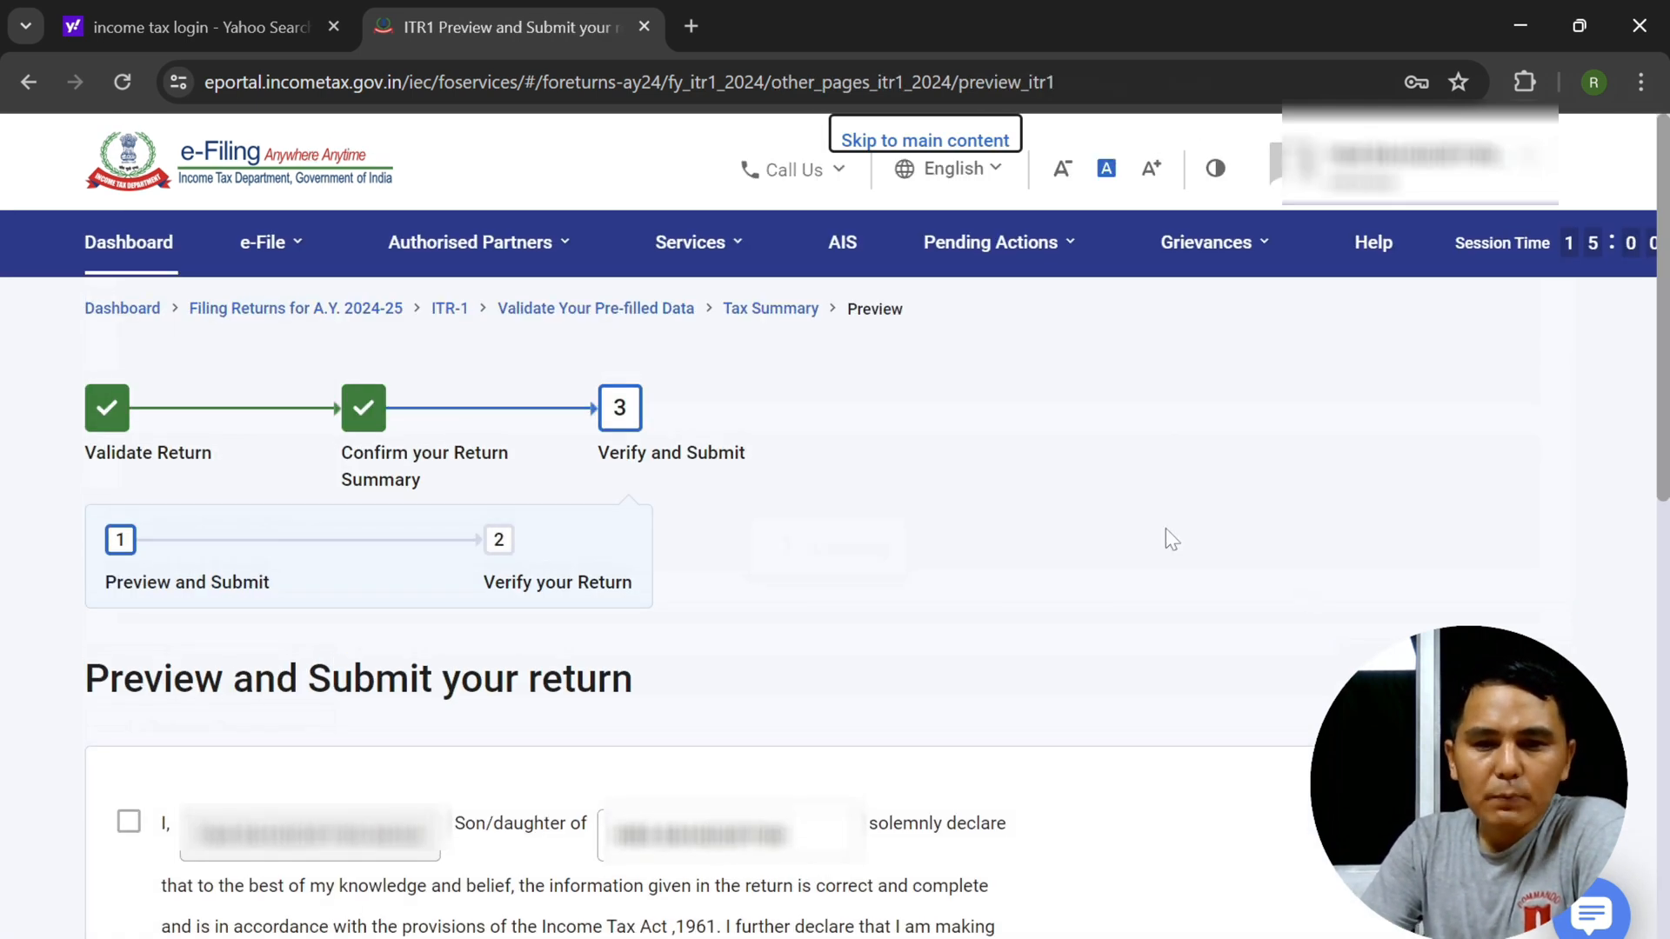
# - Accept the taxpayer's declaration, leave the Tax Return Preparer fields blank, and proceed to the return preview
pyautogui.scroll(-3, 1165, 529)
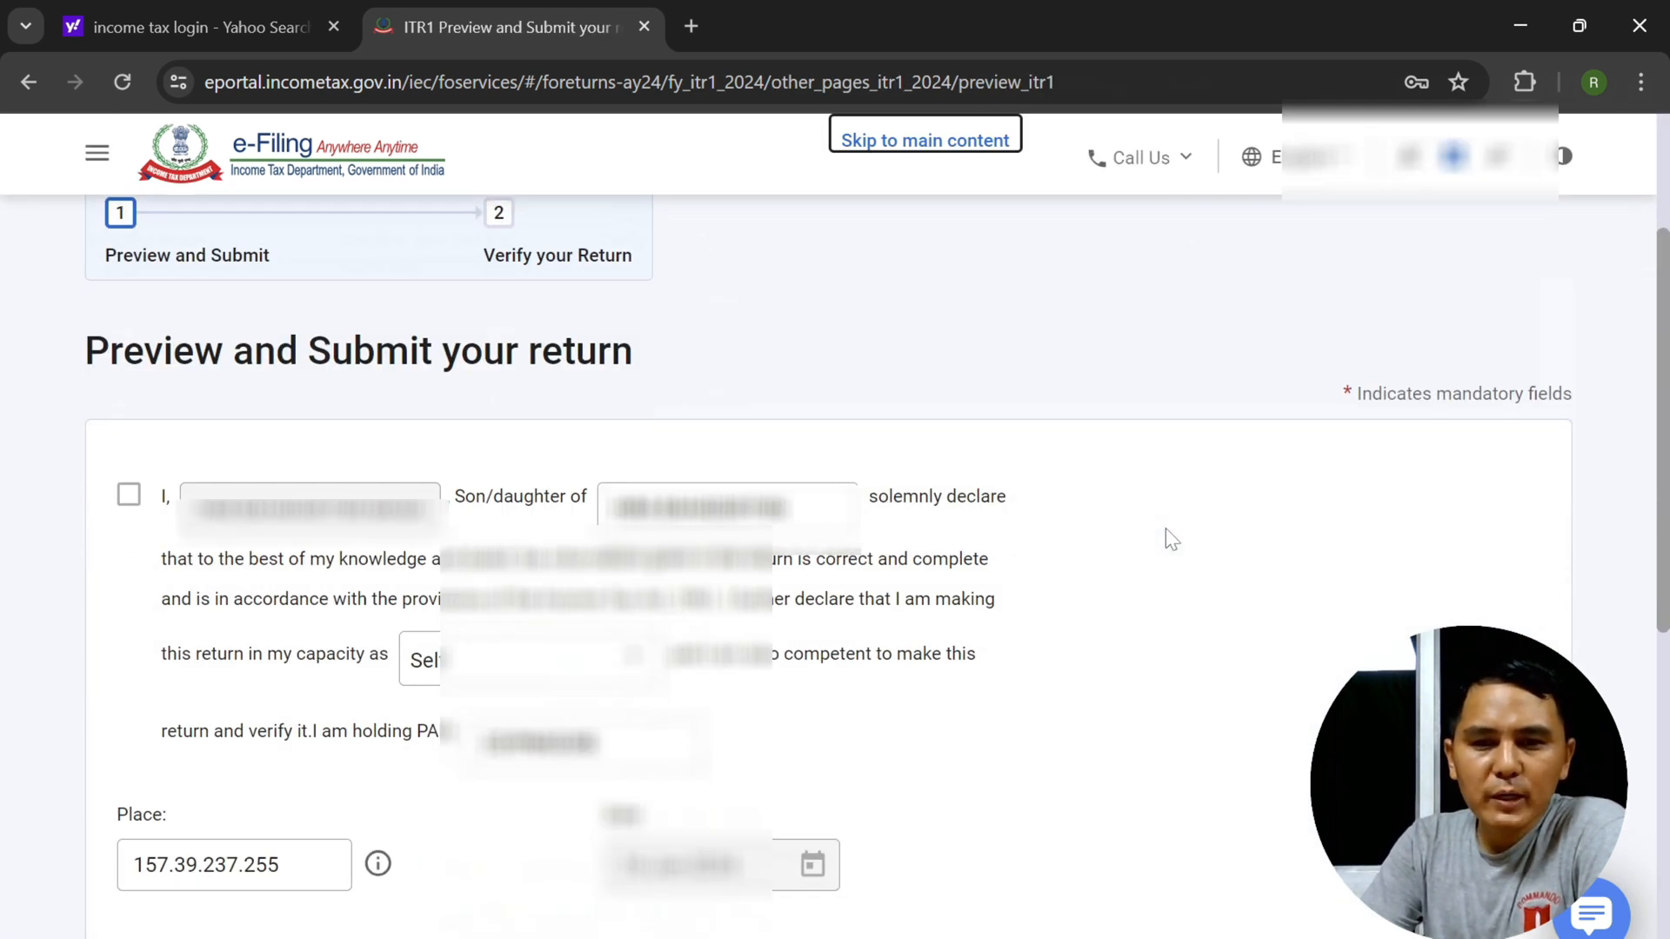
pyautogui.click(128, 495)
pyautogui.scroll(-8, 132, 513)
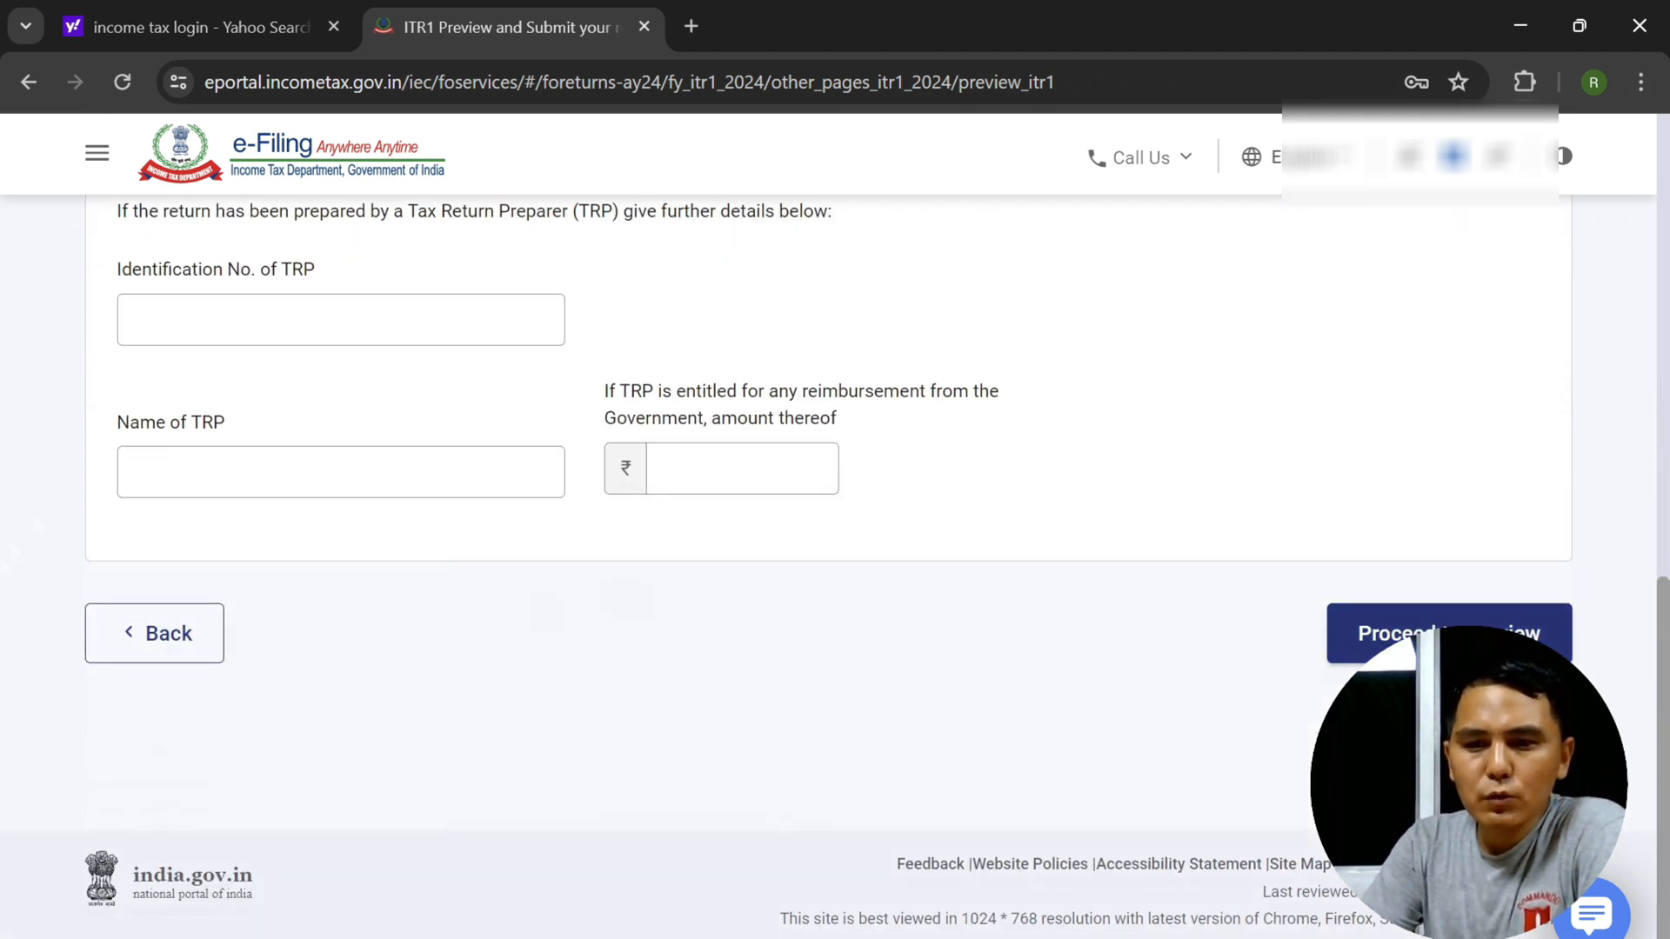
pyautogui.click(1369, 633)
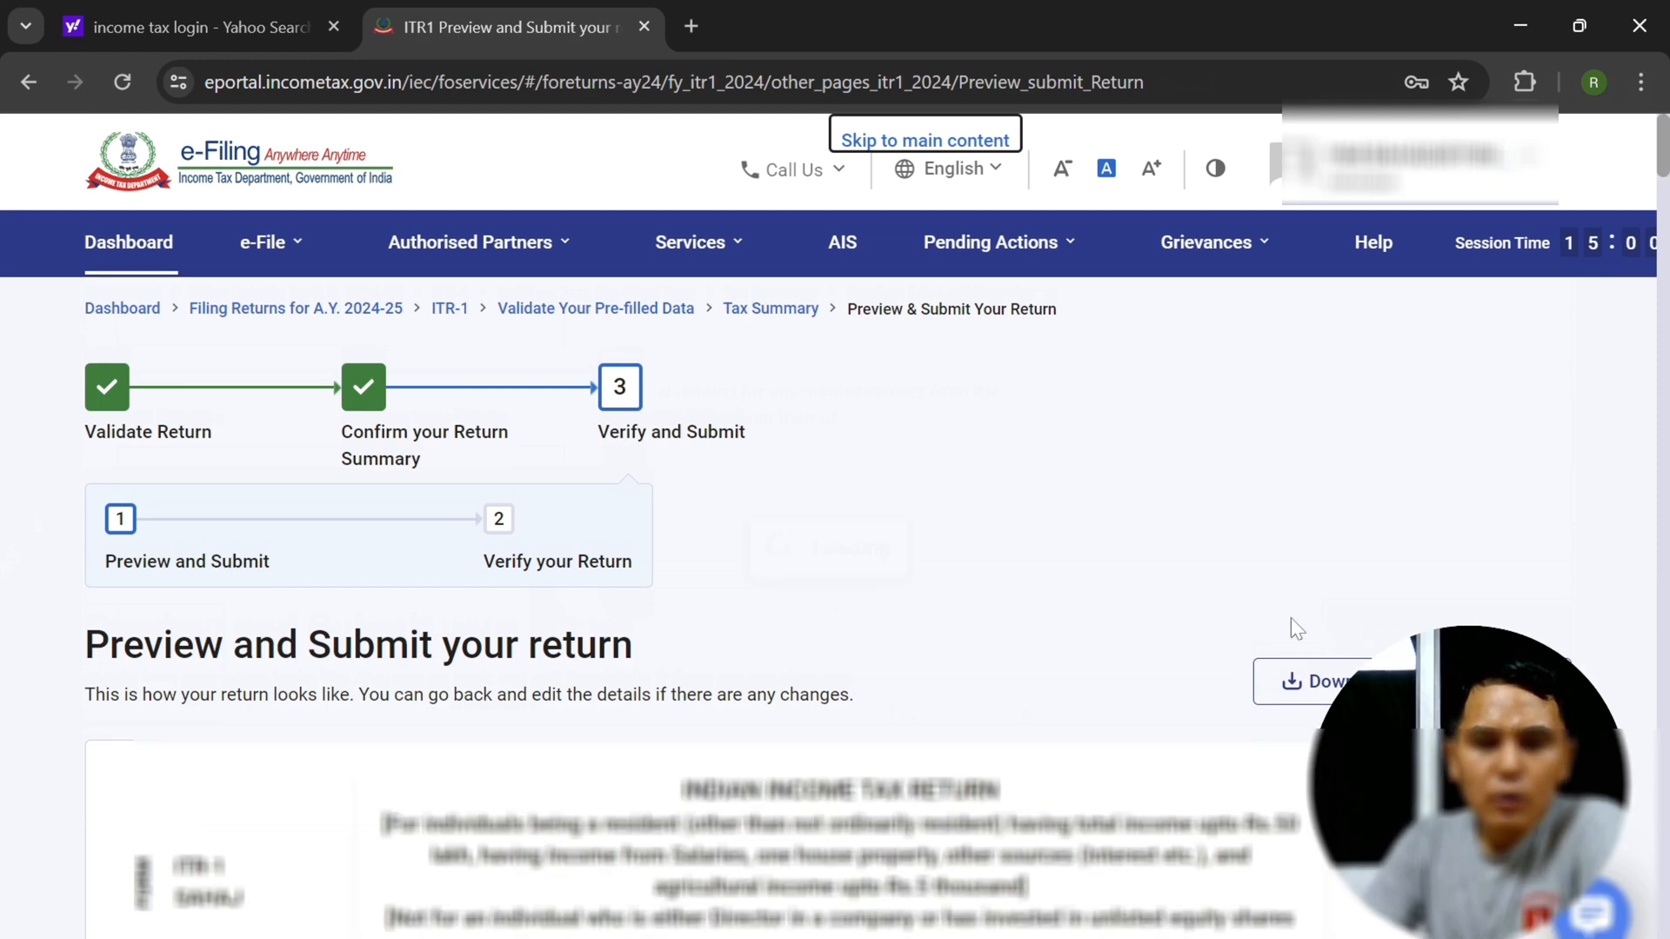
# - Review the full ITR-1 return preview through to its end and proceed to validation
pyautogui.scroll(-20, 1290, 617)
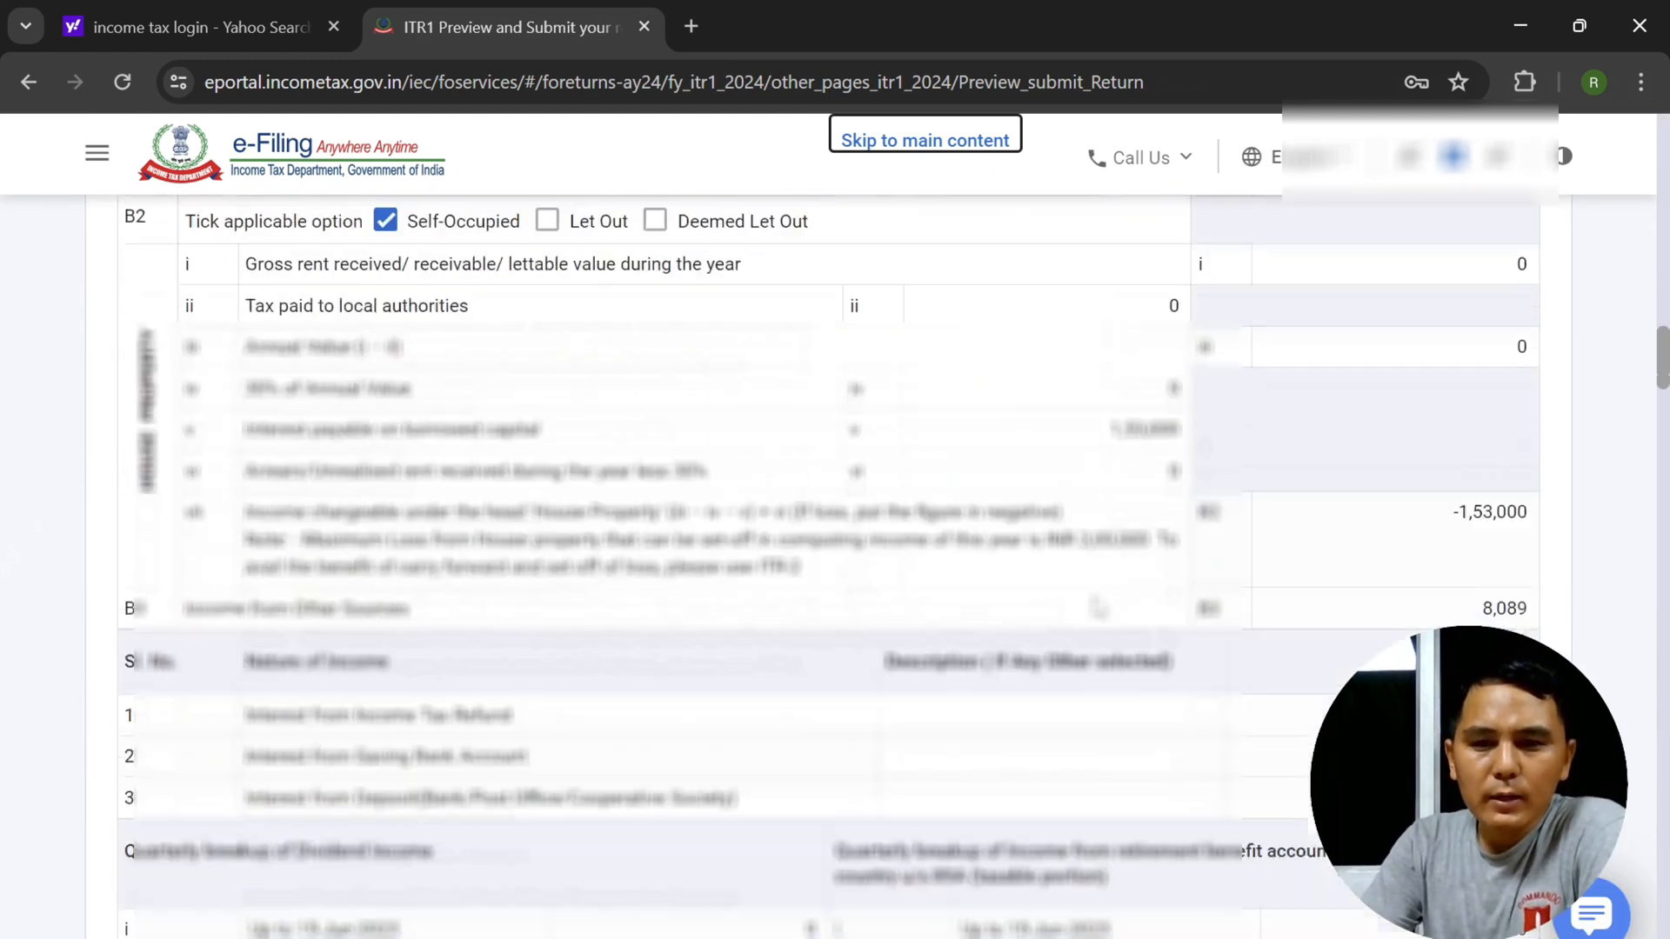
pyautogui.scroll(-20, 1098, 607)
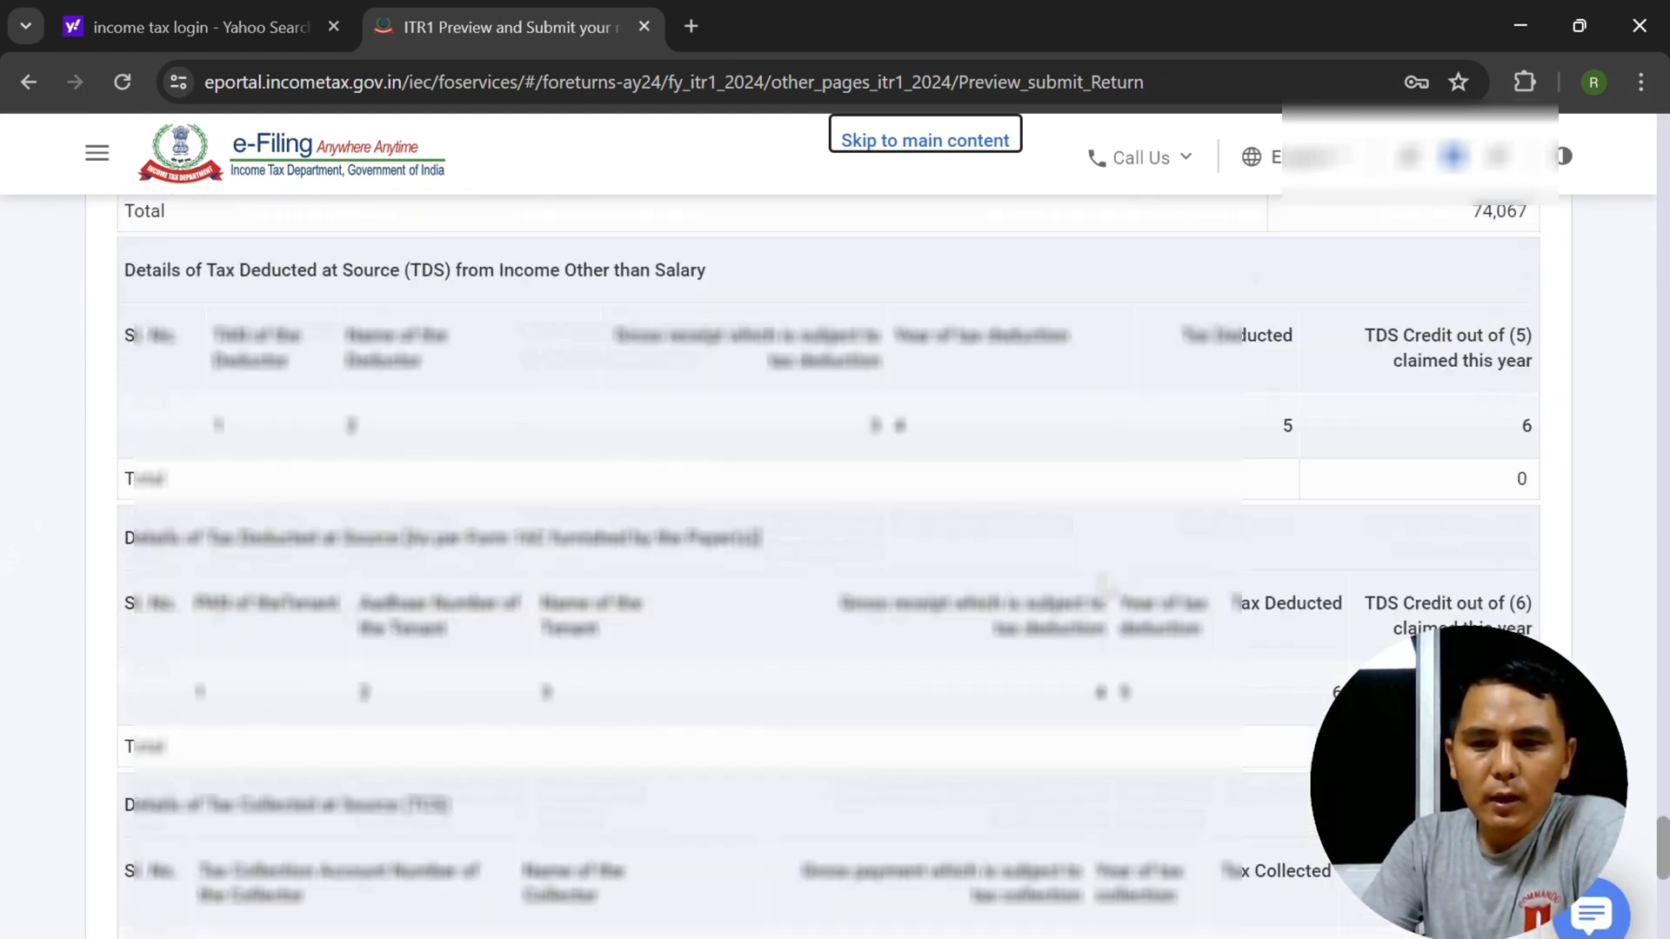
pyautogui.scroll(-10, 1103, 585)
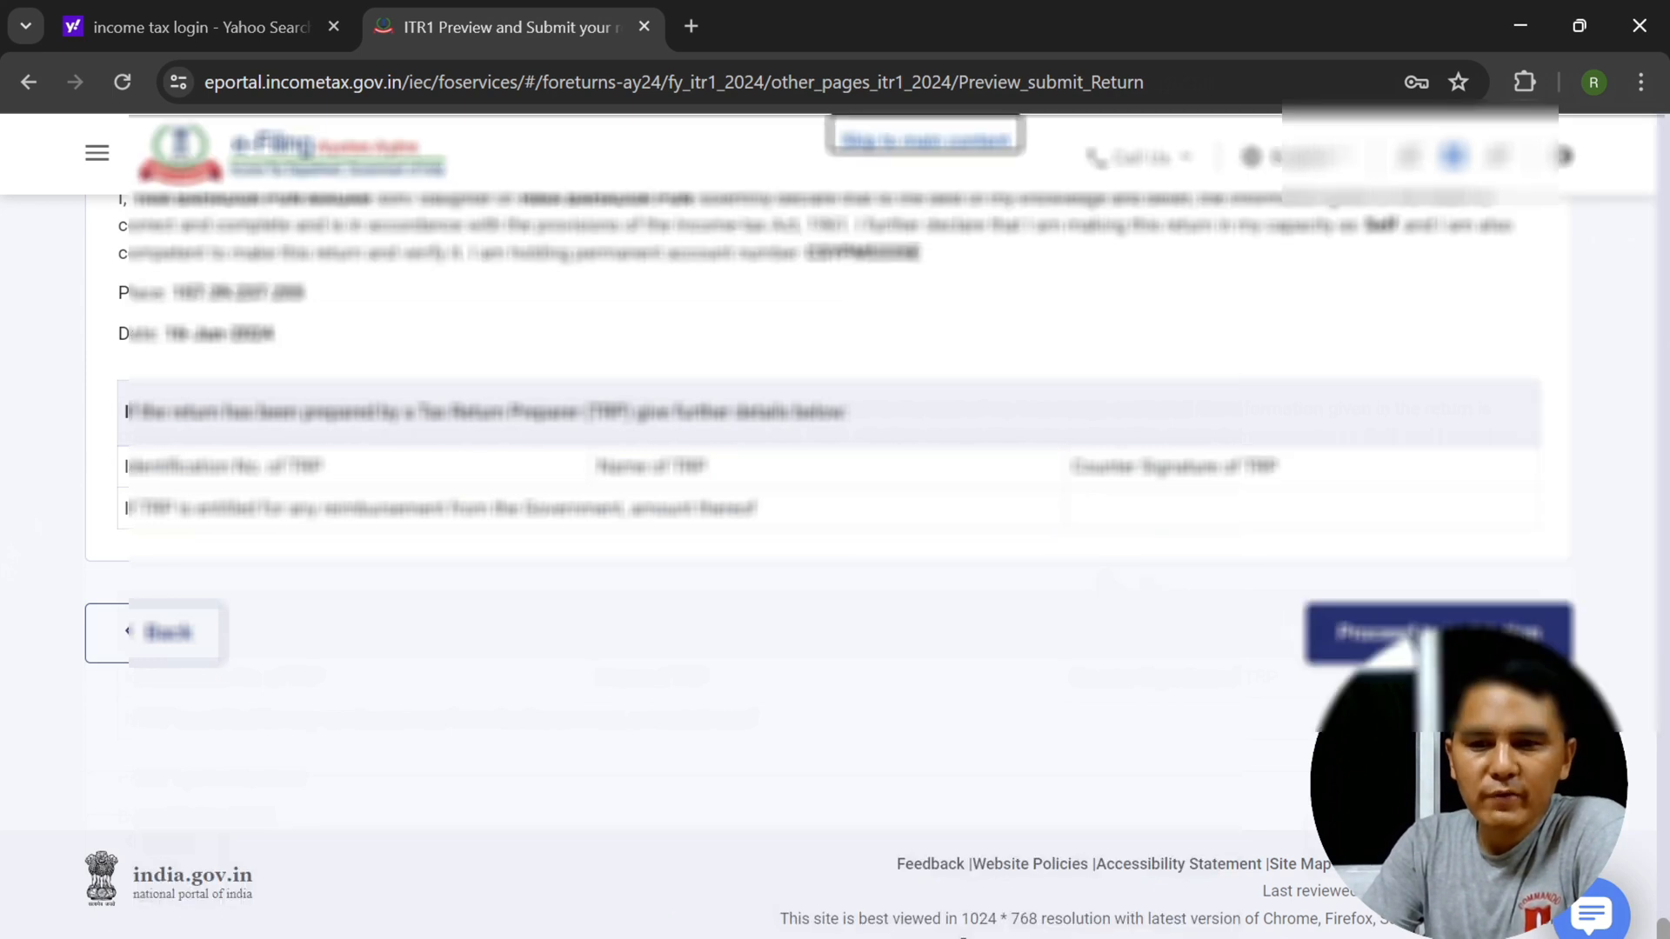
pyautogui.click(1407, 635)
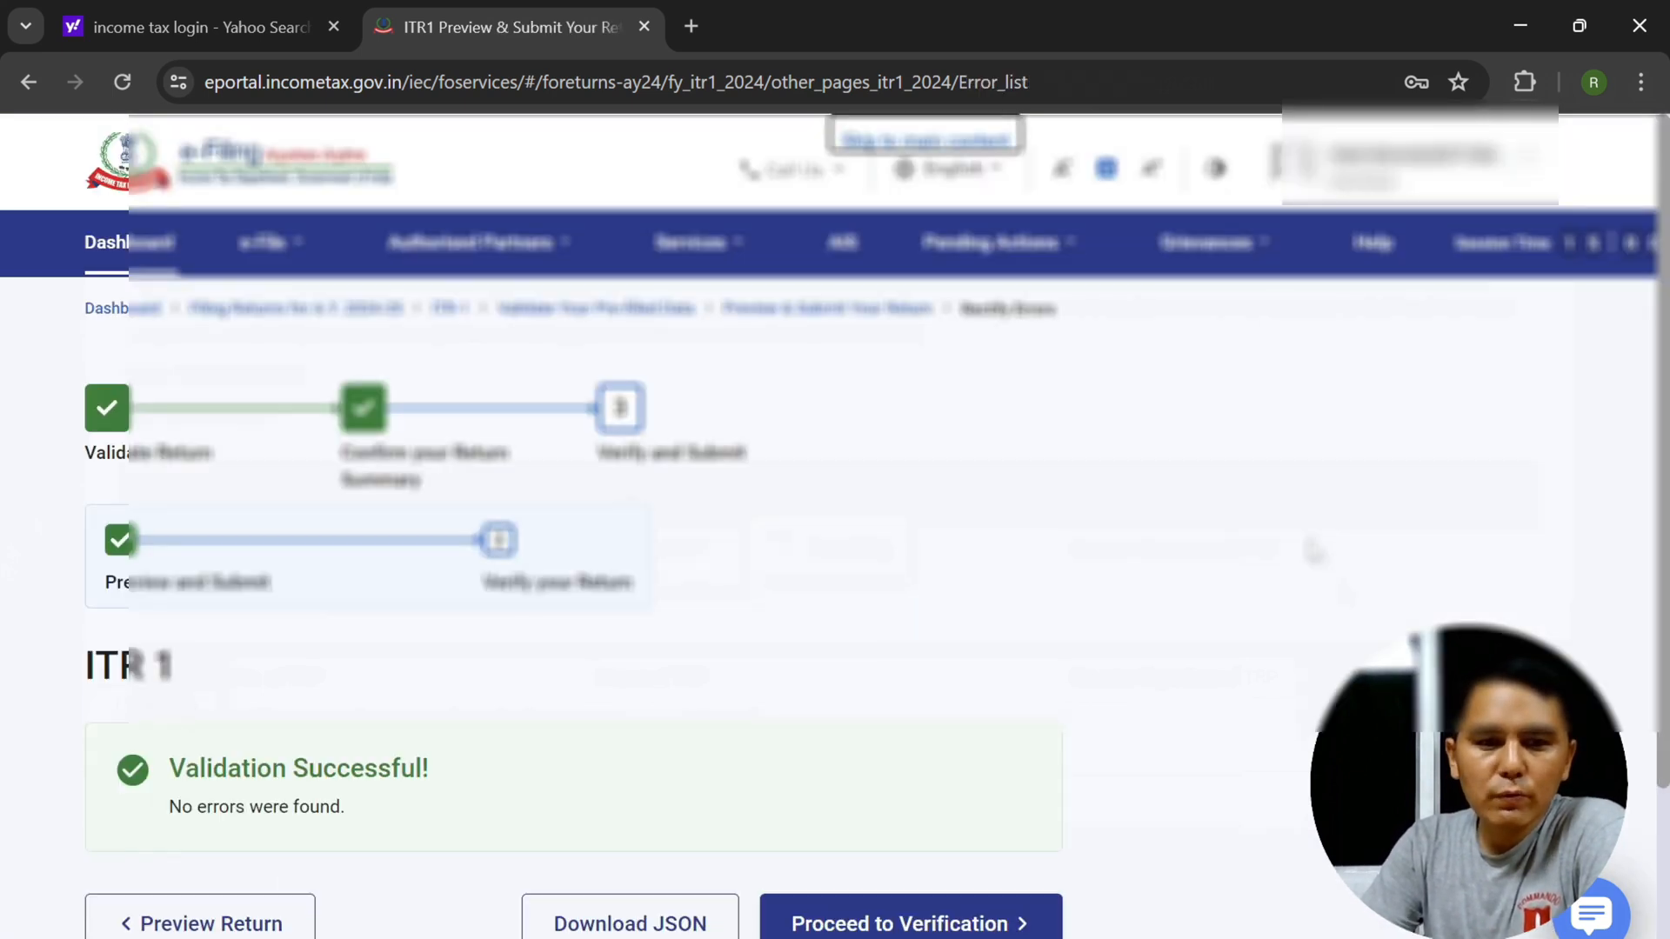
# - Proceed from the validated return to verification and continue with e-Verify Now as the verification method
pyautogui.scroll(-3, 842, 701)
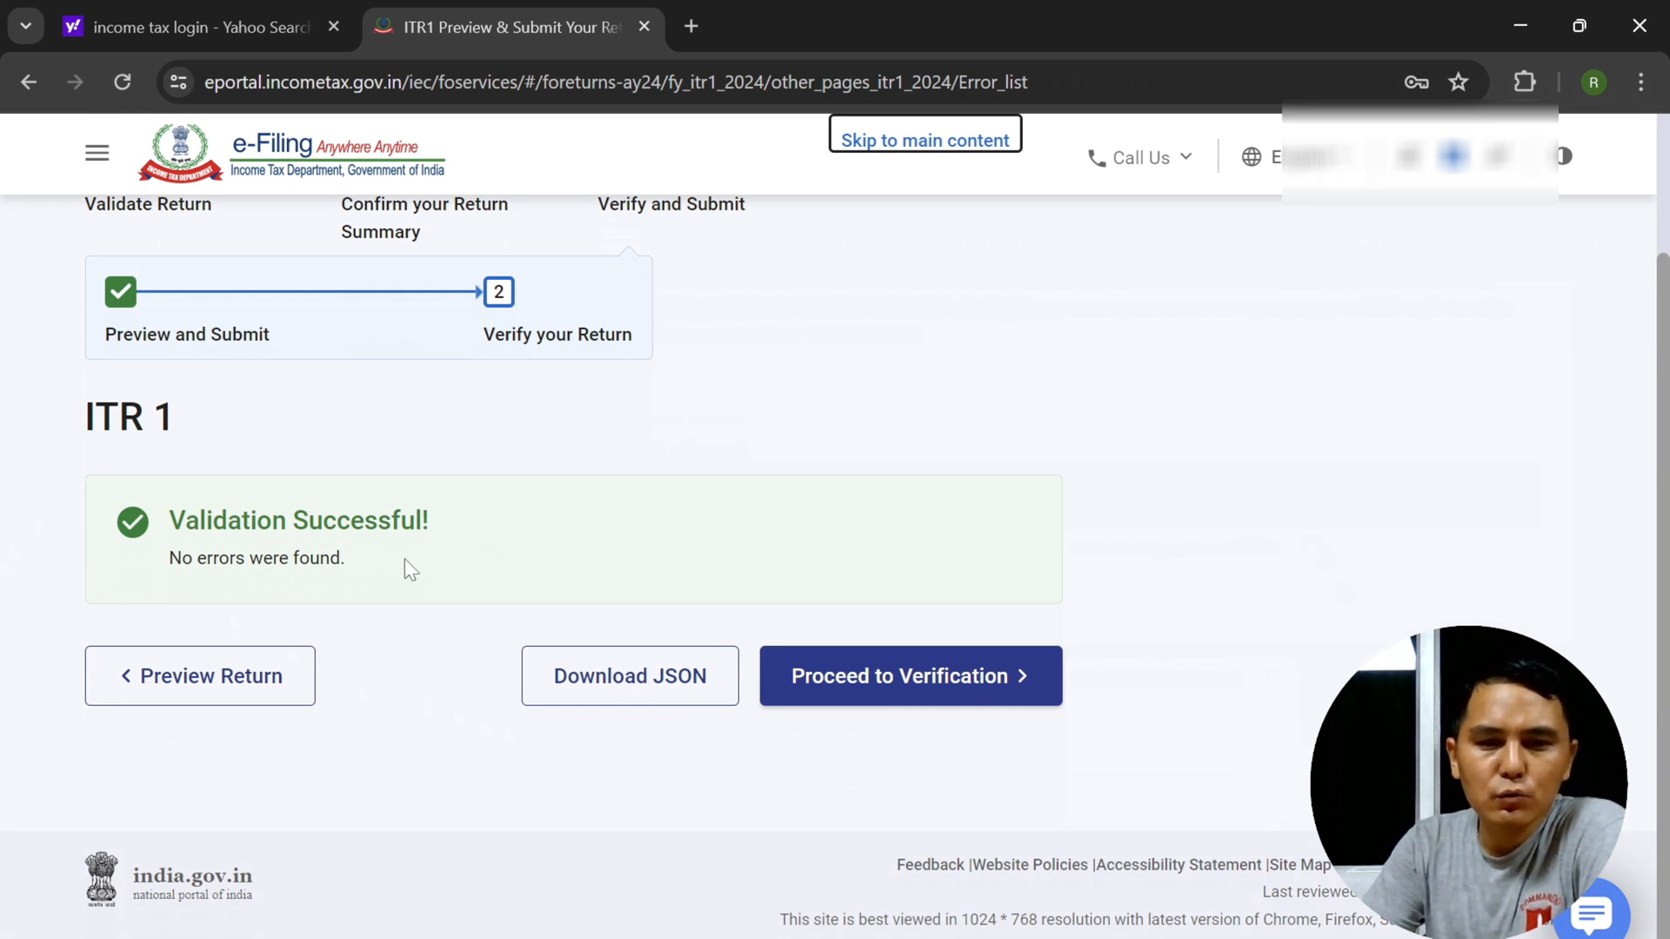
pyautogui.click(971, 690)
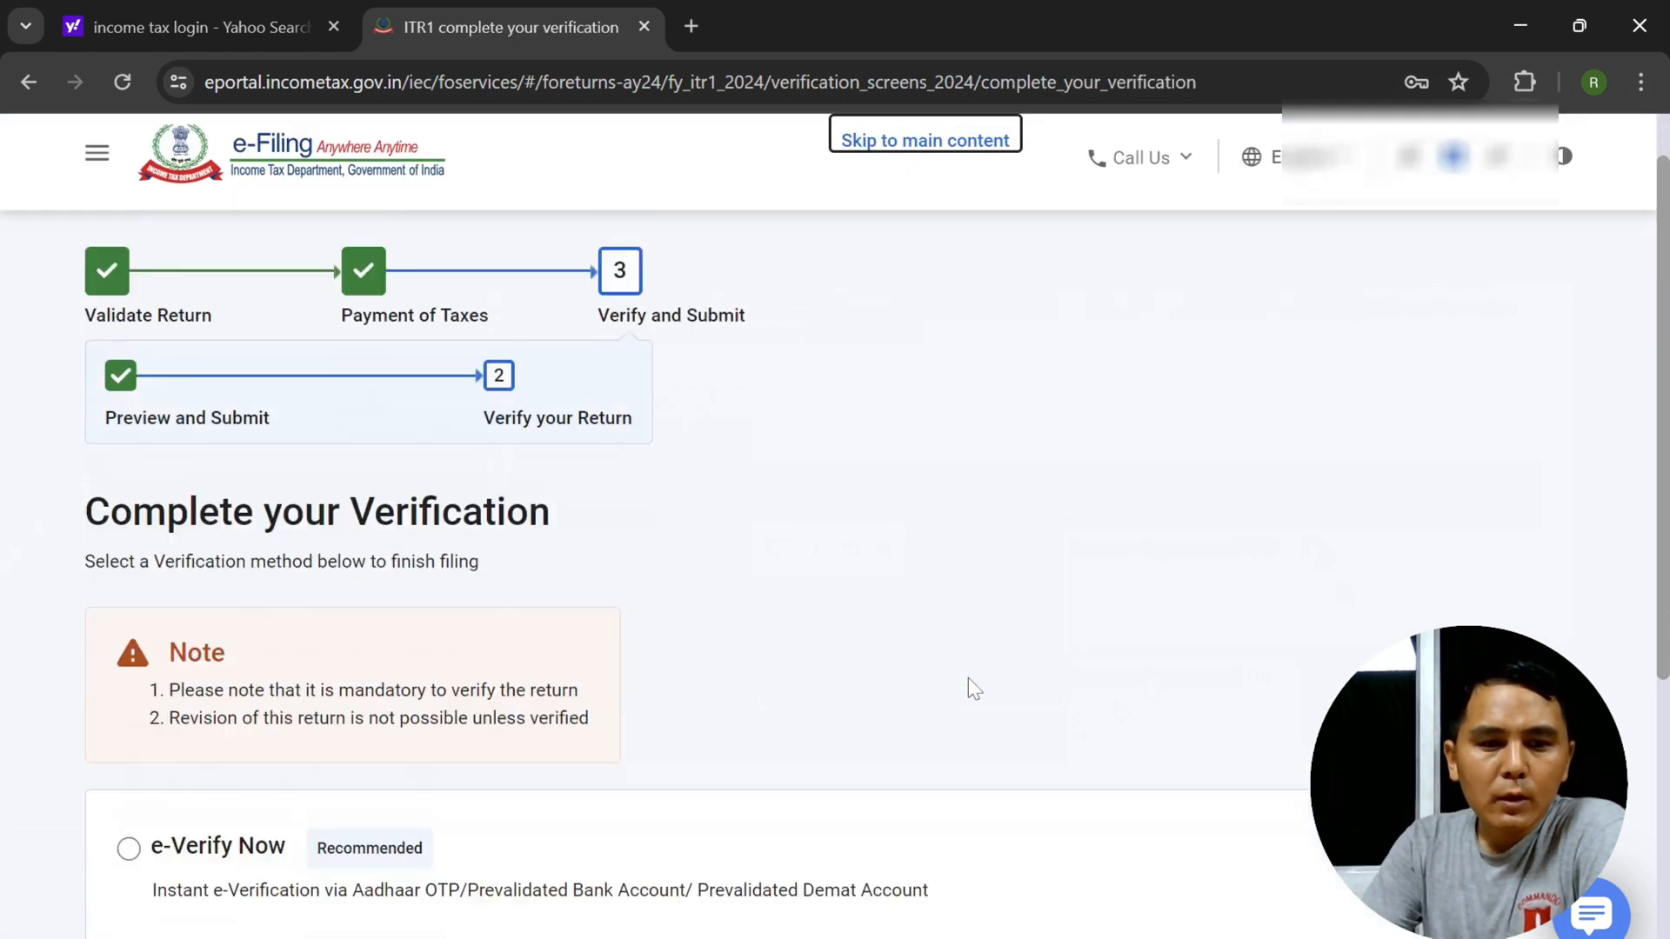
pyautogui.scroll(-2, 968, 676)
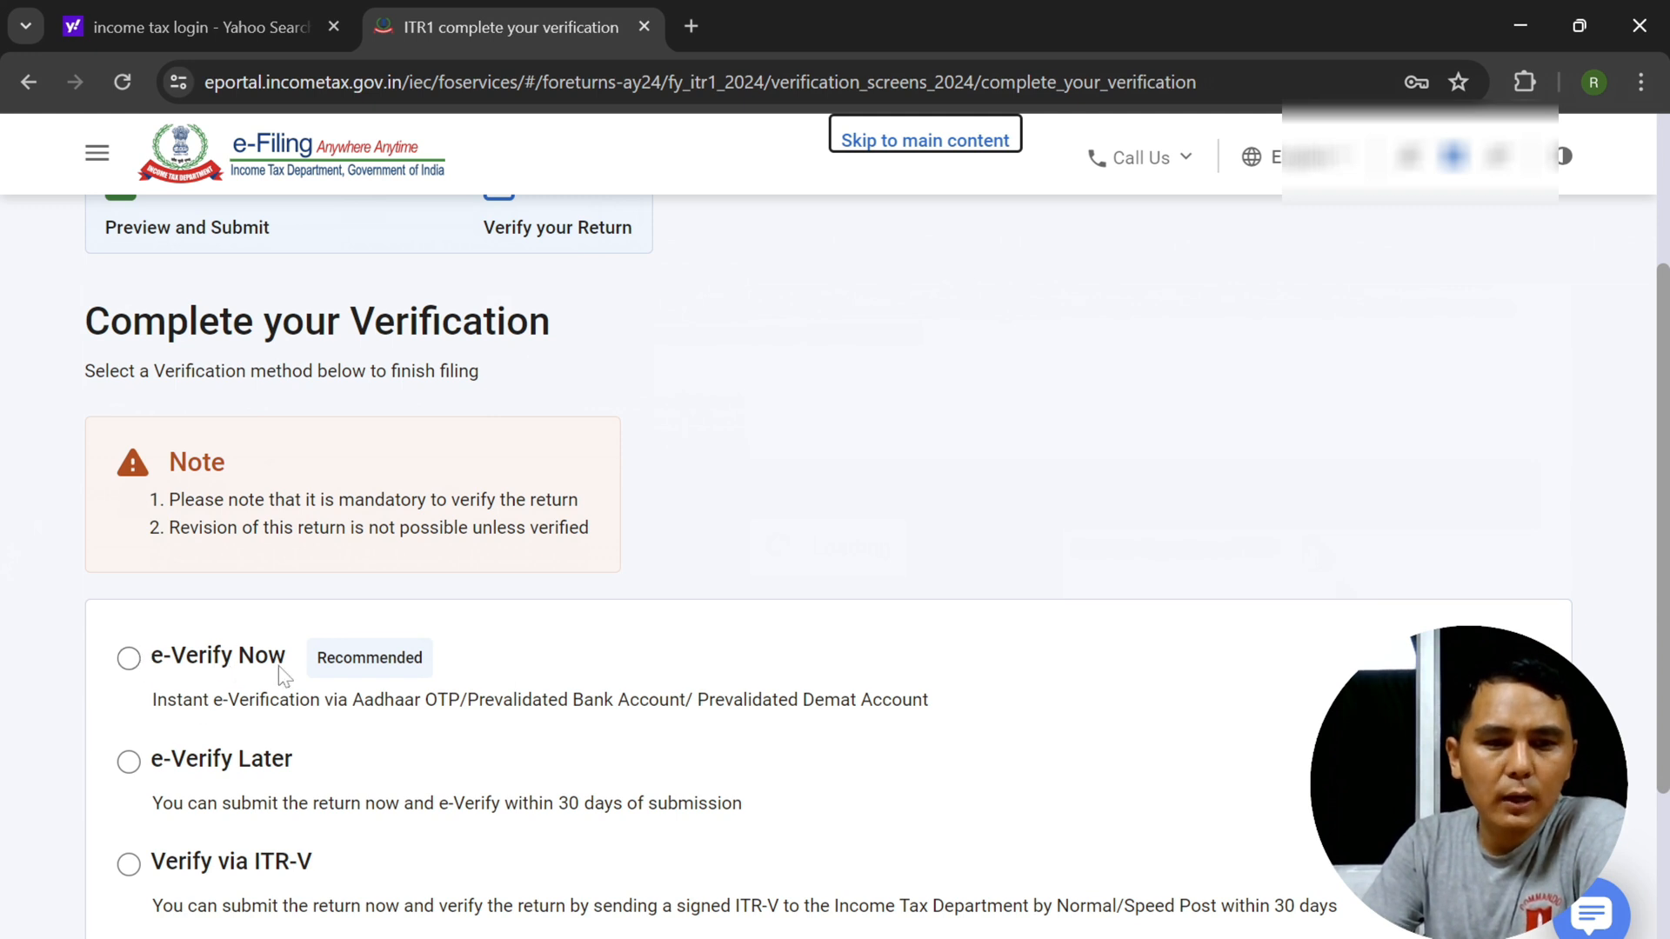
pyautogui.click(129, 661)
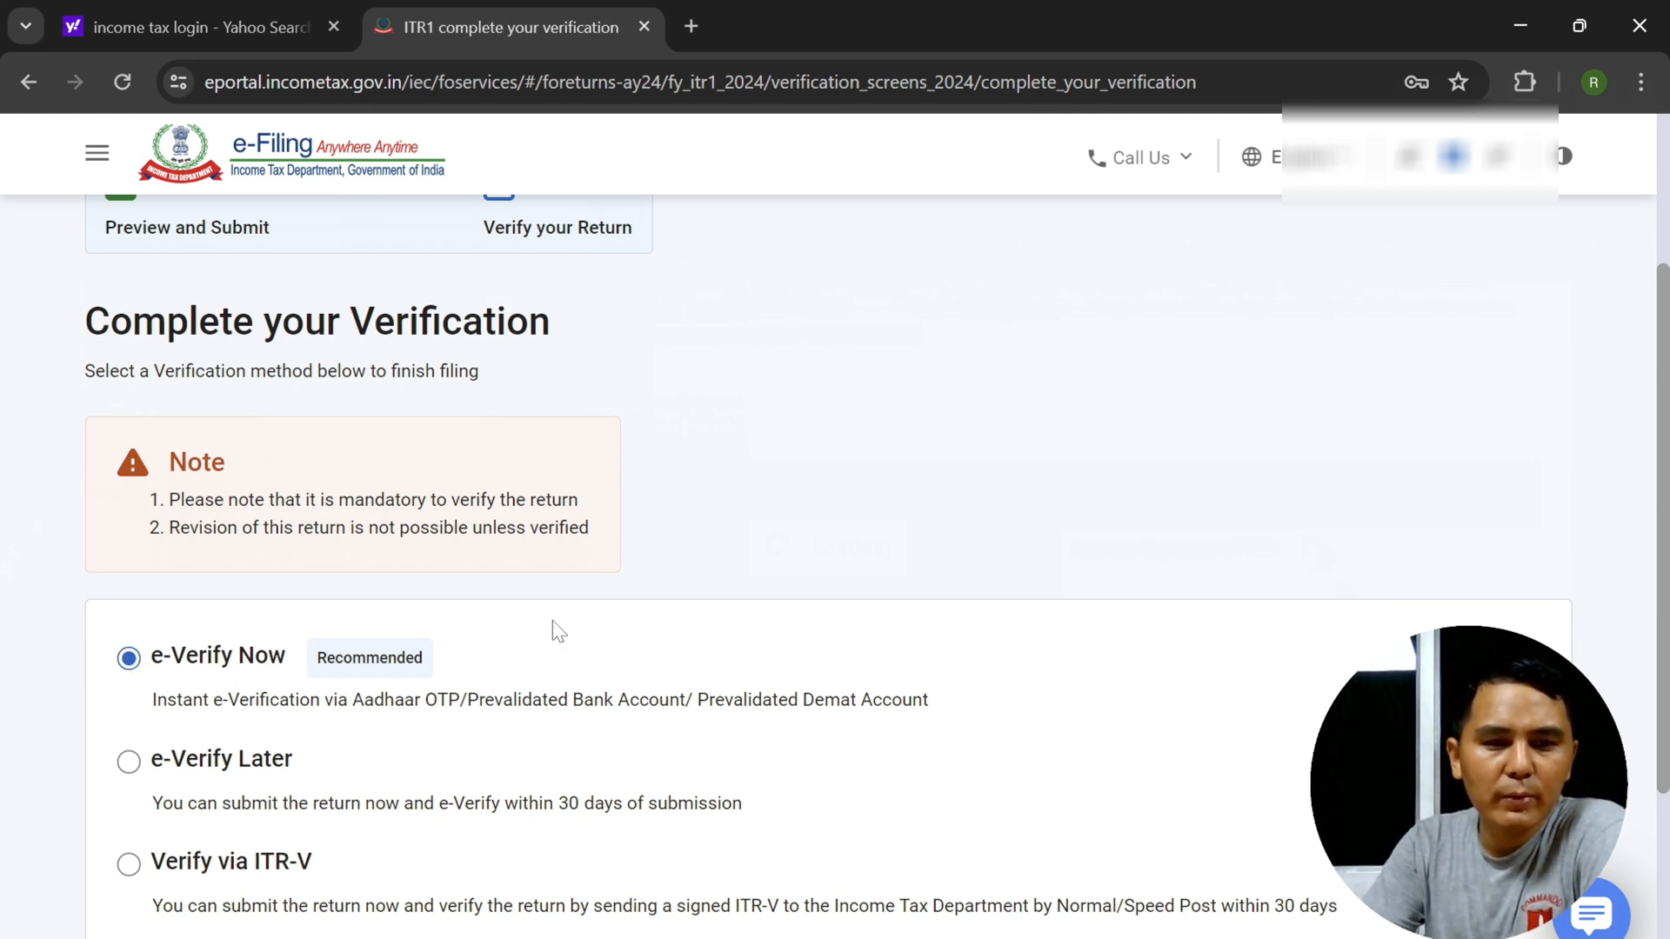
pyautogui.scroll(-3, 556, 631)
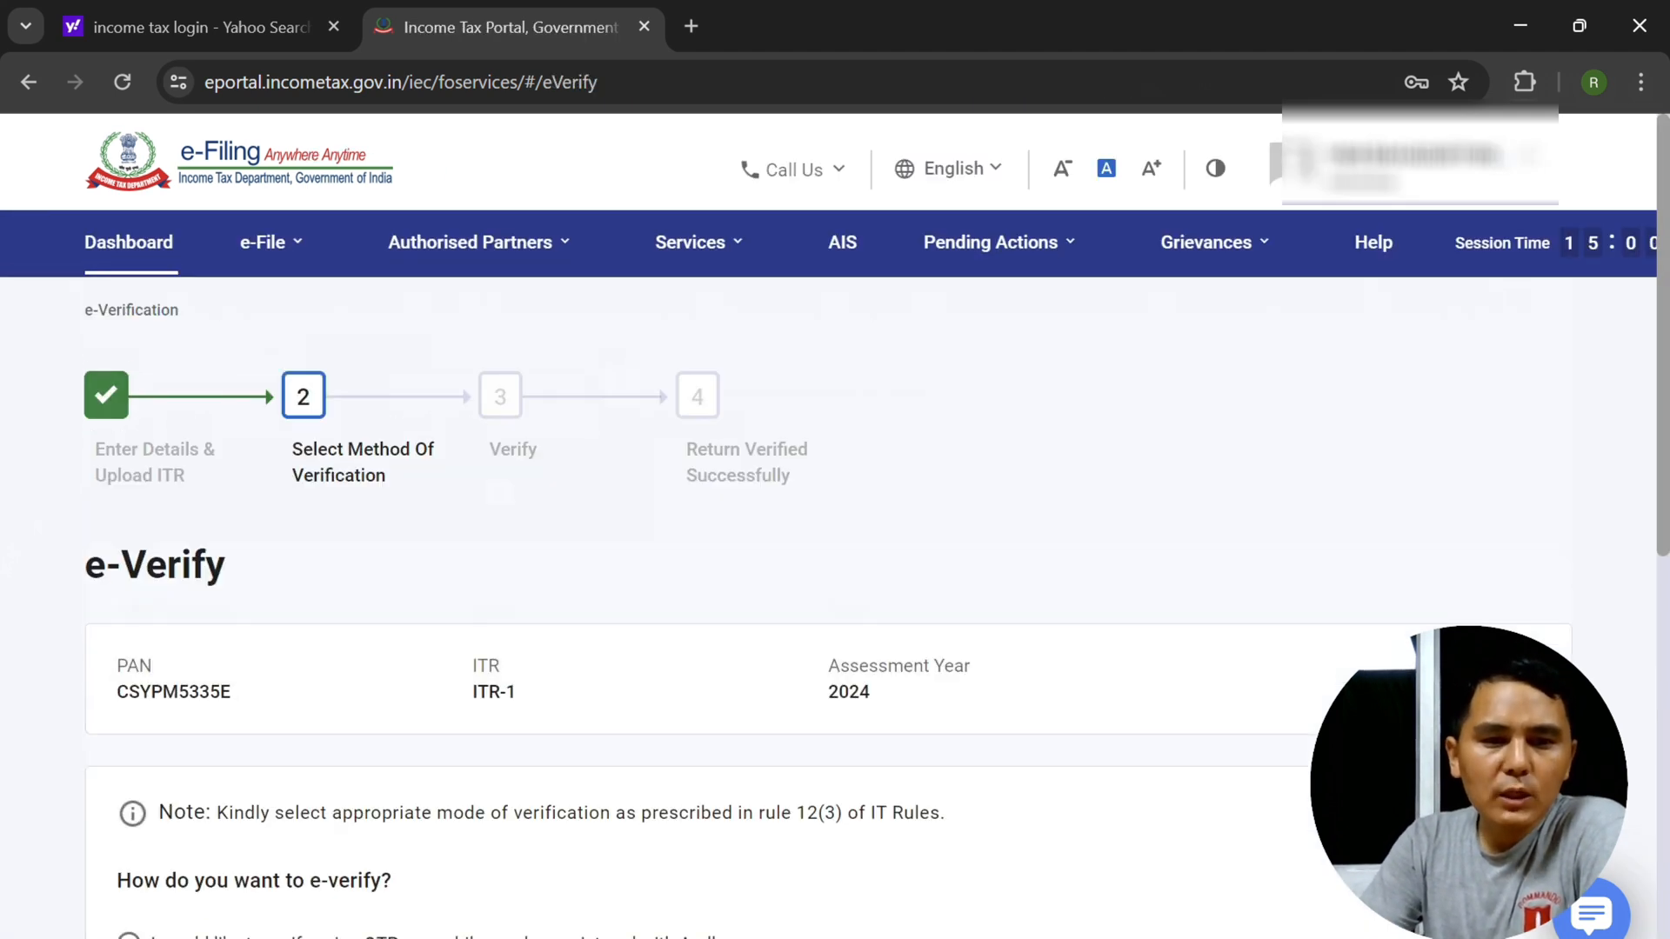
# - Choose to e-verify the return using OTP on the mobile number registered with Aadhaar
pyautogui.scroll(-4, 826, 522)
pyautogui.scroll(-1, 826, 522)
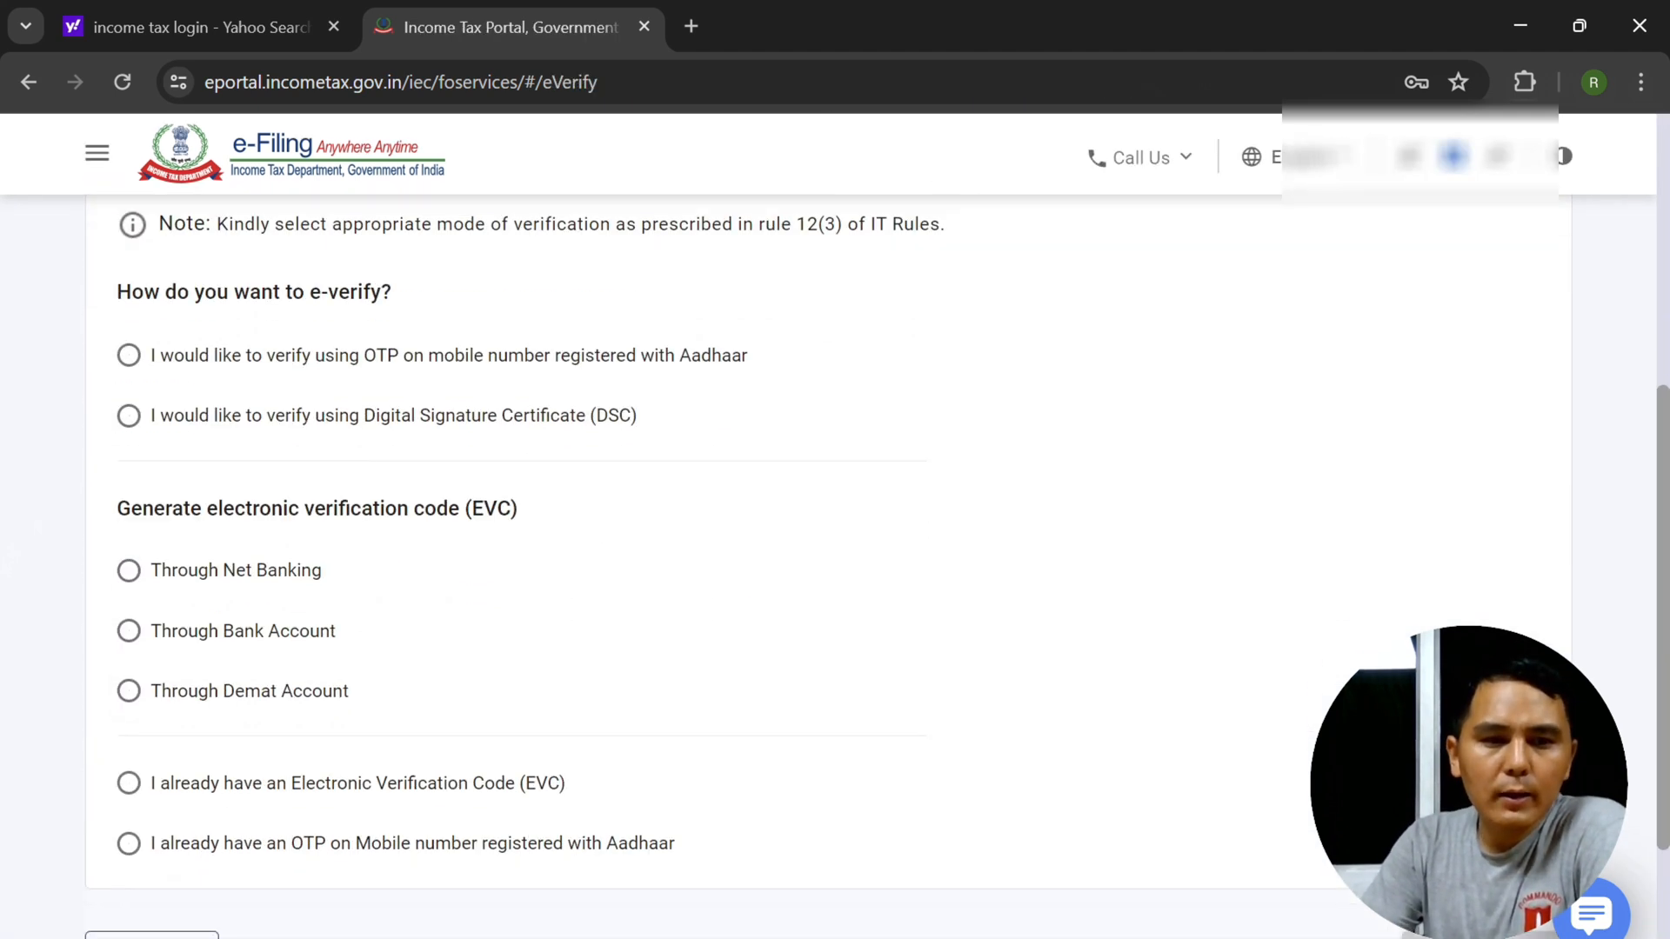
pyautogui.scroll(1, 1104, 574)
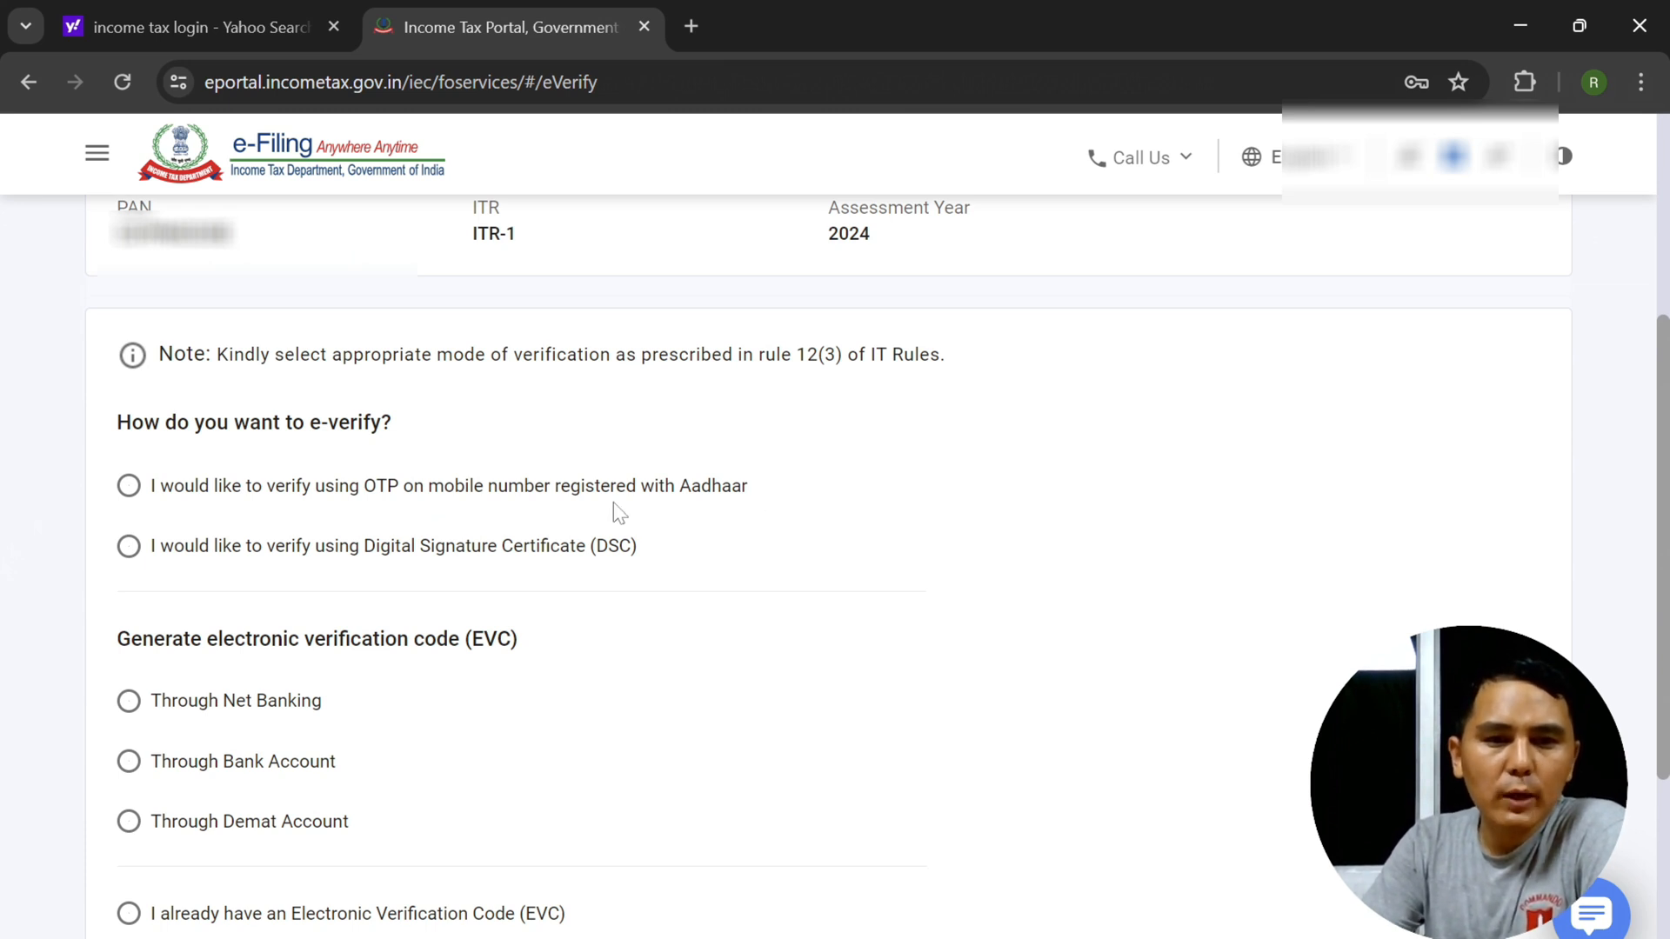
pyautogui.click(128, 487)
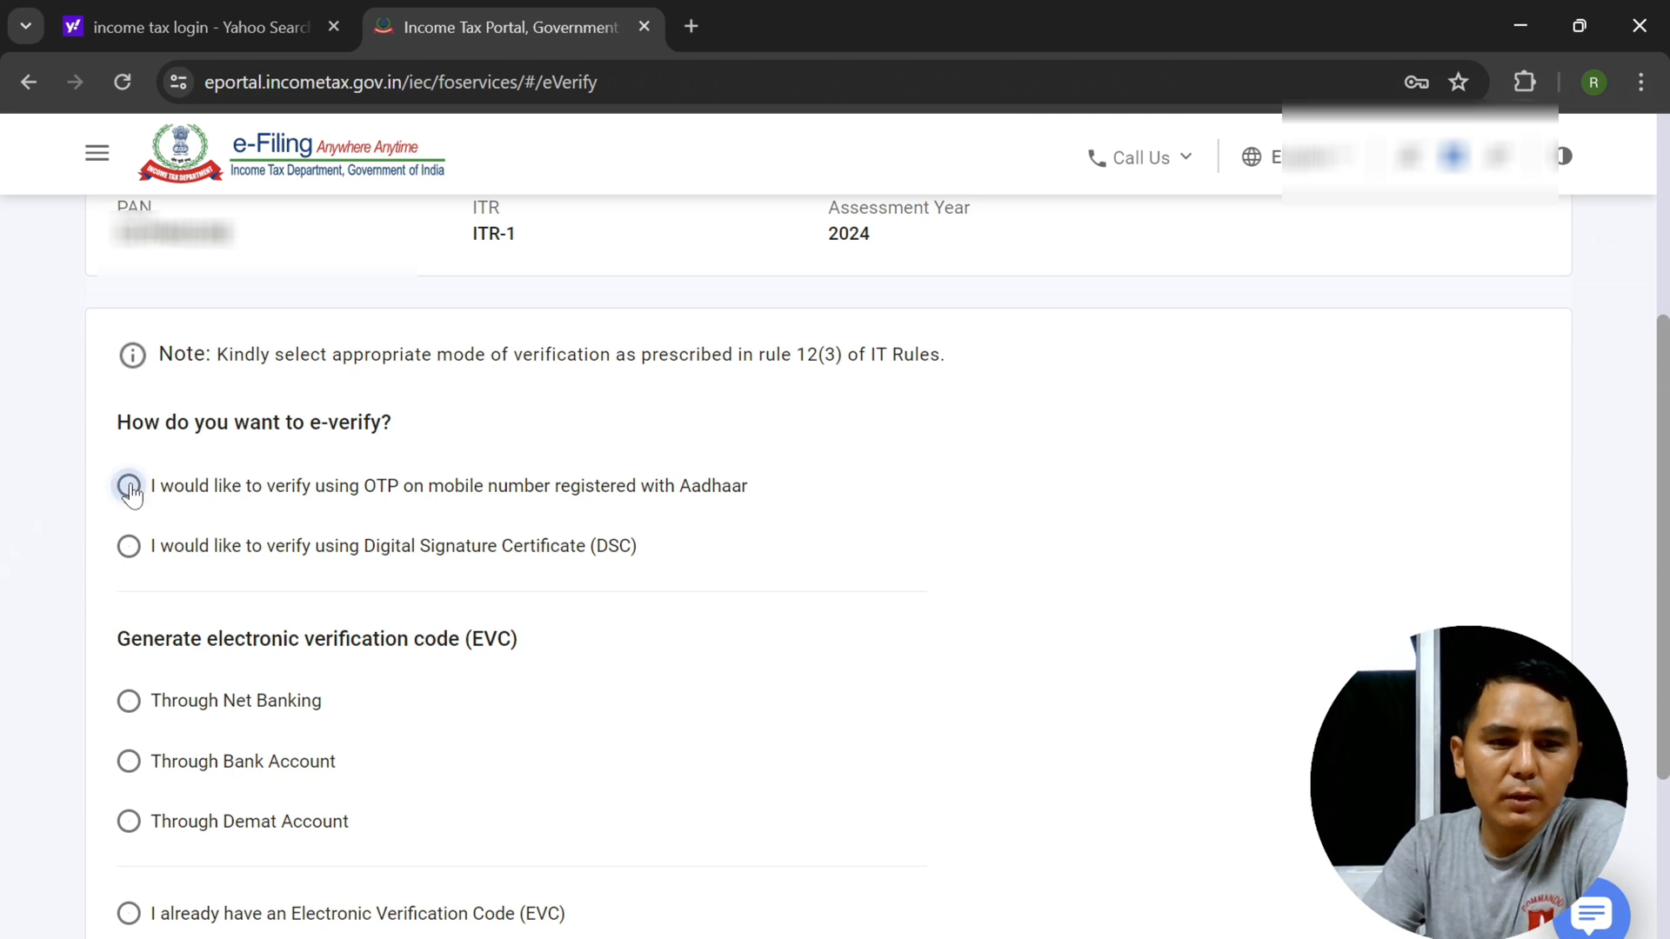
pyautogui.scroll(-4, 928, 582)
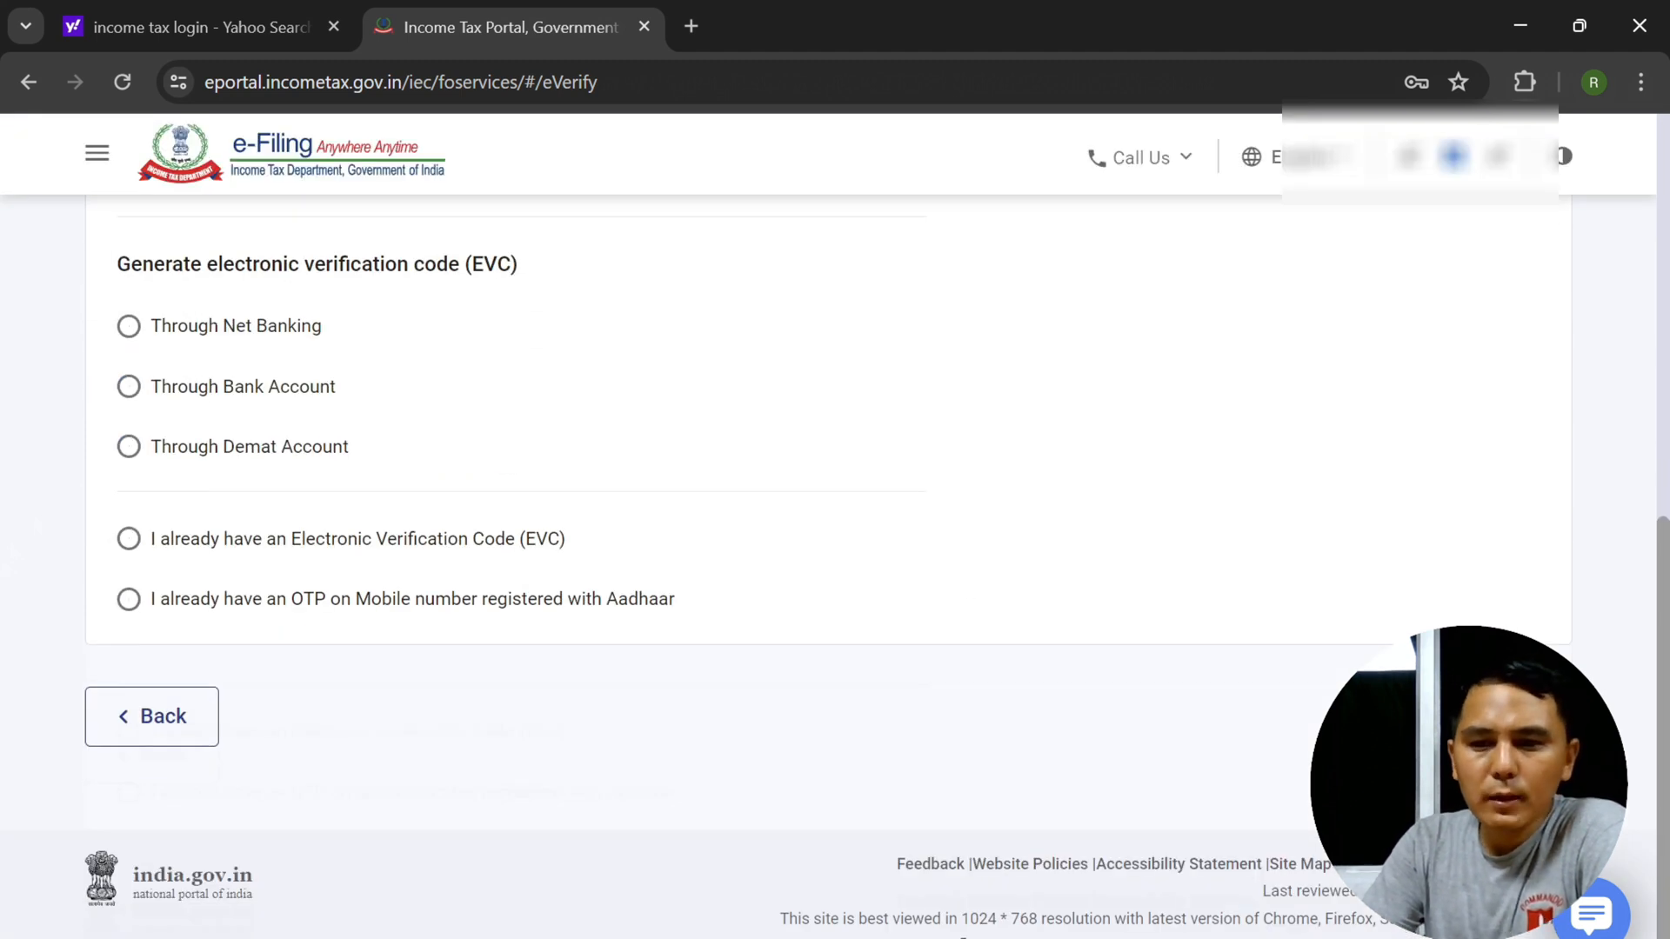
# - Continue with the chosen method, agree to validate the Aadhaar details, and generate the Aadhaar OTP
pyautogui.click(1487, 716)
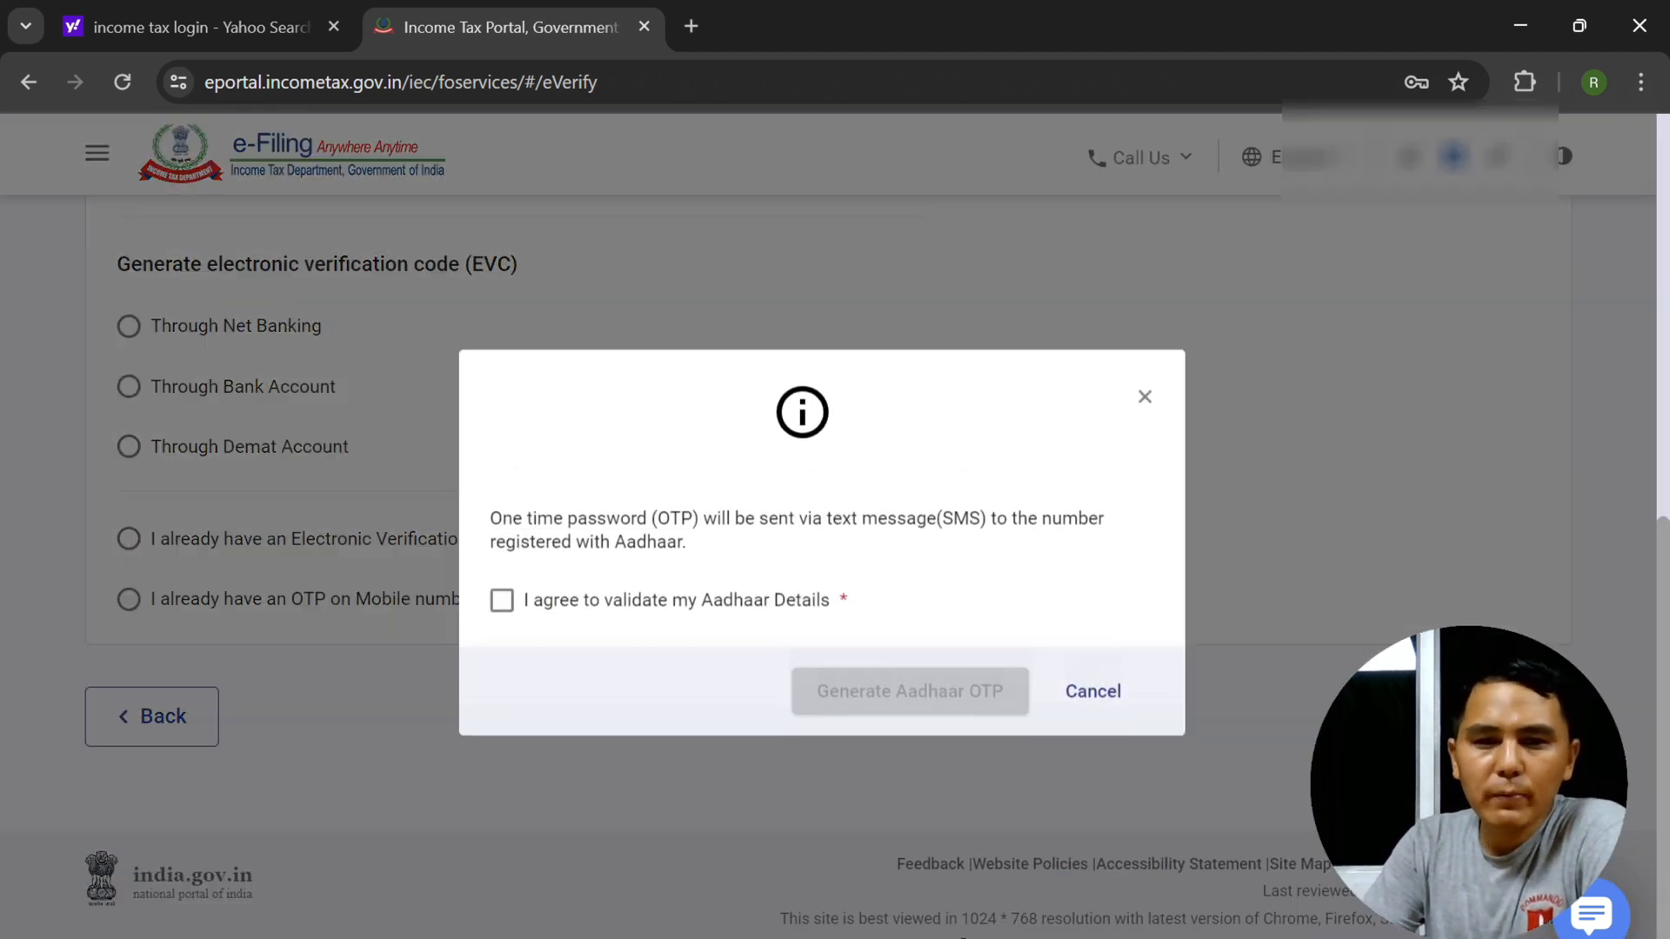
pyautogui.click(531, 620)
pyautogui.click(904, 700)
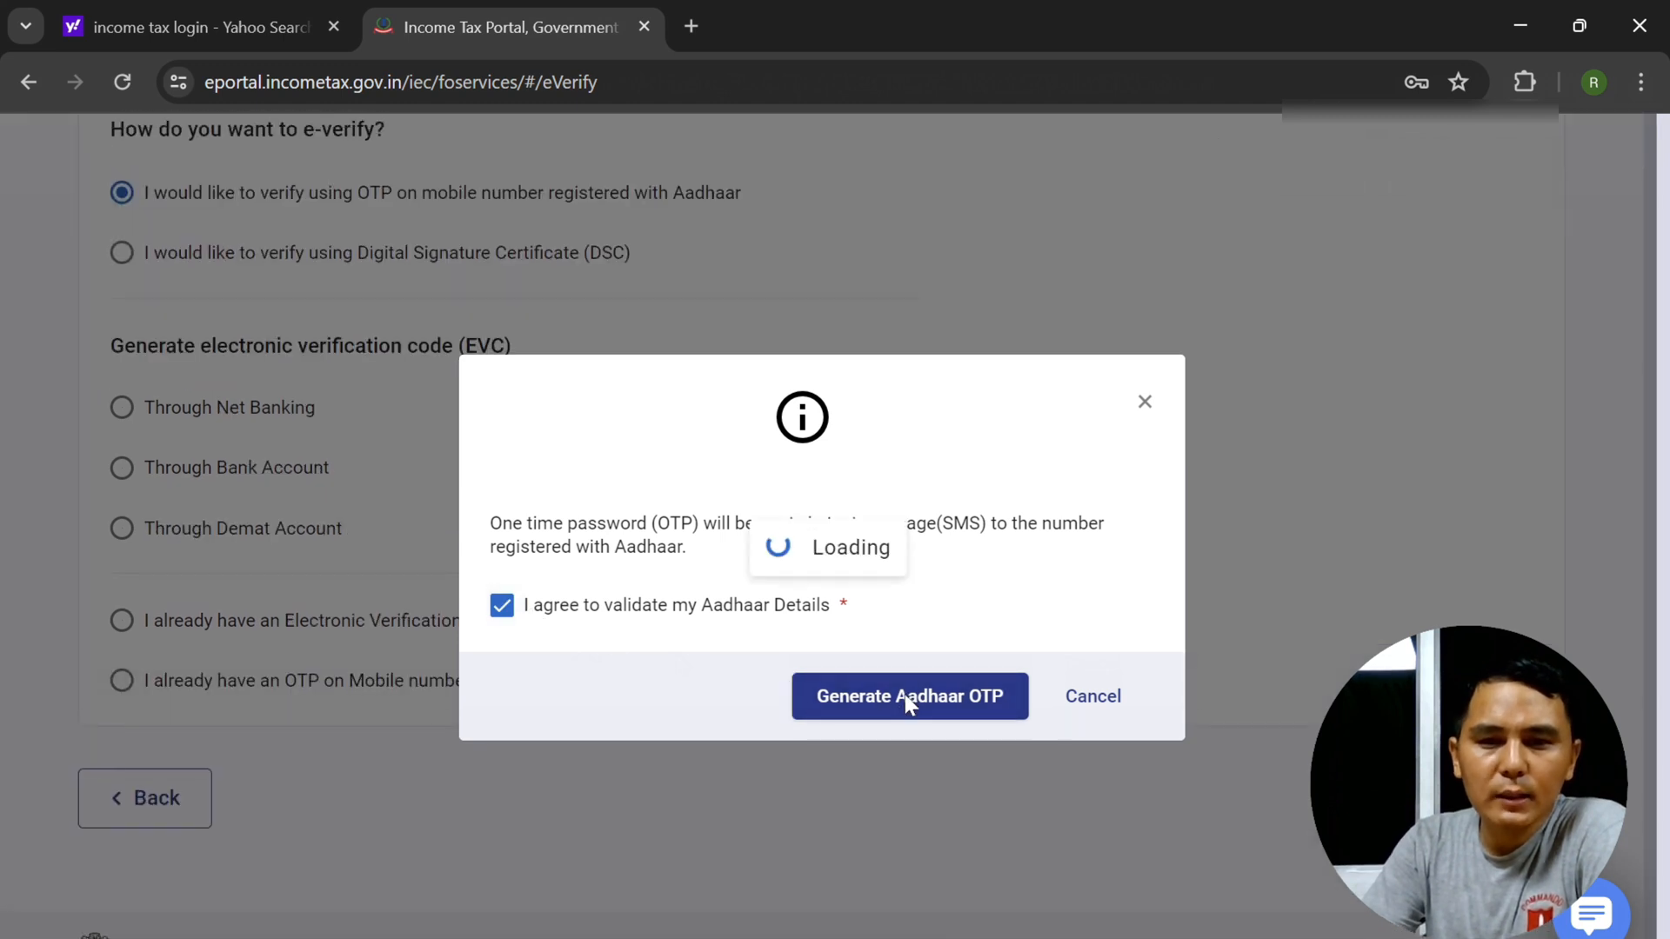